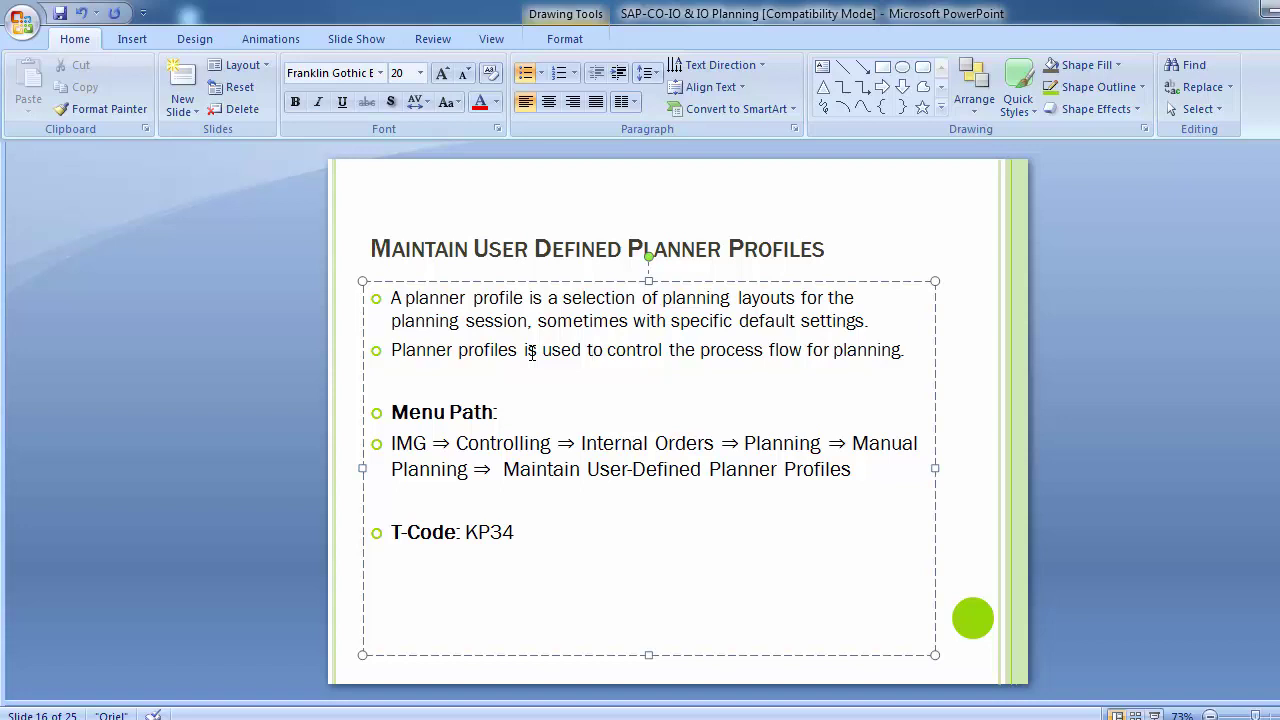
Switch to SAP, run transaction SPRO and display the SAP Reference IMG
{"action": "left_click", "coordinate": [168, 447]}
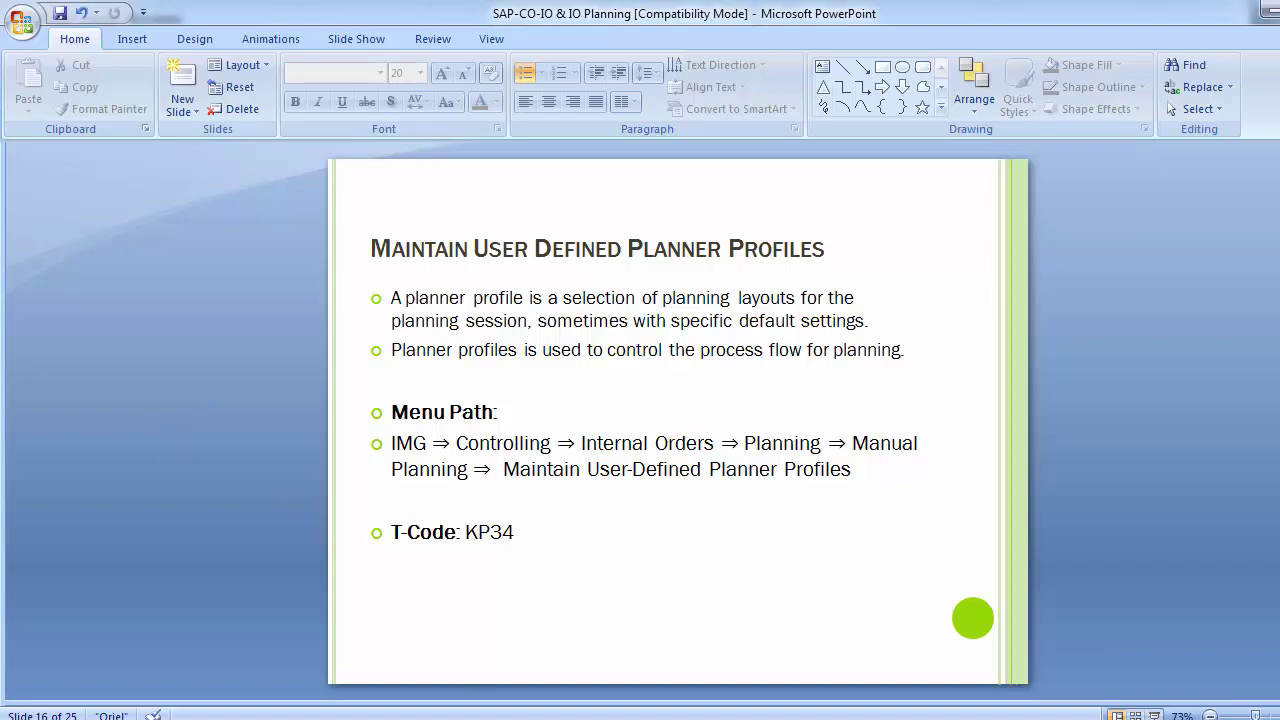
{"action": "left_click", "coordinate": [594, 623]}
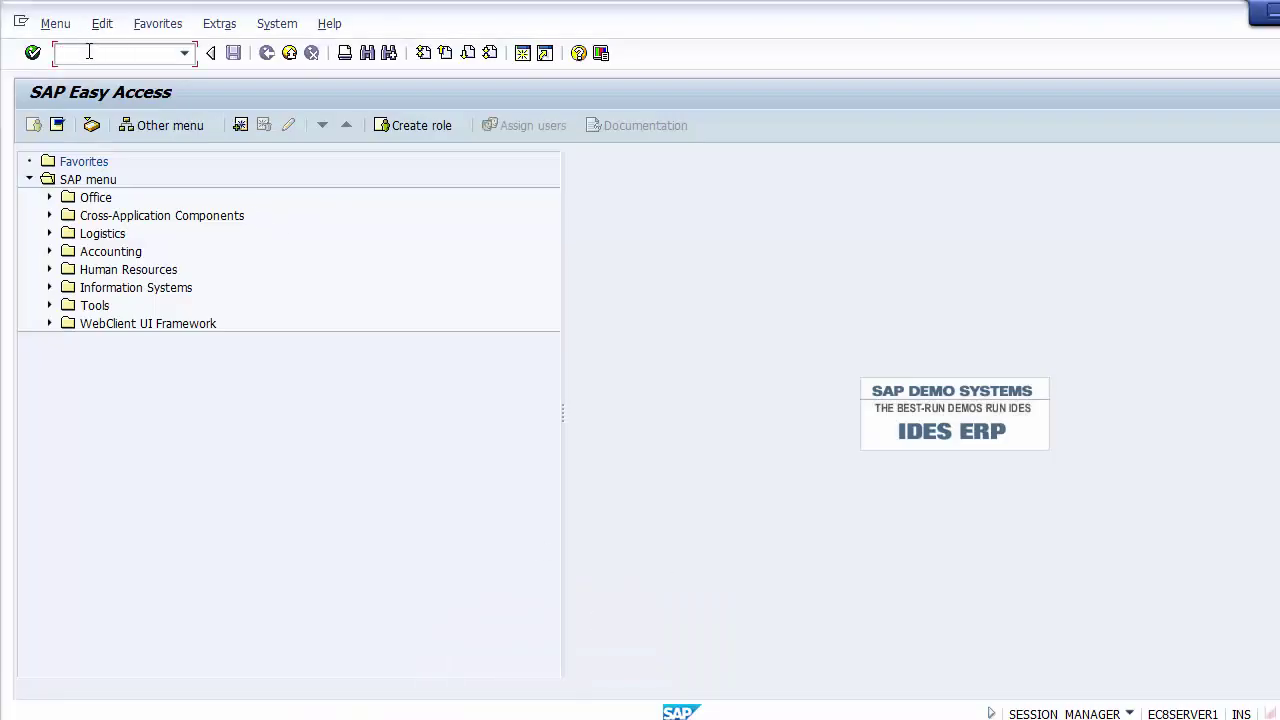
{"action": "type", "text": "SPRO"}
{"action": "key", "text": "Return"}
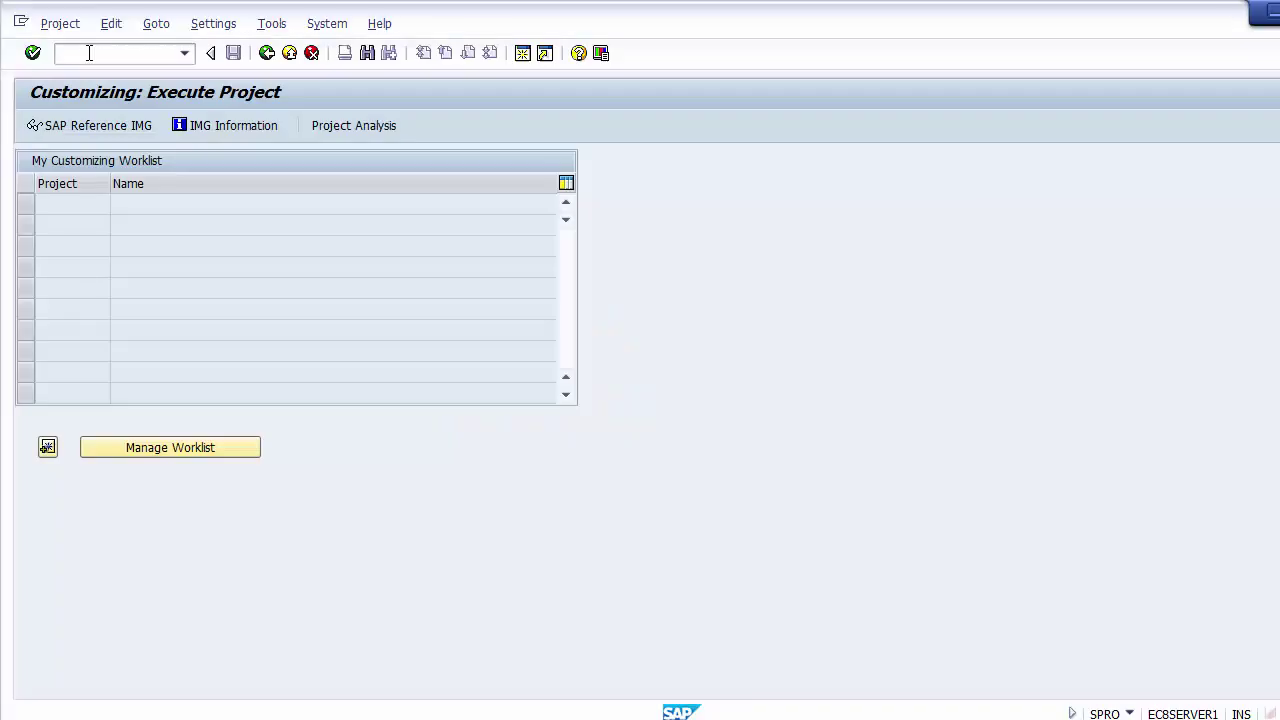
{"action": "left_click", "coordinate": [88, 128]}
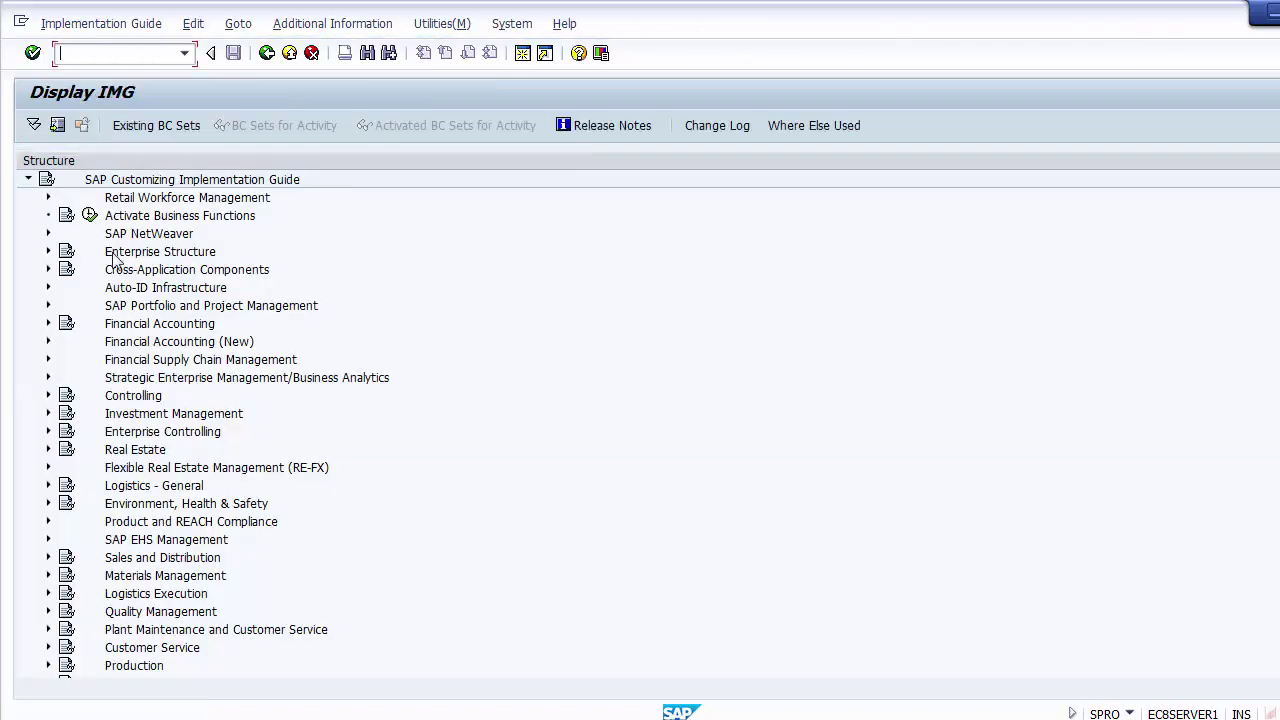
Expand Controlling and its Internal Orders node in the implementation guide, checking the menu path on the PowerPoint slide
{"action": "left_click", "coordinate": [118, 398]}
{"action": "left_click", "coordinate": [48, 397]}
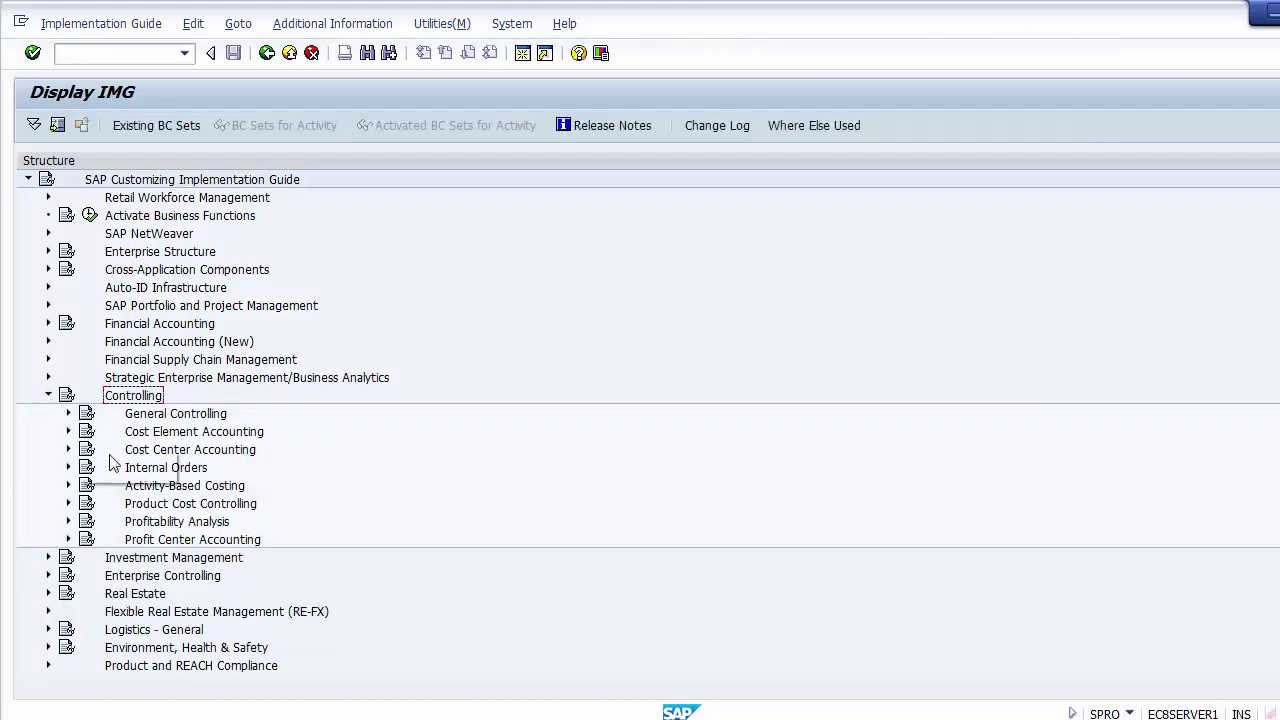
{"action": "left_click", "coordinate": [141, 470]}
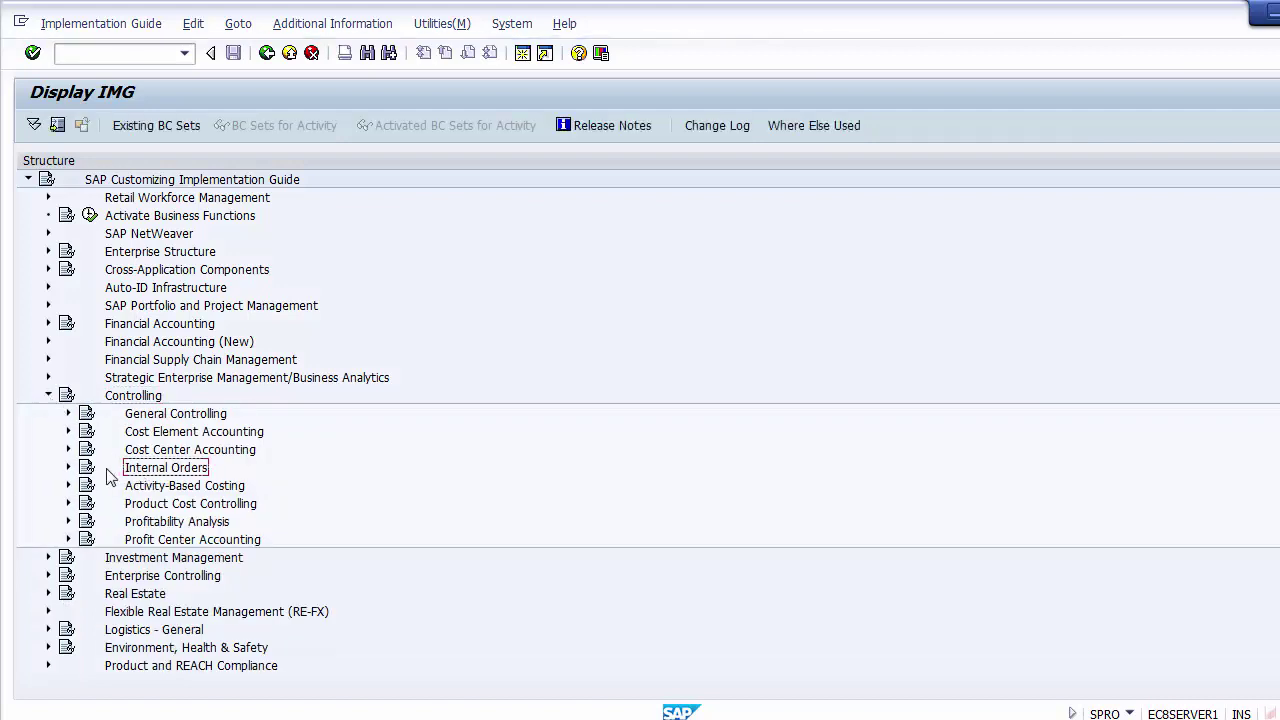
{"action": "left_click", "coordinate": [69, 468]}
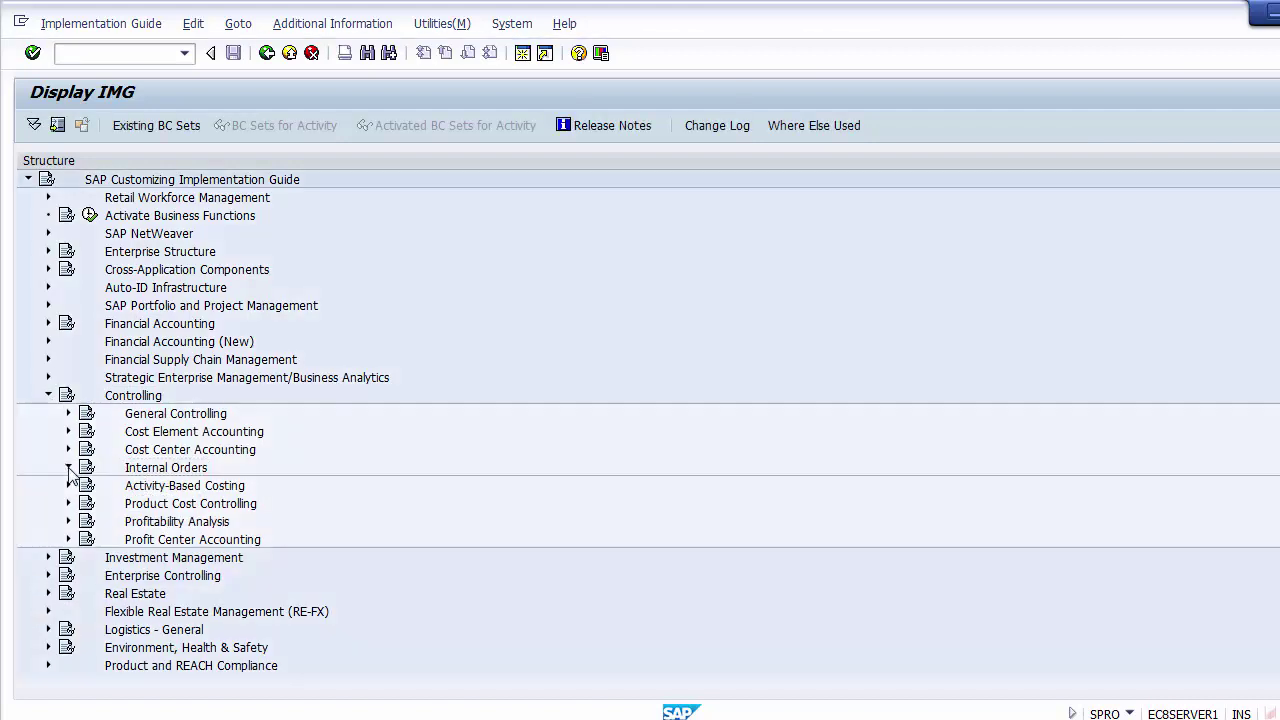
{"action": "key", "text": "alt+Tab"}
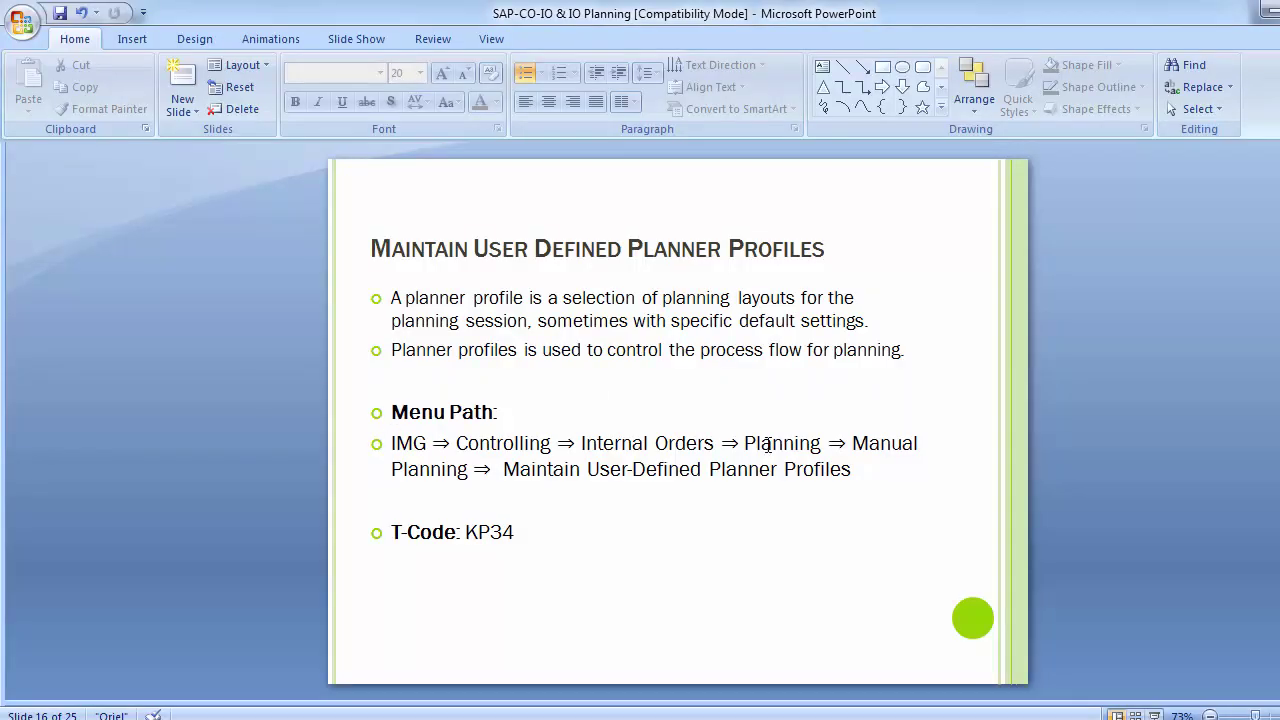
{"action": "key", "text": "alt+Tab"}
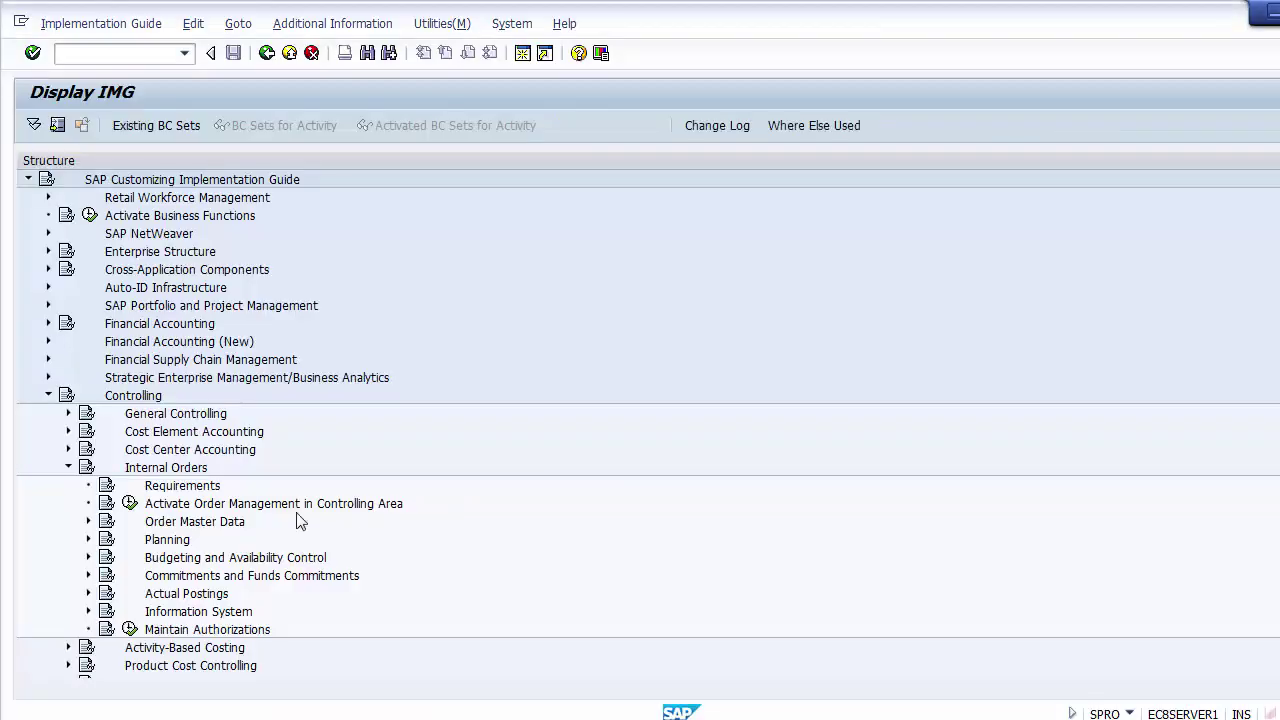
Expand Planning under Internal Orders, including its Manual Planning node
{"action": "left_click", "coordinate": [170, 543]}
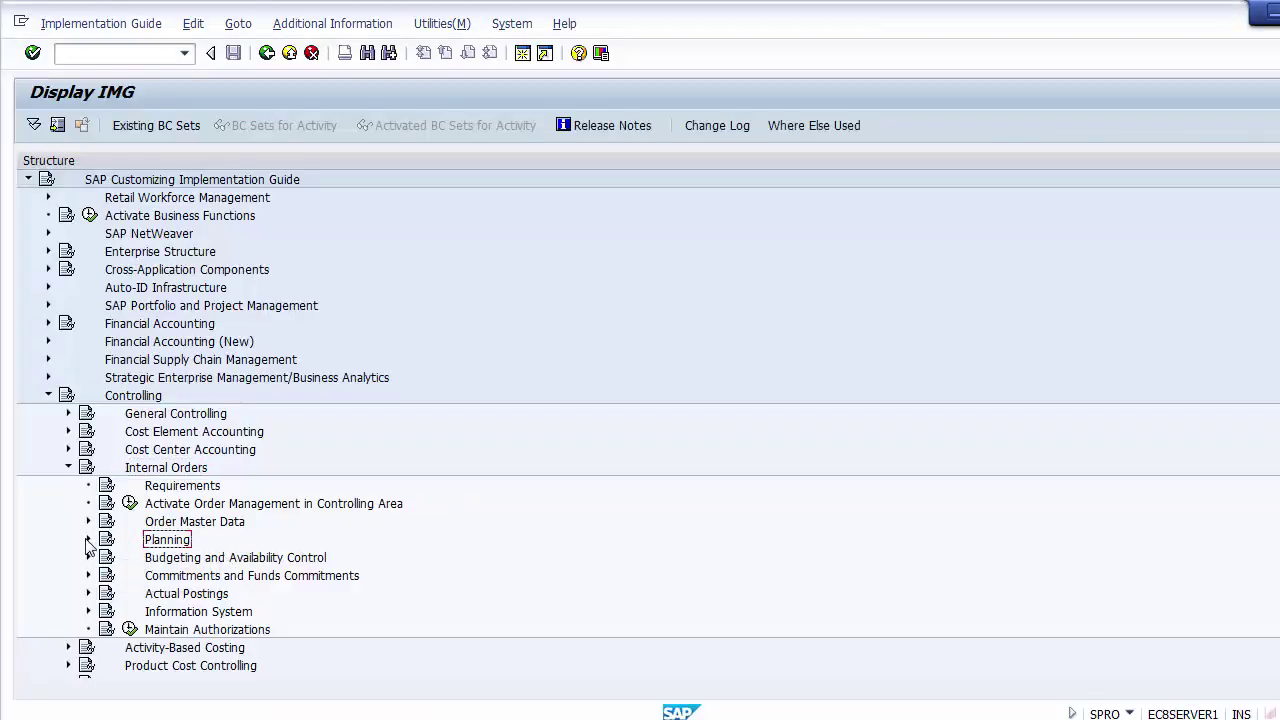
{"action": "left_click", "coordinate": [88, 539]}
{"action": "left_click", "coordinate": [200, 541]}
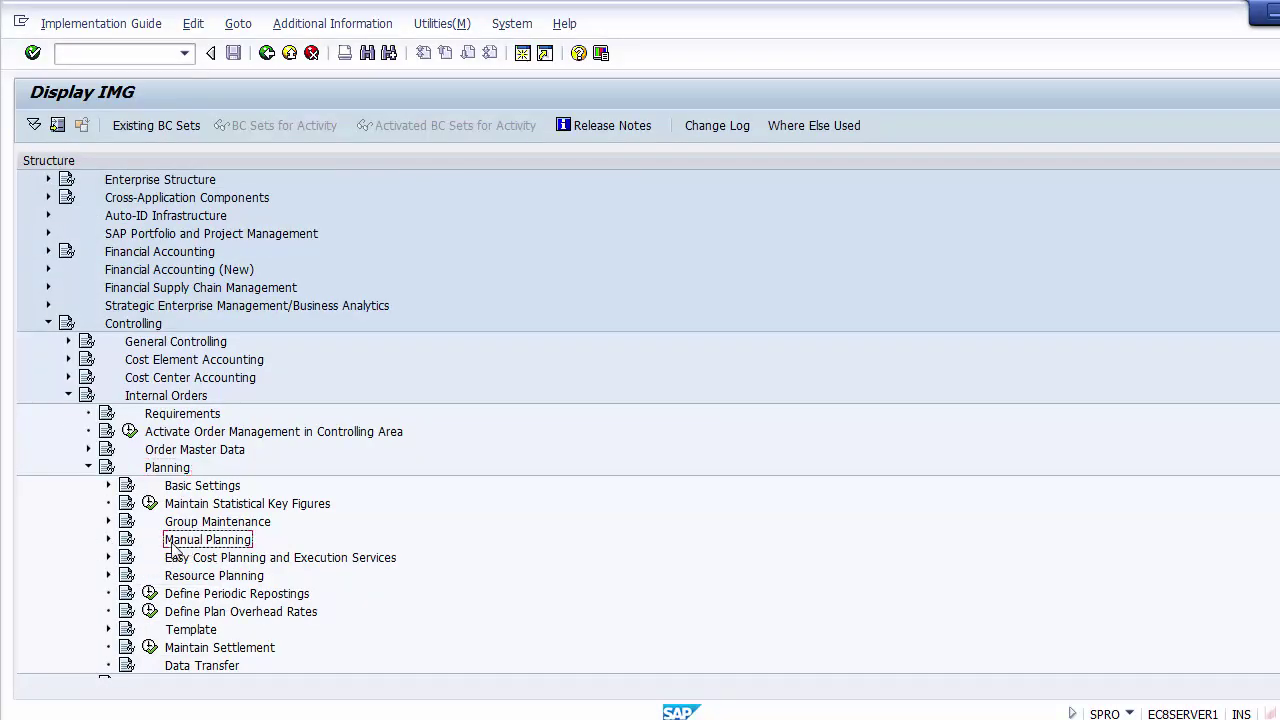
{"action": "left_click", "coordinate": [109, 540]}
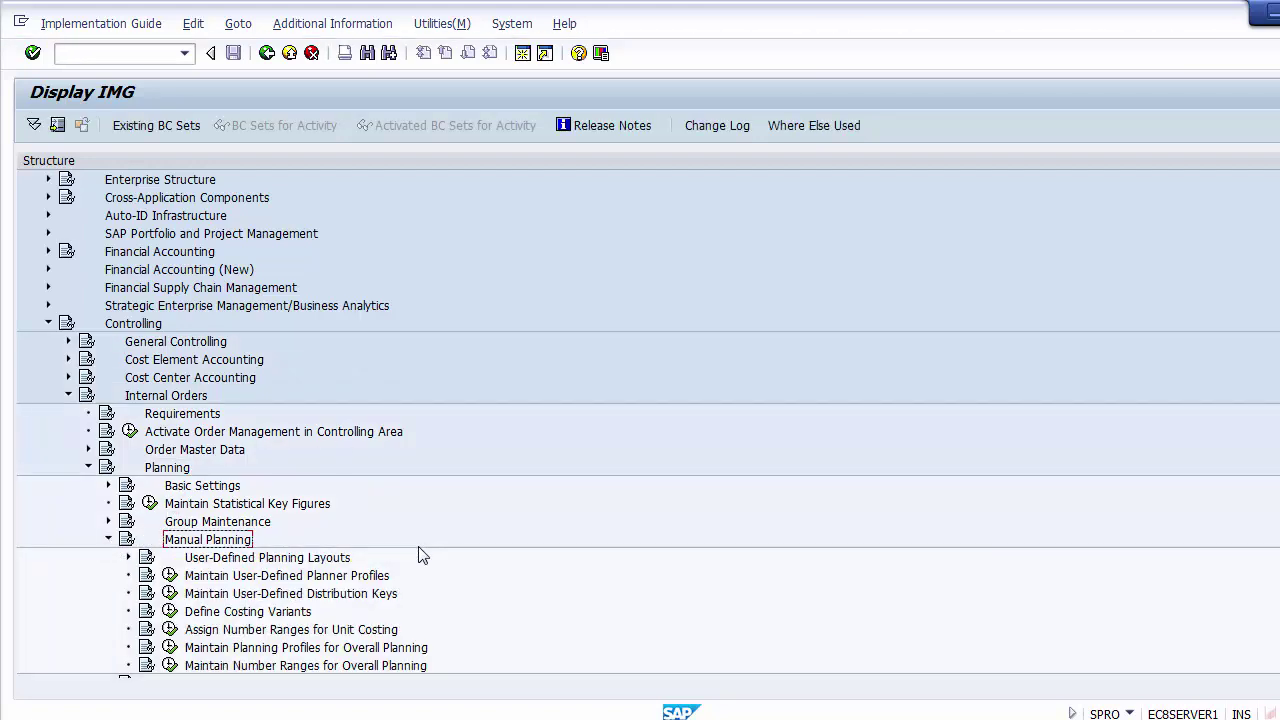
Execute Maintain User-Defined Planner Profiles under Manual Planning and choose the activity of the same name
{"action": "key", "text": "alt+Tab"}
{"action": "key", "text": "alt+Tab"}
{"action": "left_click", "coordinate": [302, 576]}
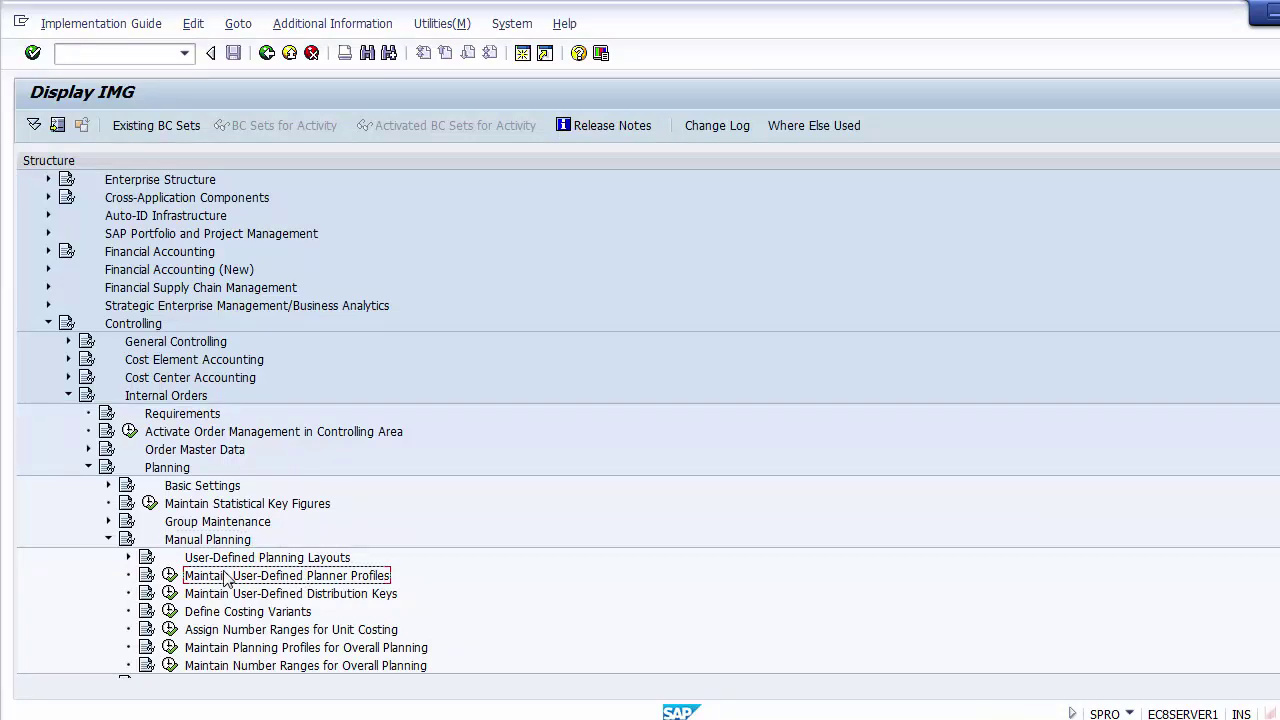
{"action": "left_click", "coordinate": [170, 577]}
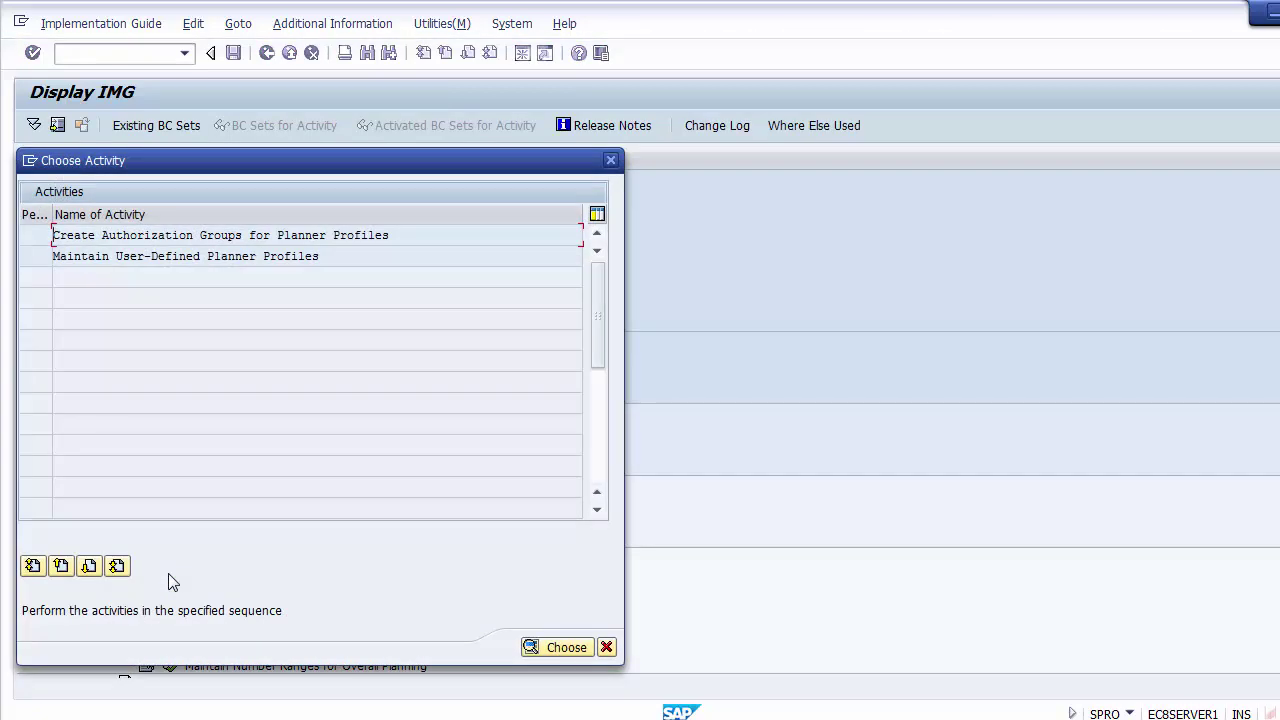
{"action": "double_click", "coordinate": [131, 258]}
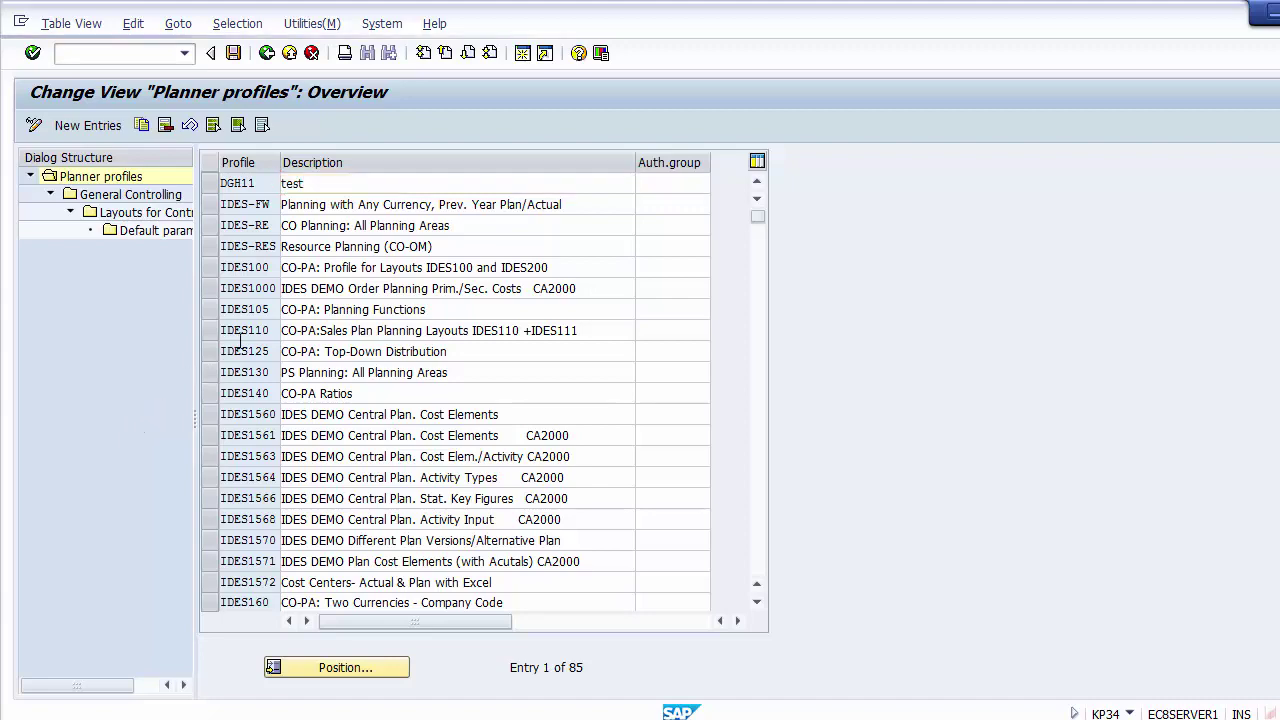
Select the row of standard planner profile SAP101 in the planner profiles overview
{"action": "scroll", "coordinate": [240, 343], "scroll_direction": "down", "scroll_amount": 5}
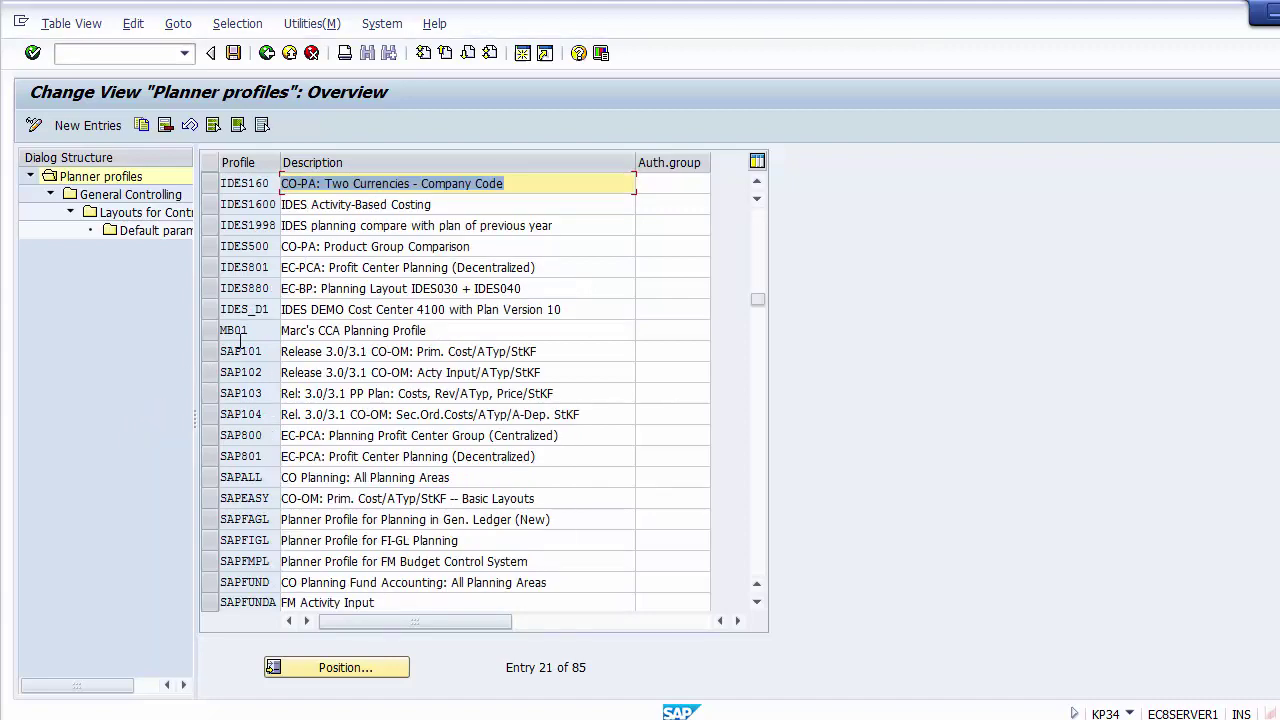
{"action": "left_click", "coordinate": [424, 350]}
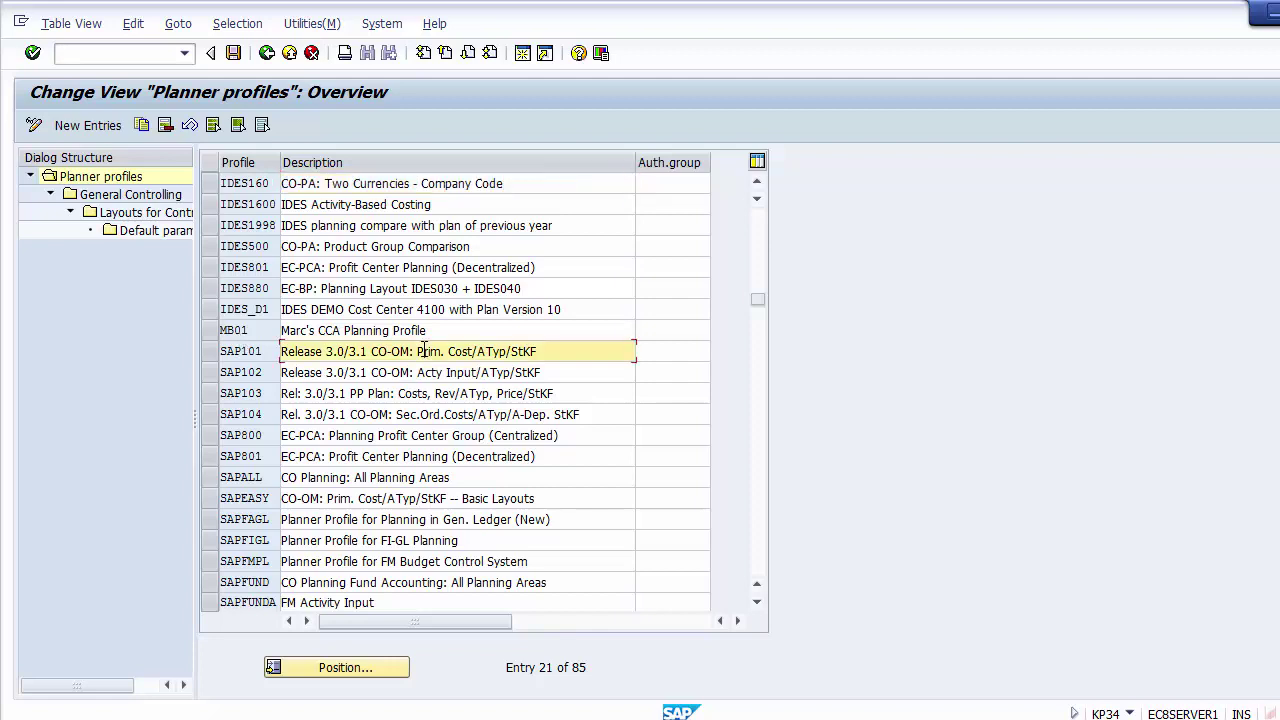
{"action": "left_click", "coordinate": [245, 351]}
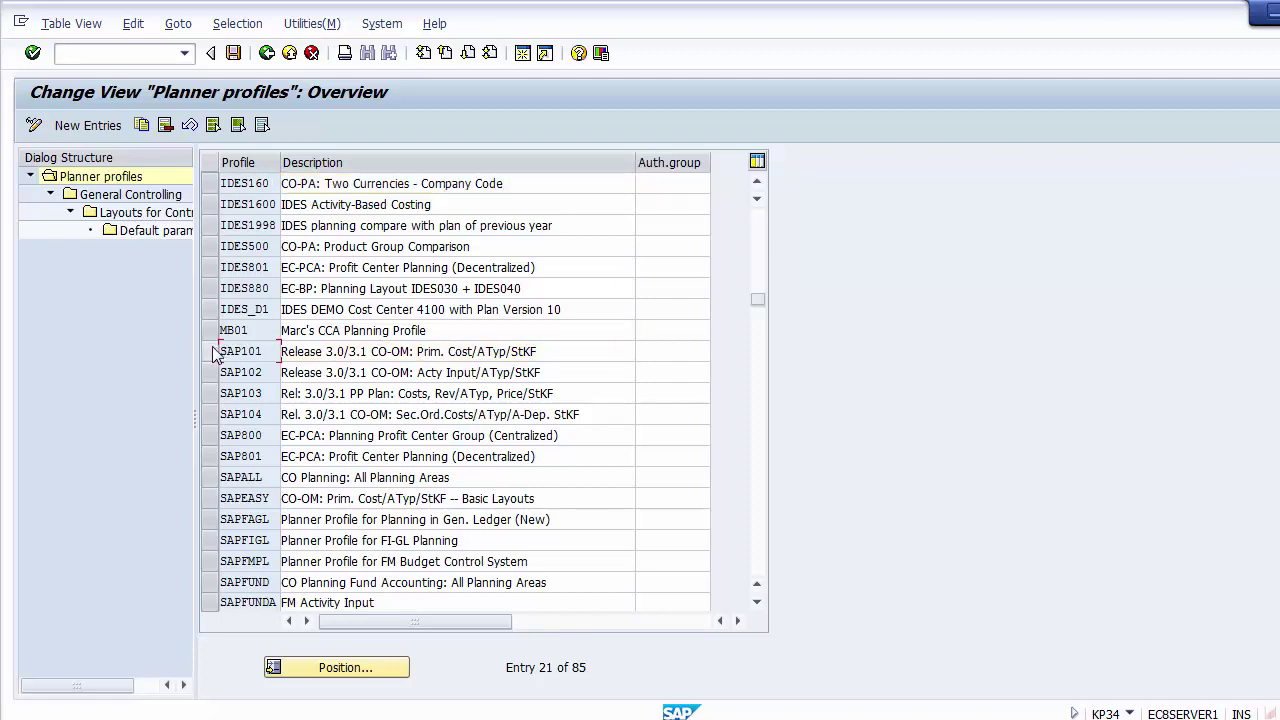
{"action": "left_click", "coordinate": [210, 352]}
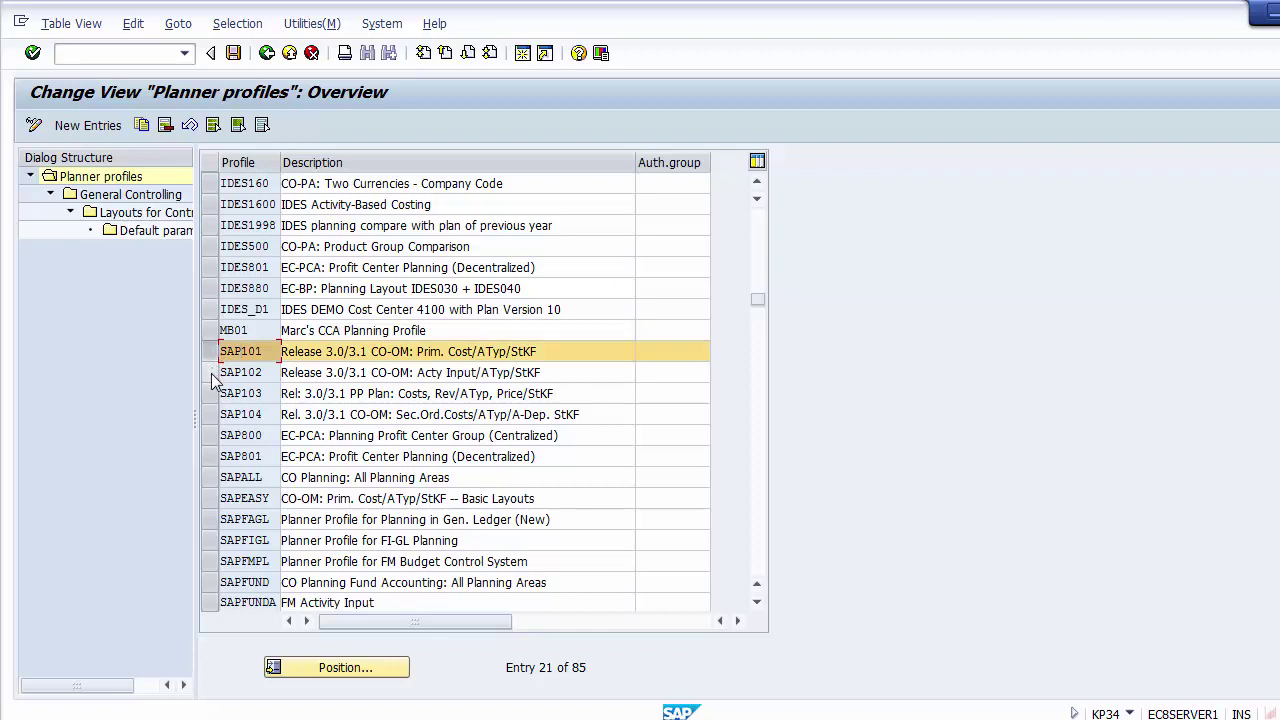
{"action": "left_click", "coordinate": [211, 376]}
{"action": "left_click", "coordinate": [212, 397]}
{"action": "left_click", "coordinate": [211, 415]}
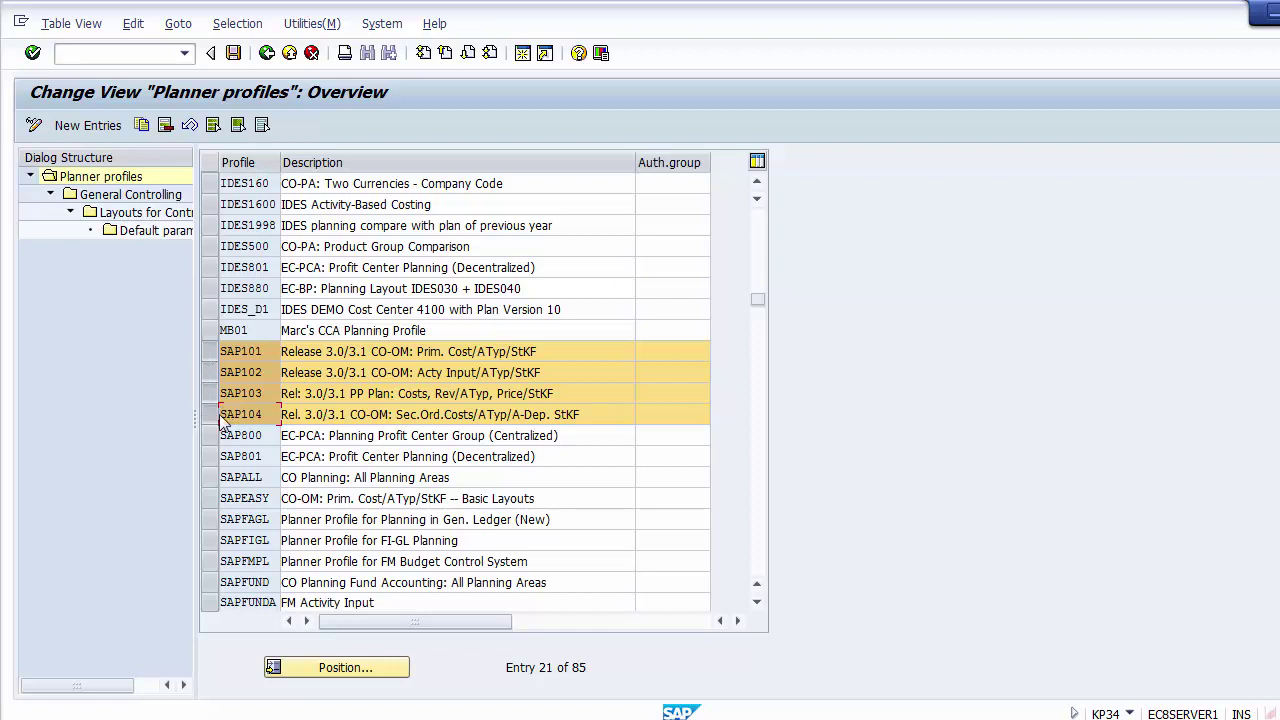
{"action": "left_click_drag", "start_coordinate": [211, 413], "coordinate": [208, 368]}
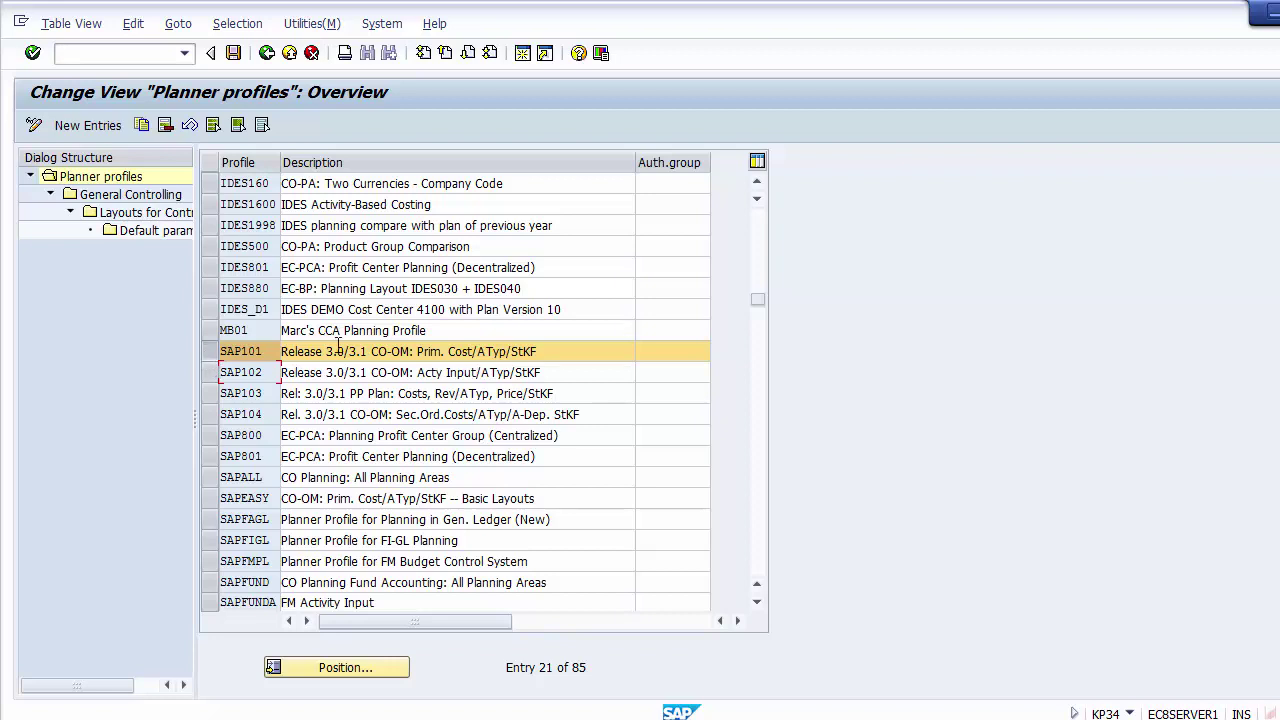
Copy planner profile SAP101 and remove "Release 3.0/3.1" from the copy's description
{"action": "left_click", "coordinate": [141, 130]}
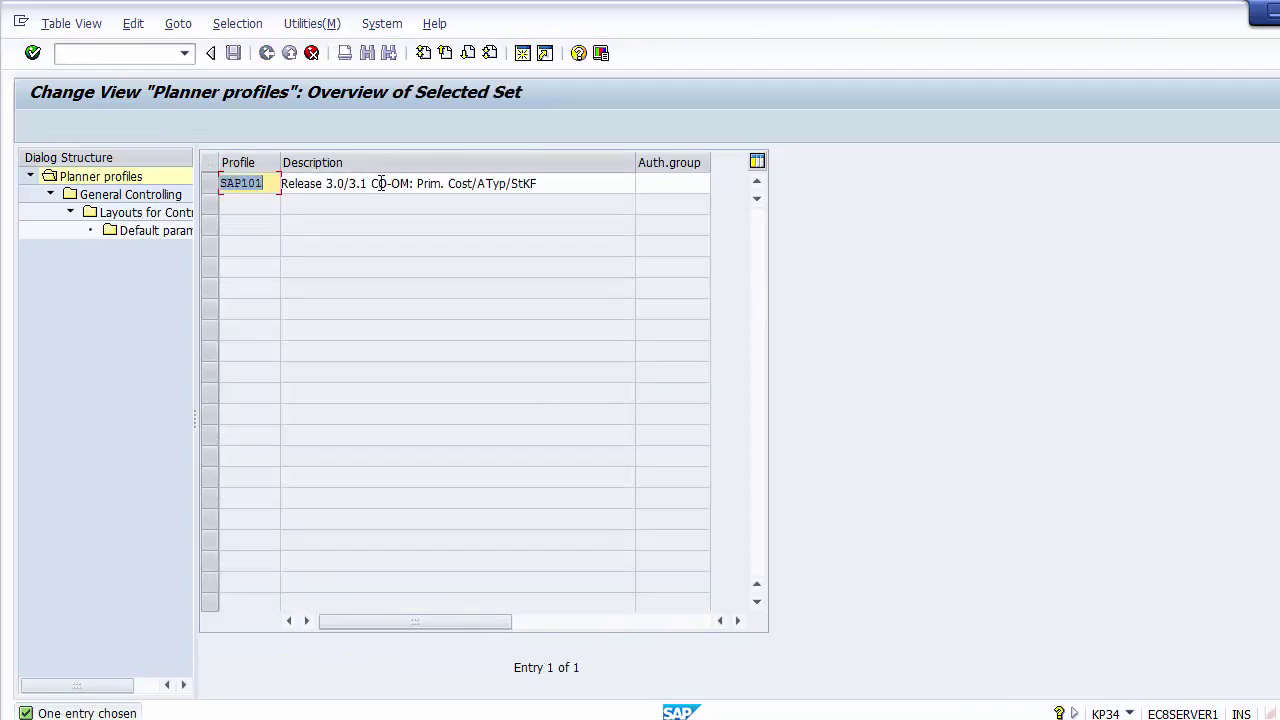
{"action": "left_click_drag", "start_coordinate": [374, 183], "coordinate": [354, 183]}
{"action": "left_click_drag", "start_coordinate": [266, 177], "coordinate": [249, 175]}
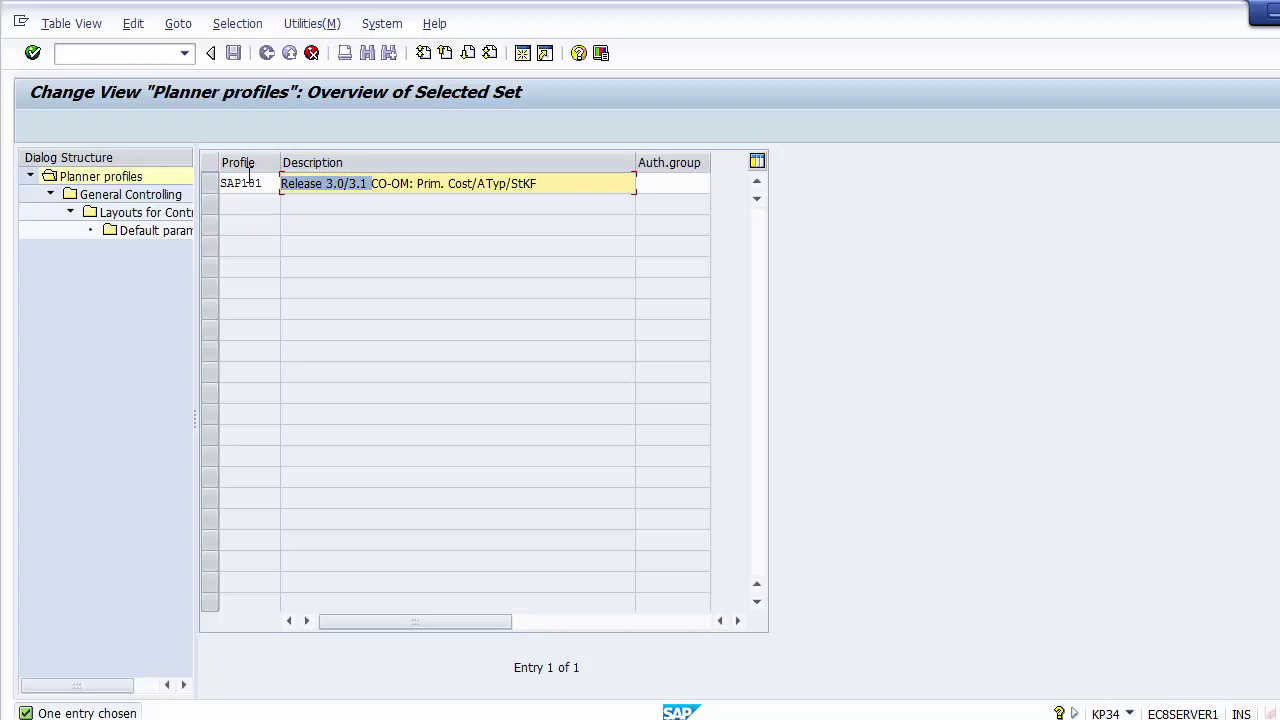
{"action": "key", "text": "Delete"}
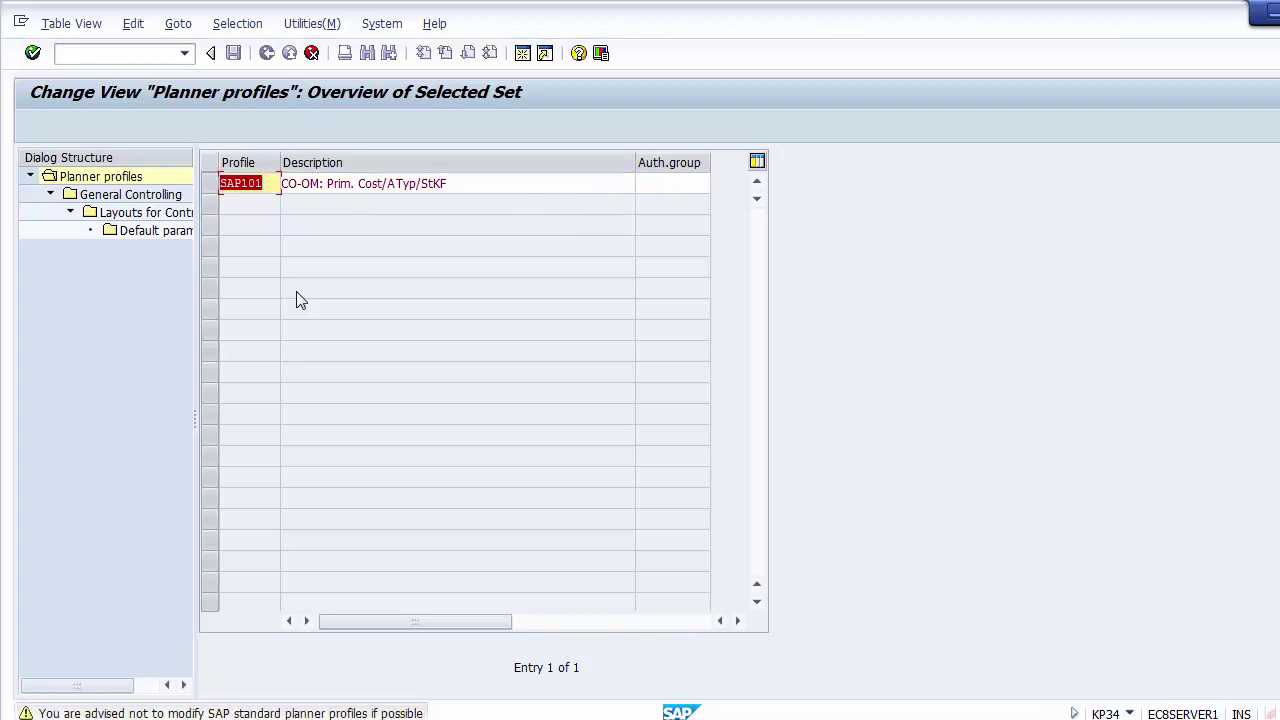
{"action": "key", "text": "Return"}
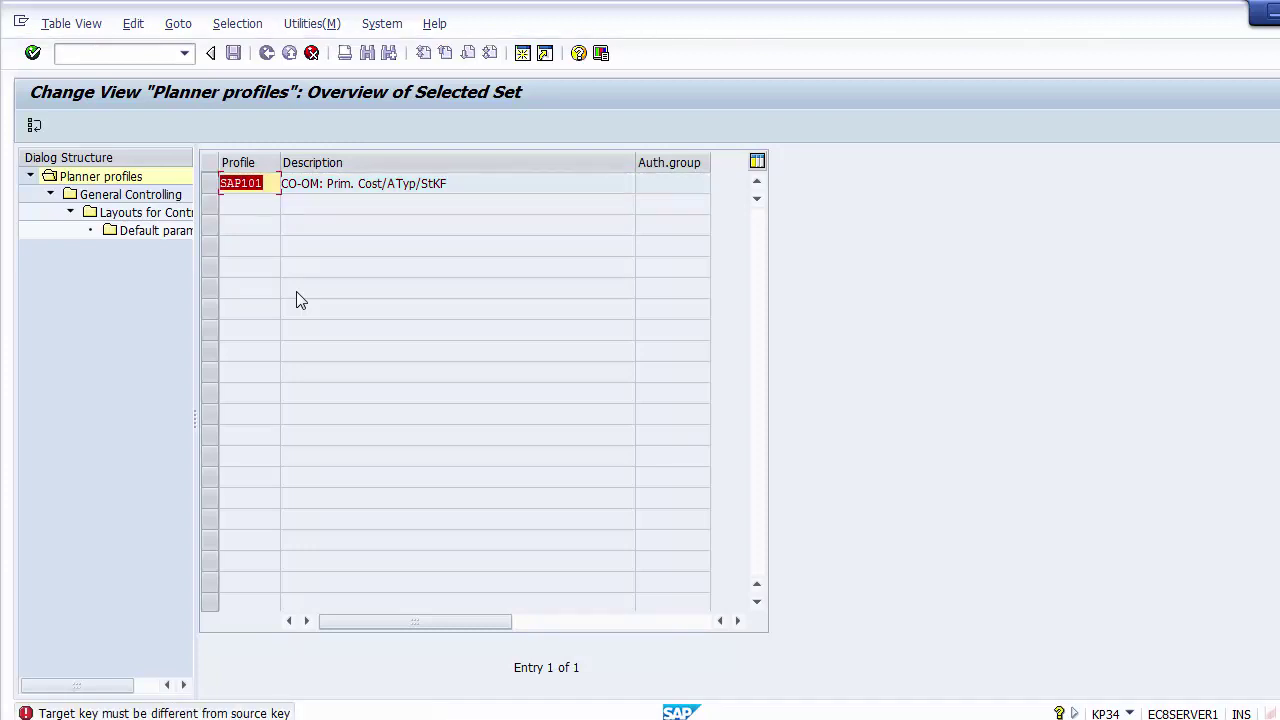
Try to name the copied planner profile ZSAP100
{"action": "left_click", "coordinate": [263, 183]}
{"action": "type", "text": "Z"}
{"action": "key", "text": "BackSpace"}
{"action": "type", "text": "2"}
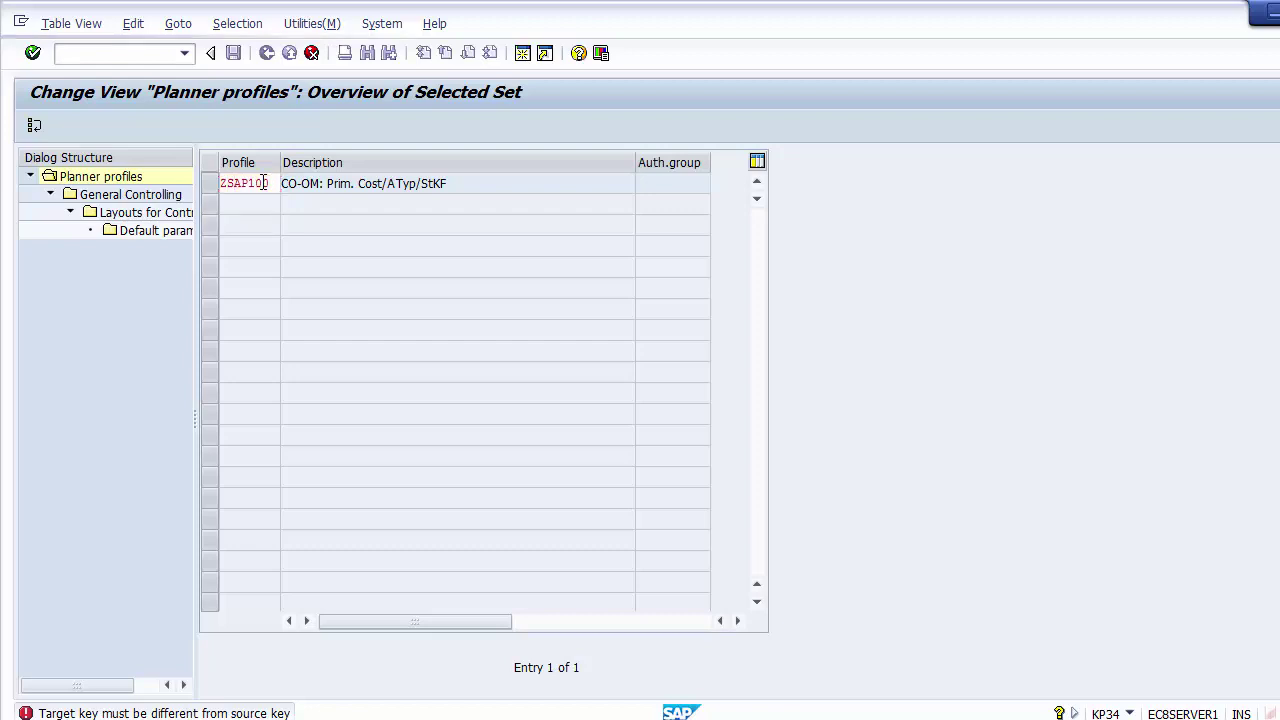
{"action": "key", "text": "Return"}
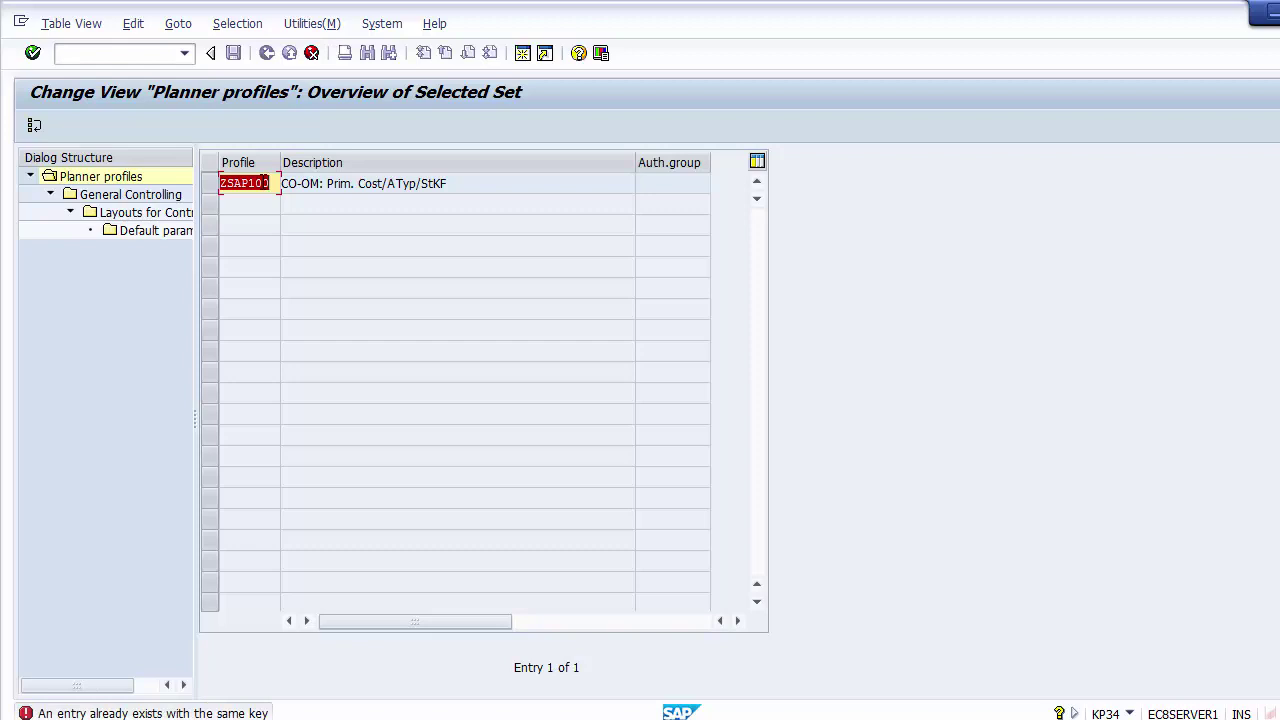
Try to name the copied planner profile ZSAP101
{"action": "left_click", "coordinate": [264, 183]}
{"action": "key", "text": "BackSpace"}
{"action": "type", "text": "2"}
{"action": "key", "text": "Return"}
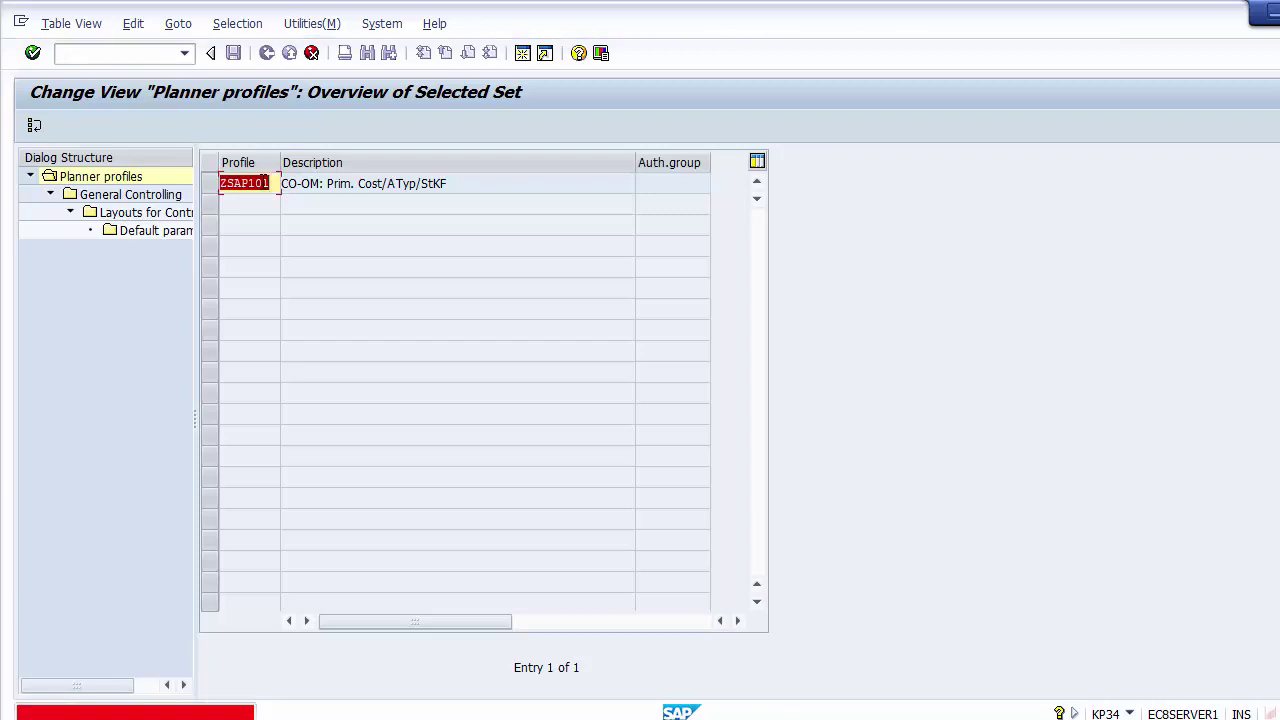
Name the copied planner profile ZSAP110 with its dependent entries and save it to the FICO Configurations customizing request
{"action": "left_click", "coordinate": [263, 183]}
{"action": "key", "text": "Delete"}
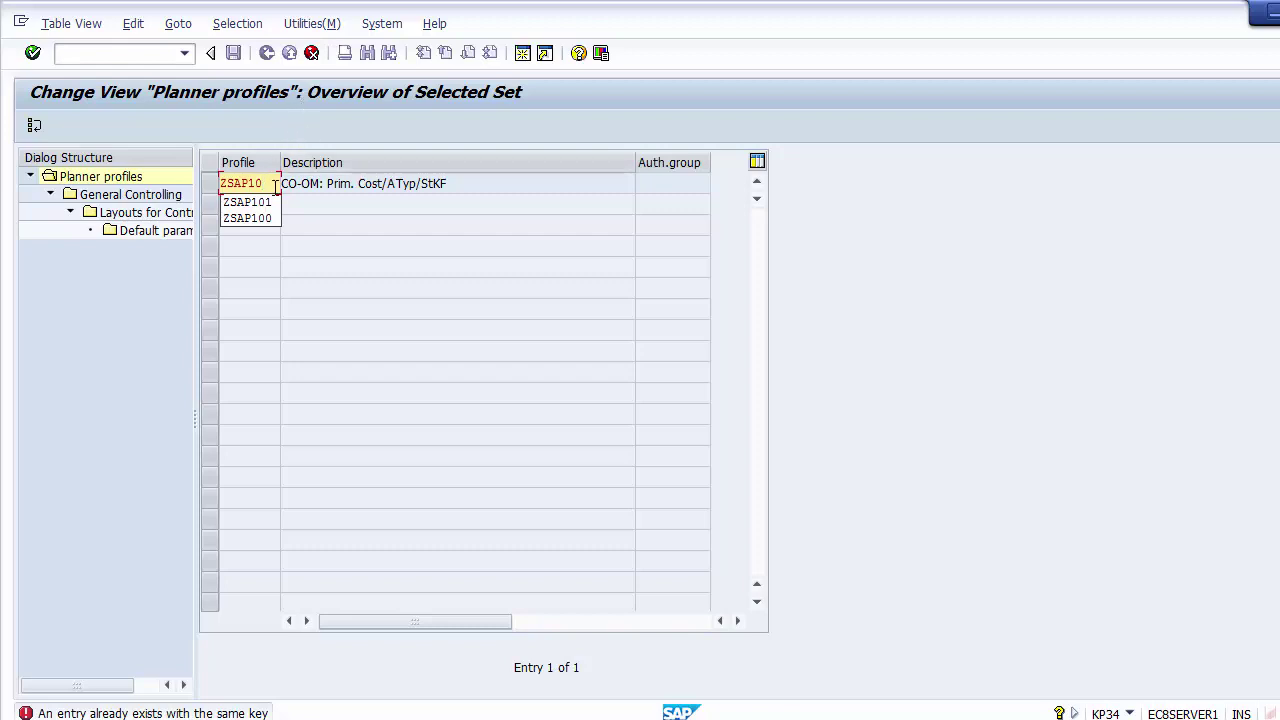
{"action": "key", "text": "BackSpace"}
{"action": "type", "text": "10"}
{"action": "key", "text": "Return"}
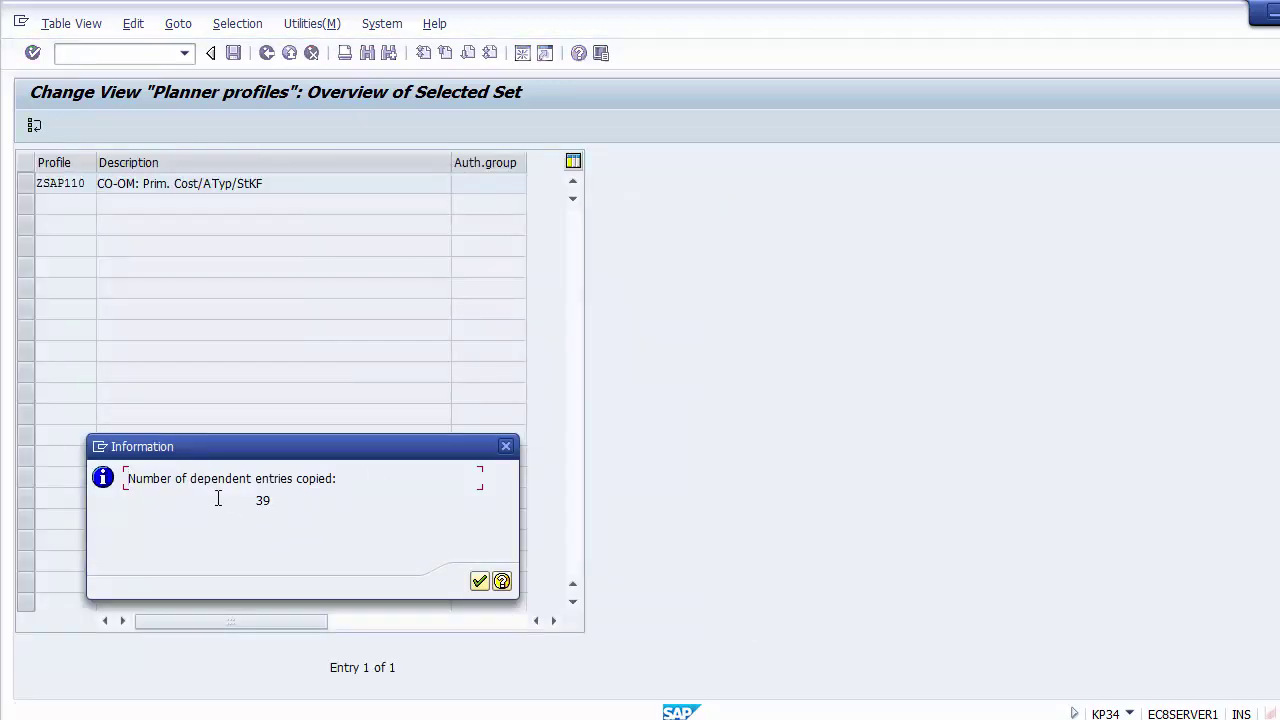
{"action": "left_click", "coordinate": [480, 583]}
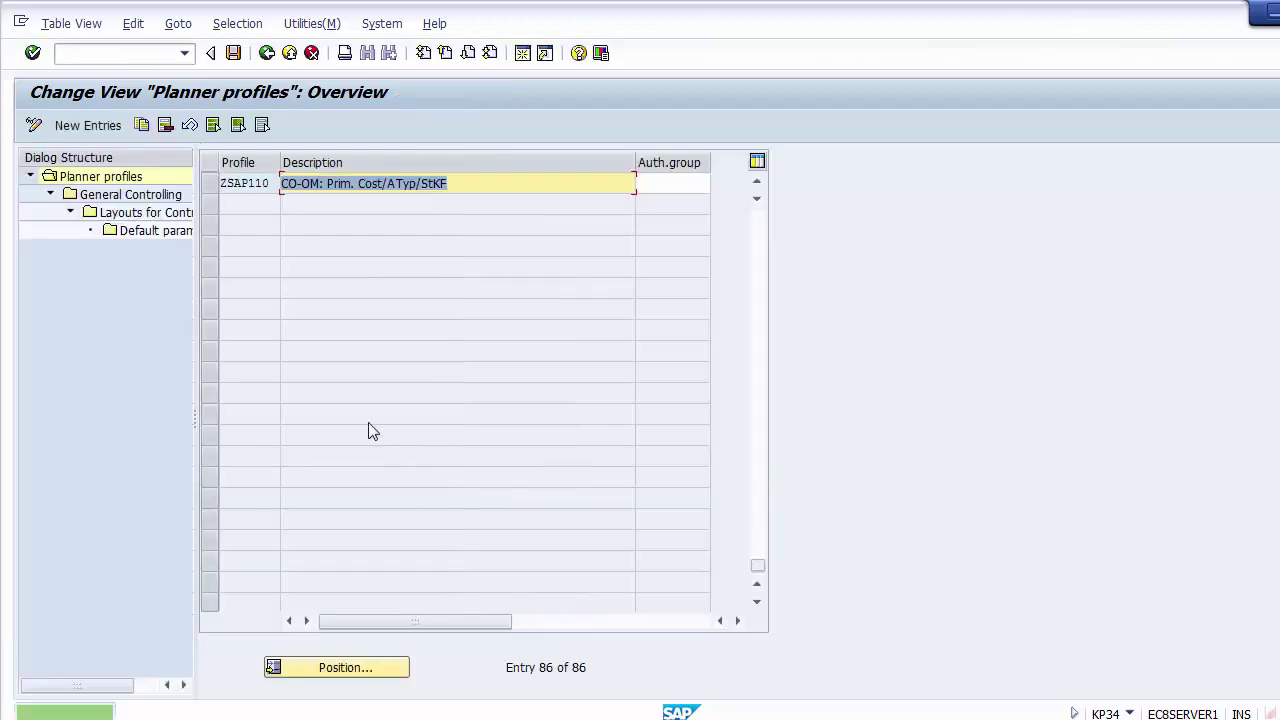
{"action": "left_click", "coordinate": [233, 53]}
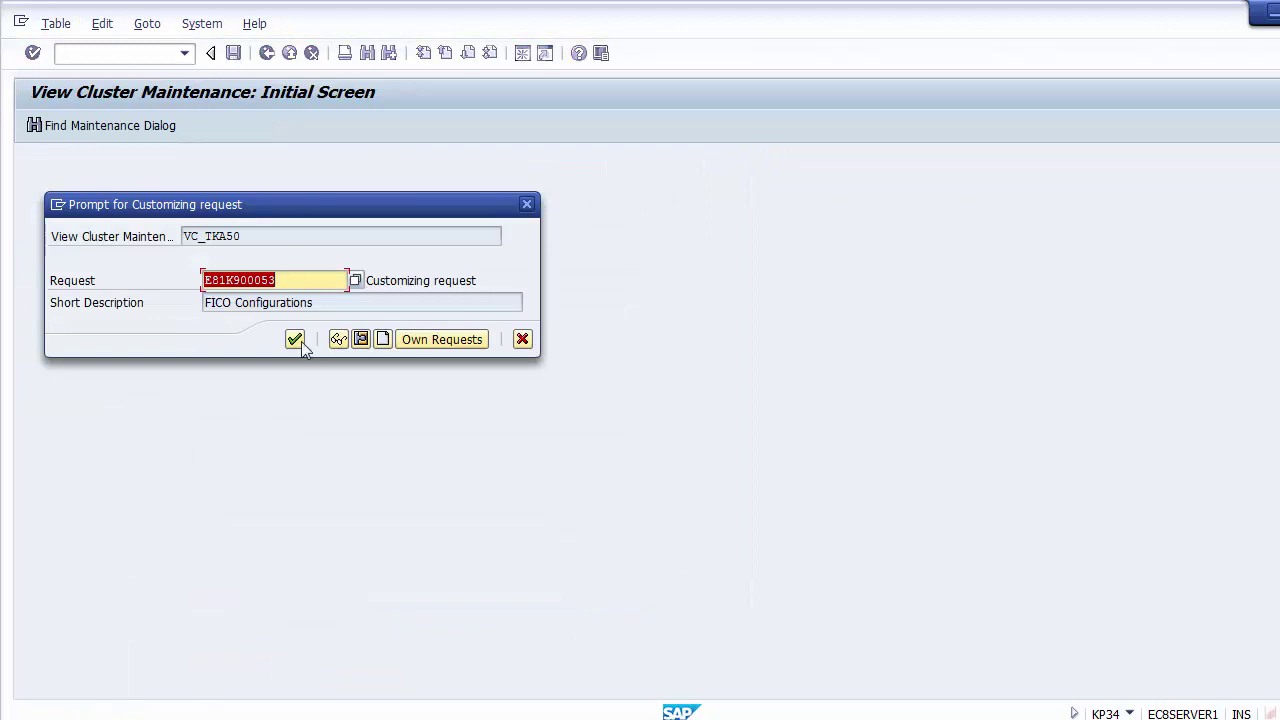
{"action": "left_click", "coordinate": [295, 340]}
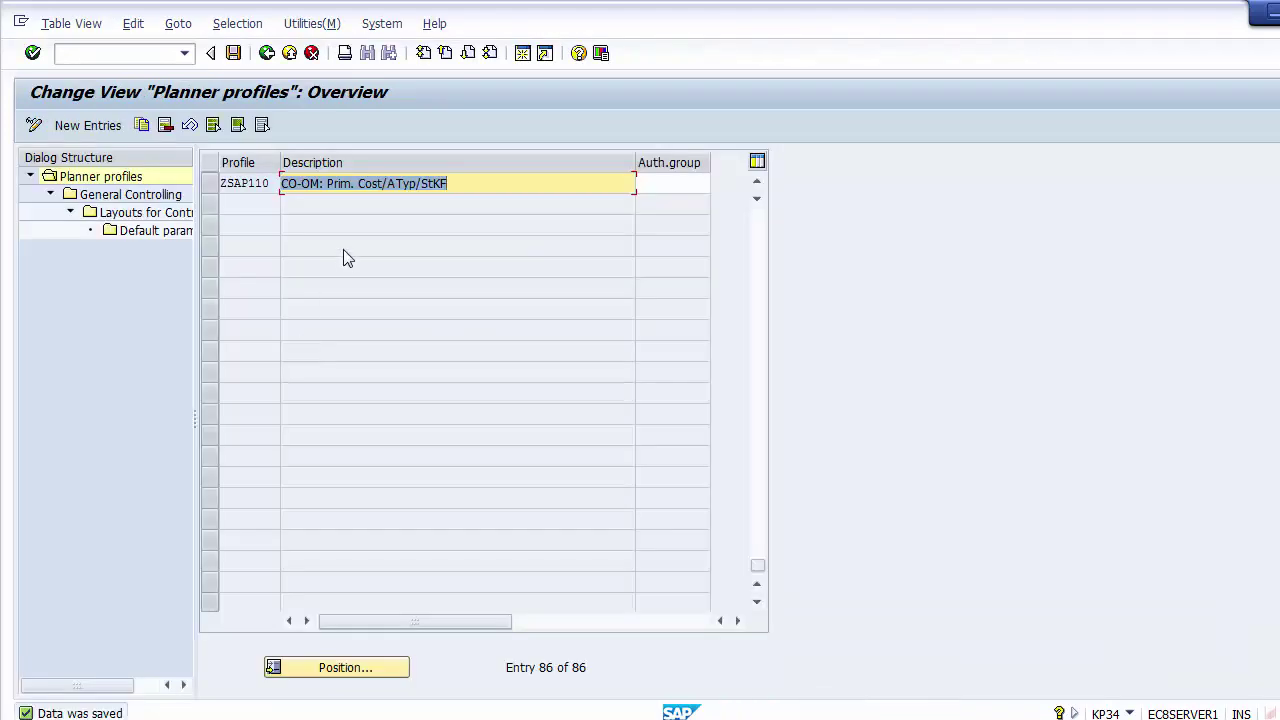
Open the controlling layouts of planner profile ZSAP110 for the planning area "Orders: Cost element/activity inputs"
{"action": "left_click", "coordinate": [212, 189]}
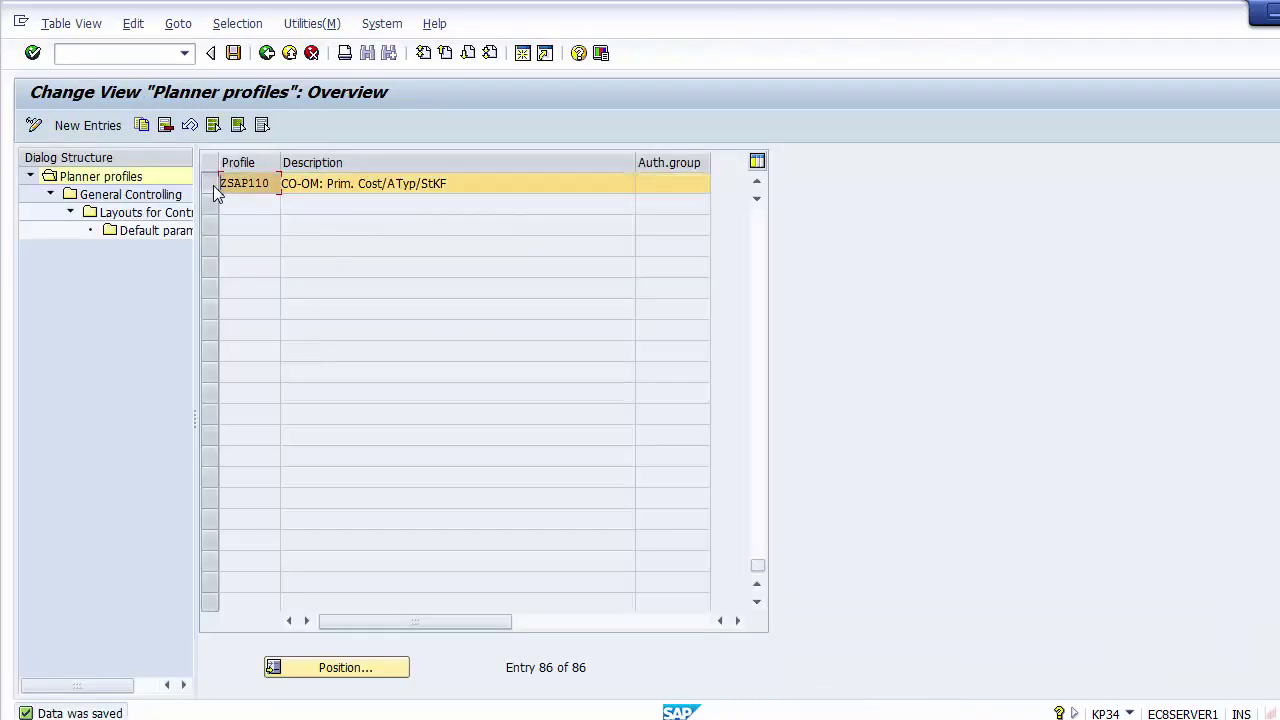
{"action": "left_click", "coordinate": [108, 196]}
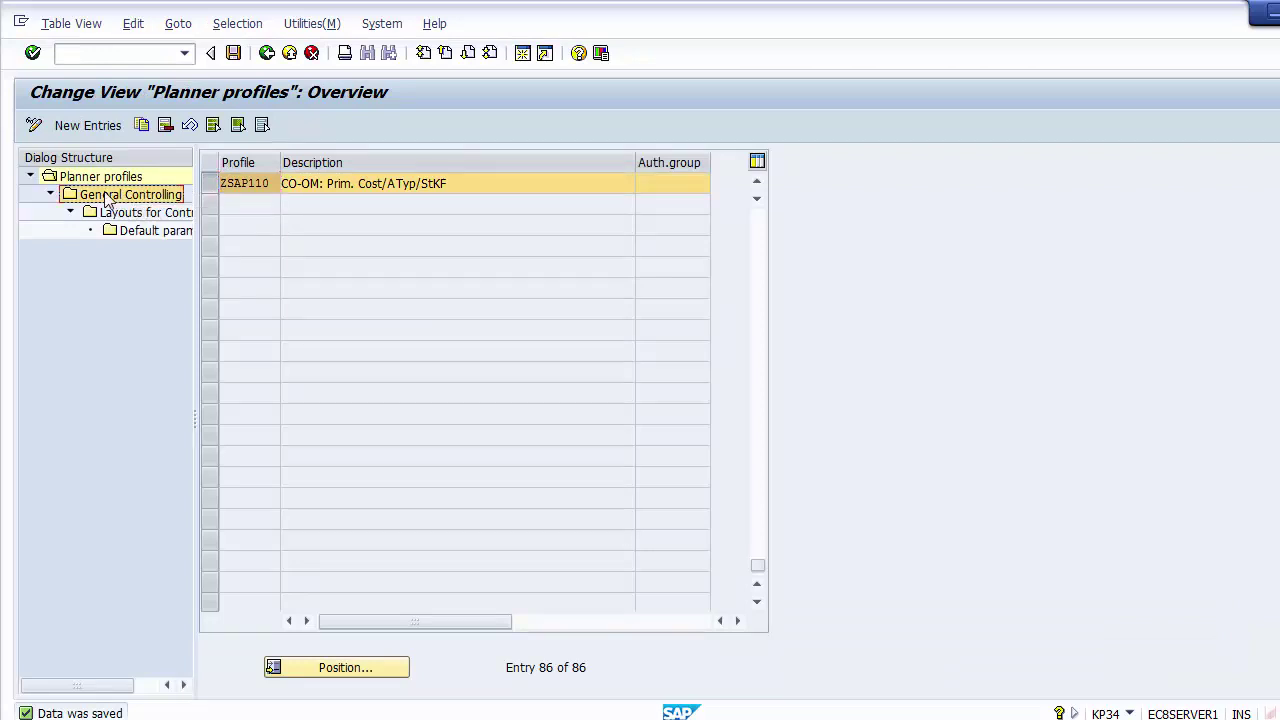
{"action": "double_click", "coordinate": [108, 196]}
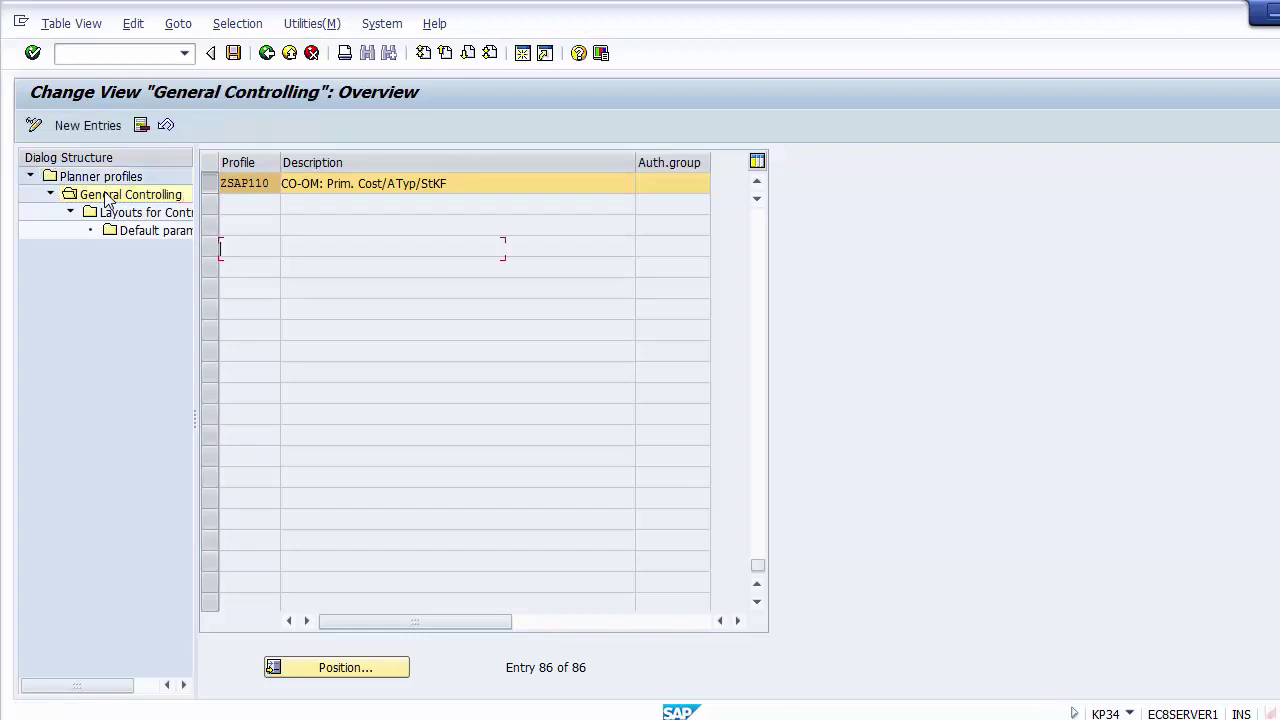
{"action": "left_click", "coordinate": [108, 196]}
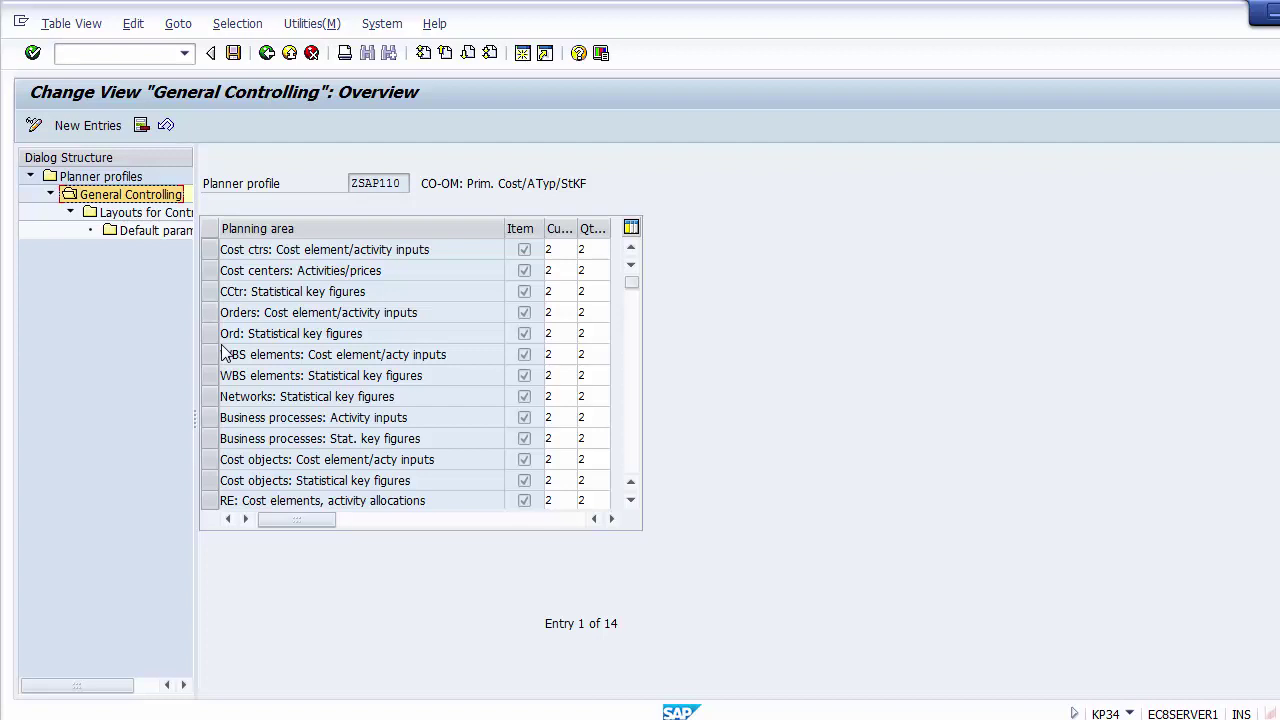
{"action": "left_click", "coordinate": [272, 314]}
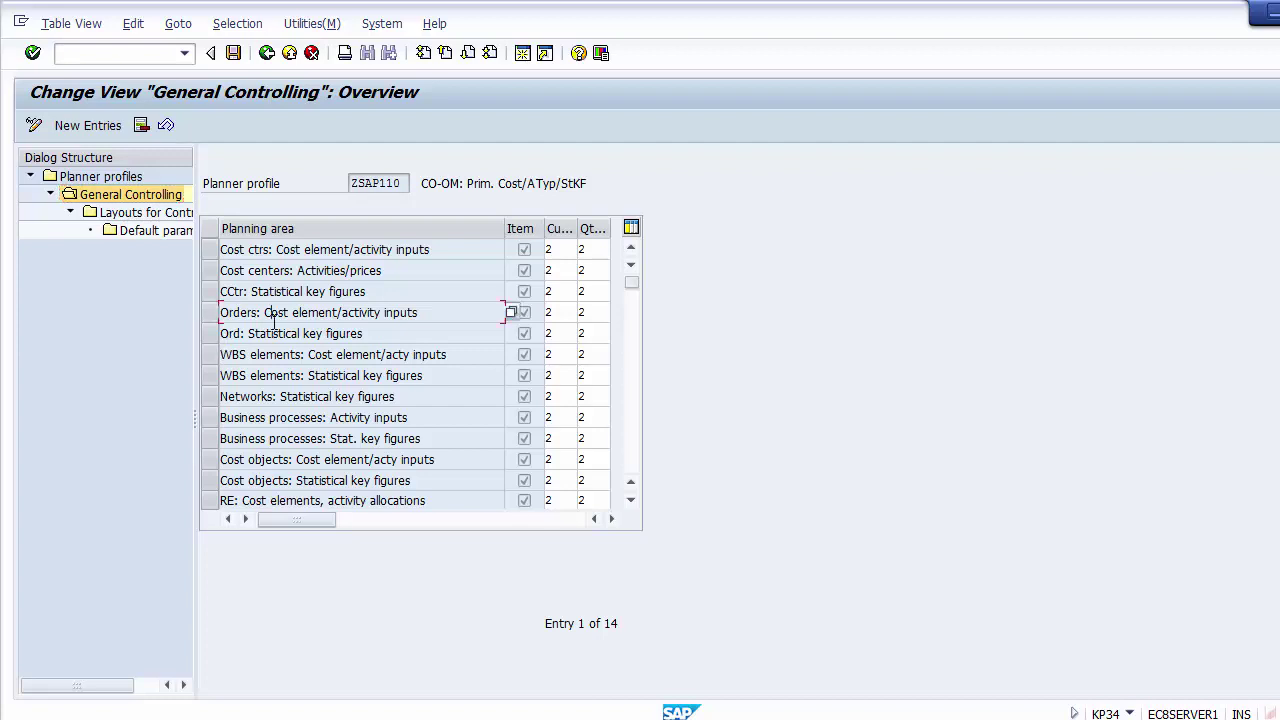
{"action": "left_click", "coordinate": [211, 313]}
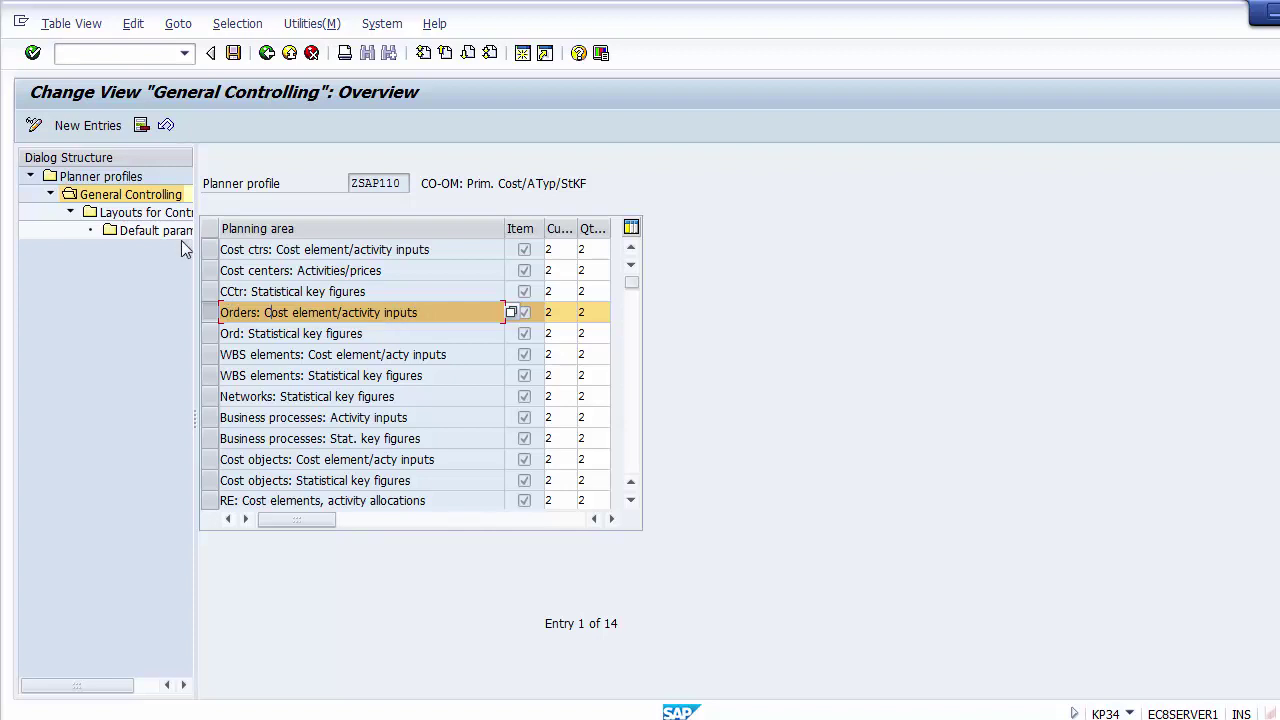
{"action": "left_click", "coordinate": [128, 216]}
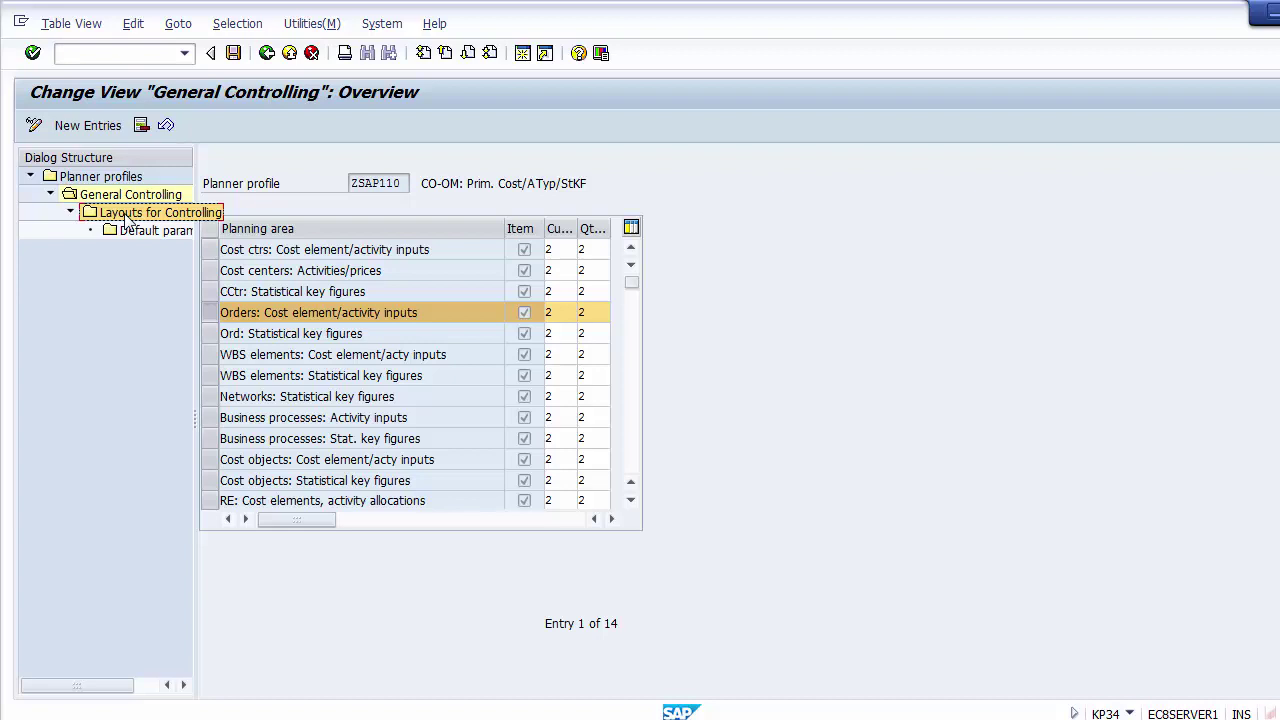
{"action": "double_click", "coordinate": [126, 216]}
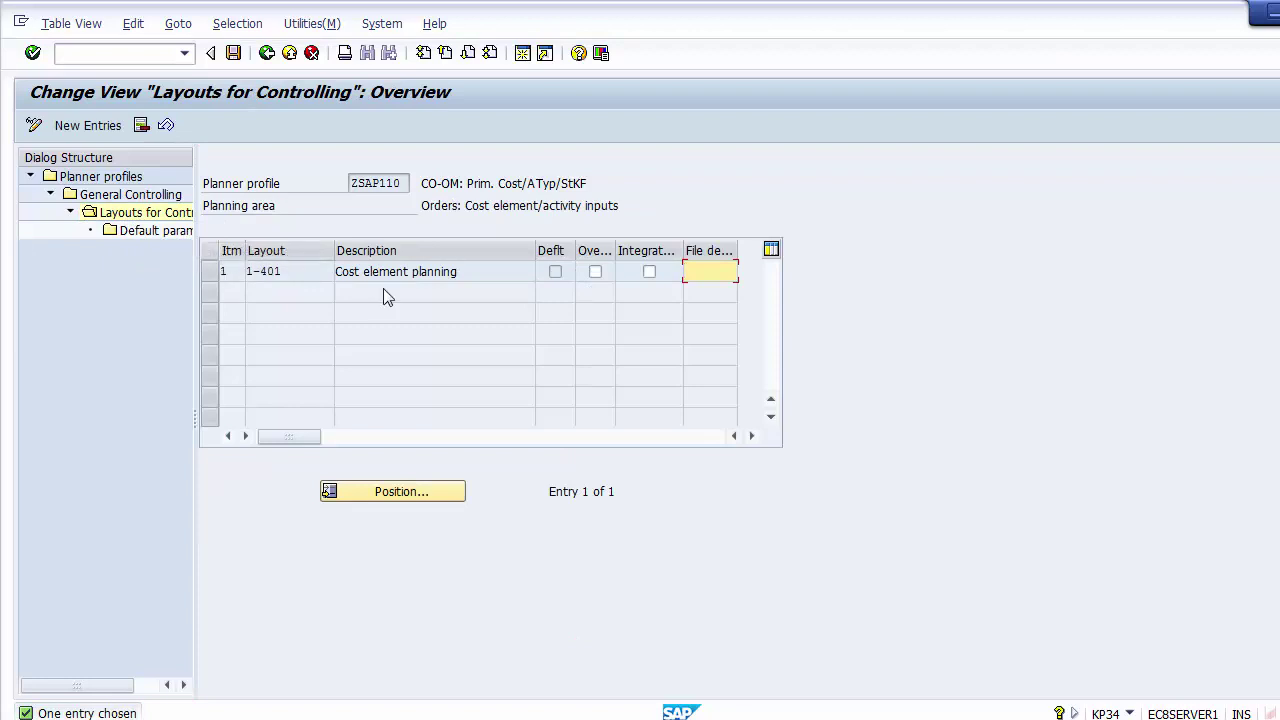
Allow overwriting for layout 1-401 Cost element planning, save the planner profile and leave its maintenance
{"action": "left_click", "coordinate": [596, 273]}
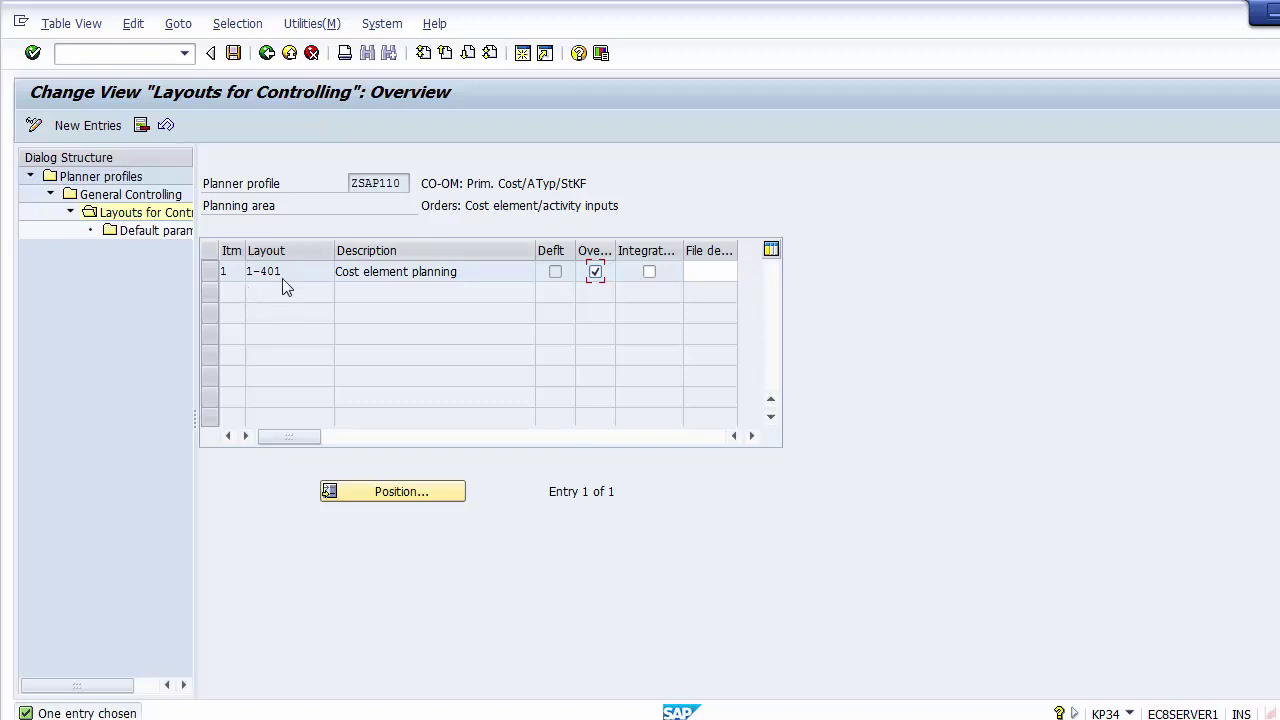
{"action": "left_click", "coordinate": [236, 55]}
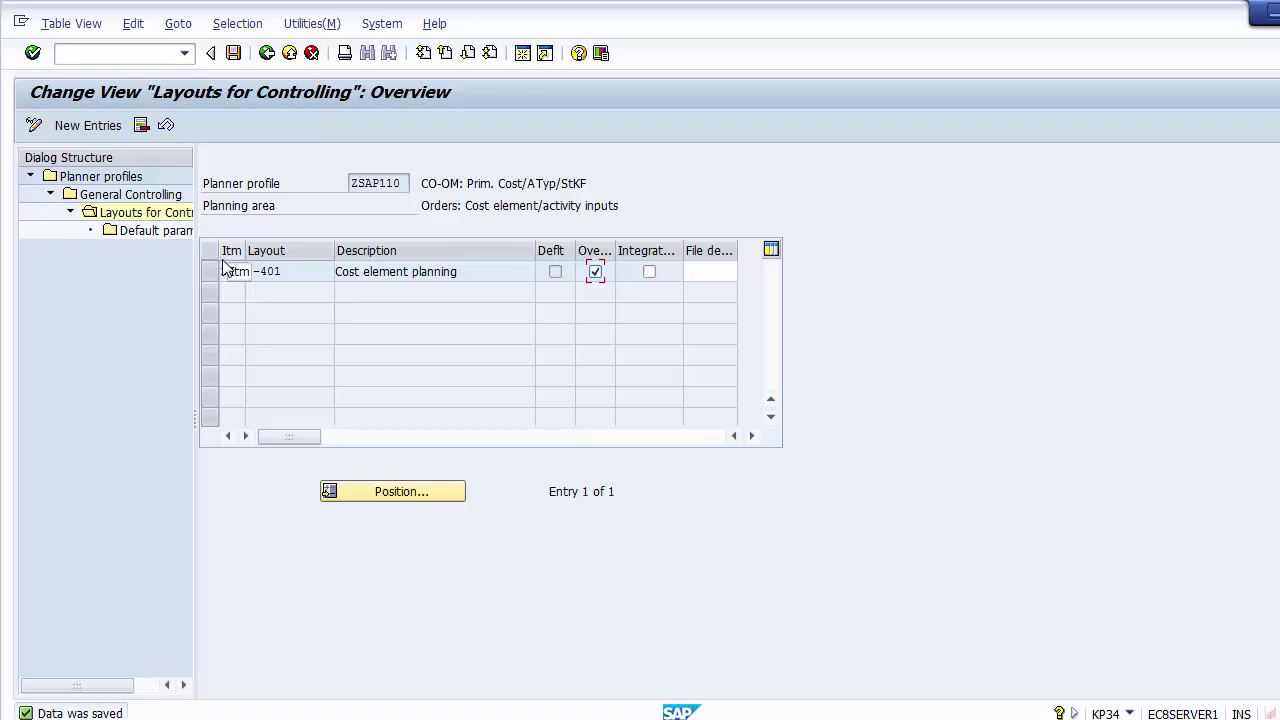
{"action": "left_click", "coordinate": [267, 55]}
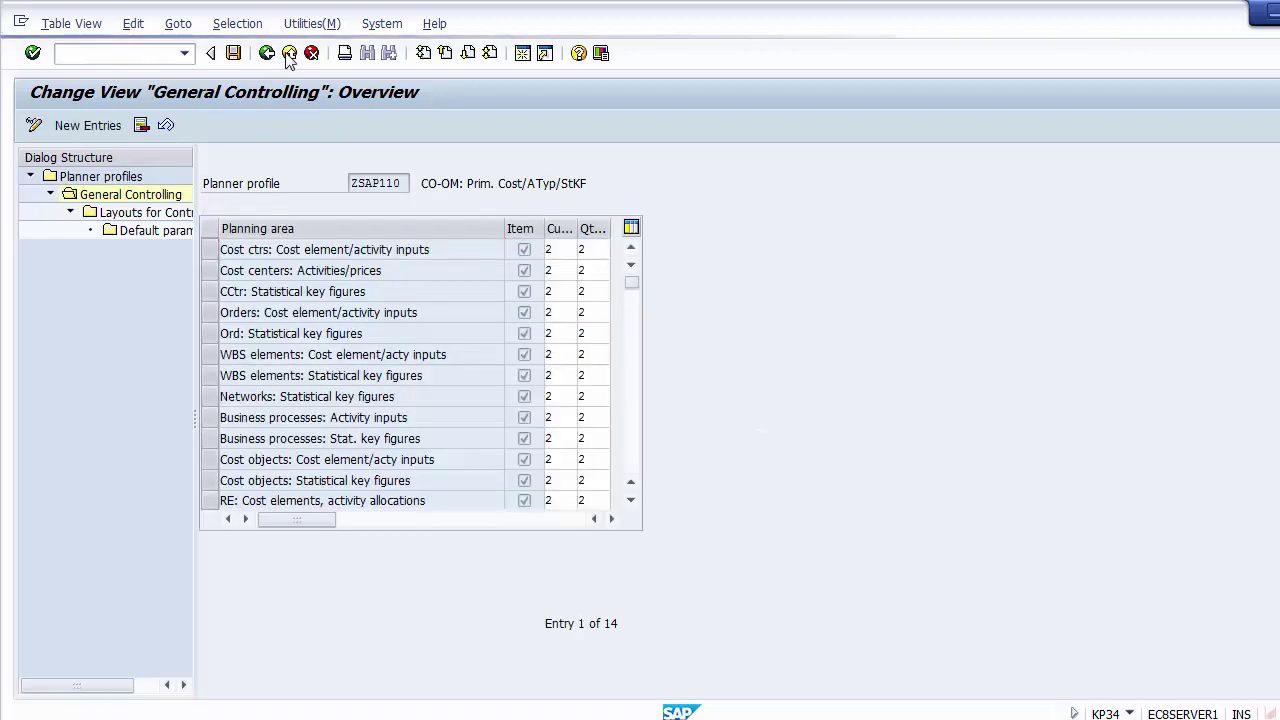
{"action": "left_click", "coordinate": [289, 54]}
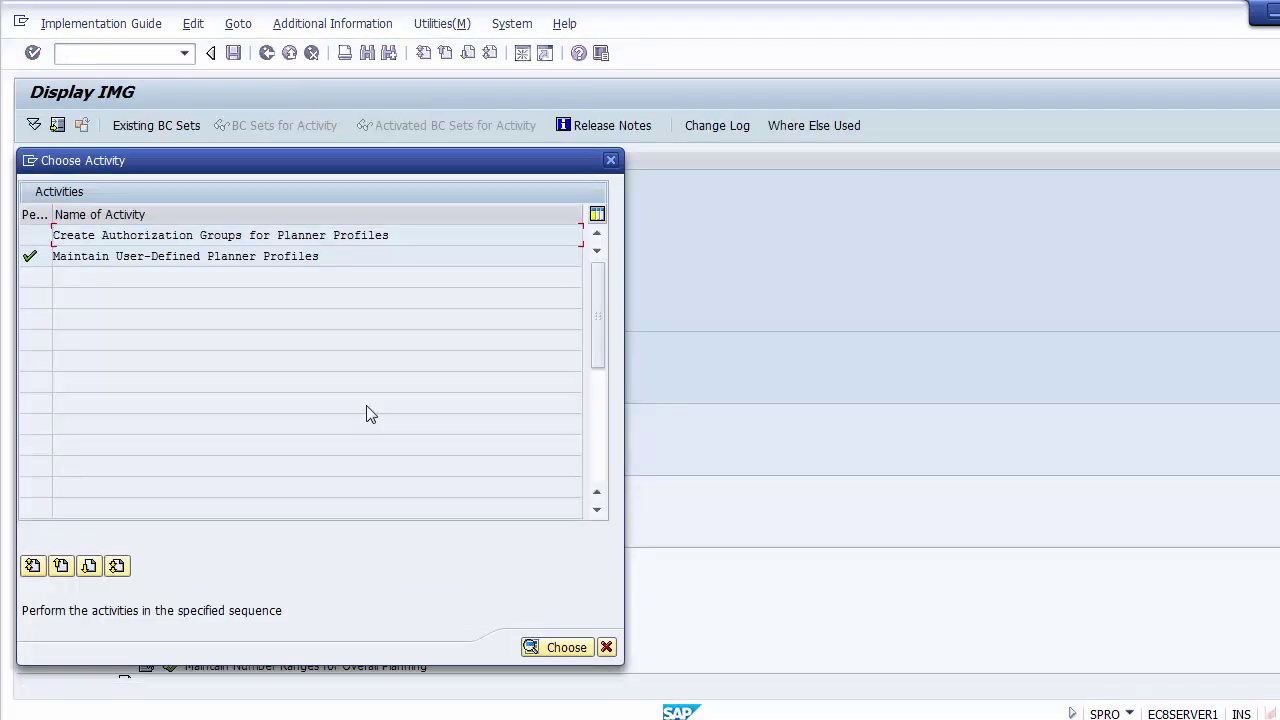
{"action": "left_click", "coordinate": [606, 648]}
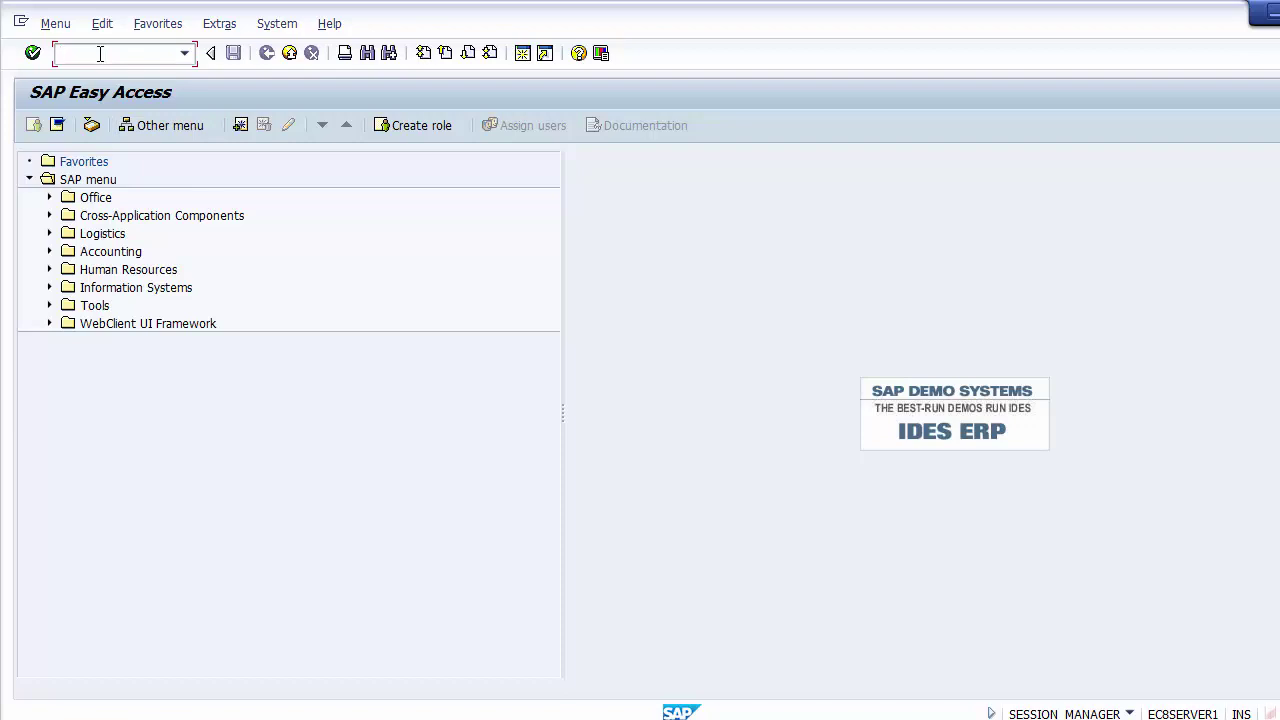
Run transaction SPRO from SAP Easy Access and display the SAP Reference IMG
{"action": "type", "text": "SPRO"}
{"action": "key", "text": "Return"}
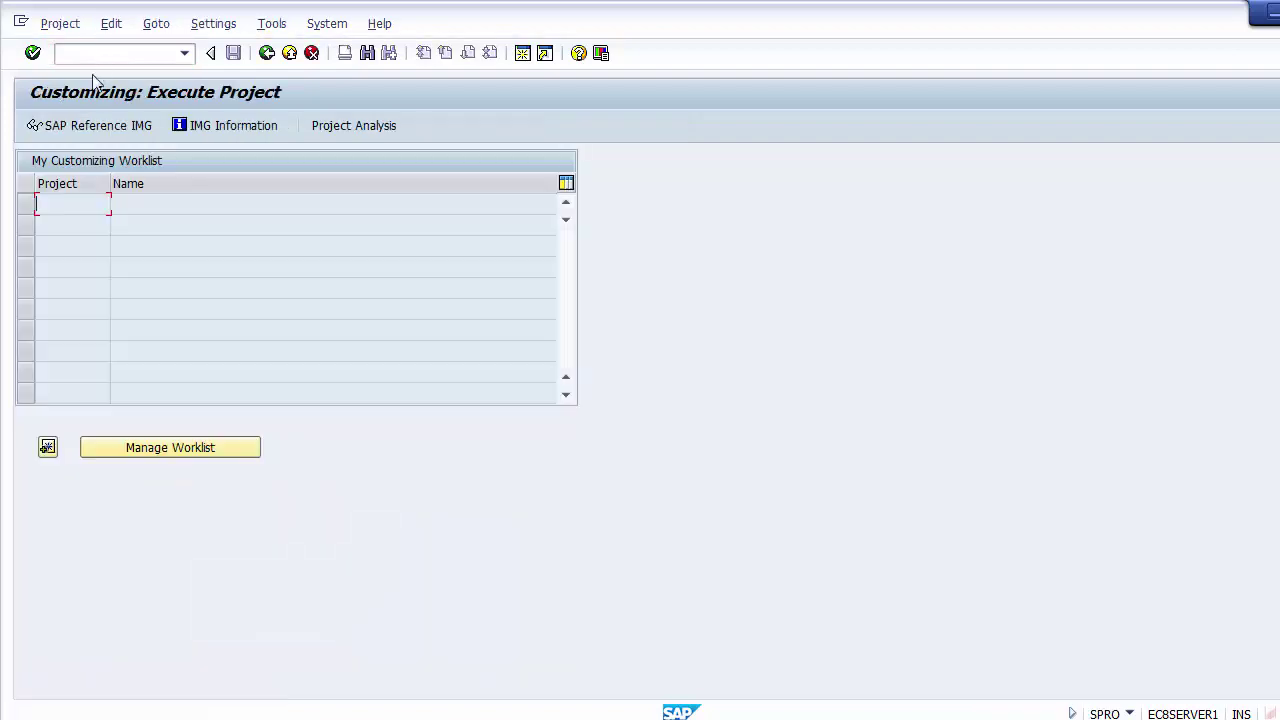
{"action": "left_click", "coordinate": [98, 128]}
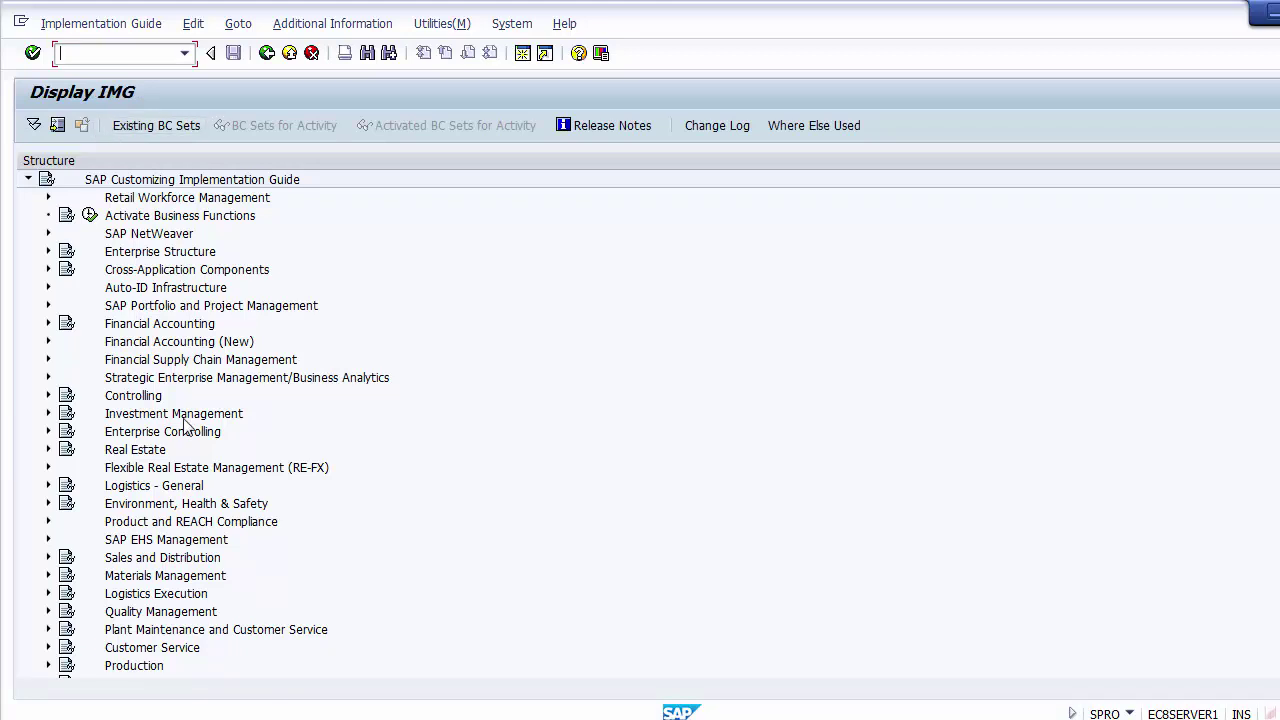
Expand the implementation guide through Controlling, Internal Orders and Planning down to the Manual Planning activities
{"action": "left_click", "coordinate": [138, 397]}
{"action": "left_click", "coordinate": [48, 395]}
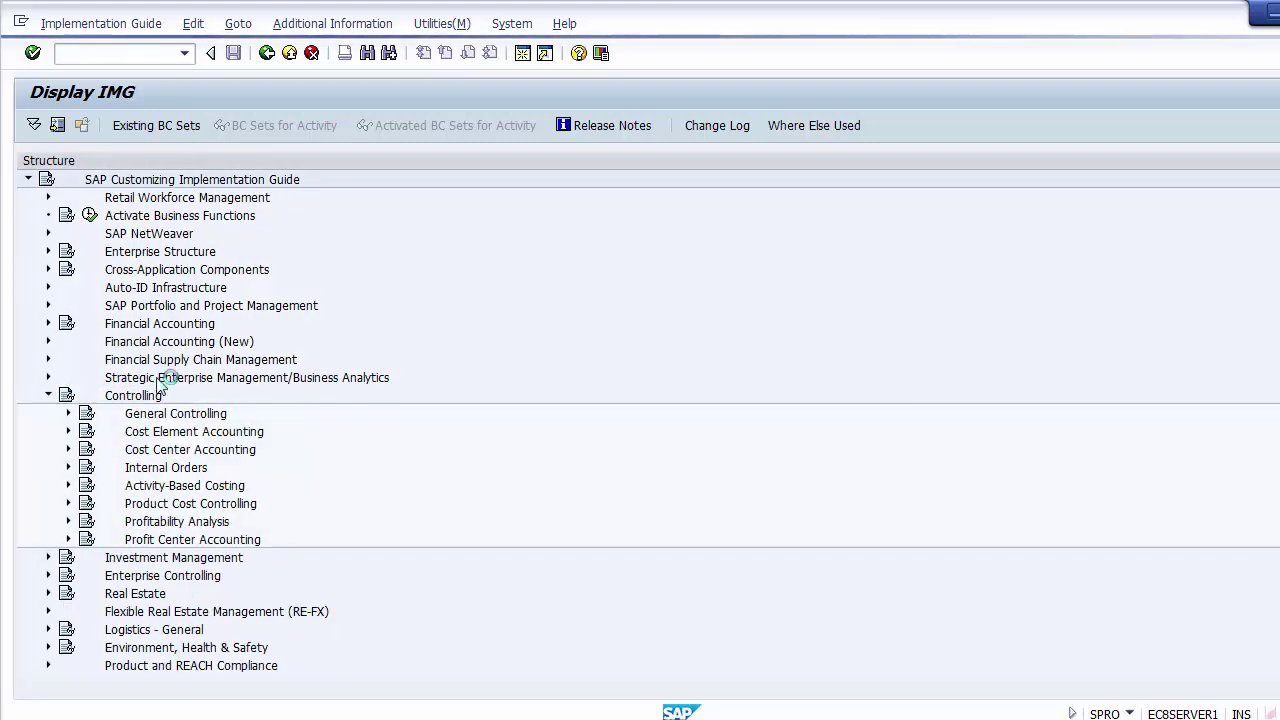
{"action": "left_click", "coordinate": [146, 476]}
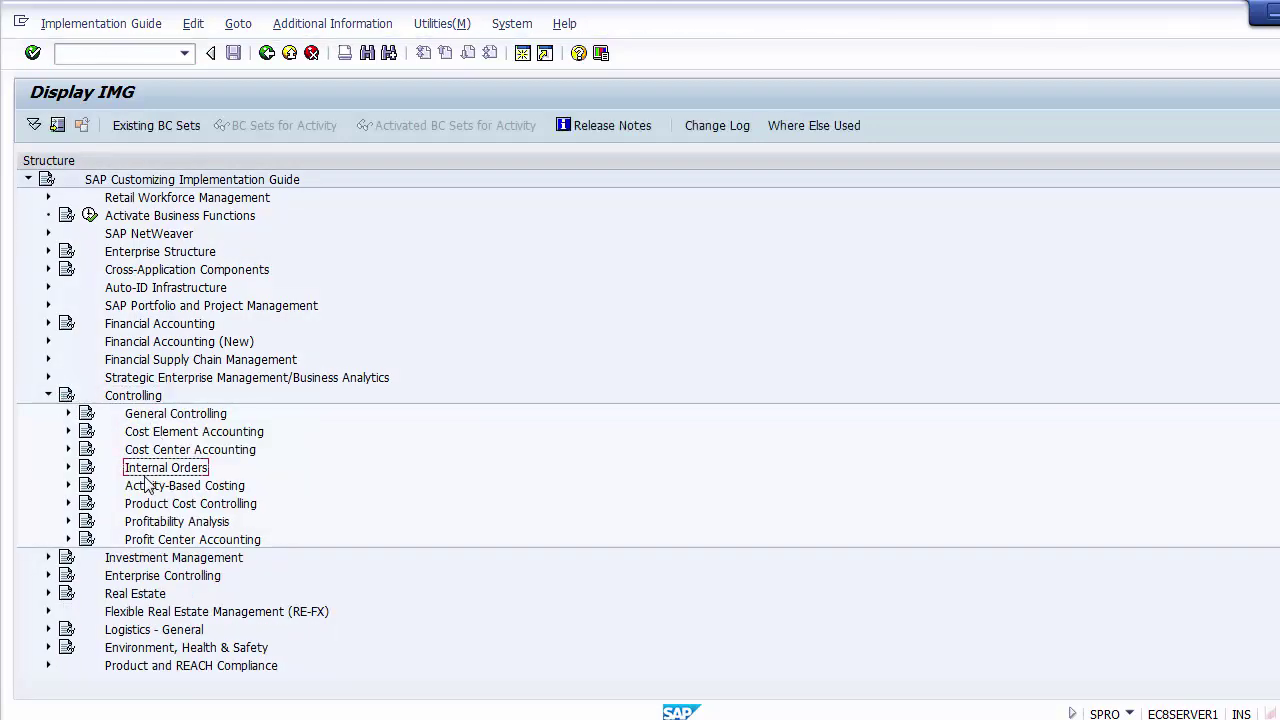
{"action": "left_click", "coordinate": [68, 467]}
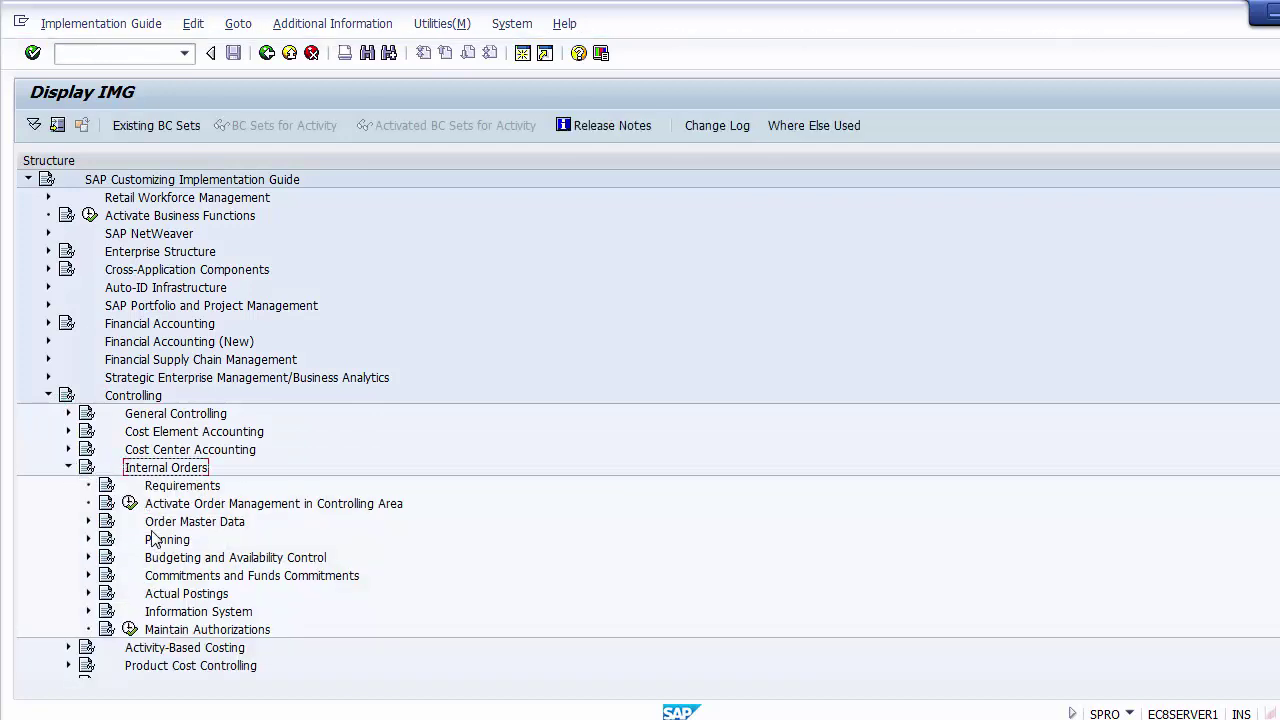
{"action": "left_click", "coordinate": [163, 541]}
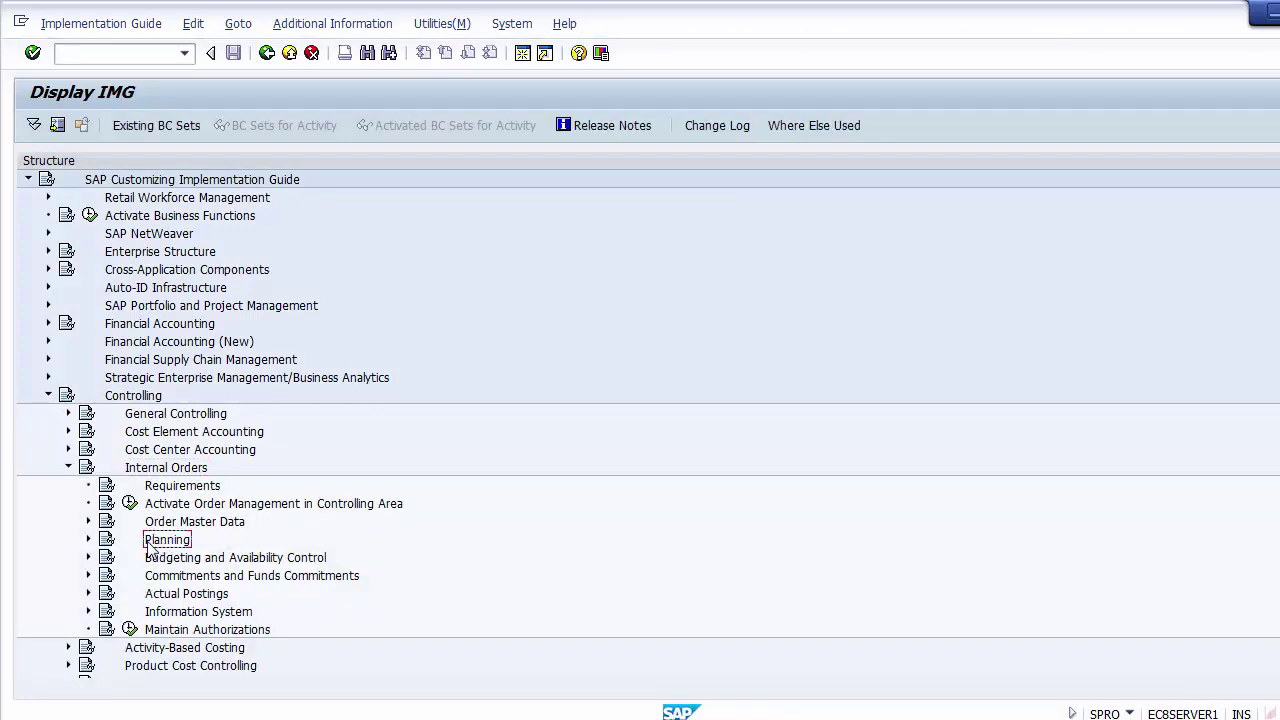
{"action": "left_click", "coordinate": [88, 539]}
{"action": "left_click", "coordinate": [206, 540]}
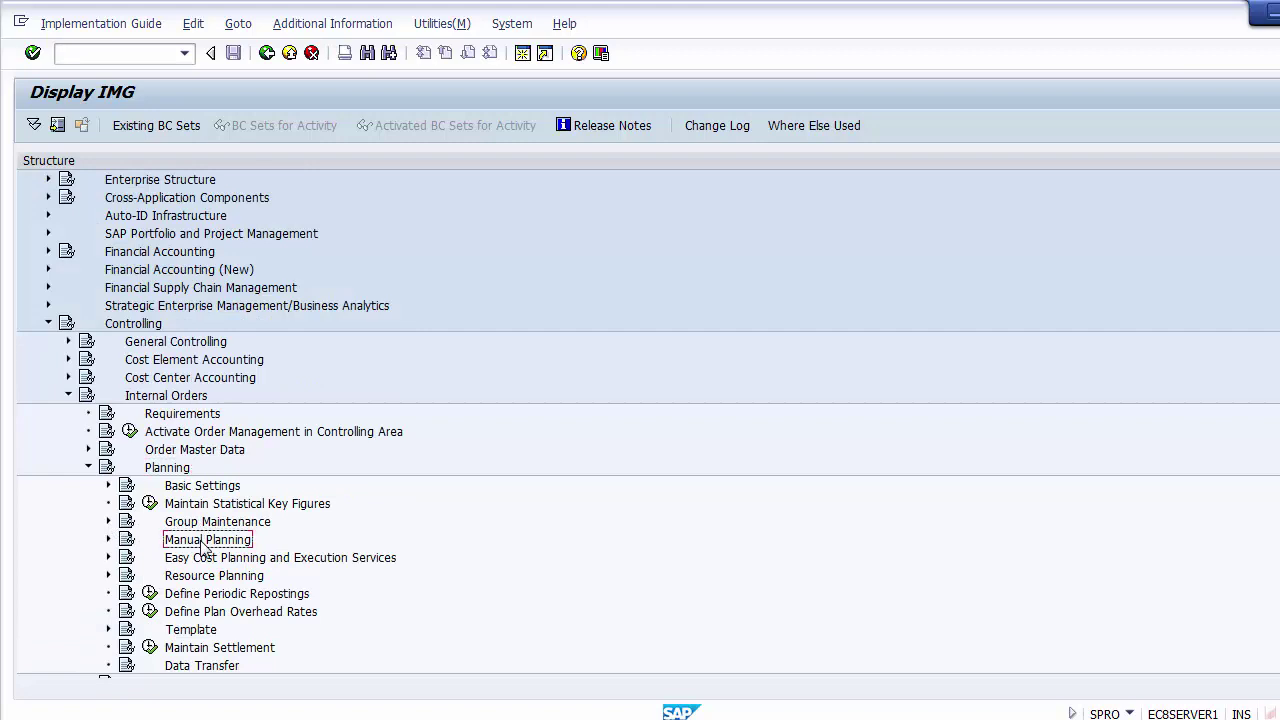
{"action": "left_click", "coordinate": [109, 539]}
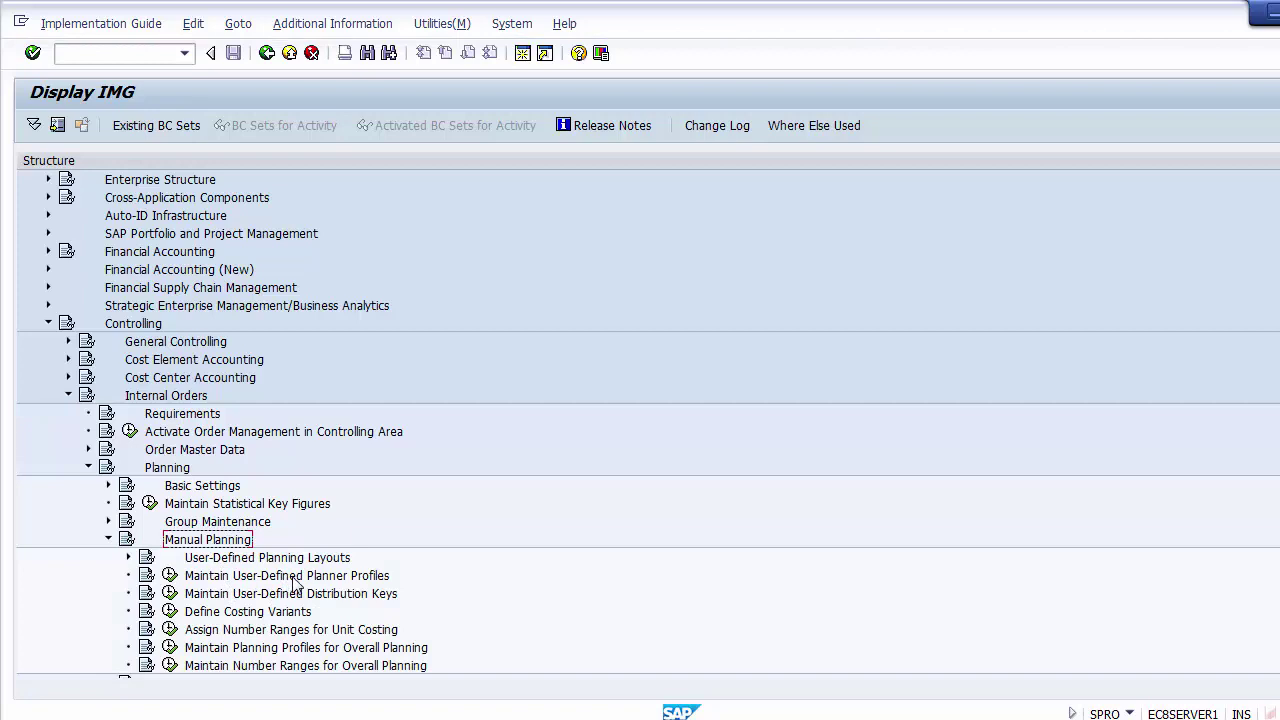
Open the activity Define Planning Profile For Overall Planning under Maintain Planning Profiles for Overall Planning
{"action": "left_click", "coordinate": [266, 650]}
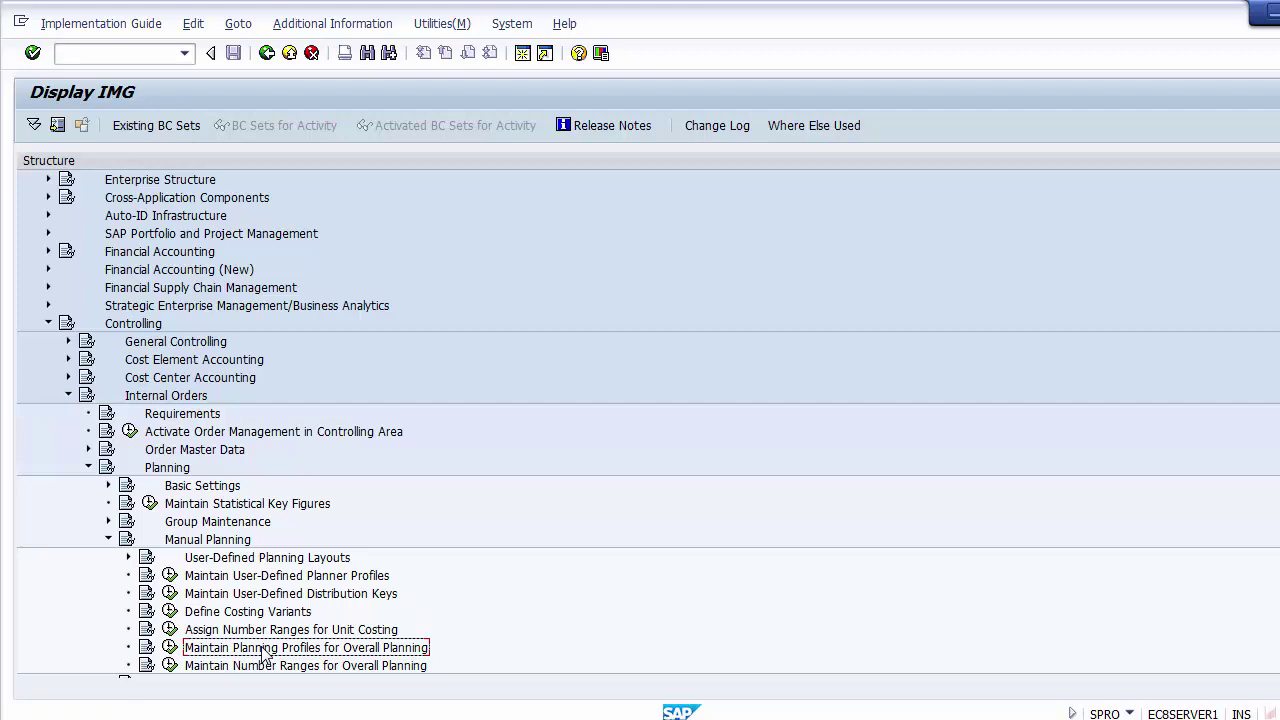
{"action": "left_click", "coordinate": [170, 648]}
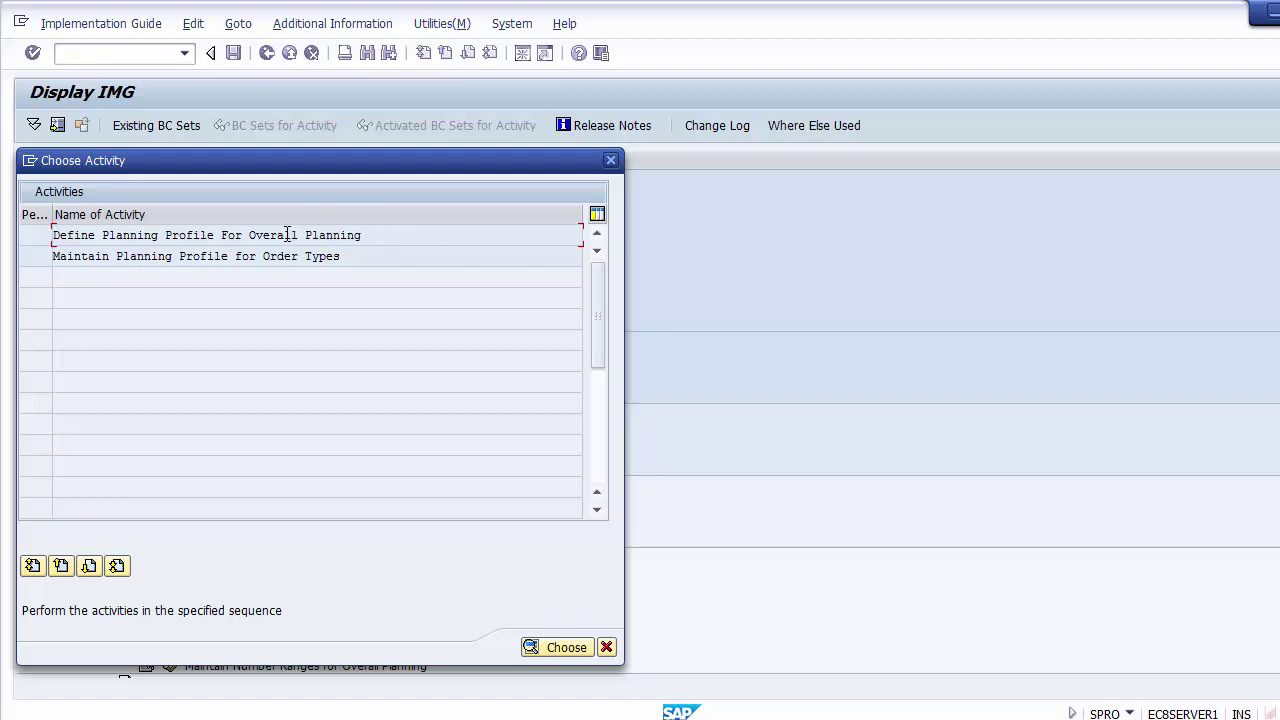
{"action": "double_click", "coordinate": [231, 235]}
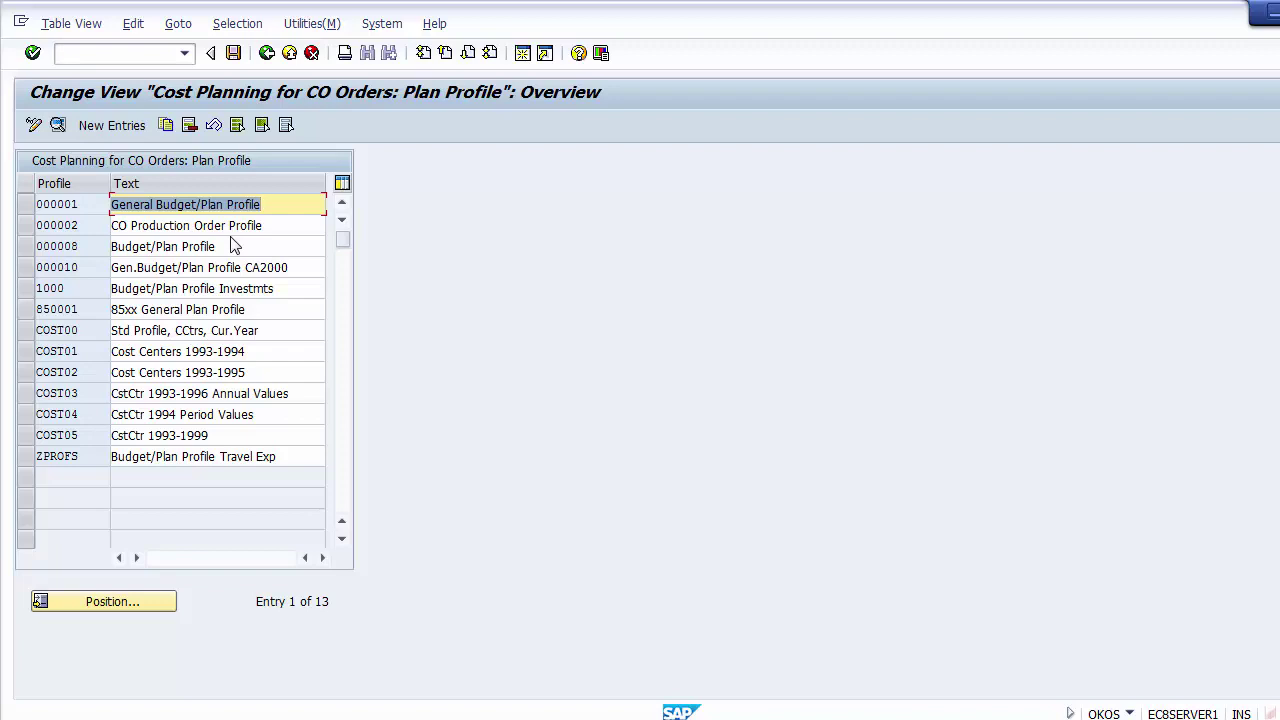
Create a new plan profile 1100 with the description "IBM Planner Profile"
{"action": "left_click", "coordinate": [108, 126]}
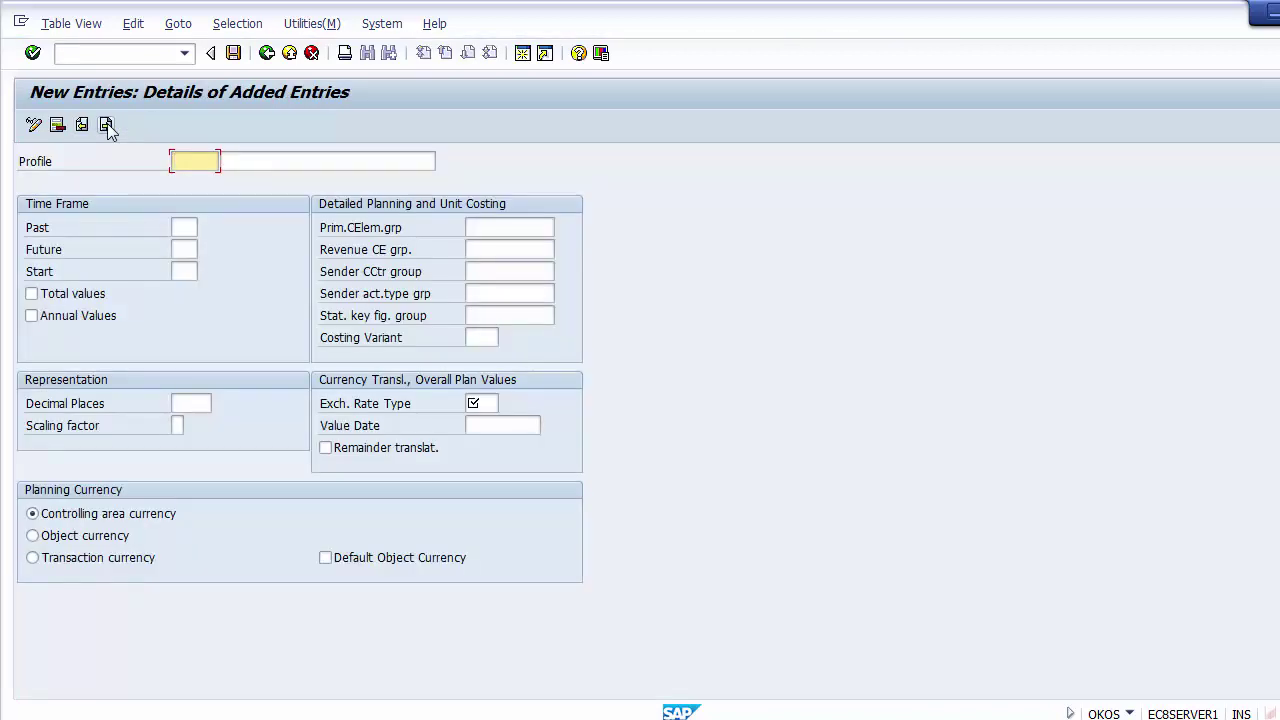
{"action": "type", "text": "1100"}
{"action": "left_click", "coordinate": [243, 160]}
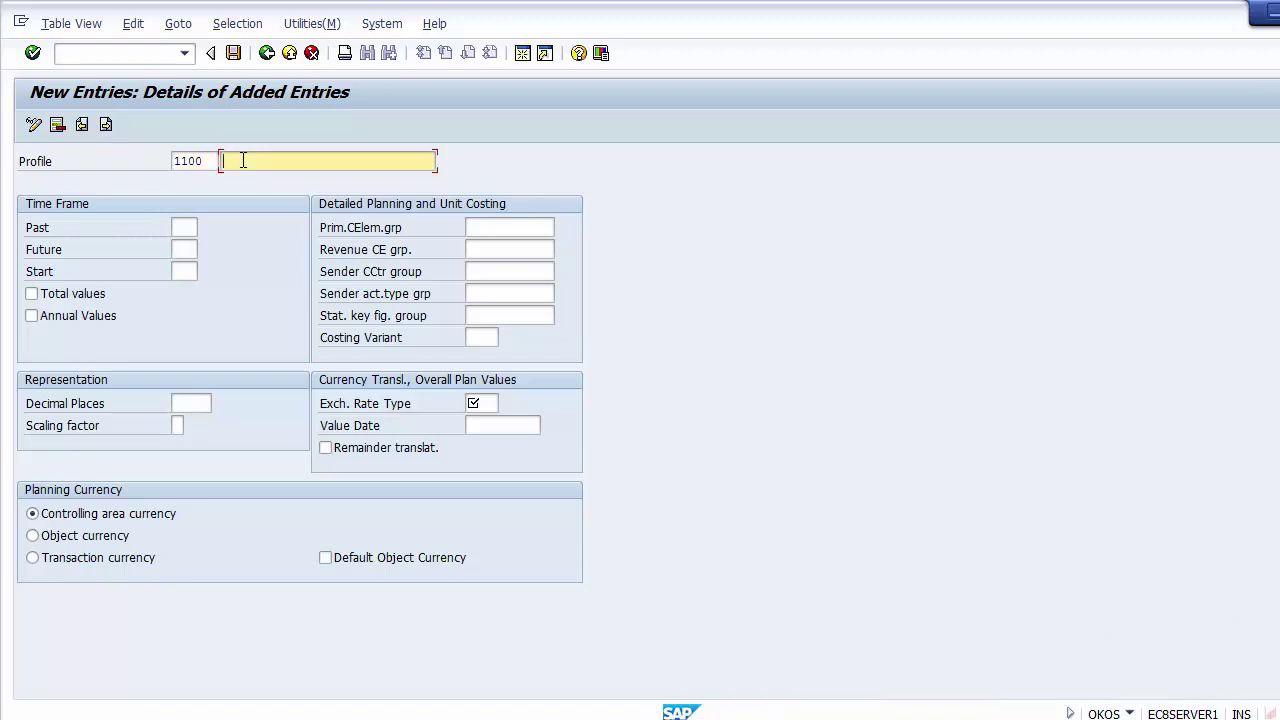
{"action": "type", "text": "IBM Planner Profile"}
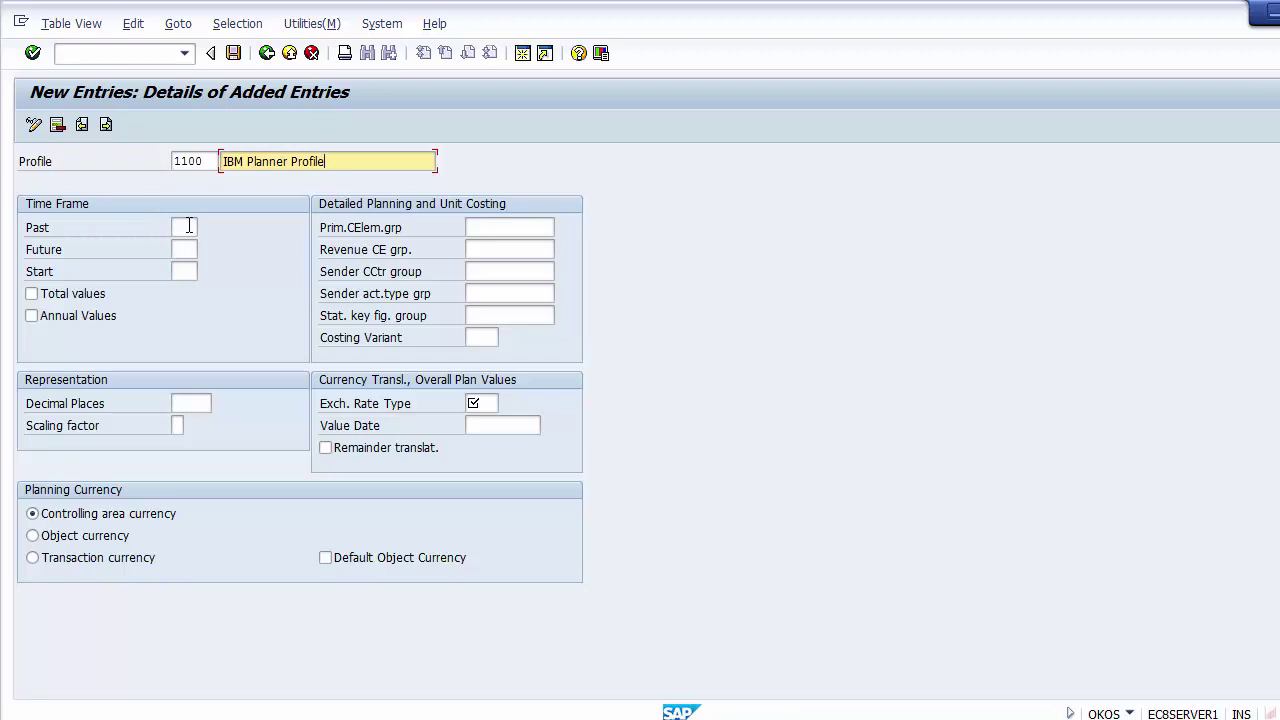
Set the profile's time frame to 2 past and 3 future years, and enable both total values and annual values
{"action": "left_click", "coordinate": [185, 227]}
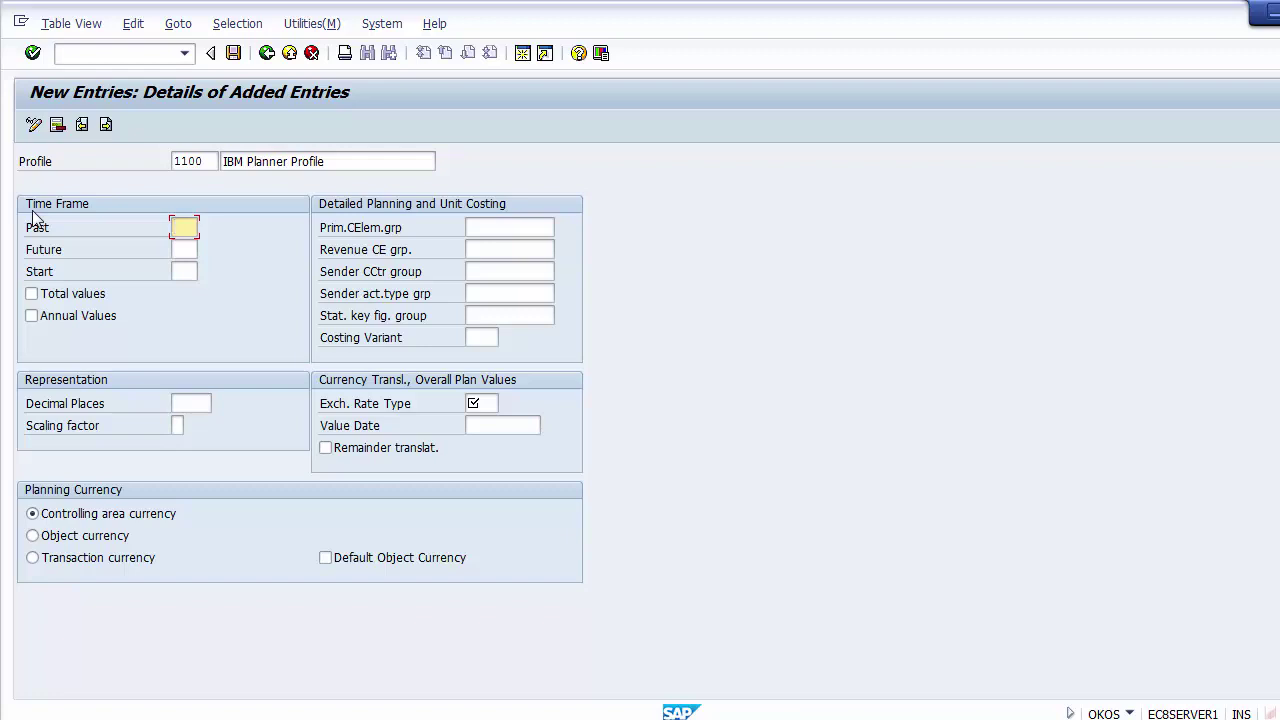
{"action": "type", "text": "2"}
{"action": "key", "text": "Tab"}
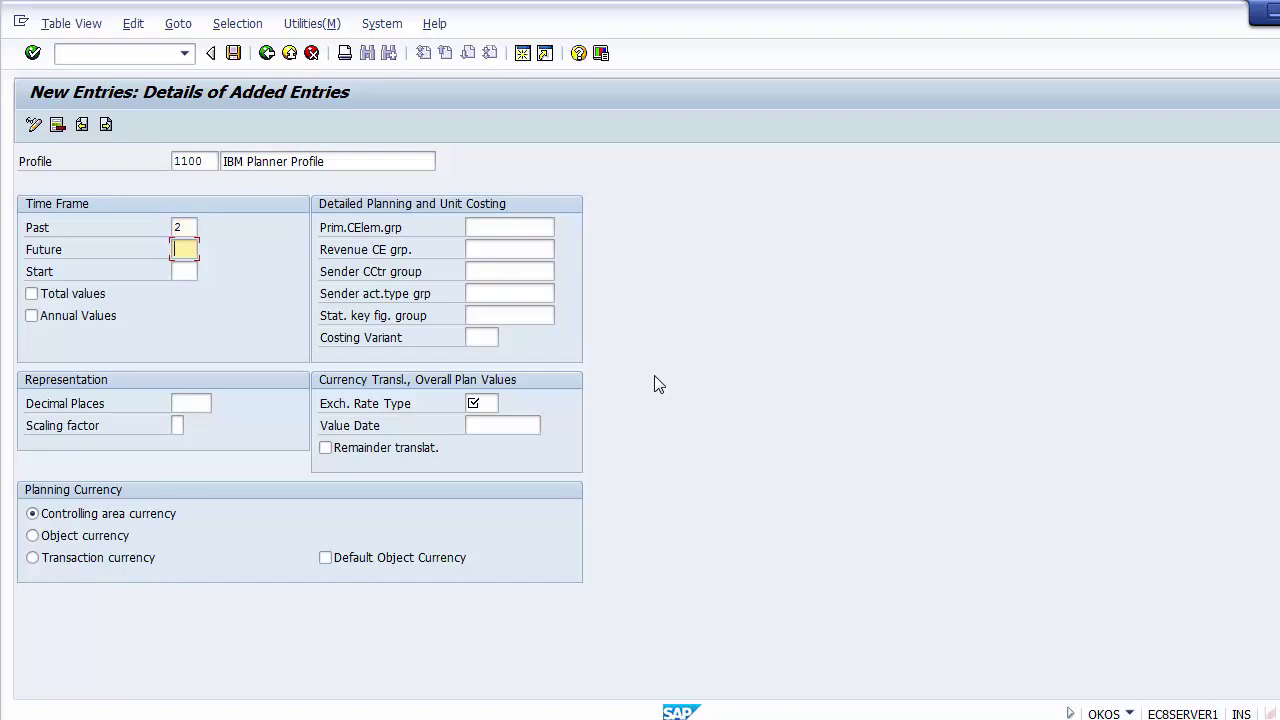
{"action": "type", "text": "3"}
{"action": "key", "text": "Tab"}
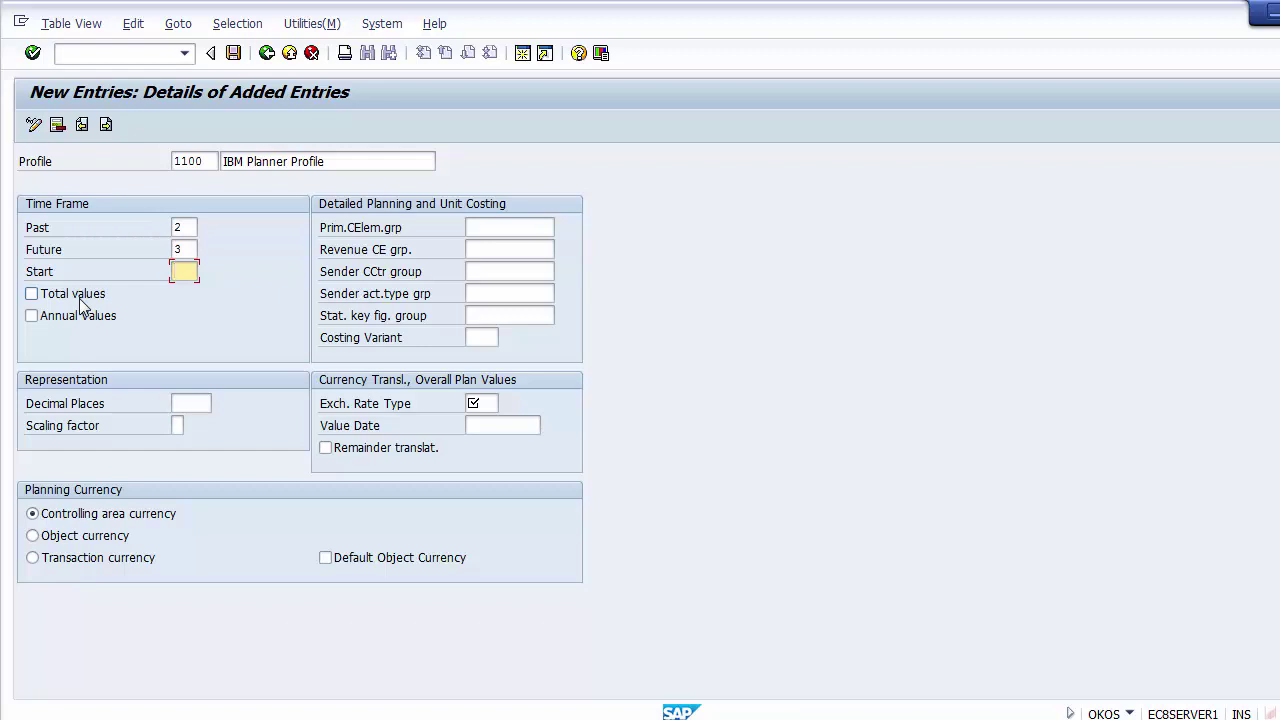
{"action": "left_click", "coordinate": [81, 300]}
{"action": "left_click", "coordinate": [81, 321]}
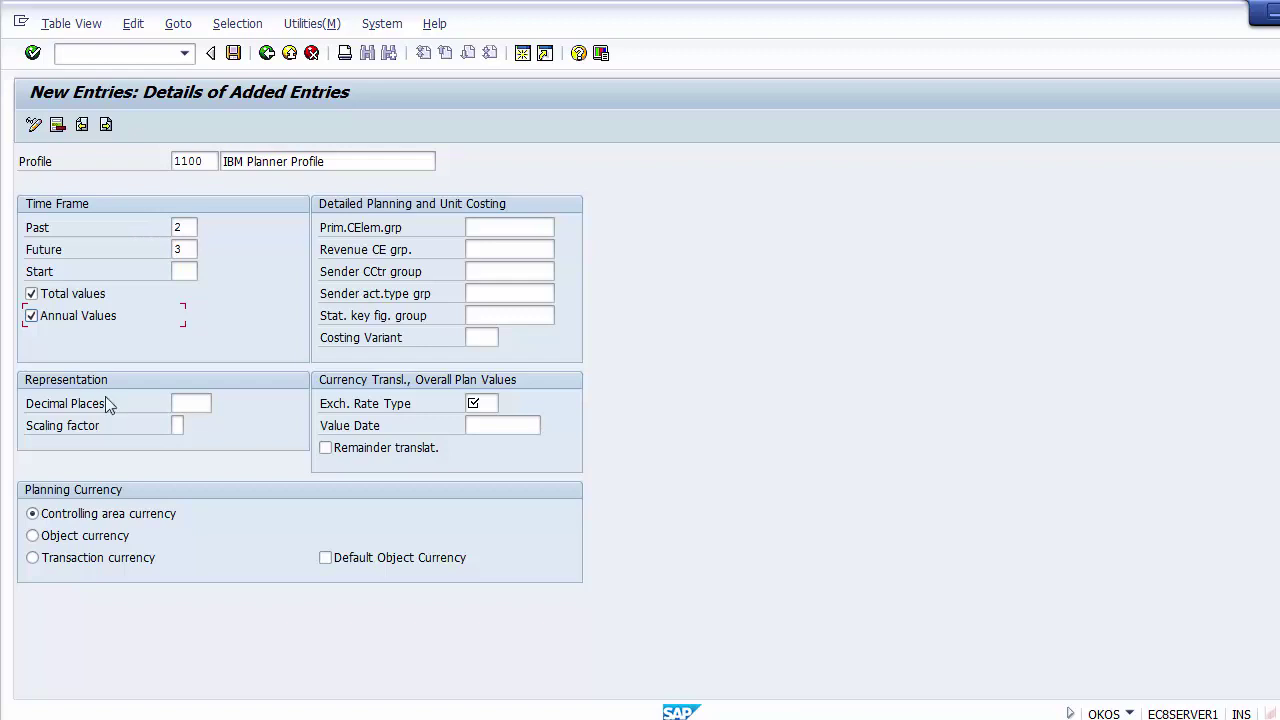
Set the profile's representation to 2 decimal places
{"action": "left_click", "coordinate": [205, 405]}
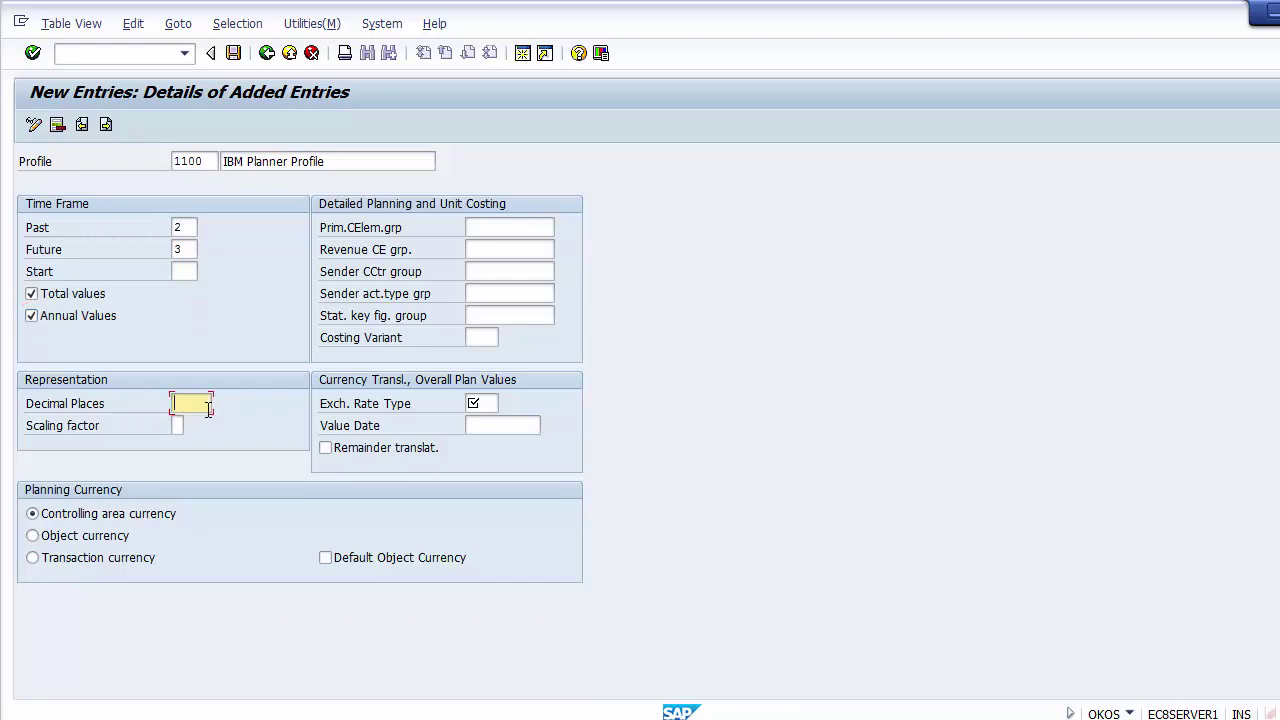
{"action": "type", "text": "2"}
{"action": "key", "text": "Tab"}
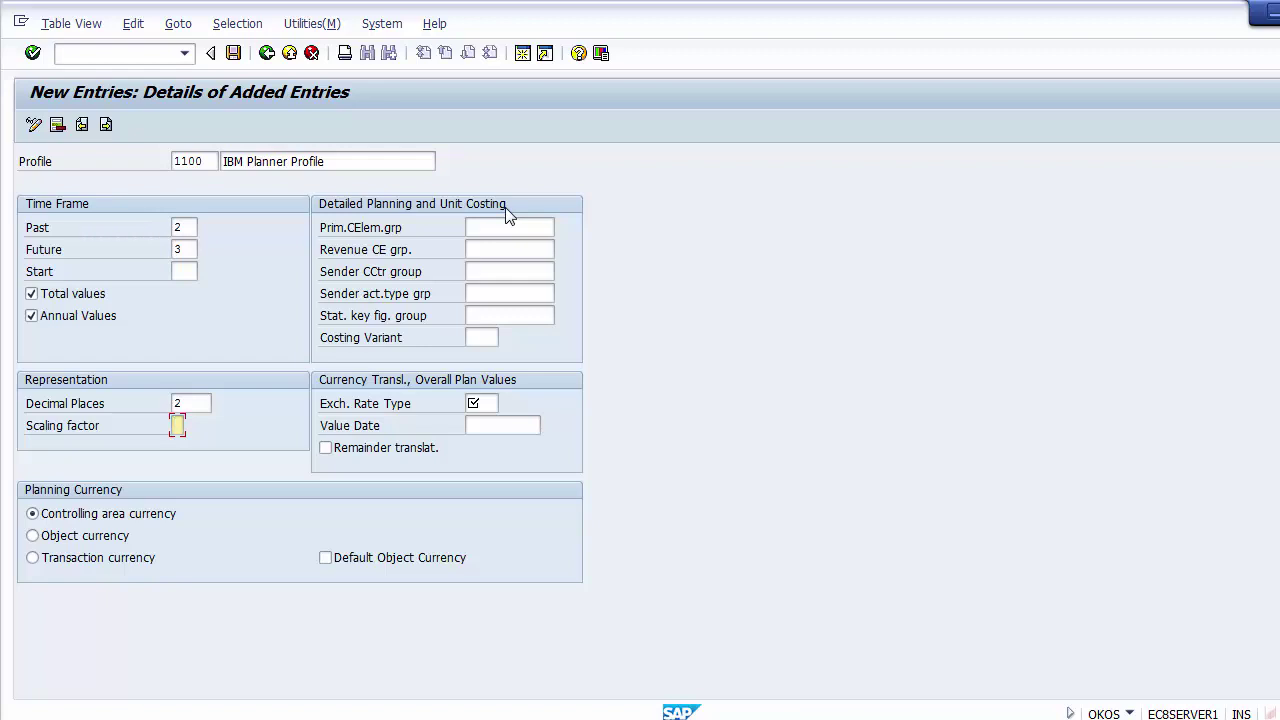
{"action": "left_click", "coordinate": [511, 234]}
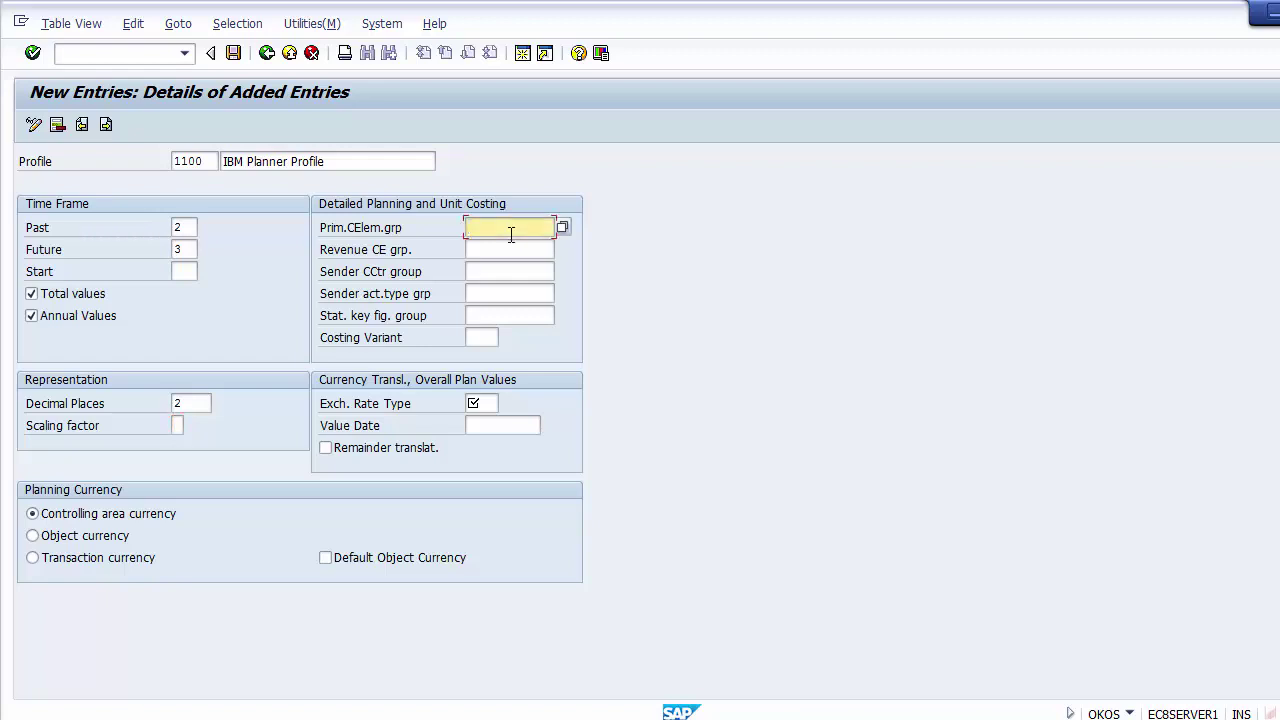
{"action": "key", "text": "Tab"}
{"action": "key", "text": "Tab"}
{"action": "key", "text": "Tab"}
{"action": "key", "text": "Tab"}
{"action": "key", "text": "Tab"}
{"action": "key", "text": "shift+Tab"}
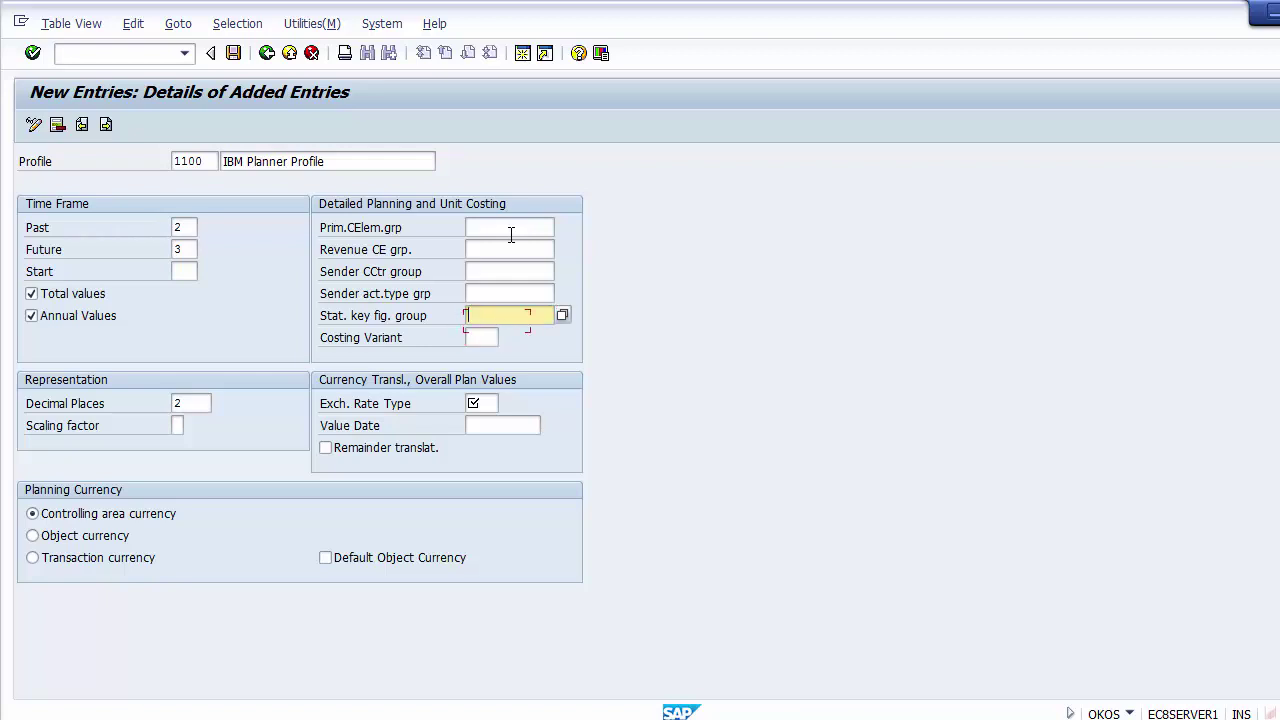
{"action": "key", "text": "shift+Tab"}
{"action": "key", "text": "shift+Tab"}
{"action": "key", "text": "shift+Tab"}
{"action": "key", "text": "shift+Tab"}
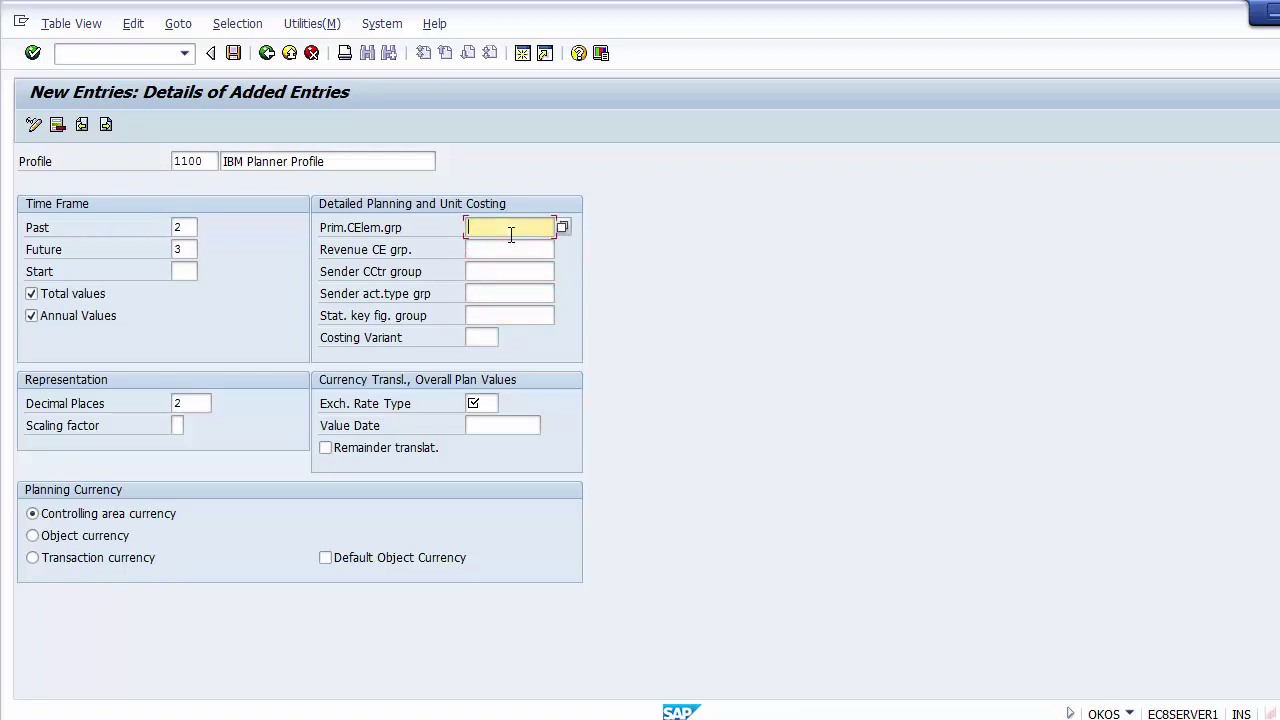
{"action": "key", "text": "Tab"}
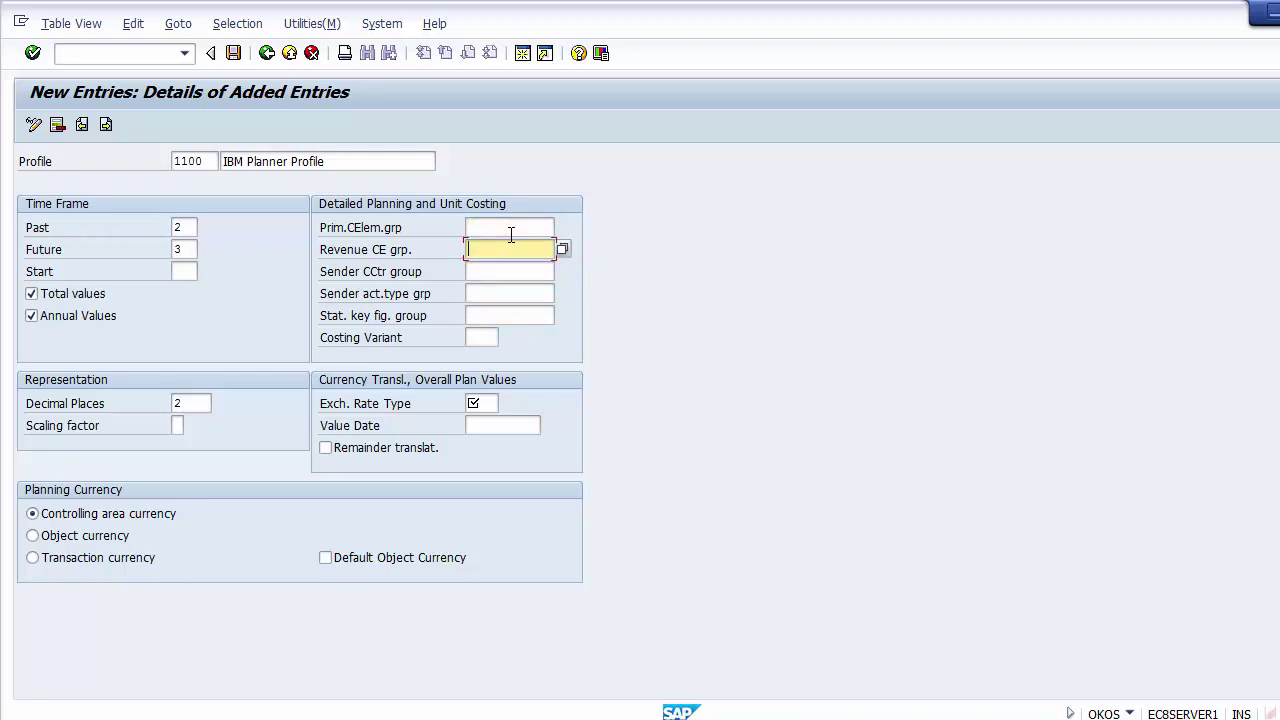
{"action": "key", "text": "Tab"}
{"action": "key", "text": "Tab"}
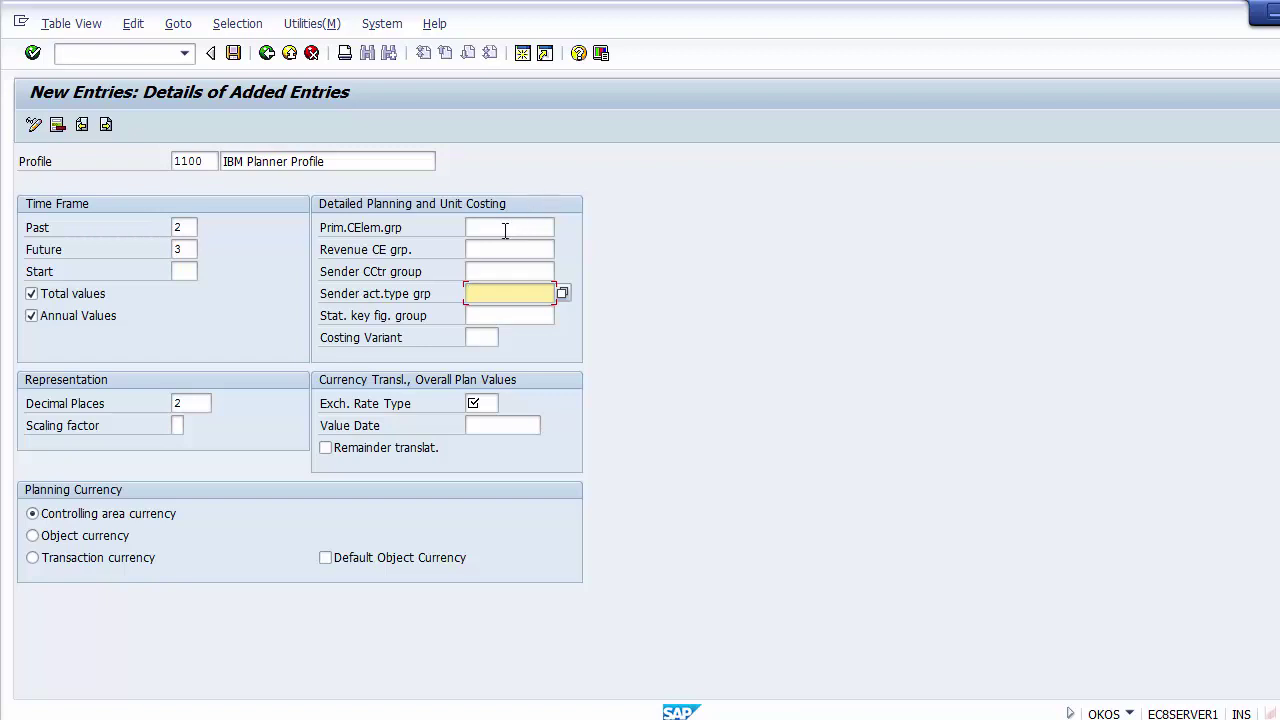
Assign primary cost element group 1200 (Direct Expenses) from chart of accounts 1000 to the plan profile
{"action": "left_click", "coordinate": [507, 228]}
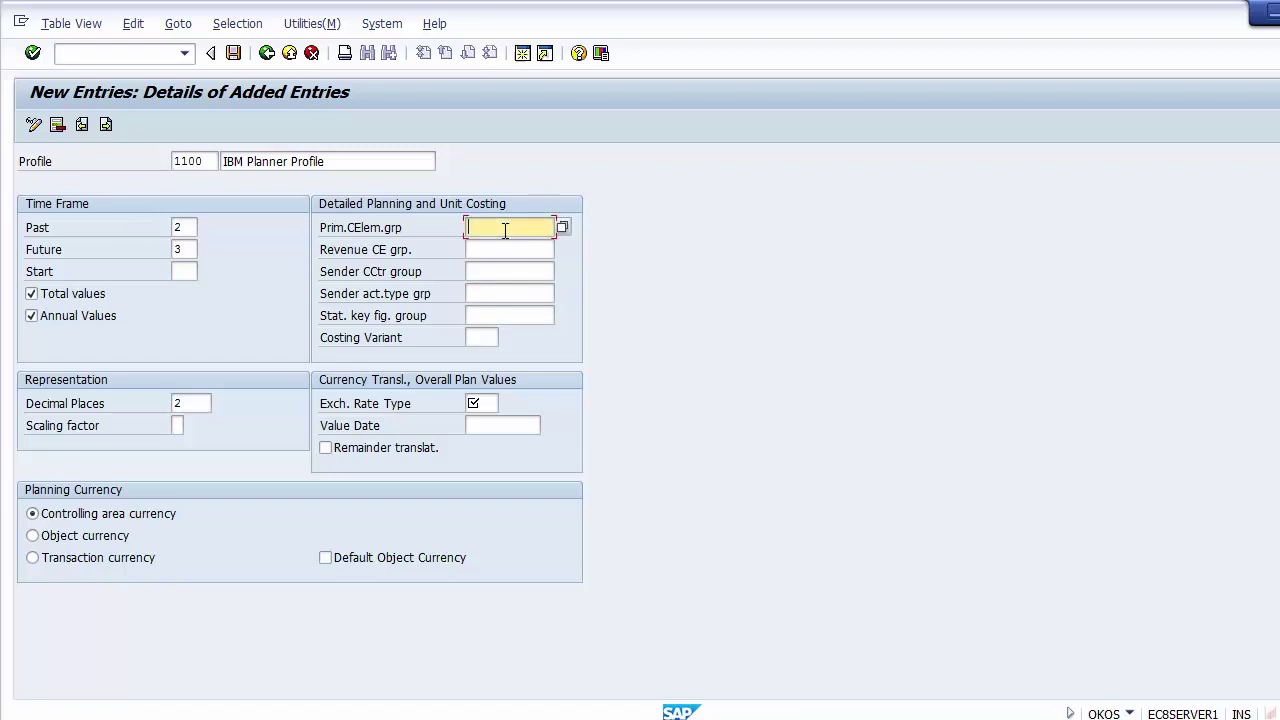
{"action": "left_click", "coordinate": [561, 229]}
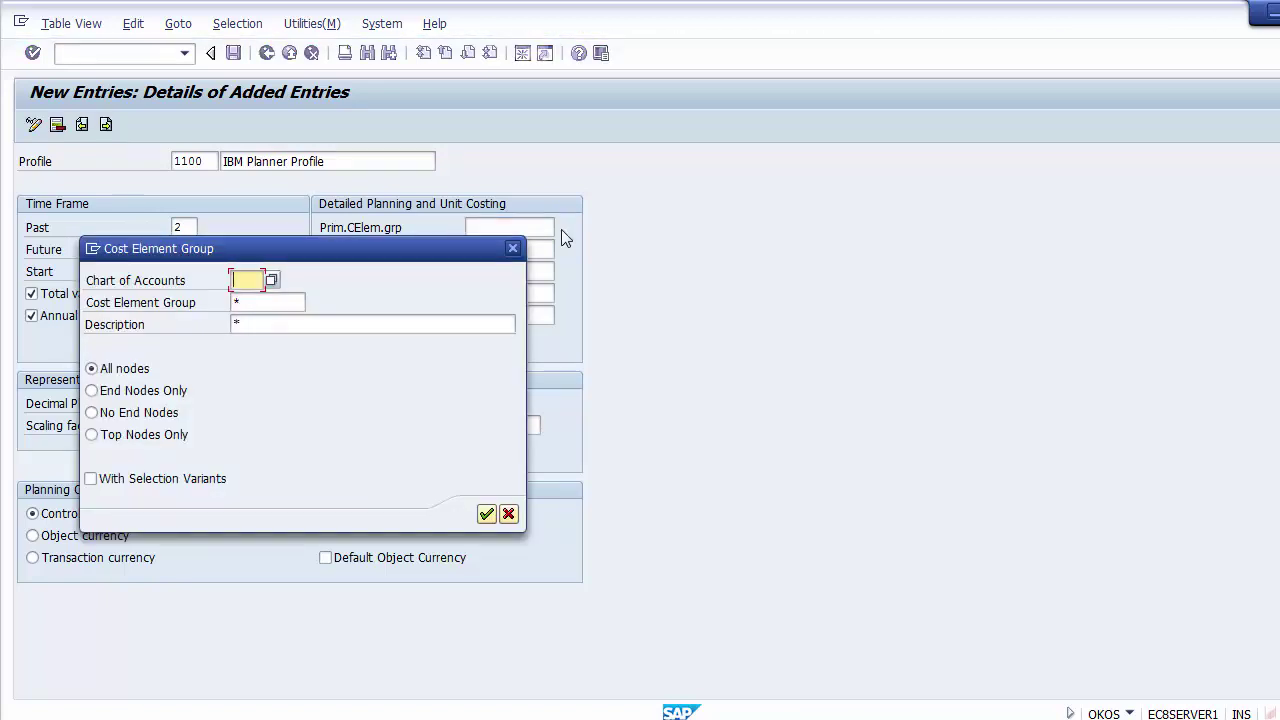
{"action": "type", "text": "1000"}
{"action": "key", "text": "Return"}
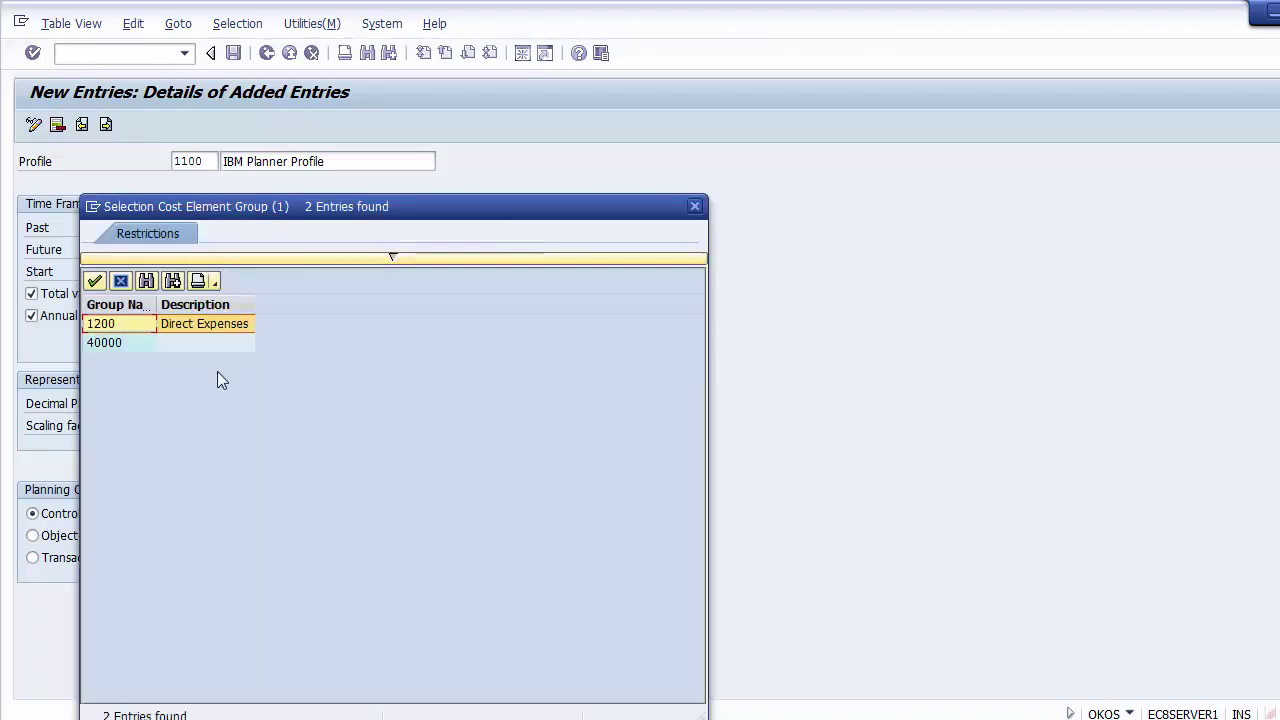
{"action": "double_click", "coordinate": [126, 325]}
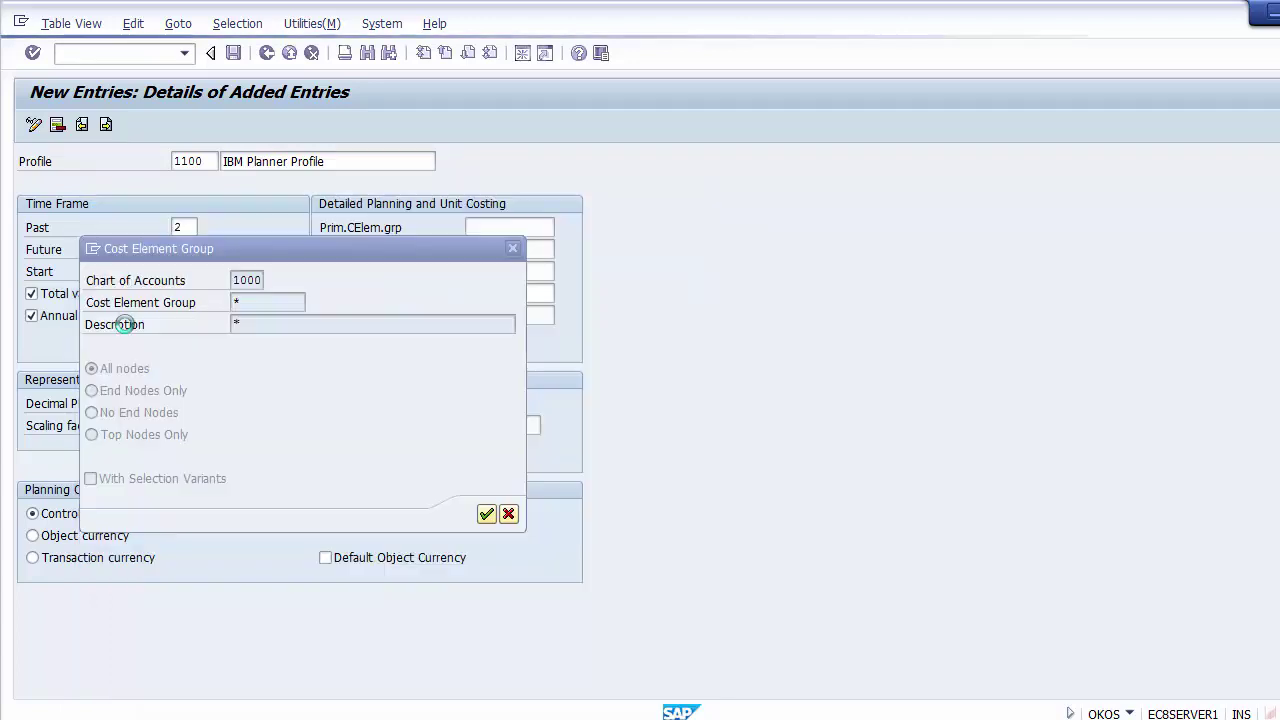
{"action": "left_click", "coordinate": [524, 232]}
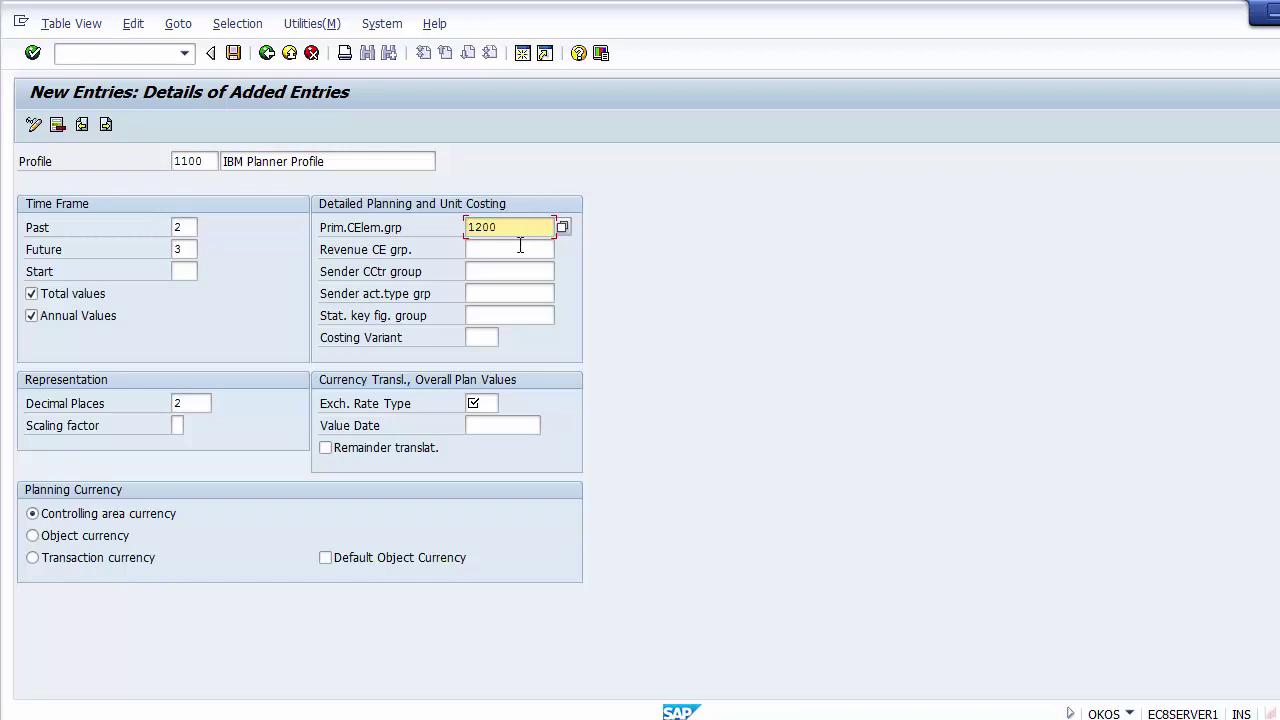
{"action": "left_click", "coordinate": [514, 248]}
{"action": "left_click", "coordinate": [508, 271]}
{"action": "left_click", "coordinate": [506, 293]}
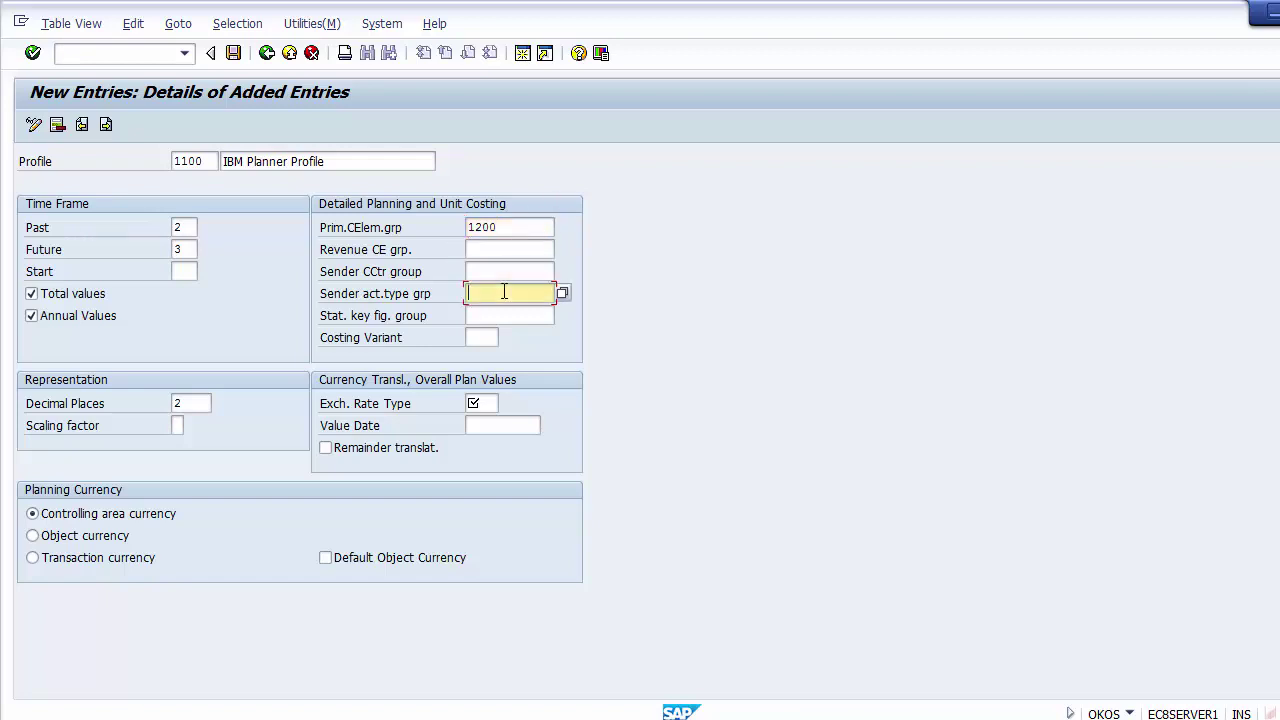
{"action": "left_click", "coordinate": [506, 314]}
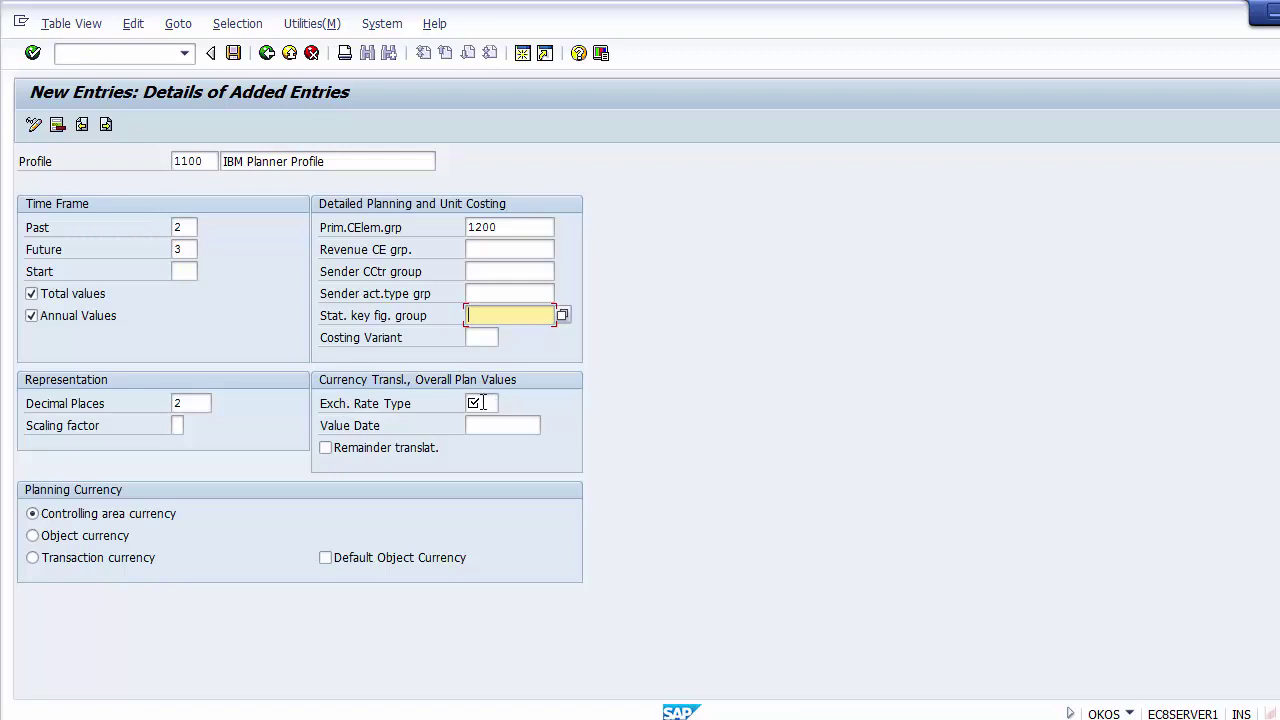
Set the exchange rate type for overall plan values to 2011, choosing it from the list of available types
{"action": "left_click", "coordinate": [357, 413]}
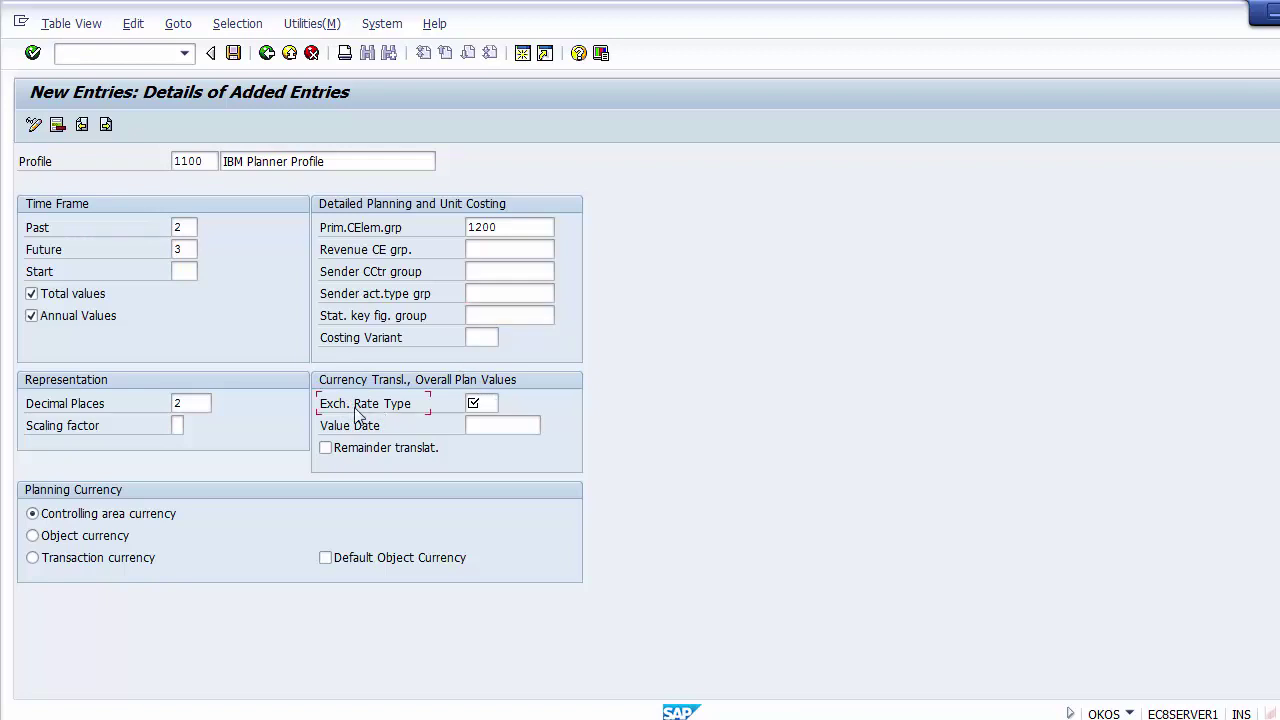
{"action": "left_click", "coordinate": [485, 404]}
{"action": "left_click", "coordinate": [506, 404]}
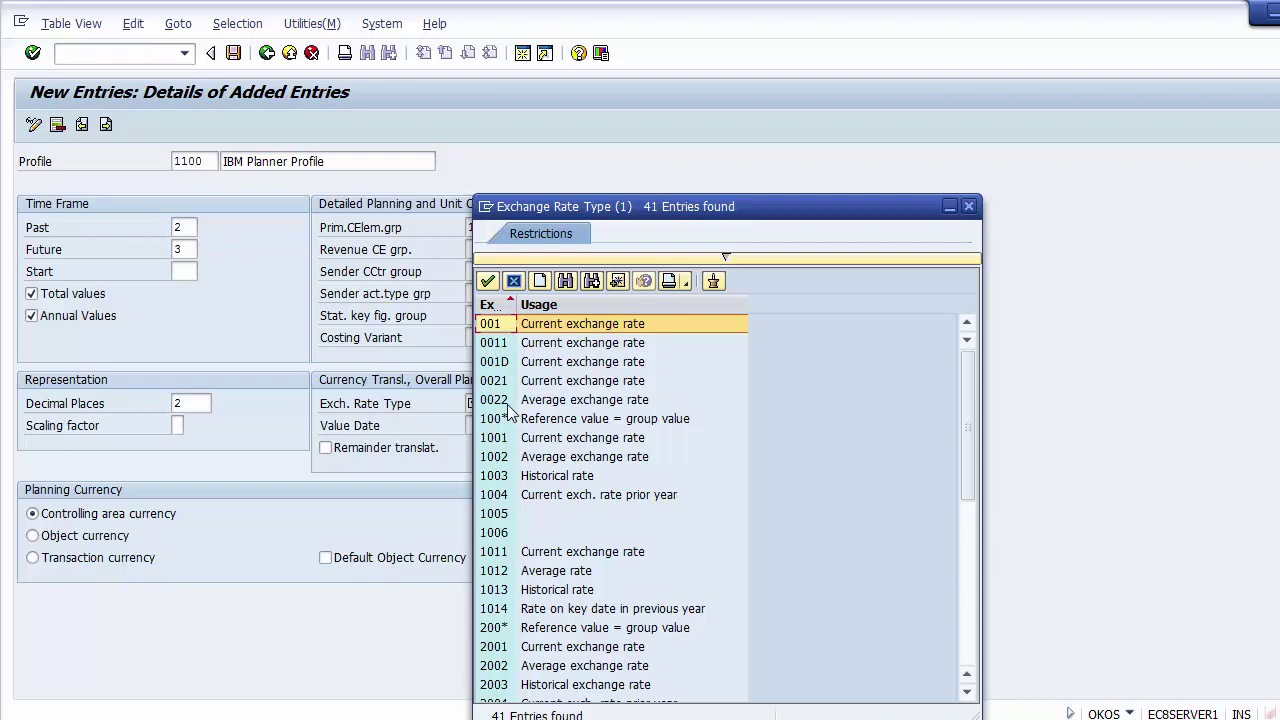
{"action": "key", "text": "Down"}
{"action": "key", "text": "Down"}
{"action": "key", "text": "Down"}
{"action": "key", "text": "Down"}
{"action": "key", "text": "Down"}
{"action": "key", "text": "Down"}
{"action": "key", "text": "Down"}
{"action": "key", "text": "Down"}
{"action": "key", "text": "Down"}
{"action": "key", "text": "Down"}
{"action": "key", "text": "Down"}
{"action": "key", "text": "Down"}
{"action": "key", "text": "Down"}
{"action": "key", "text": "Down"}
{"action": "key", "text": "Down"}
{"action": "key", "text": "Down"}
{"action": "key", "text": "Down"}
{"action": "key", "text": "Down"}
{"action": "key", "text": "Down"}
{"action": "key", "text": "Down"}
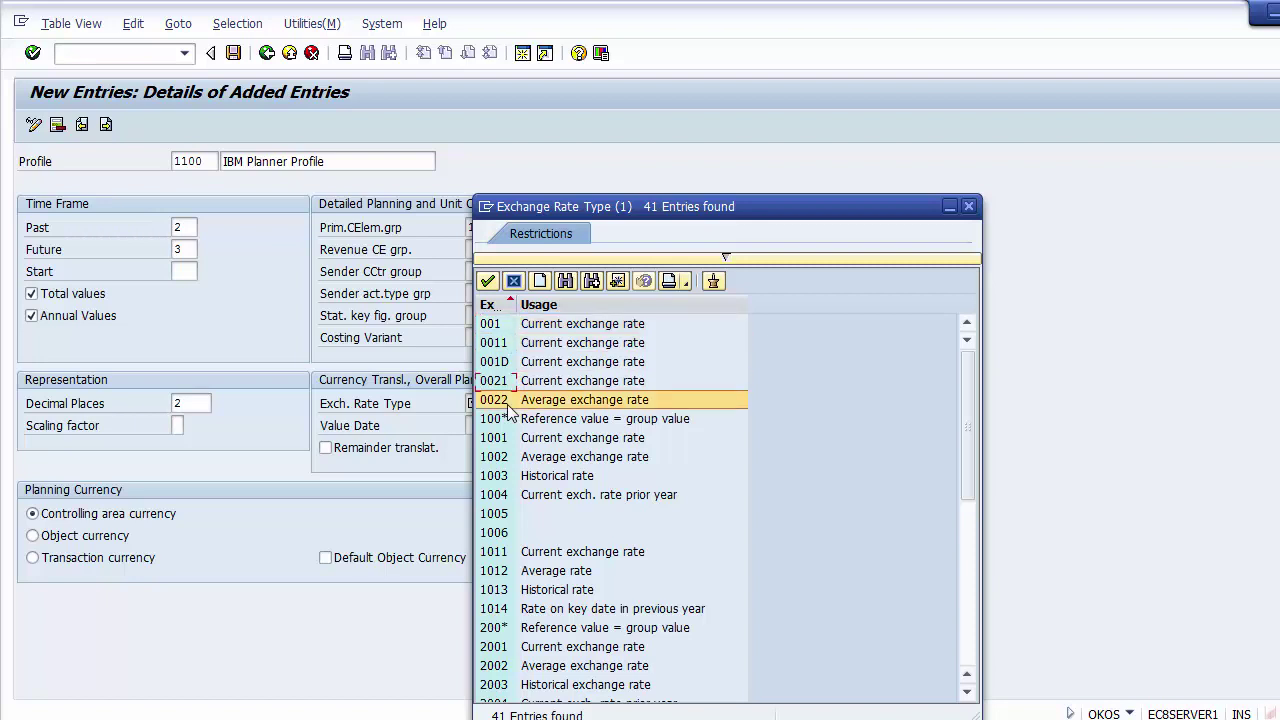
{"action": "key", "text": "Up"}
{"action": "key", "text": "Up"}
{"action": "key", "text": "Up"}
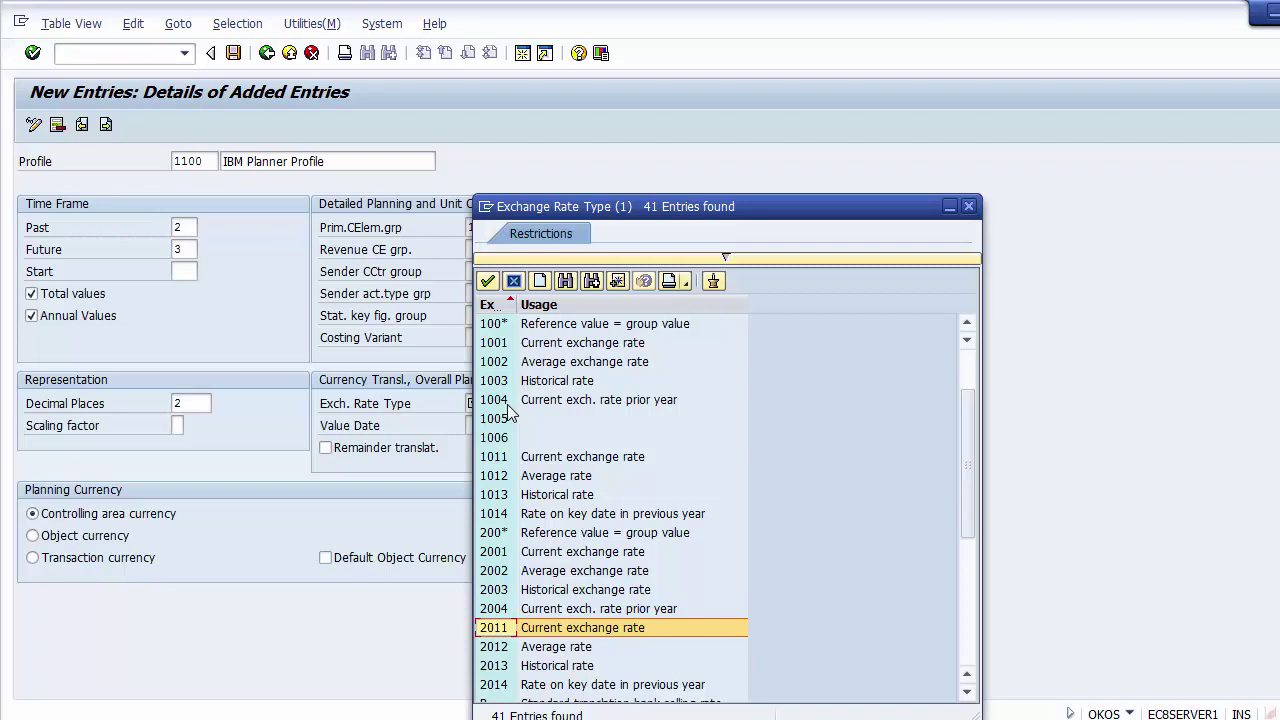
{"action": "key", "text": "Escape"}
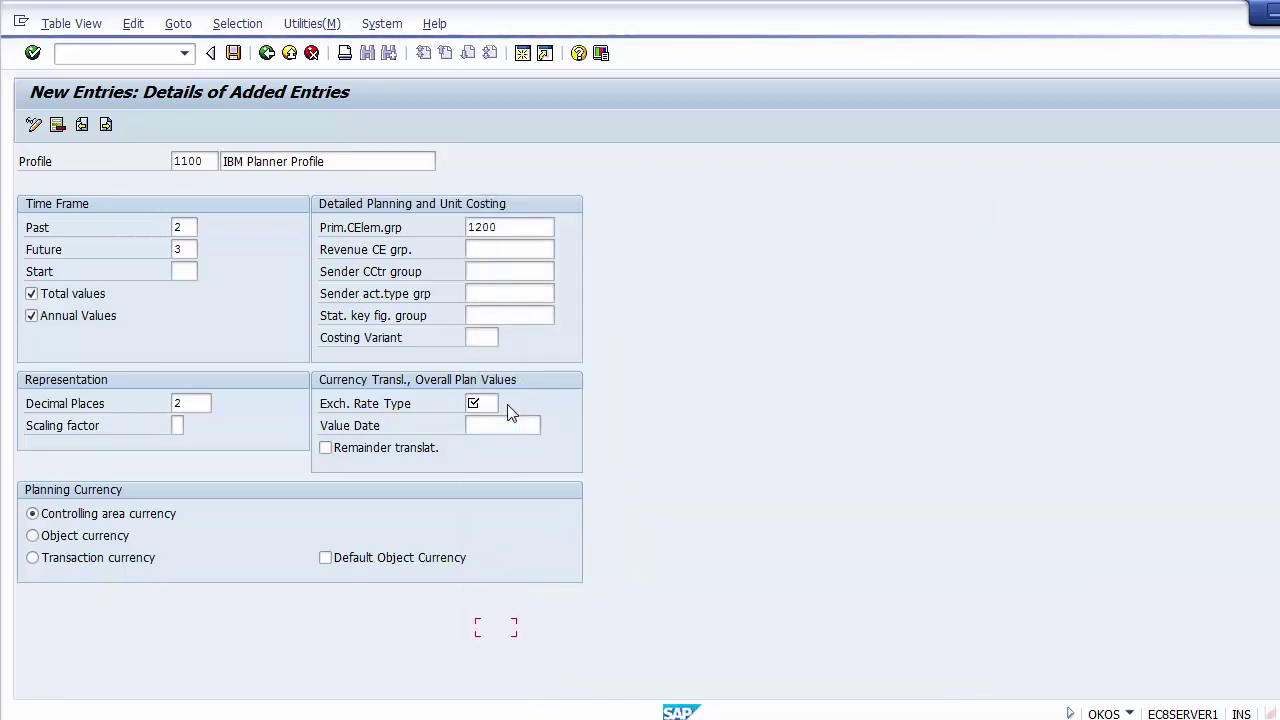
{"action": "left_click", "coordinate": [508, 412]}
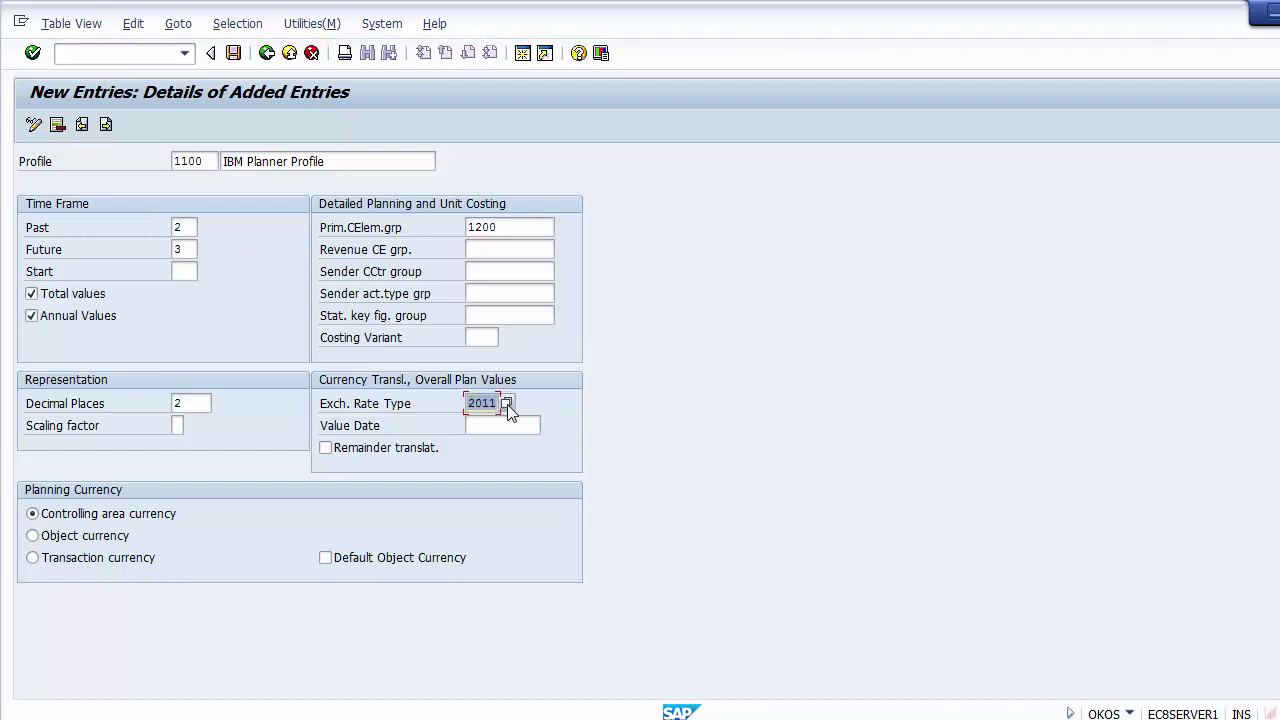
Use the controlling area currency as planning currency and save the plan profile under the FICO Configurations customizing request
{"action": "left_click", "coordinate": [116, 518]}
{"action": "left_click", "coordinate": [234, 55]}
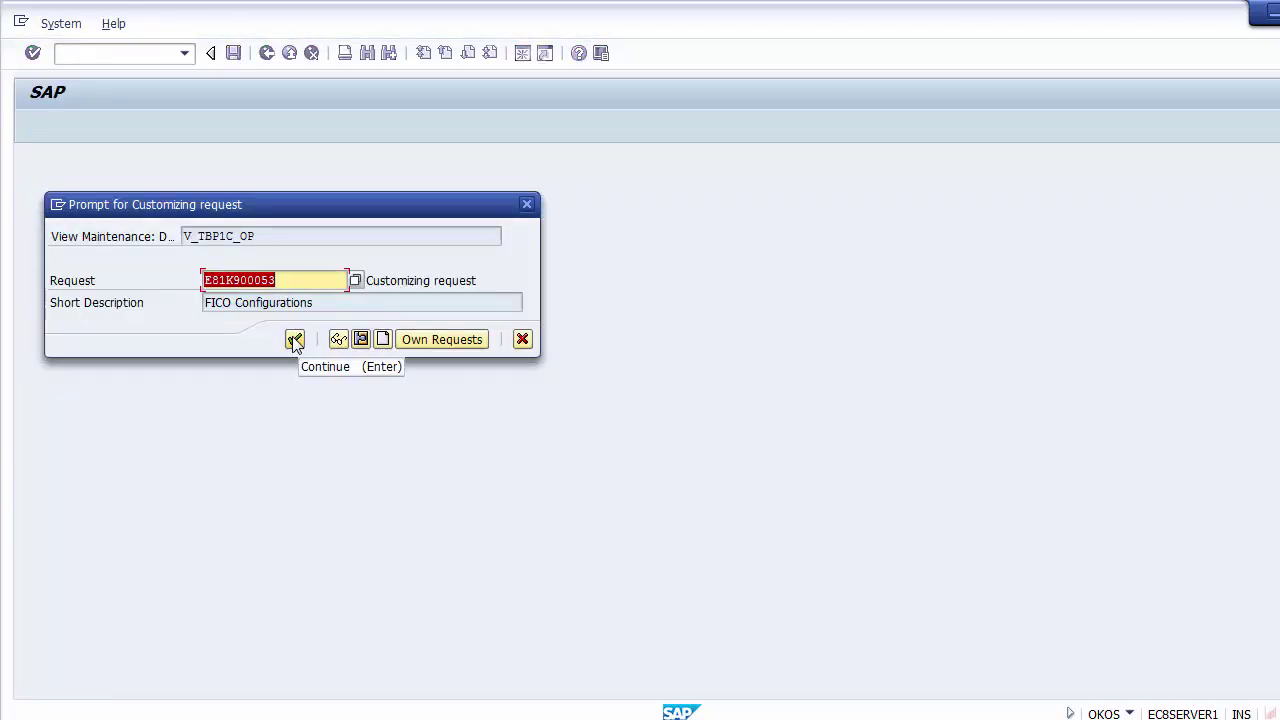
{"action": "left_click", "coordinate": [294, 340]}
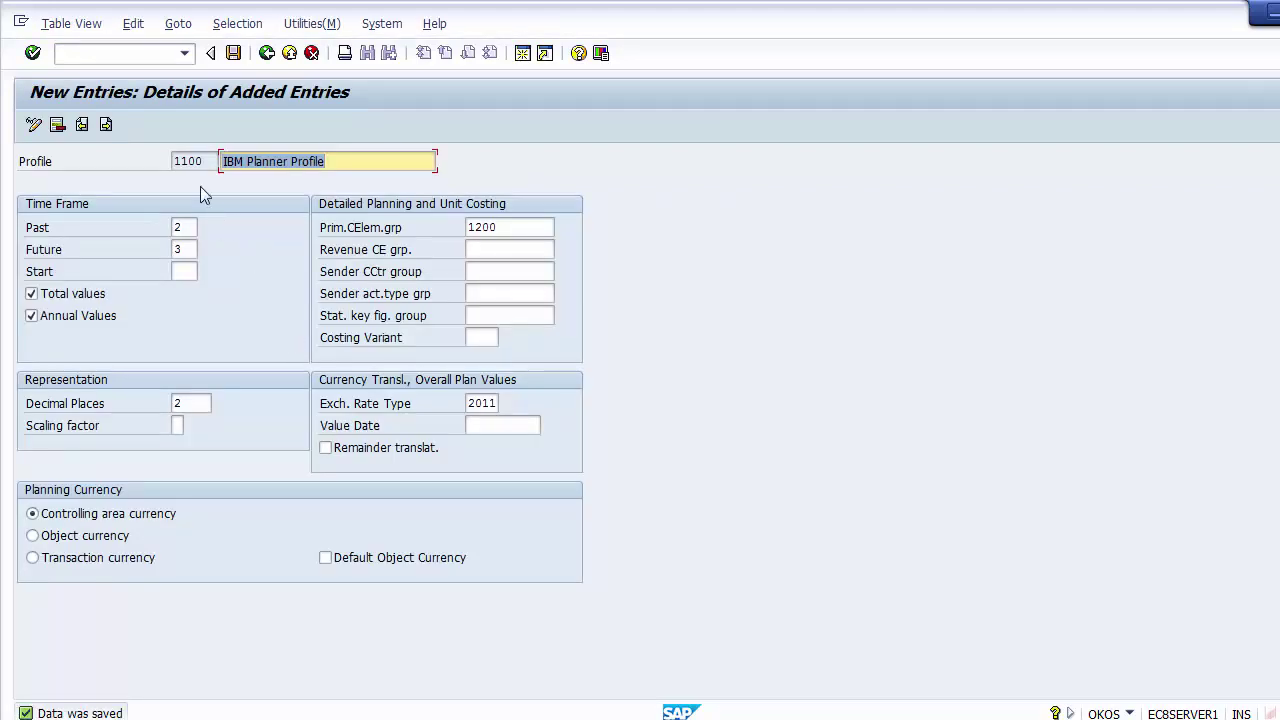
{"action": "left_click_drag", "start_coordinate": [206, 161], "coordinate": [168, 161]}
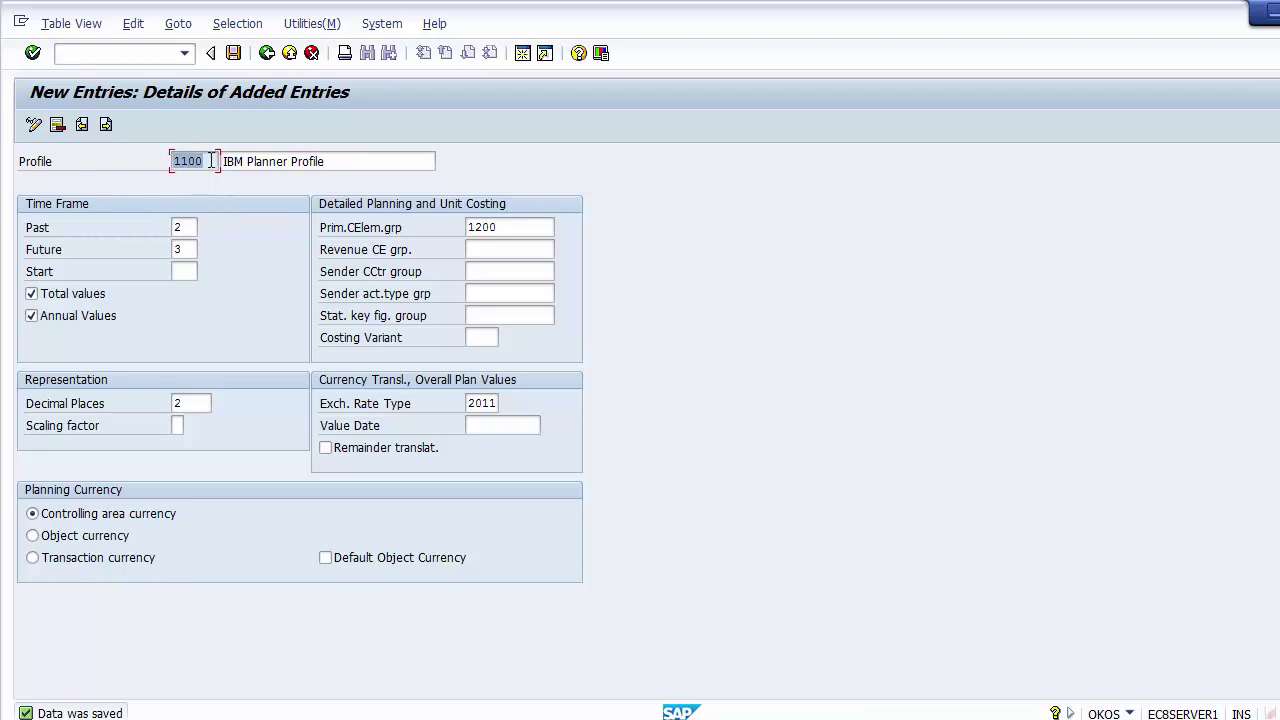
{"action": "left_click_drag", "start_coordinate": [342, 160], "coordinate": [190, 156]}
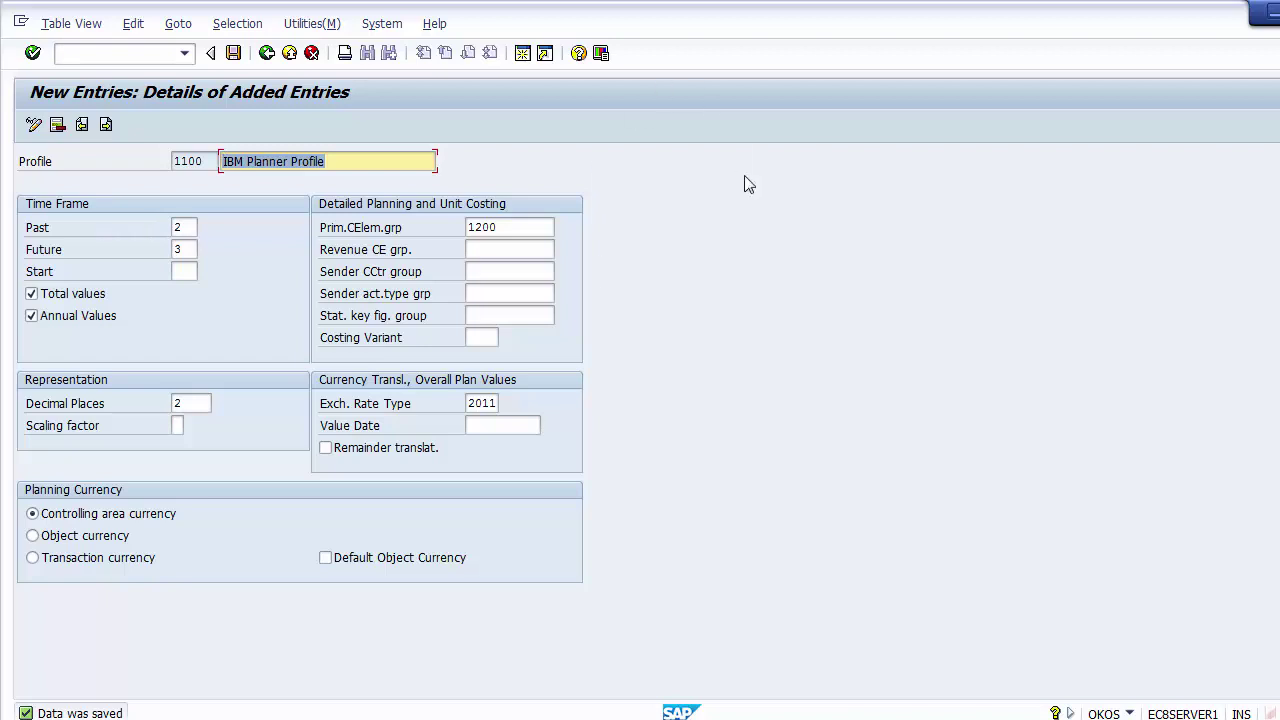
Leave the plan profile maintenance and its activity selection to return to the IMG structure
{"action": "left_click", "coordinate": [266, 53]}
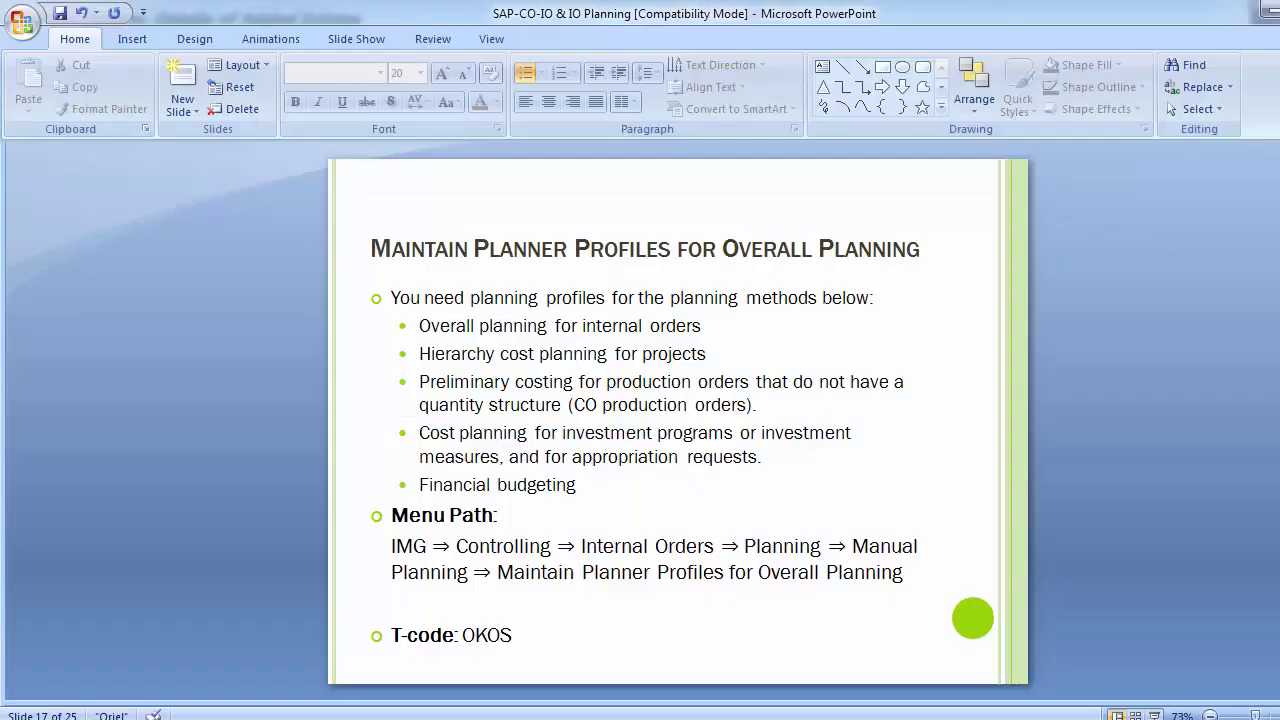
{"action": "key", "text": "Page_Down"}
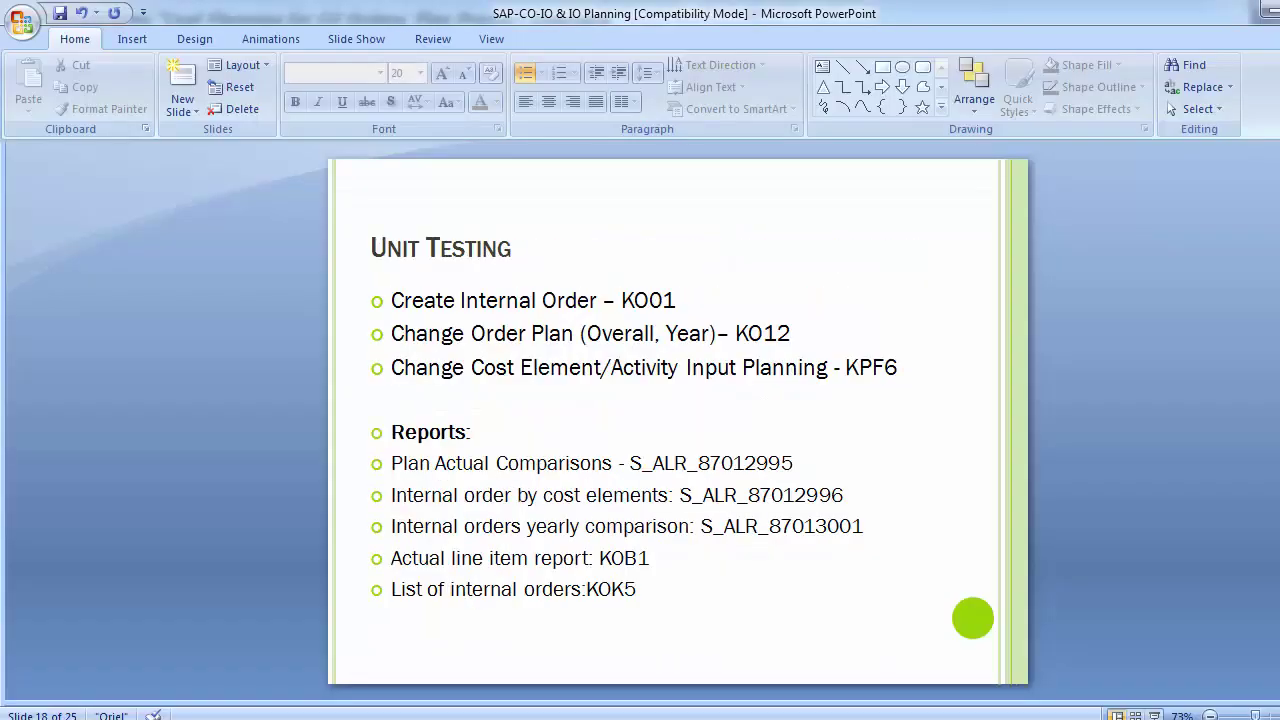
{"action": "key", "text": "Page_Up"}
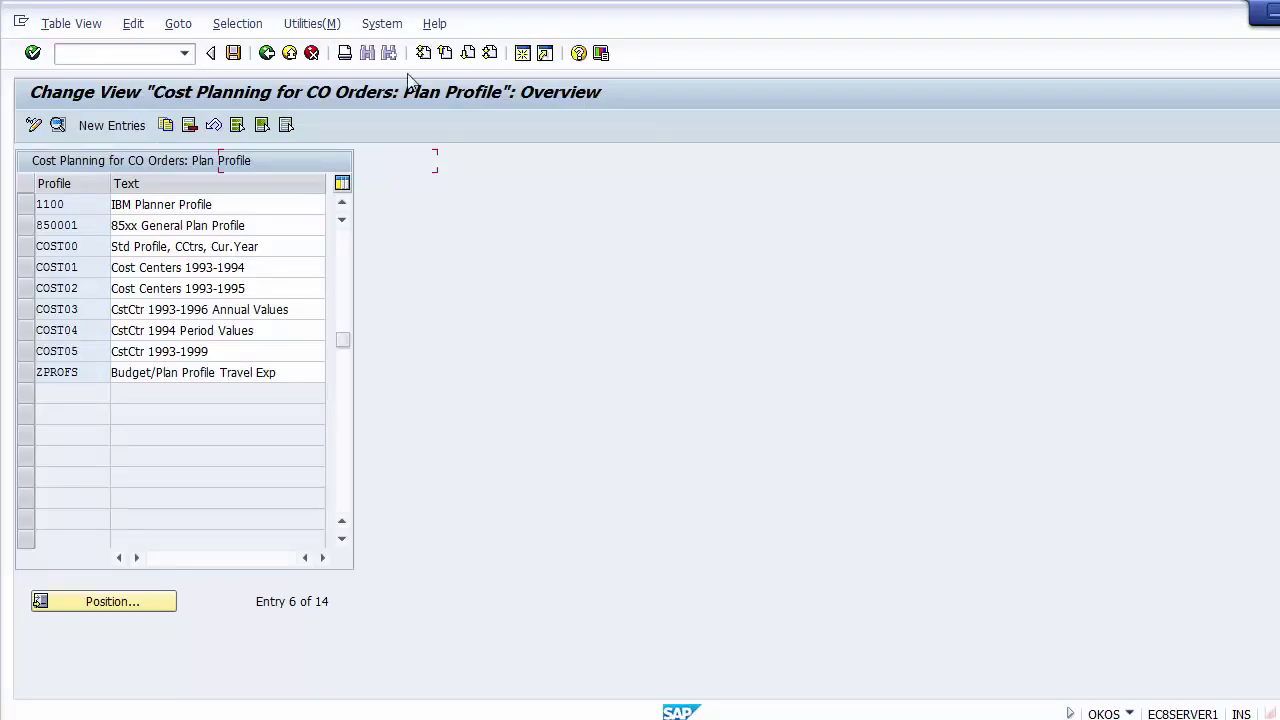
{"action": "left_click", "coordinate": [267, 53]}
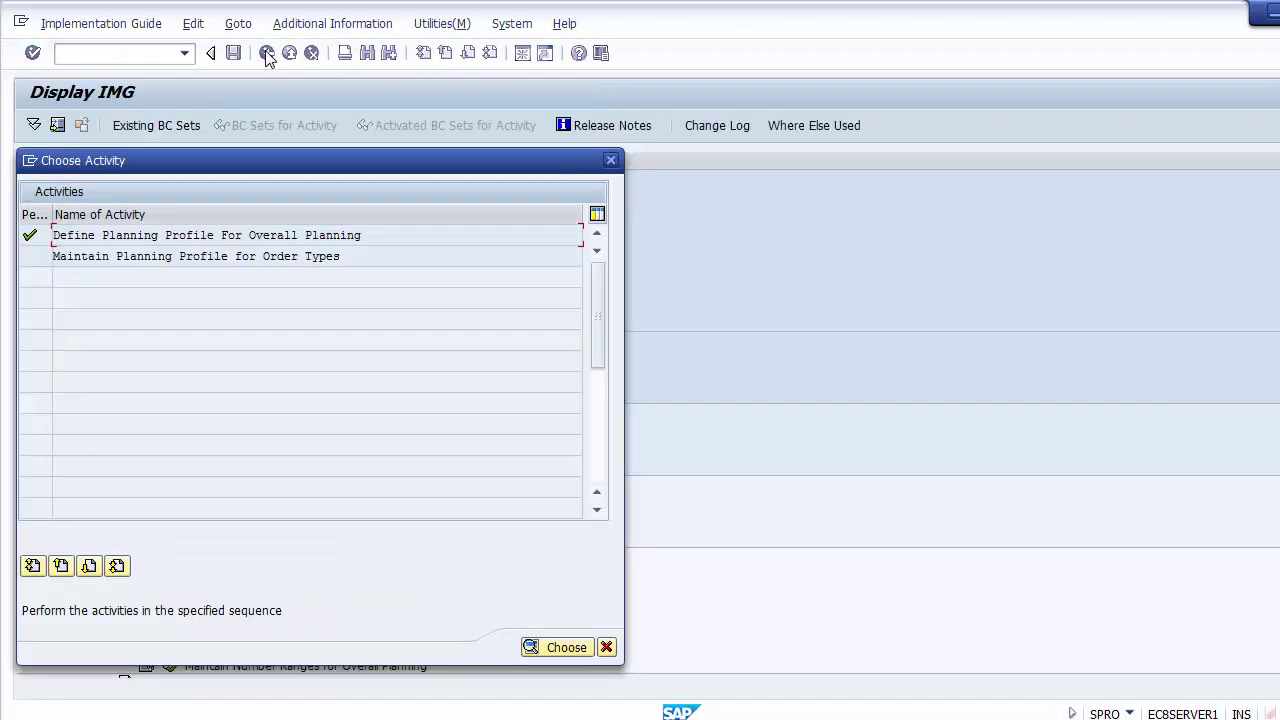
{"action": "left_click", "coordinate": [607, 647]}
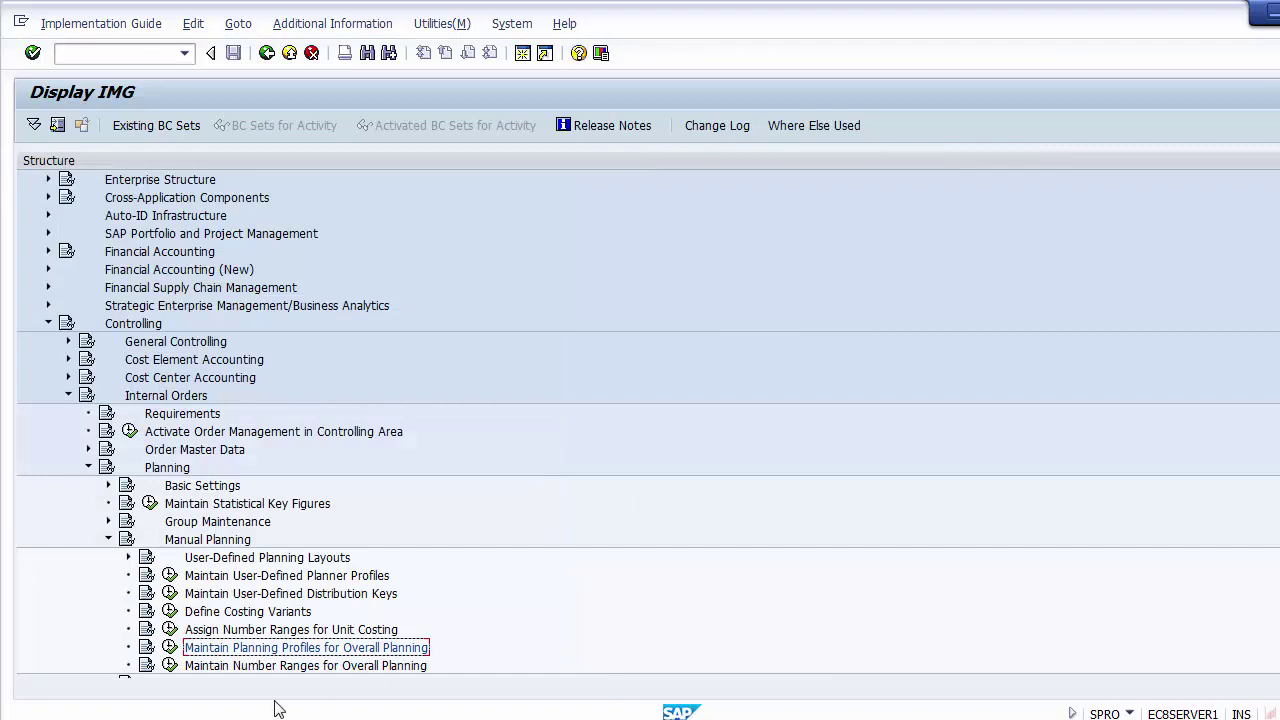
Open the number range intervals of Maintain Number Ranges for Overall Planning for changing
{"action": "left_click", "coordinate": [250, 667]}
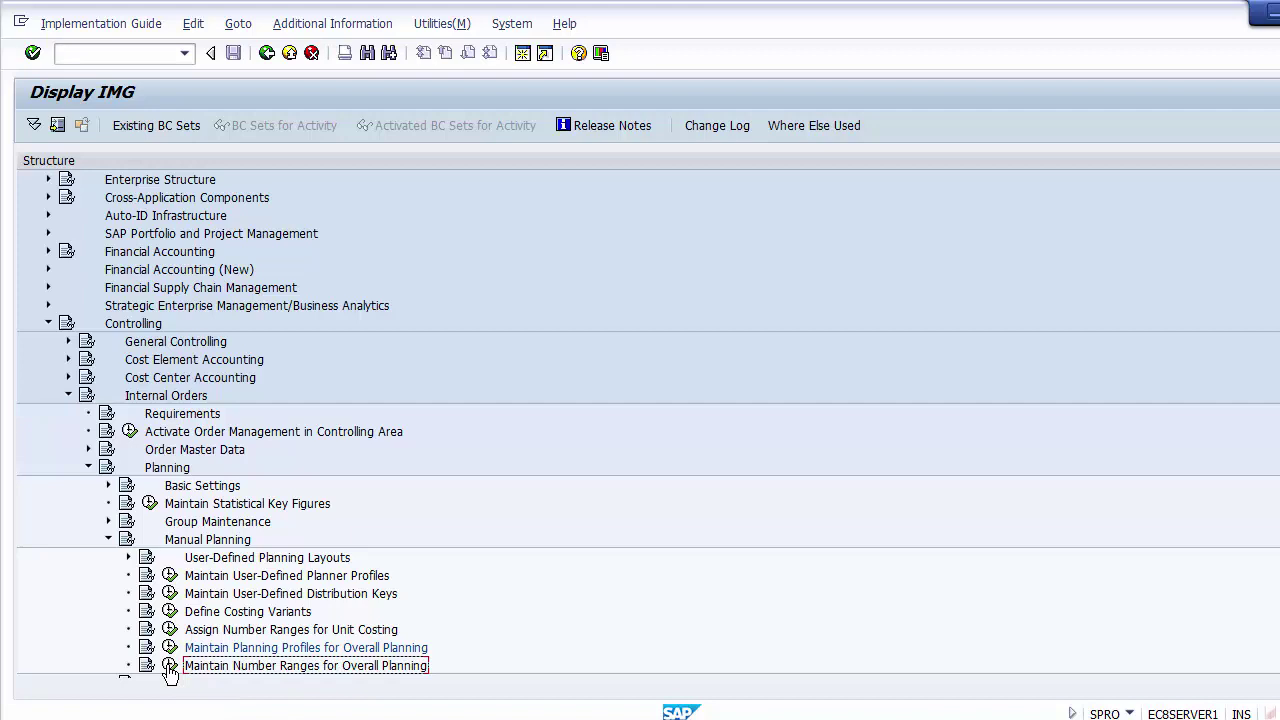
{"action": "left_click", "coordinate": [169, 667]}
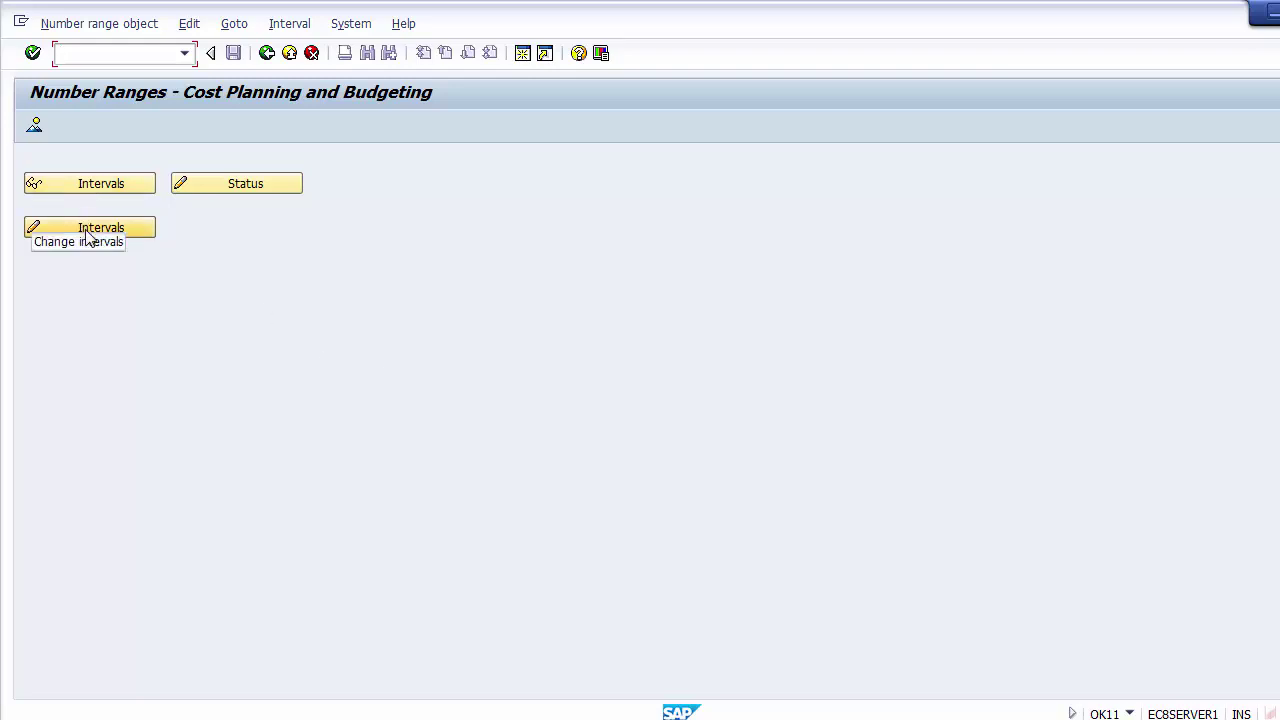
{"action": "left_click", "coordinate": [117, 232]}
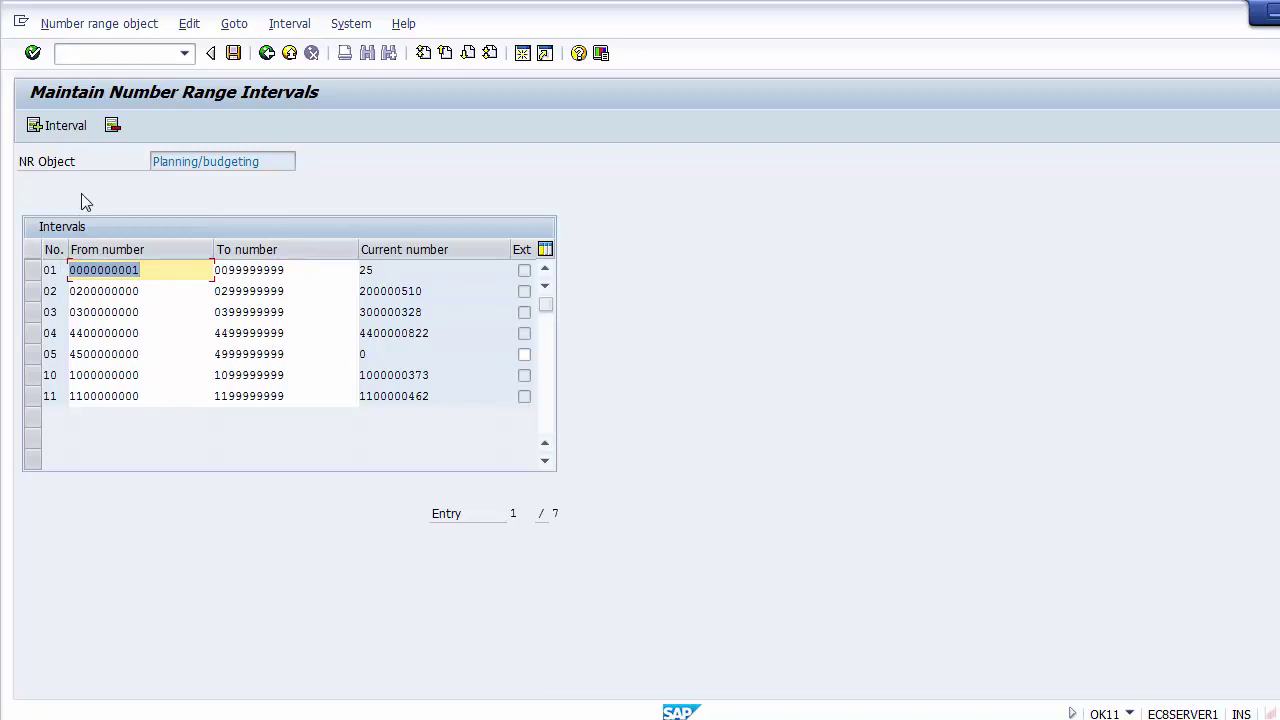
Insert number range interval 08 from 800000 to 800999 for planning/budgeting, with interval 01's upper limit shortened to 1009
{"action": "left_click", "coordinate": [51, 128]}
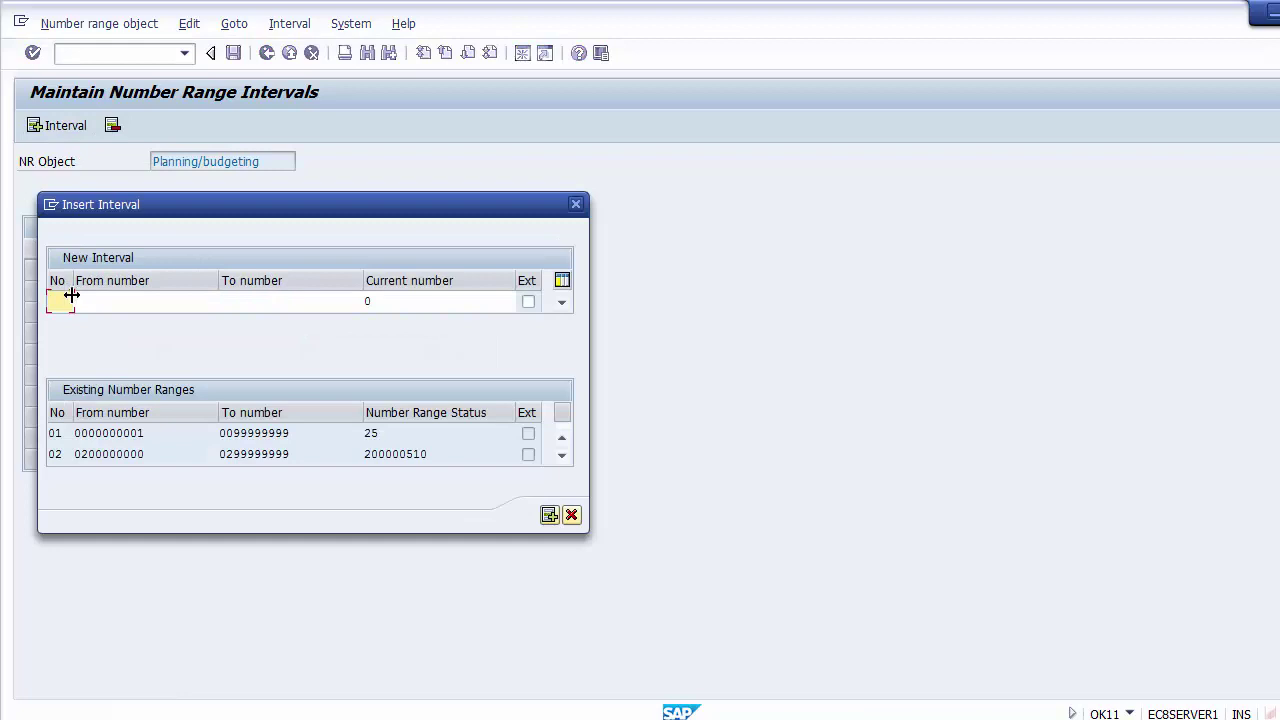
{"action": "type", "text": "03"}
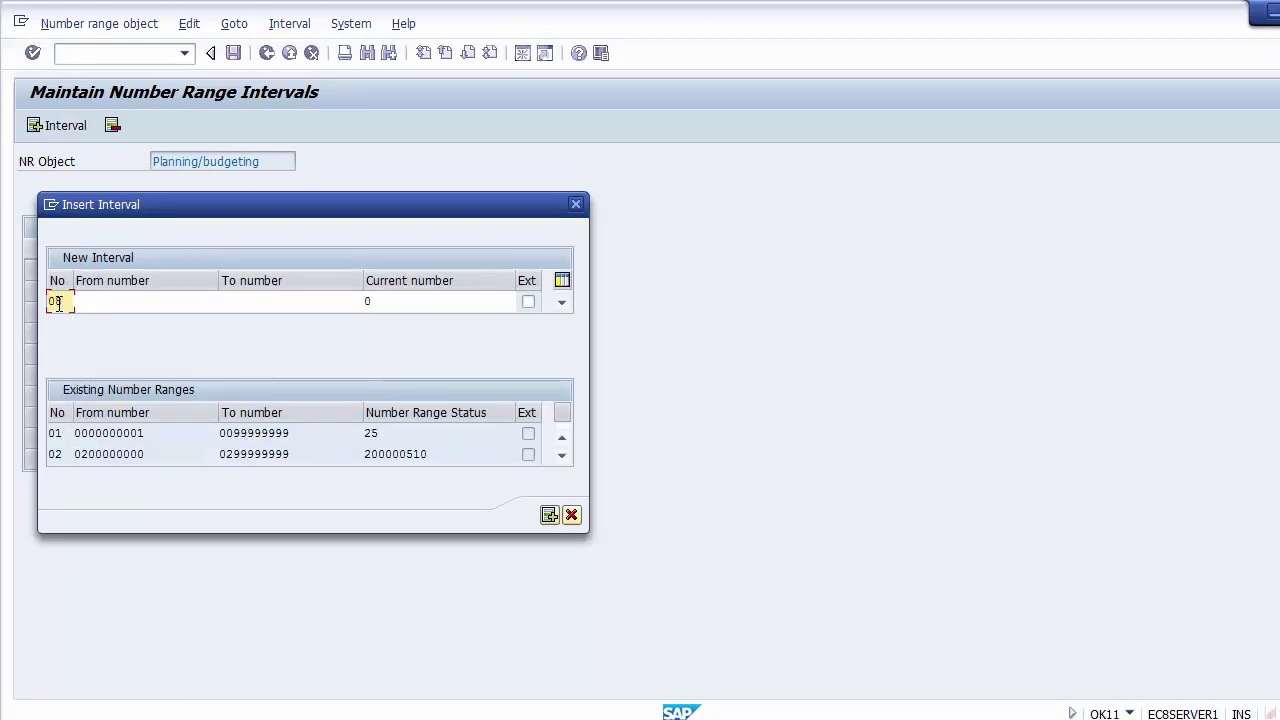
{"action": "key", "text": "Tab"}
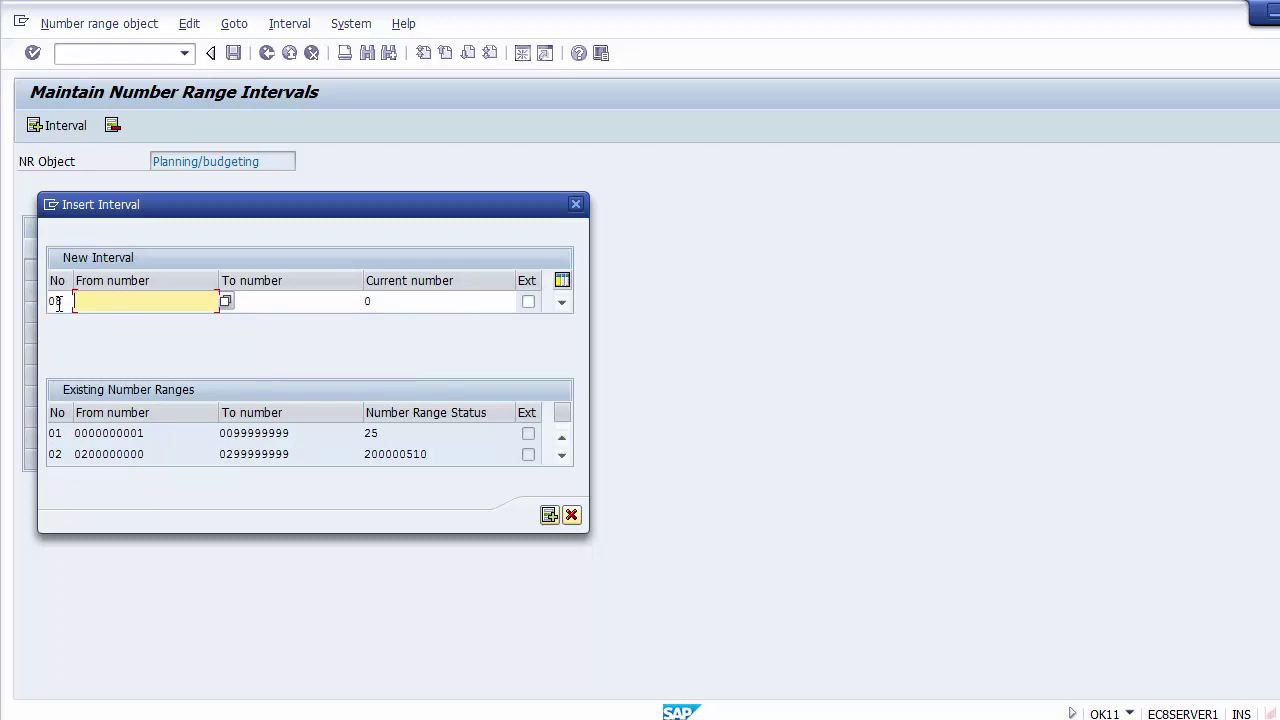
{"action": "type", "text": "800000"}
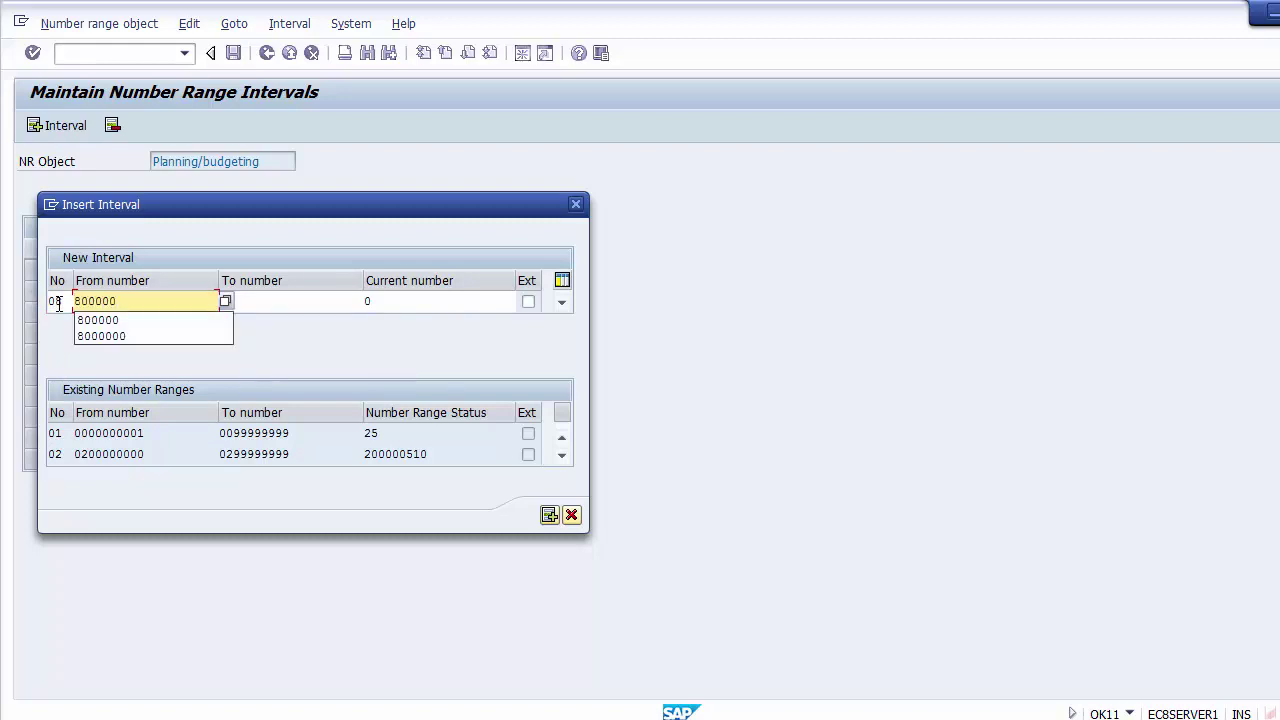
{"action": "key", "text": "Tab"}
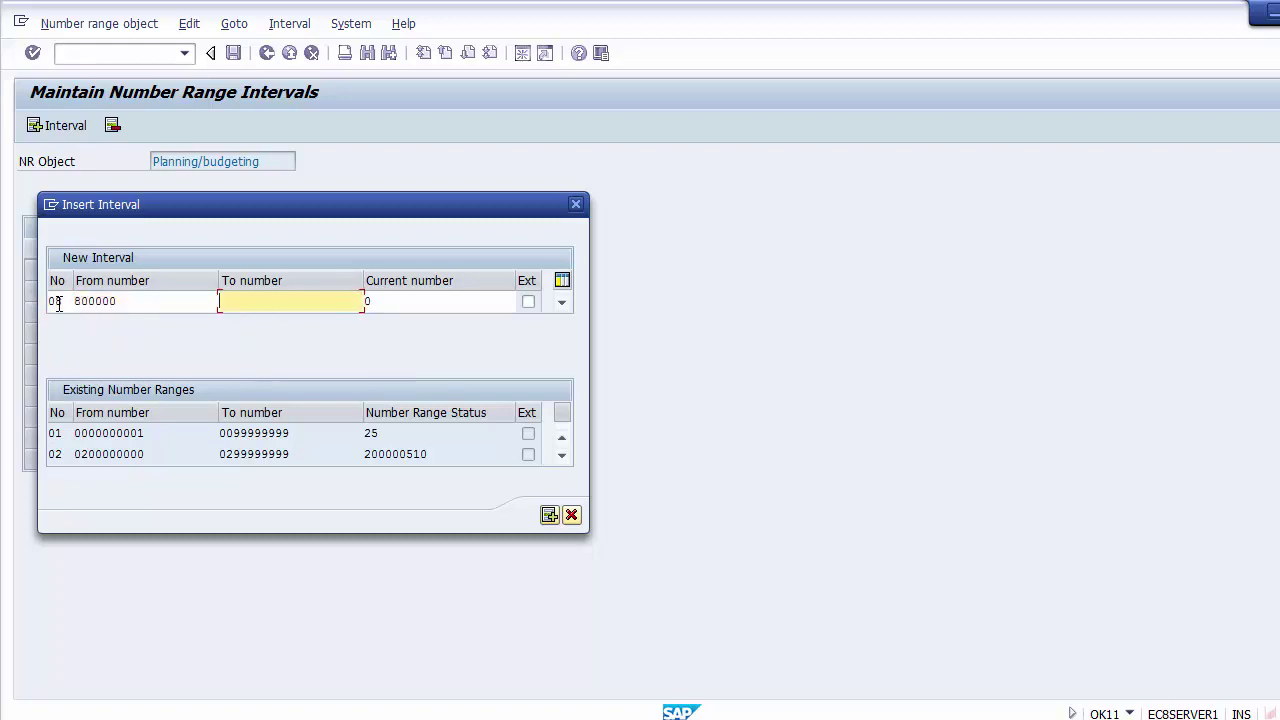
{"action": "type", "text": "8000999"}
{"action": "key", "text": "BackSpace"}
{"action": "left_click", "coordinate": [178, 303]}
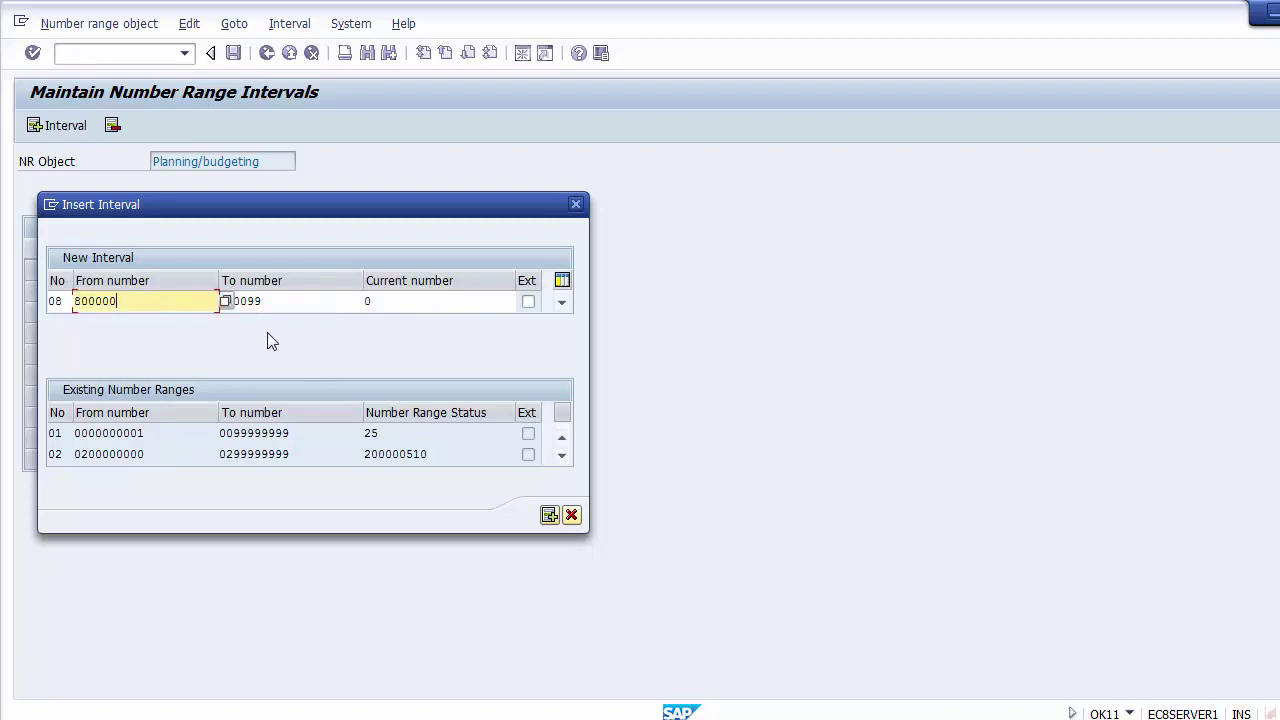
{"action": "left_click", "coordinate": [293, 300]}
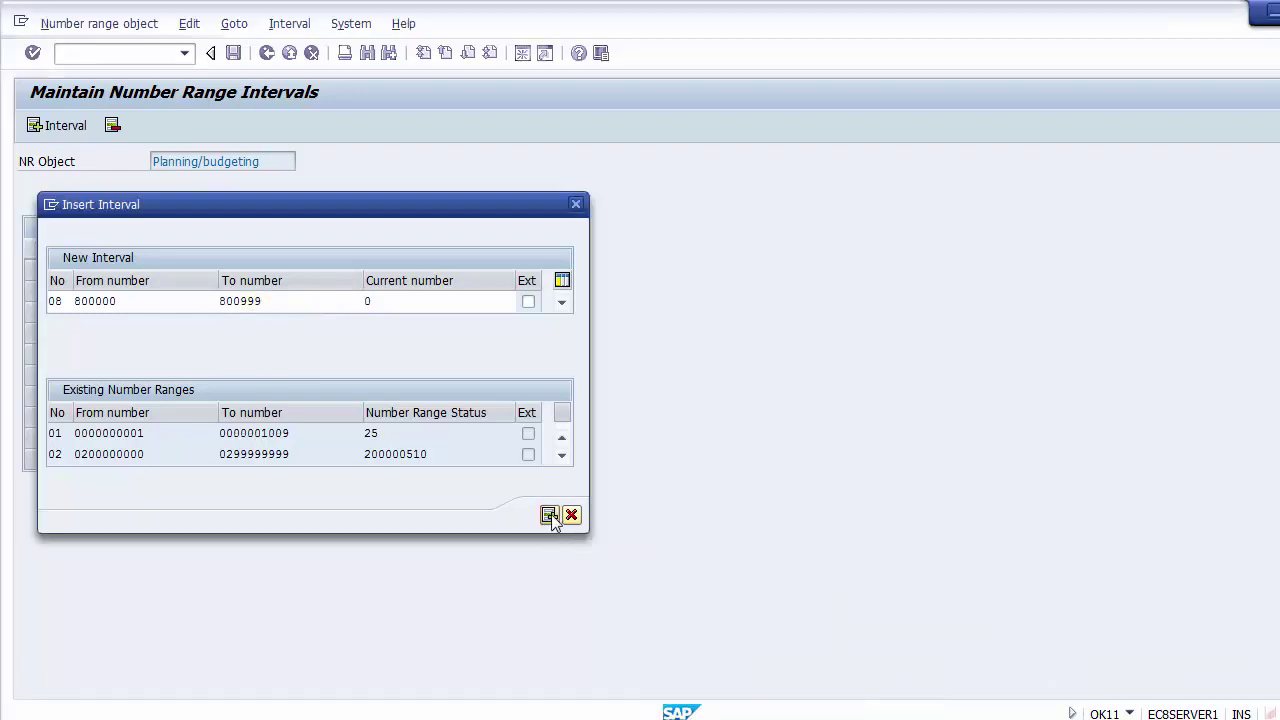
{"action": "left_click", "coordinate": [549, 515]}
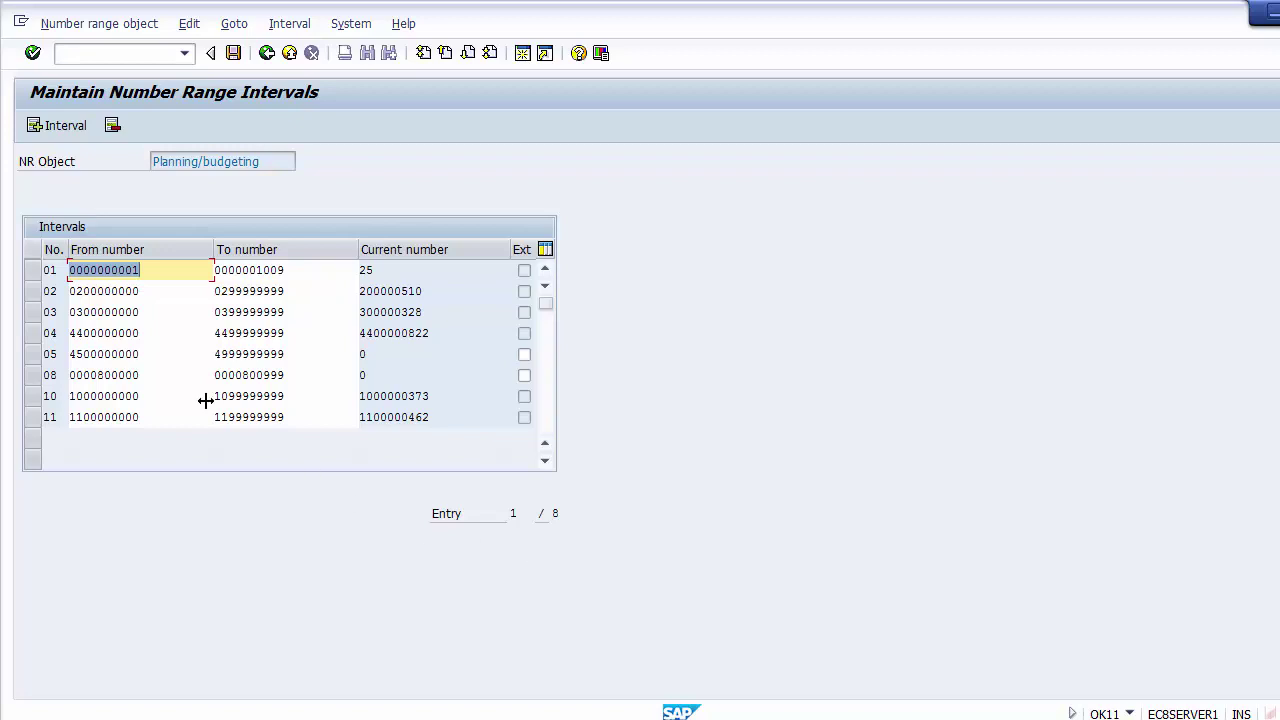
Save the number range intervals, acknowledge the transport notice and leave the interval maintenance
{"action": "left_click", "coordinate": [33, 375]}
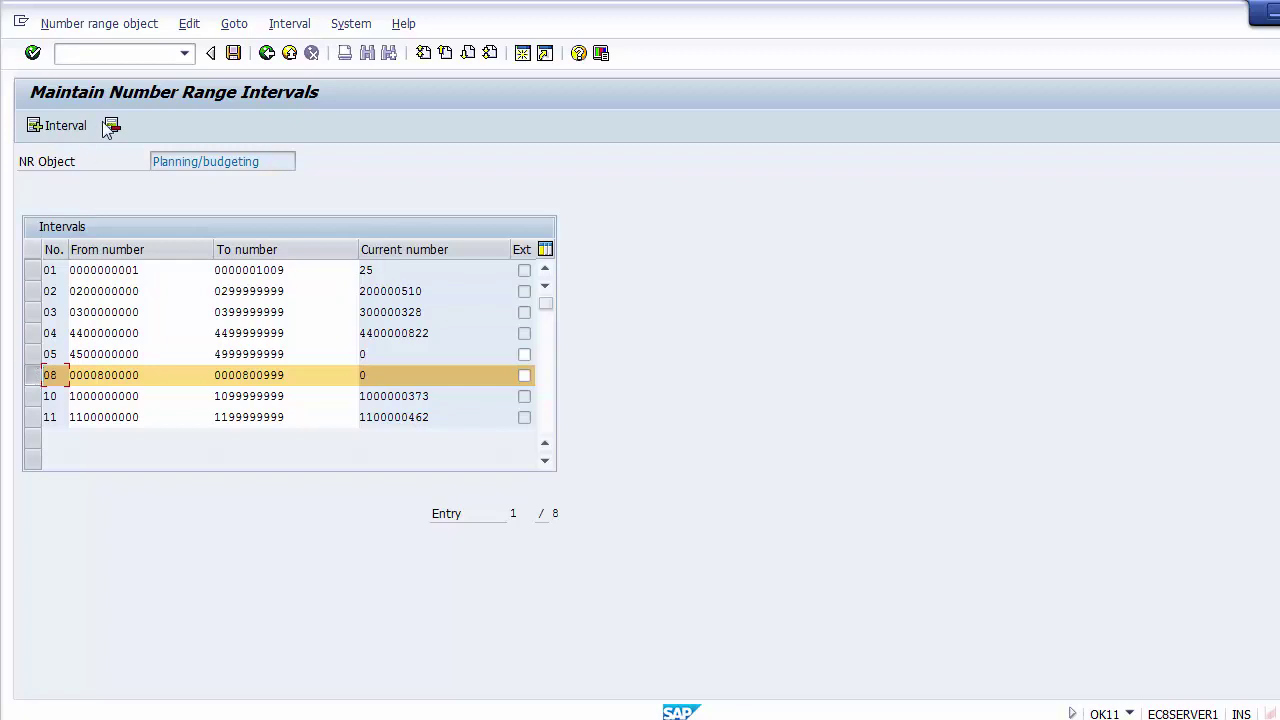
{"action": "left_click", "coordinate": [232, 53]}
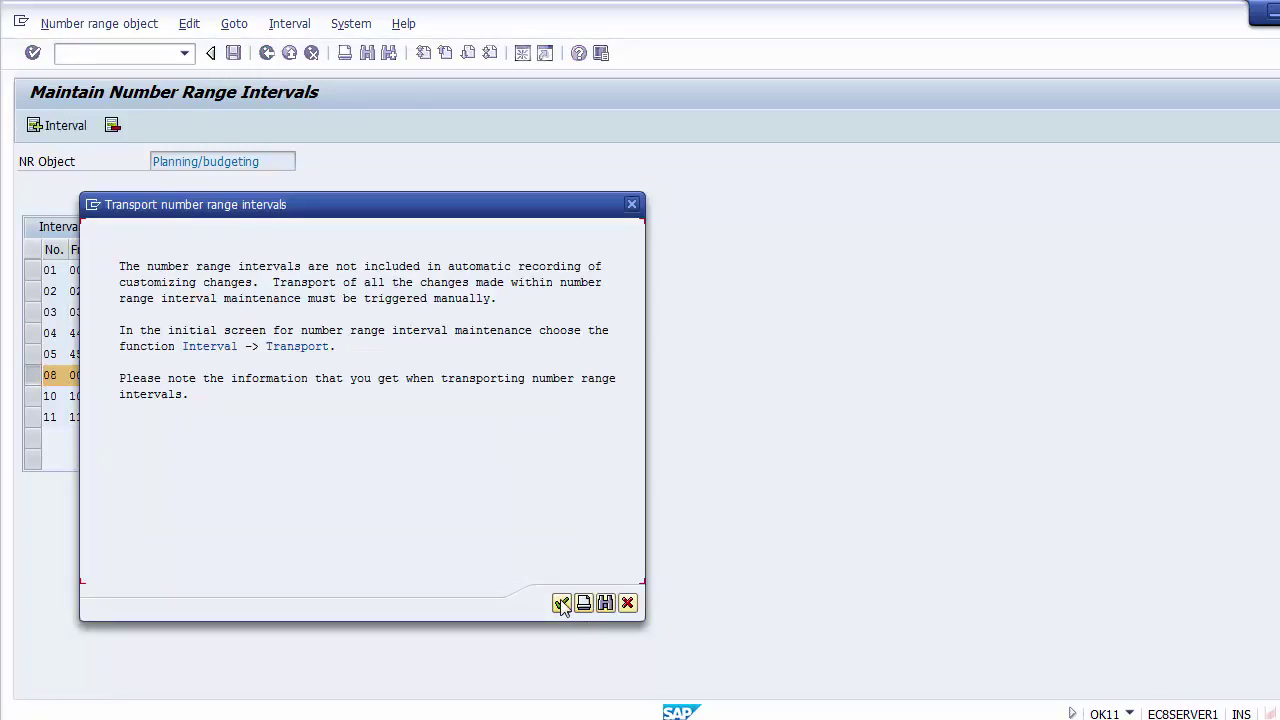
{"action": "left_click", "coordinate": [561, 604]}
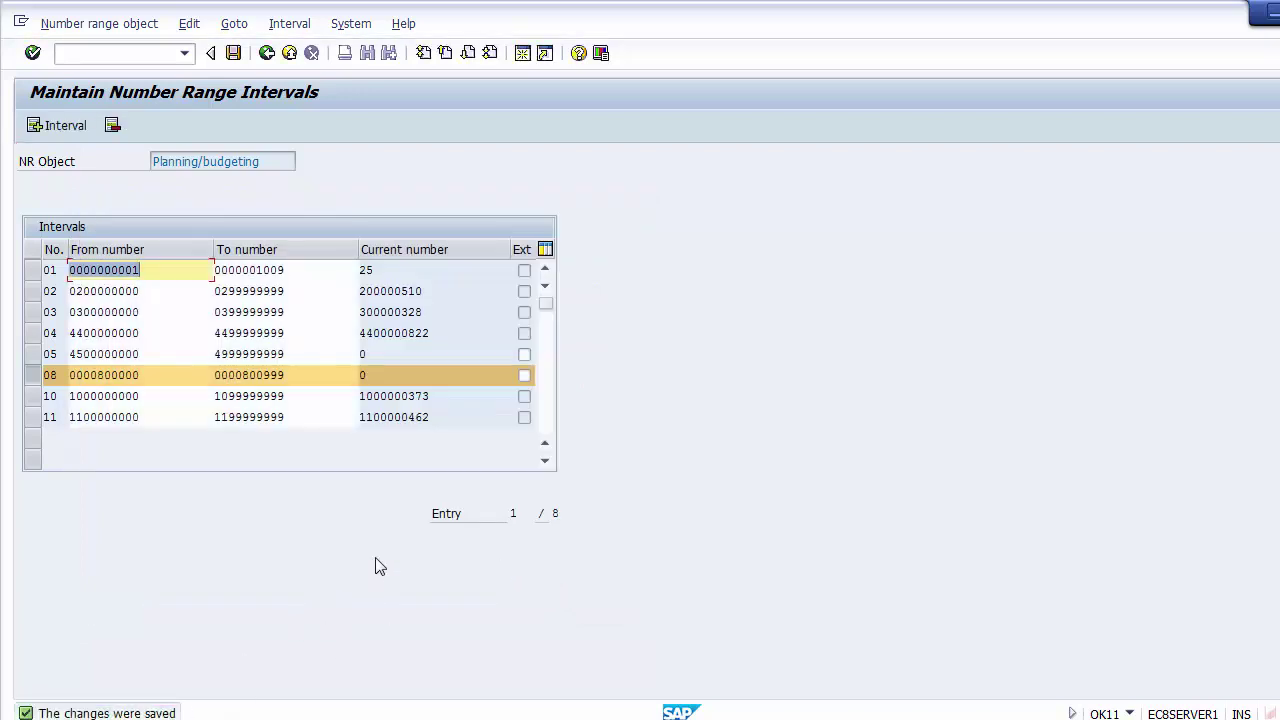
{"action": "left_click", "coordinate": [267, 58]}
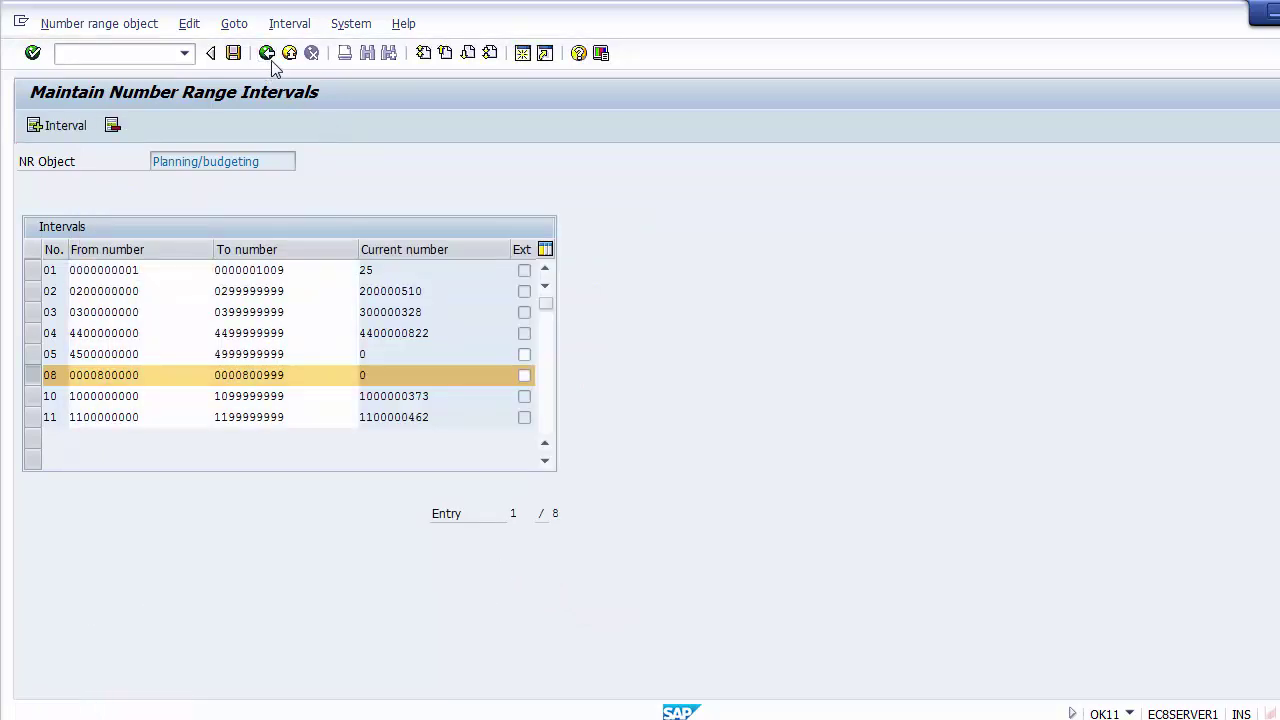
{"action": "left_click", "coordinate": [288, 57]}
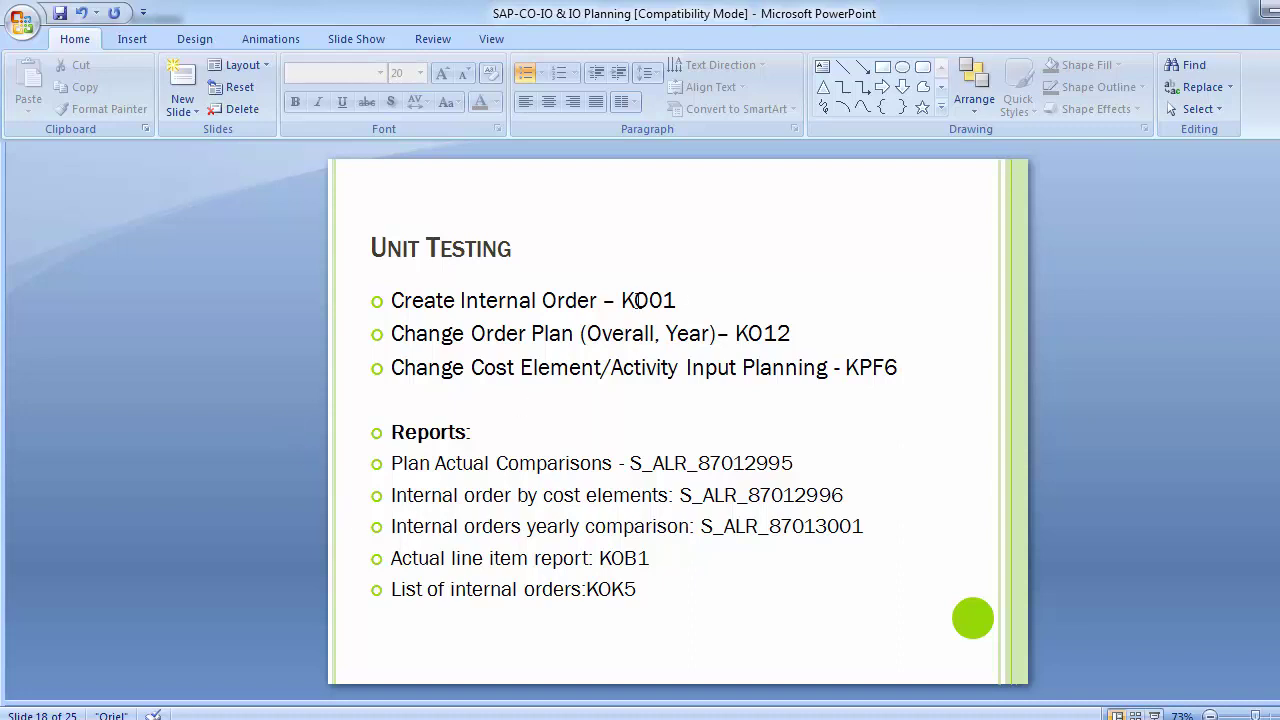
Switch from the PowerPoint slides to SAP Easy Access and start transaction KO01 to create an internal order
{"action": "left_click", "coordinate": [589, 689]}
{"action": "left_click", "coordinate": [557, 686]}
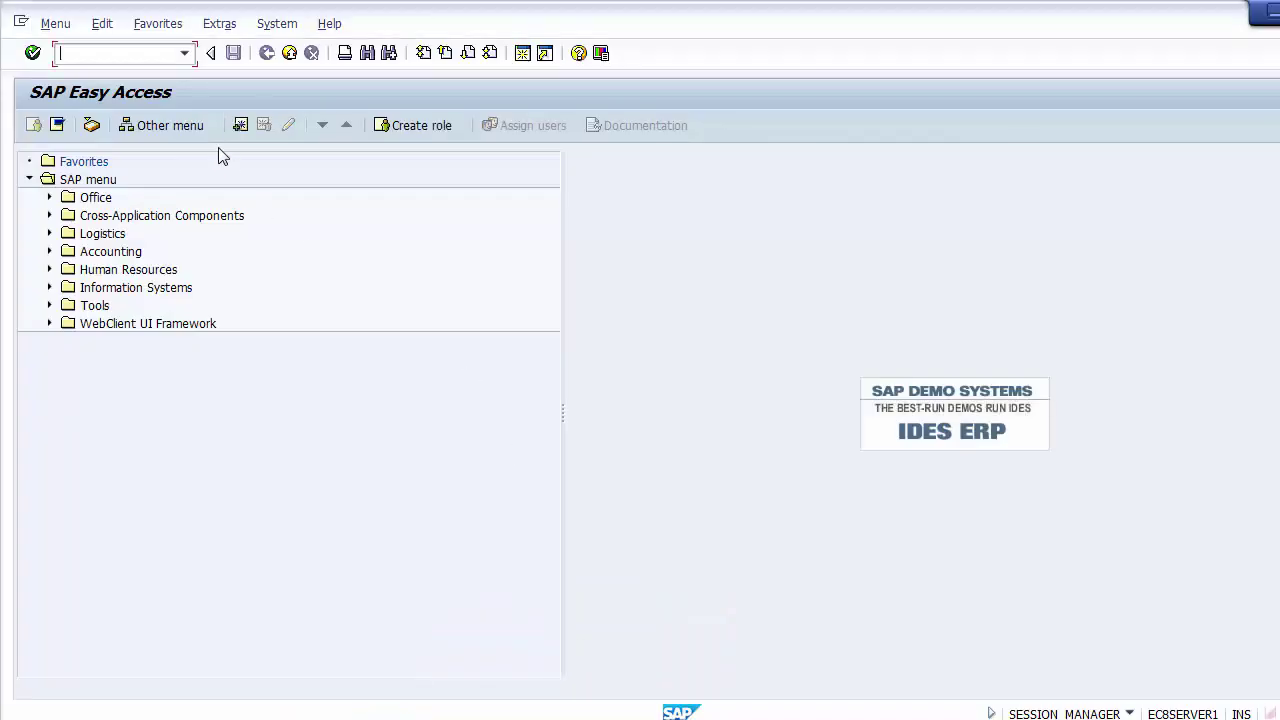
{"action": "left_click", "coordinate": [129, 55]}
{"action": "type", "text": "KO01"}
{"action": "key", "text": "Return"}
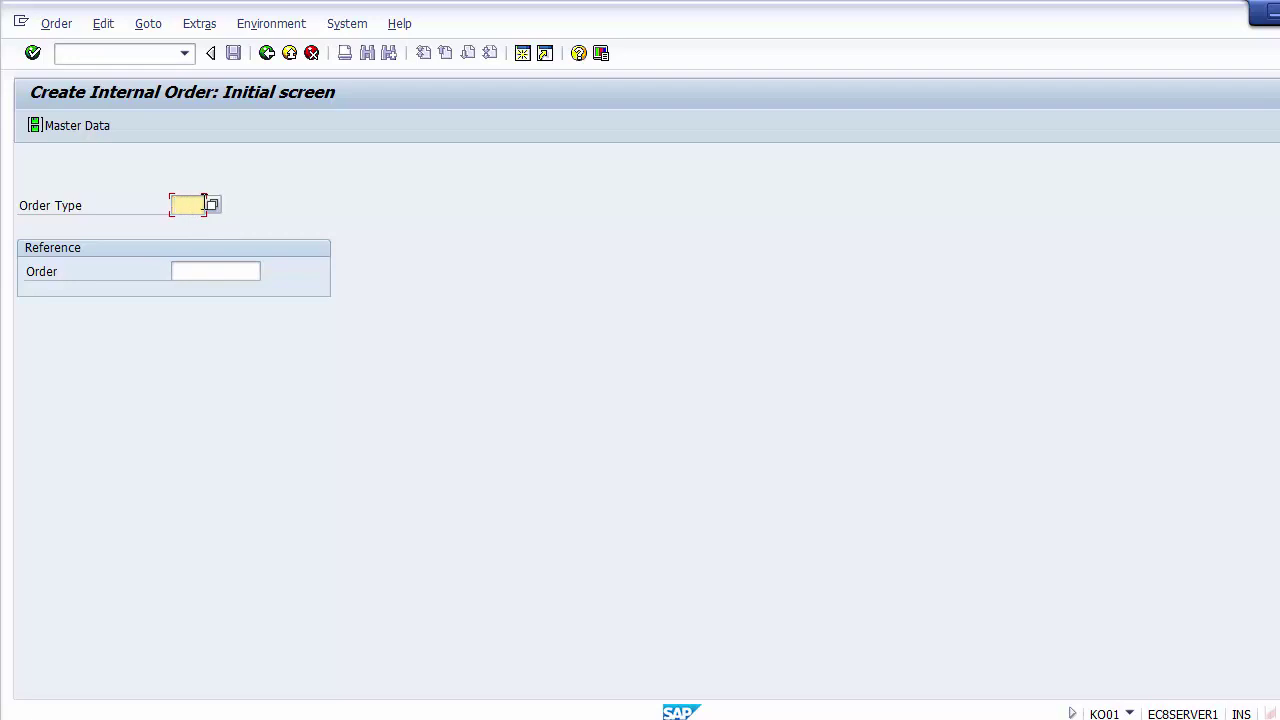
Choose order type 1100, Real Internal Order Type, from the list of available order types
{"action": "left_click", "coordinate": [211, 204]}
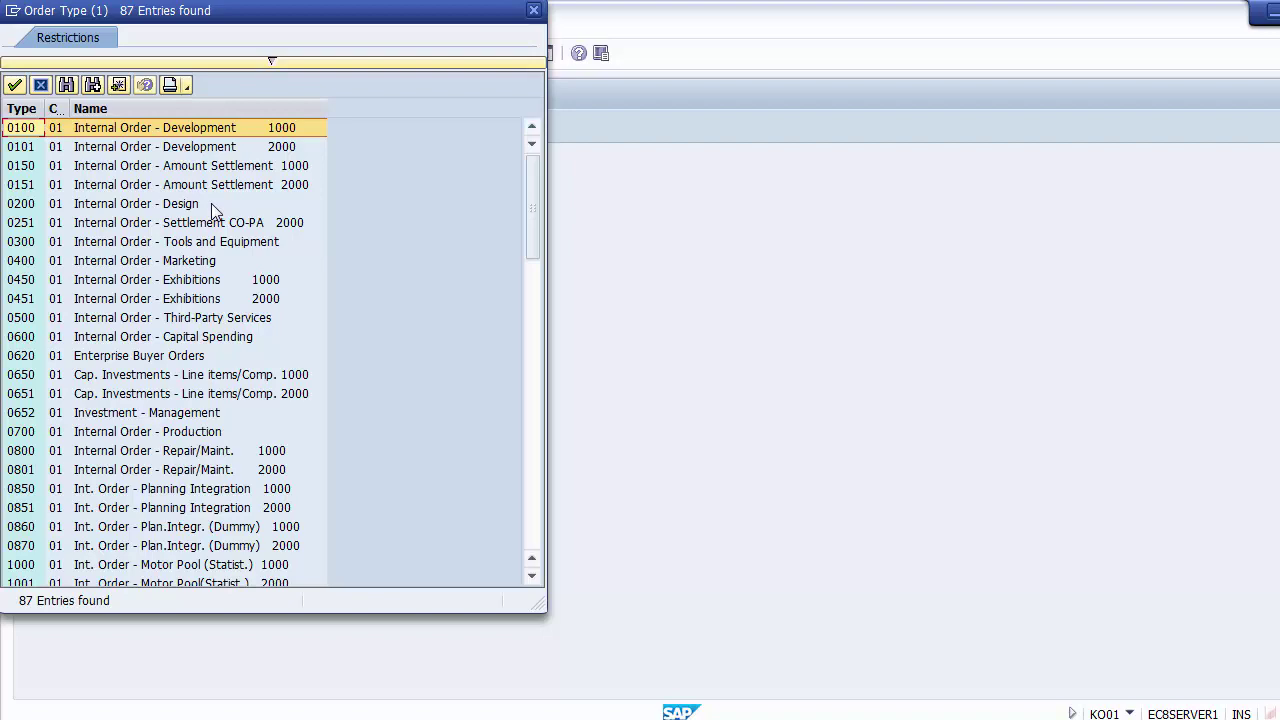
{"action": "key", "text": "Down"}
{"action": "key", "text": "Down"}
{"action": "key", "text": "Down"}
{"action": "key", "text": "Down"}
{"action": "key", "text": "Down"}
{"action": "key", "text": "Down"}
{"action": "key", "text": "Down"}
{"action": "key", "text": "Down"}
{"action": "key", "text": "Down"}
{"action": "key", "text": "Down"}
{"action": "key", "text": "Down"}
{"action": "key", "text": "Down"}
{"action": "key", "text": "Down"}
{"action": "key", "text": "Down"}
{"action": "key", "text": "Down"}
{"action": "key", "text": "Down"}
{"action": "key", "text": "Down"}
{"action": "key", "text": "Down"}
{"action": "key", "text": "Down"}
{"action": "key", "text": "Down"}
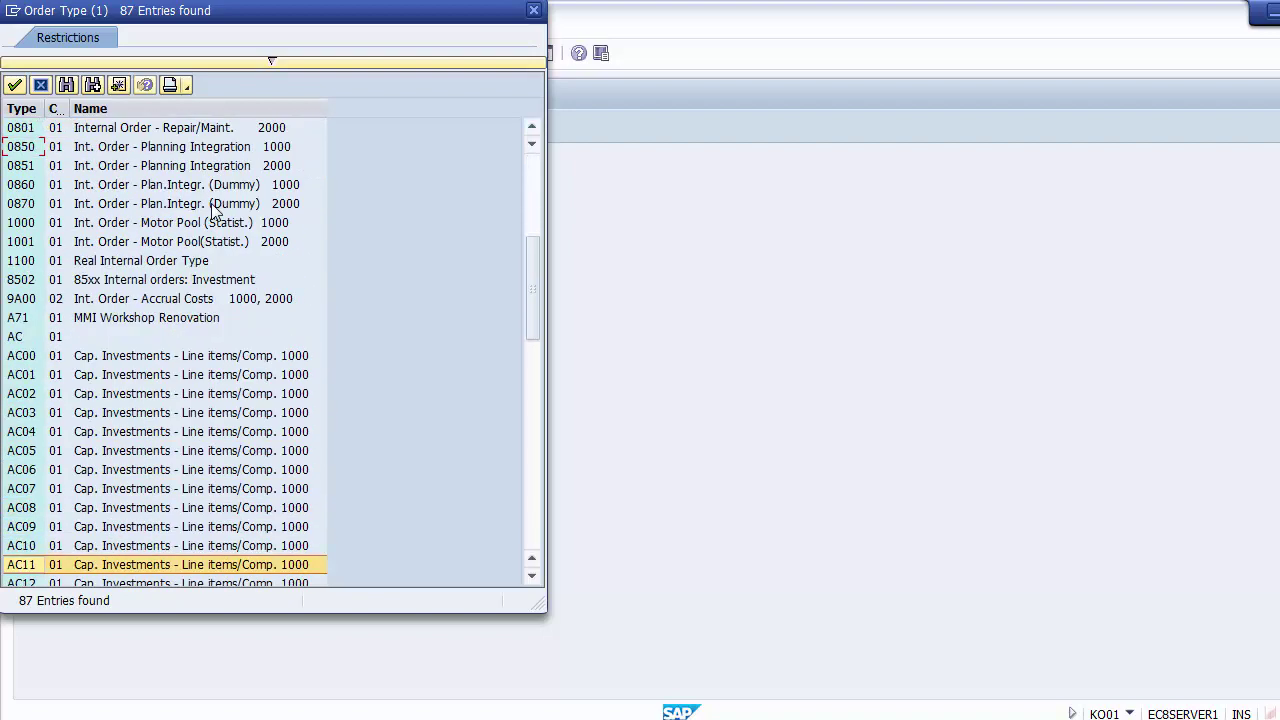
{"action": "key", "text": "Down"}
{"action": "key", "text": "Down"}
{"action": "key", "text": "Down"}
{"action": "key", "text": "Down"}
{"action": "key", "text": "Down"}
{"action": "key", "text": "Down"}
{"action": "key", "text": "Down"}
{"action": "key", "text": "Down"}
{"action": "key", "text": "Down"}
{"action": "key", "text": "Down"}
{"action": "key", "text": "Down"}
{"action": "key", "text": "Down"}
{"action": "key", "text": "Down"}
{"action": "key", "text": "Down"}
{"action": "key", "text": "Down"}
{"action": "key", "text": "Down"}
{"action": "key", "text": "Down"}
{"action": "key", "text": "Down"}
{"action": "key", "text": "Down"}
{"action": "key", "text": "Down"}
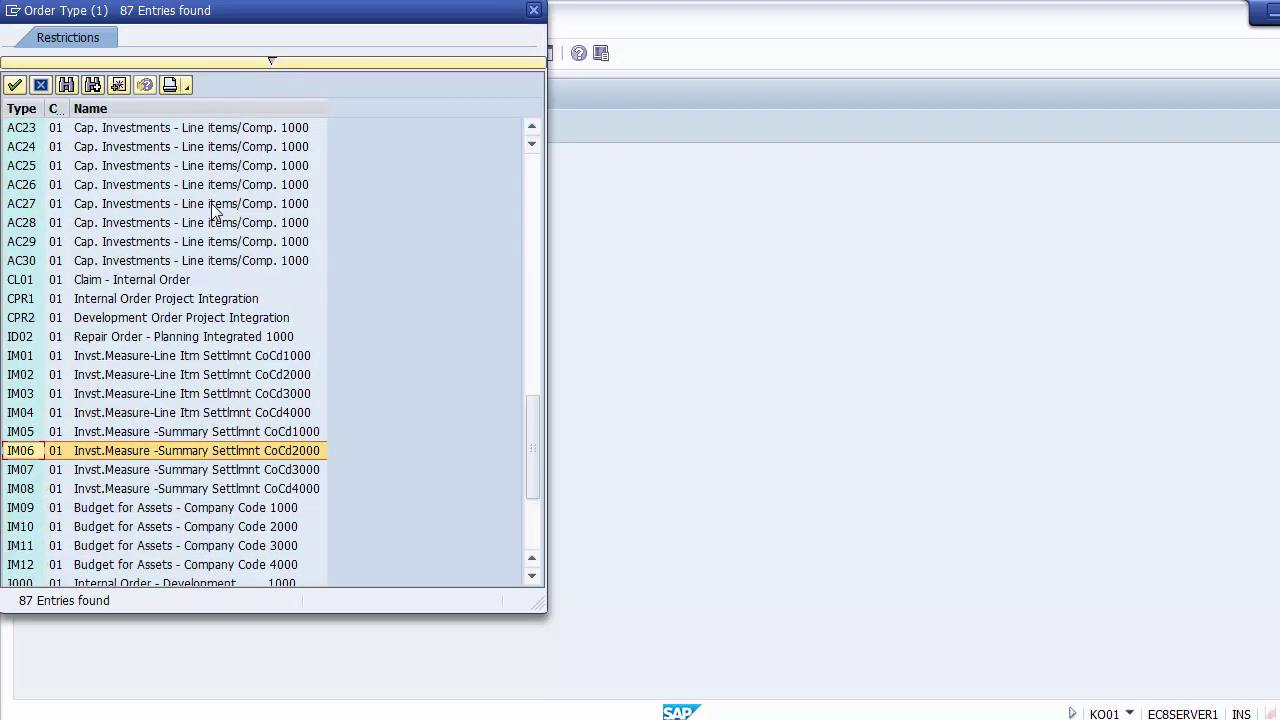
{"action": "key", "text": "Down"}
{"action": "key", "text": "Down"}
{"action": "key", "text": "Down"}
{"action": "key", "text": "Down"}
{"action": "key", "text": "Down"}
{"action": "key", "text": "Down"}
{"action": "key", "text": "Down"}
{"action": "key", "text": "Down"}
{"action": "key", "text": "Down"}
{"action": "key", "text": "Down"}
{"action": "key", "text": "Down"}
{"action": "key", "text": "Down"}
{"action": "key", "text": "Down"}
{"action": "key", "text": "Down"}
{"action": "key", "text": "Down"}
{"action": "key", "text": "Down"}
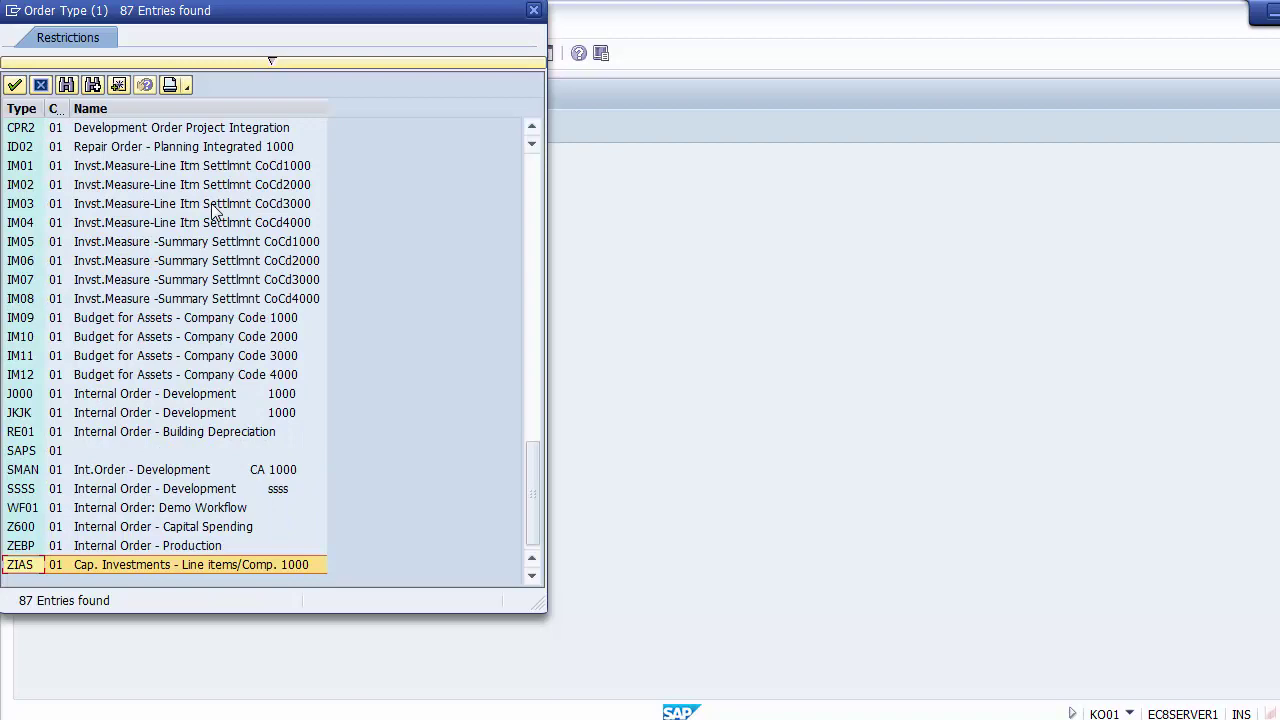
{"action": "key", "text": "Up"}
{"action": "key", "text": "Up"}
{"action": "key", "text": "Up"}
{"action": "key", "text": "Up"}
{"action": "key", "text": "Up"}
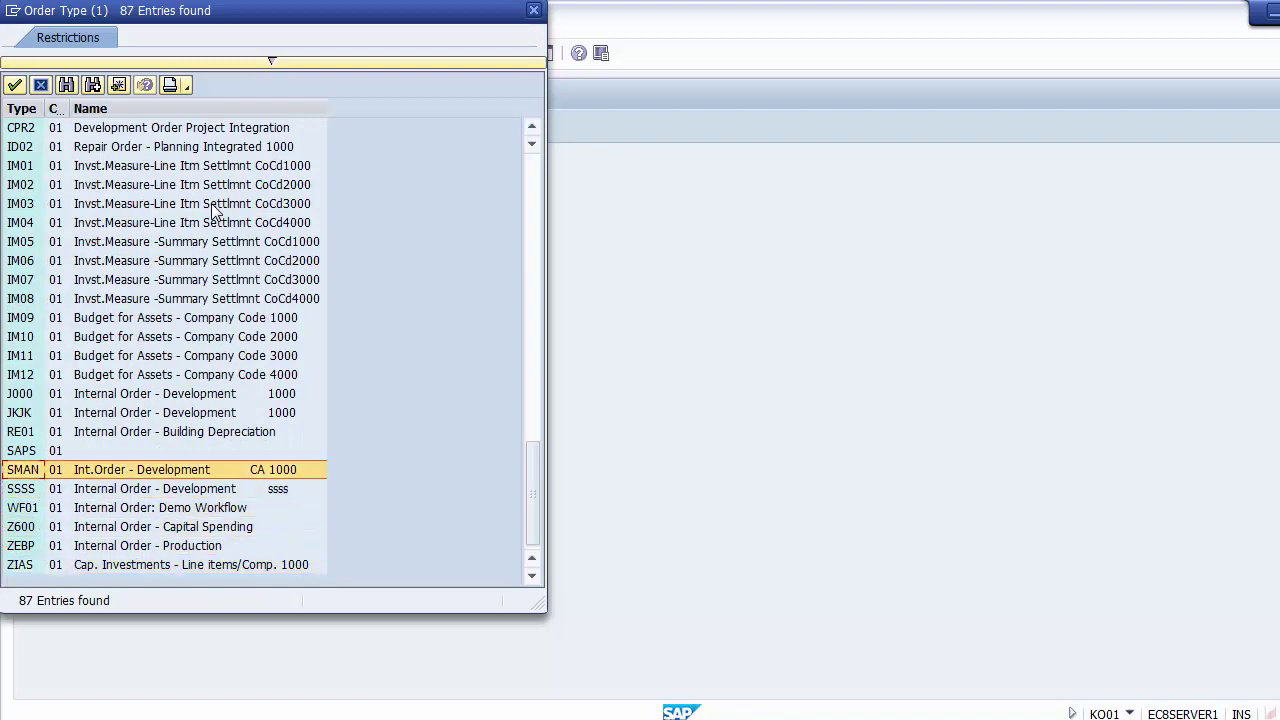
{"action": "key", "text": "Up"}
{"action": "key", "text": "Up"}
{"action": "key", "text": "Up"}
{"action": "key", "text": "Up"}
{"action": "key", "text": "Up"}
{"action": "key", "text": "Up"}
{"action": "key", "text": "Up"}
{"action": "key", "text": "Up"}
{"action": "key", "text": "Up"}
{"action": "key", "text": "Up"}
{"action": "key", "text": "Up"}
{"action": "key", "text": "Up"}
{"action": "key", "text": "Up"}
{"action": "key", "text": "Up"}
{"action": "key", "text": "Up"}
{"action": "key", "text": "Up"}
{"action": "key", "text": "Up"}
{"action": "key", "text": "Up"}
{"action": "key", "text": "Up"}
{"action": "key", "text": "Up"}
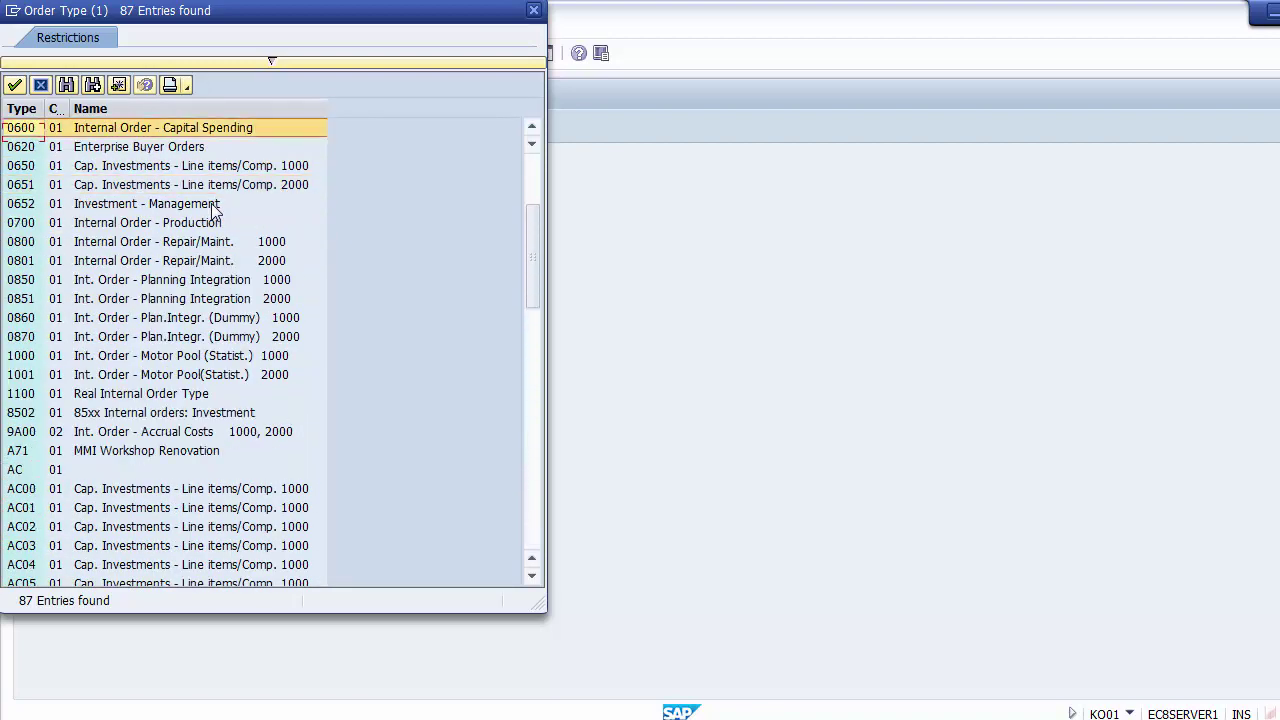
{"action": "key", "text": "Down"}
{"action": "key", "text": "Down"}
{"action": "key", "text": "Down"}
{"action": "key", "text": "Down"}
{"action": "key", "text": "Down"}
{"action": "key", "text": "Down"}
{"action": "key", "text": "Down"}
{"action": "key", "text": "Down"}
{"action": "key", "text": "Down"}
{"action": "key", "text": "Down"}
{"action": "key", "text": "Down"}
{"action": "key", "text": "Down"}
{"action": "key", "text": "Down"}
{"action": "key", "text": "Down"}
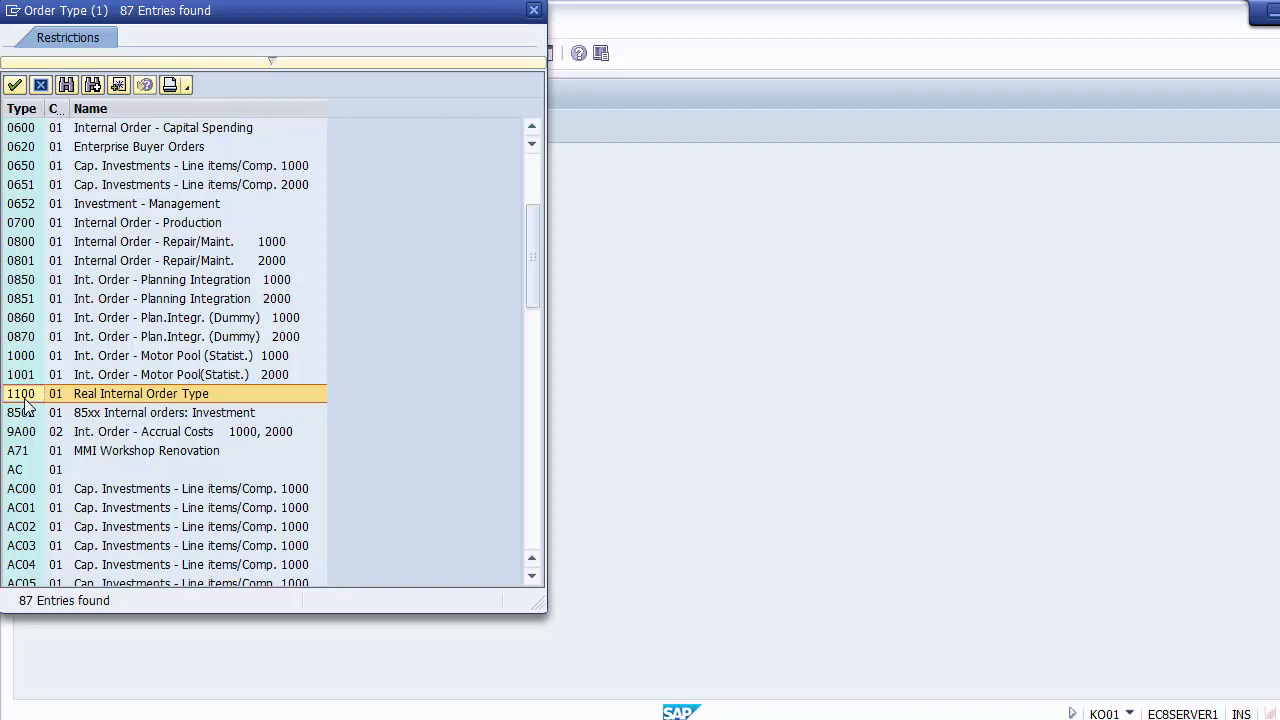
{"action": "key", "text": "Escape"}
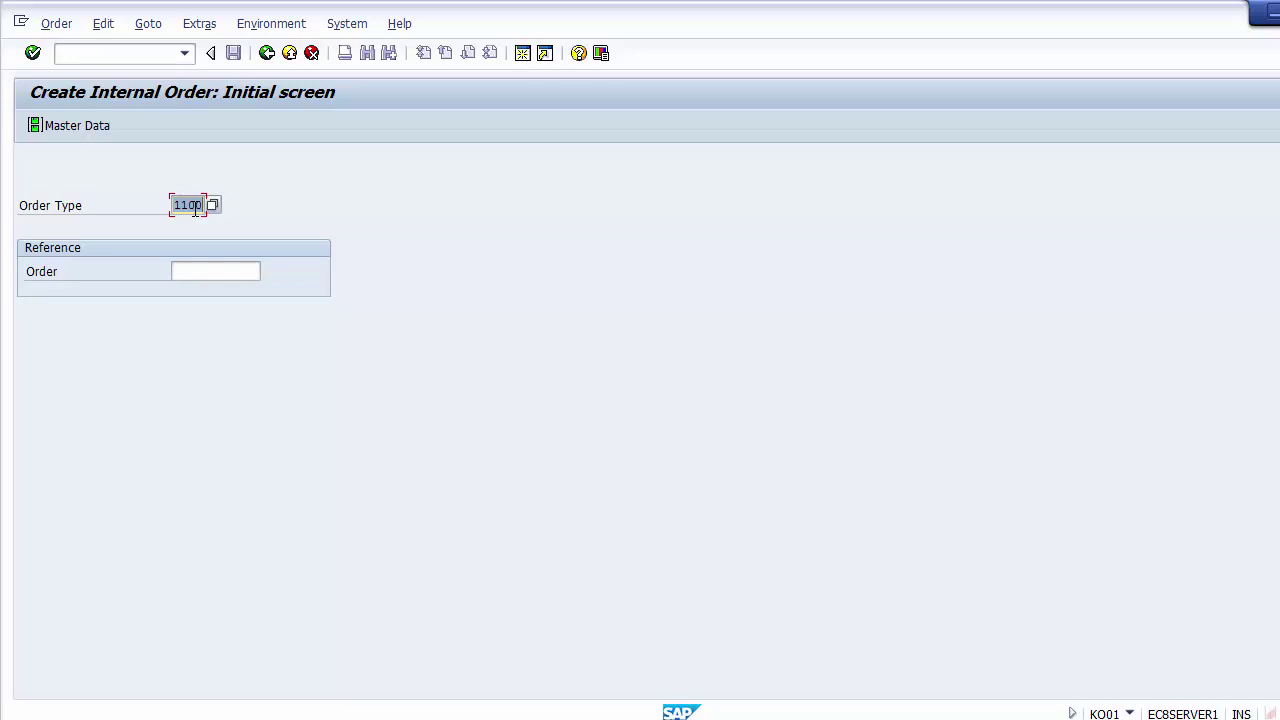
Proceed to the internal order's master data using controlling area Z100
{"action": "key", "text": "Return"}
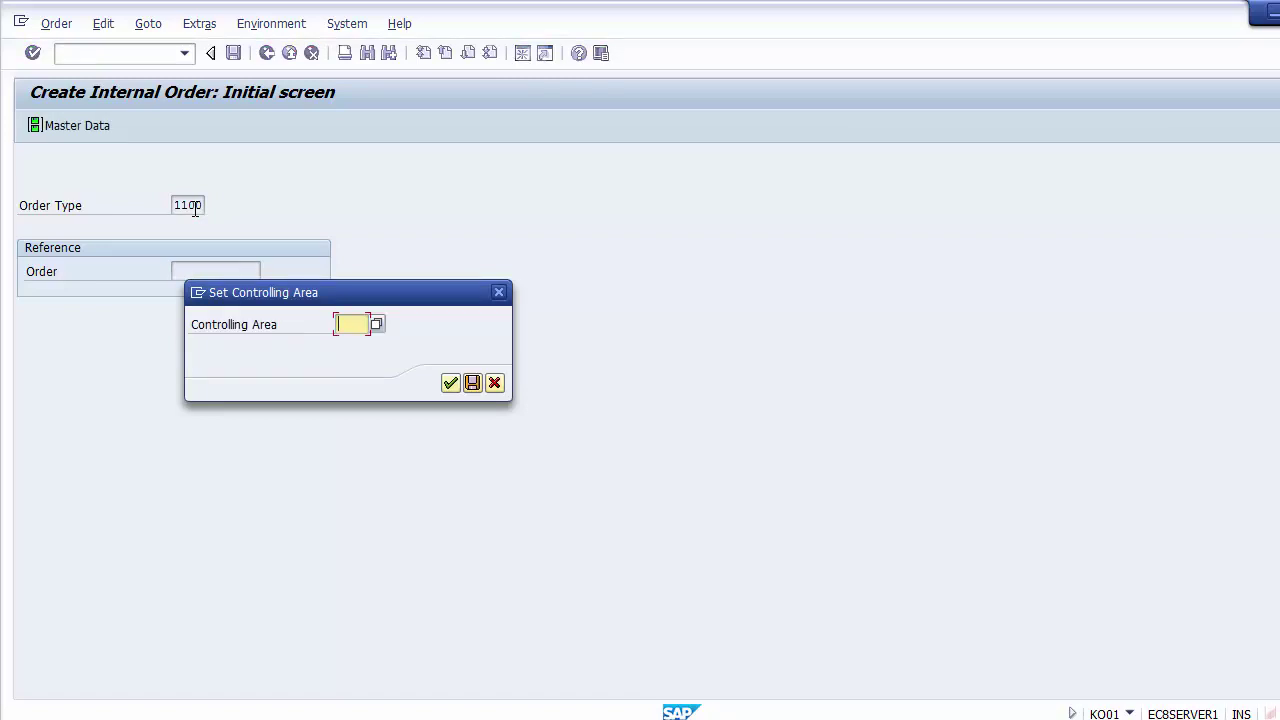
{"action": "type", "text": "Z100"}
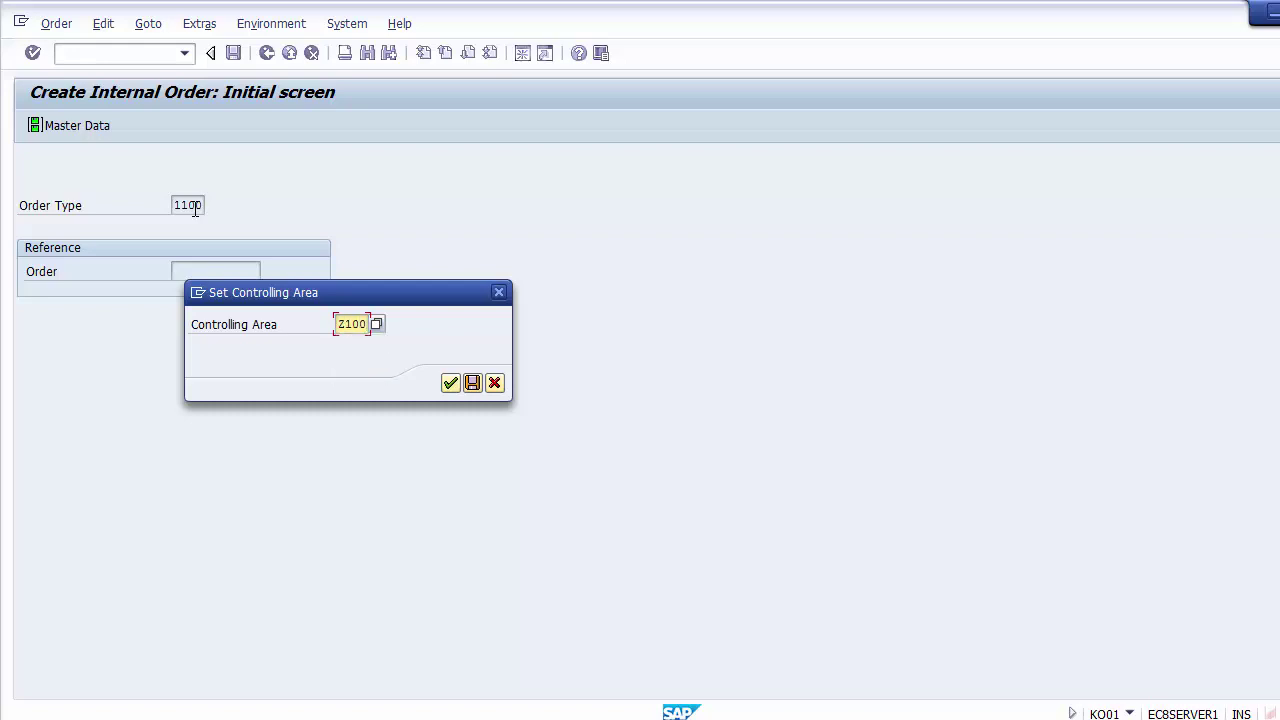
{"action": "key", "text": "Return"}
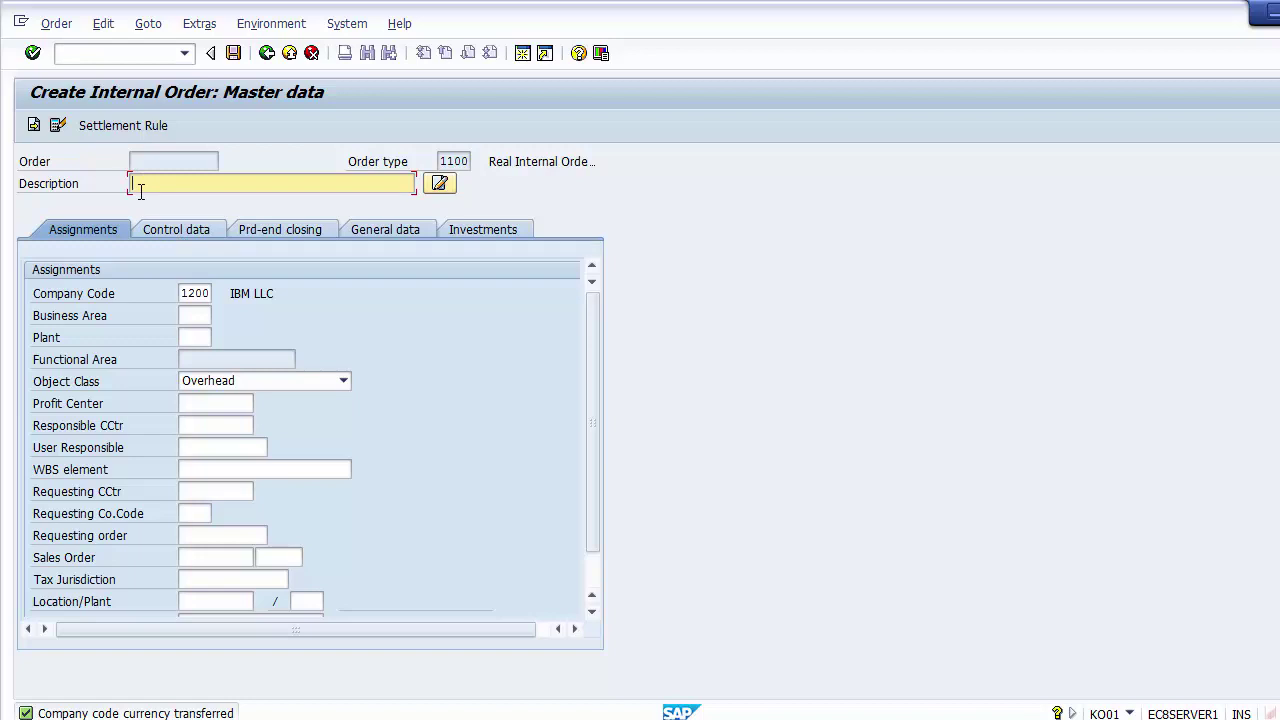
Describe the order as "Internal Order for ABC Fair" and use the object class Overhead
{"action": "type", "text": "Internal Order for ABC Fair"}
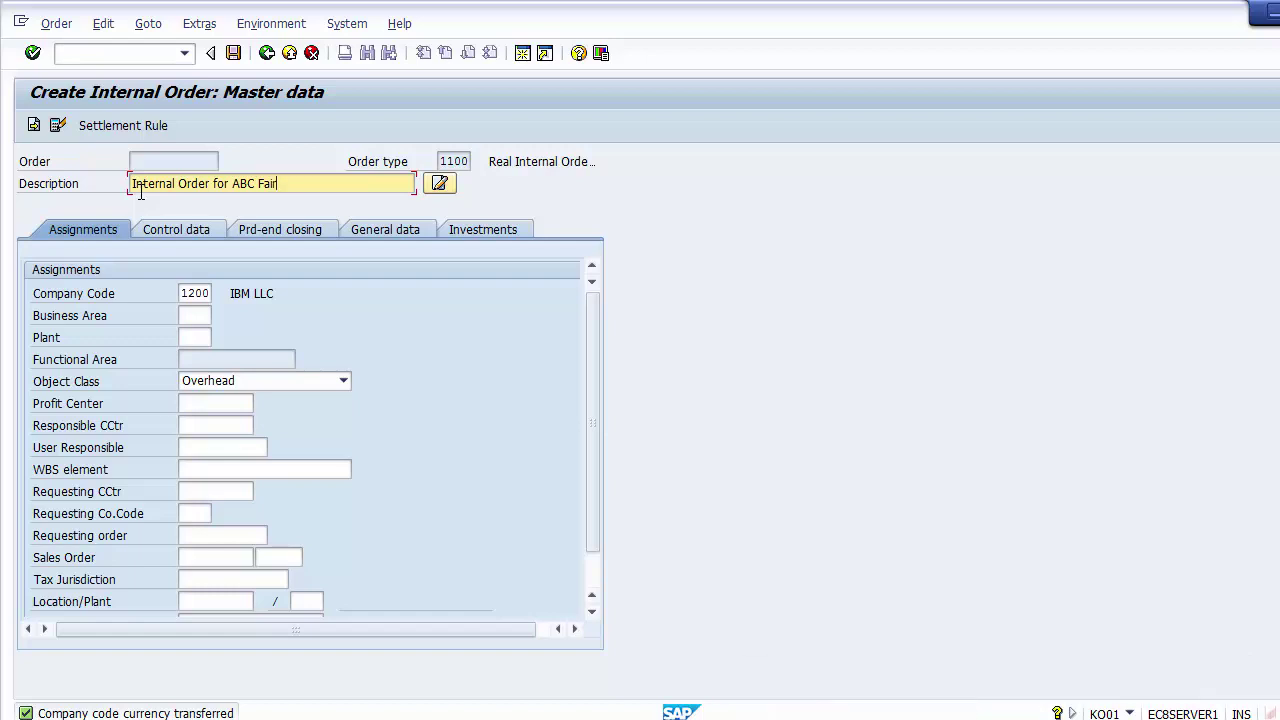
{"action": "left_click", "coordinate": [191, 296]}
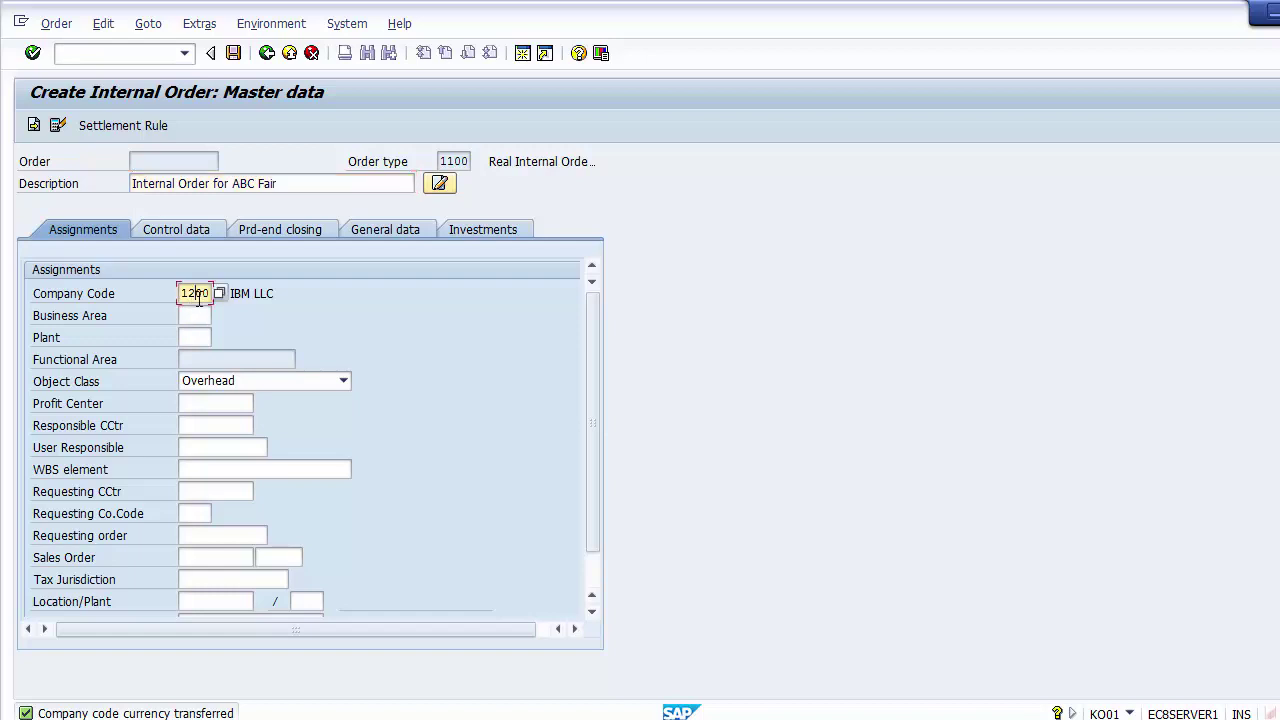
{"action": "left_click", "coordinate": [250, 381]}
{"action": "left_click", "coordinate": [223, 415]}
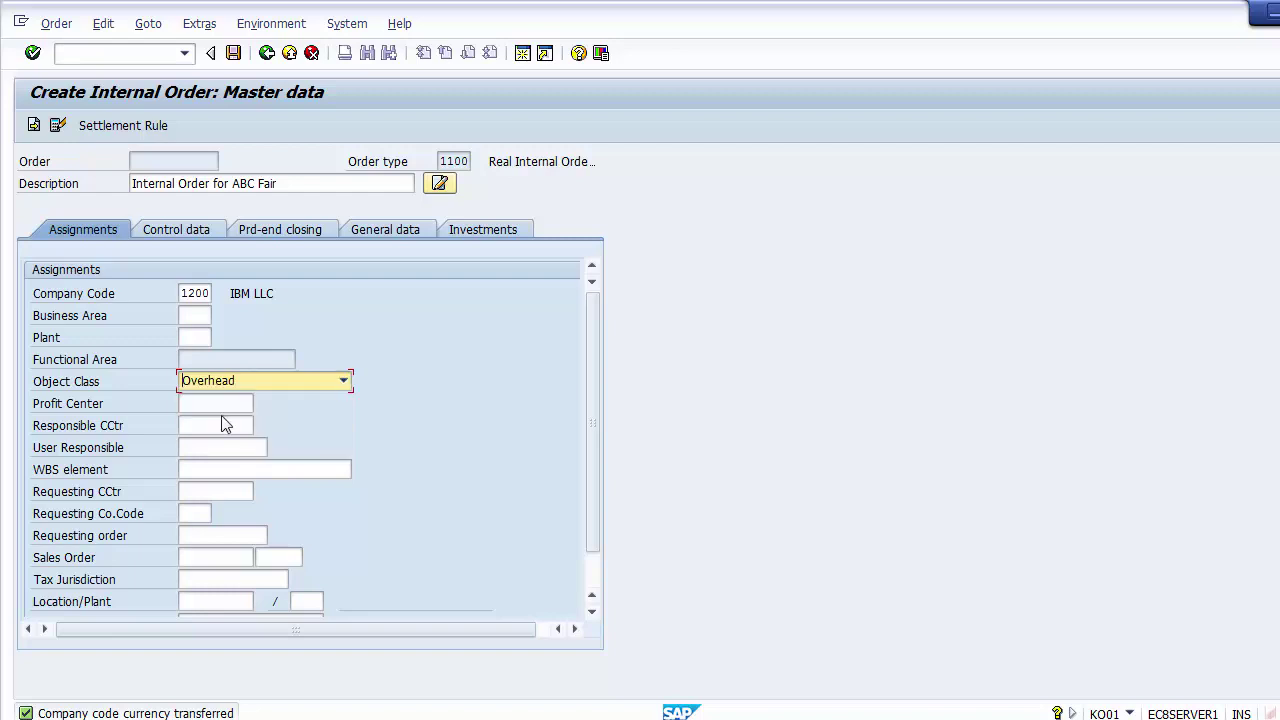
Assign profit center 11000 (SOAPS) to the order, choosing it from the list of profit centers
{"action": "left_click", "coordinate": [215, 406]}
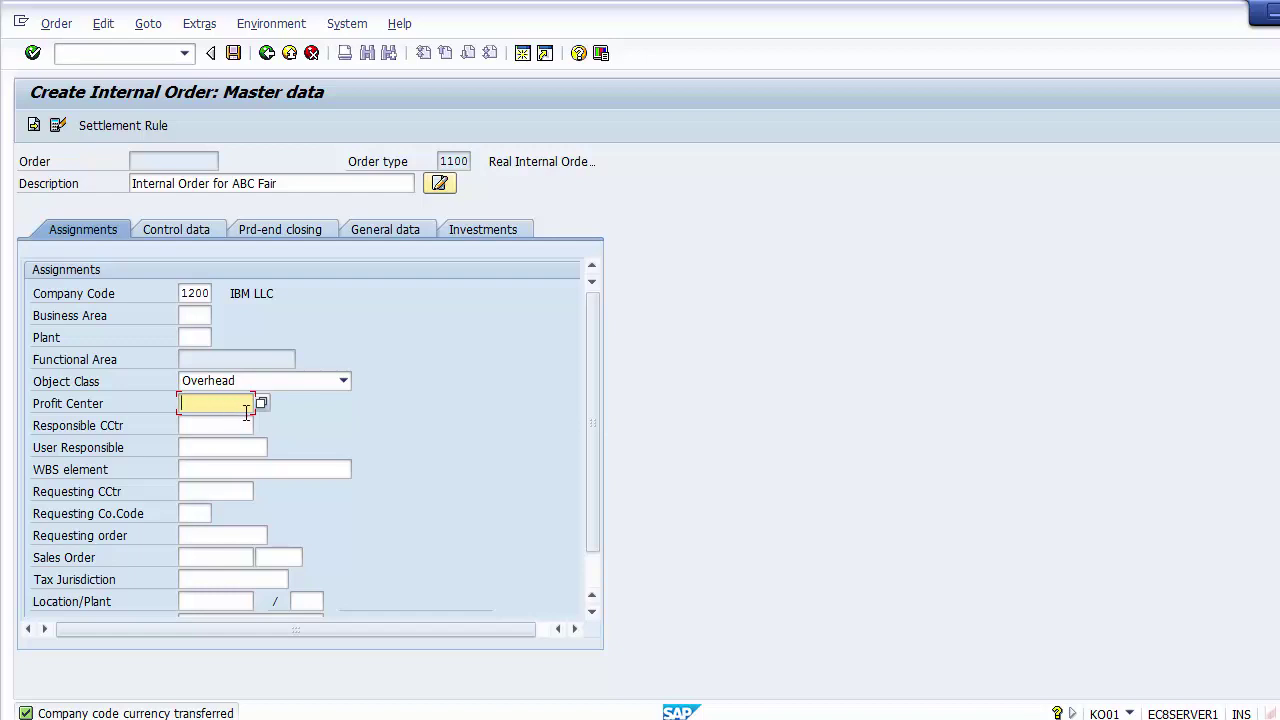
{"action": "left_click", "coordinate": [262, 403]}
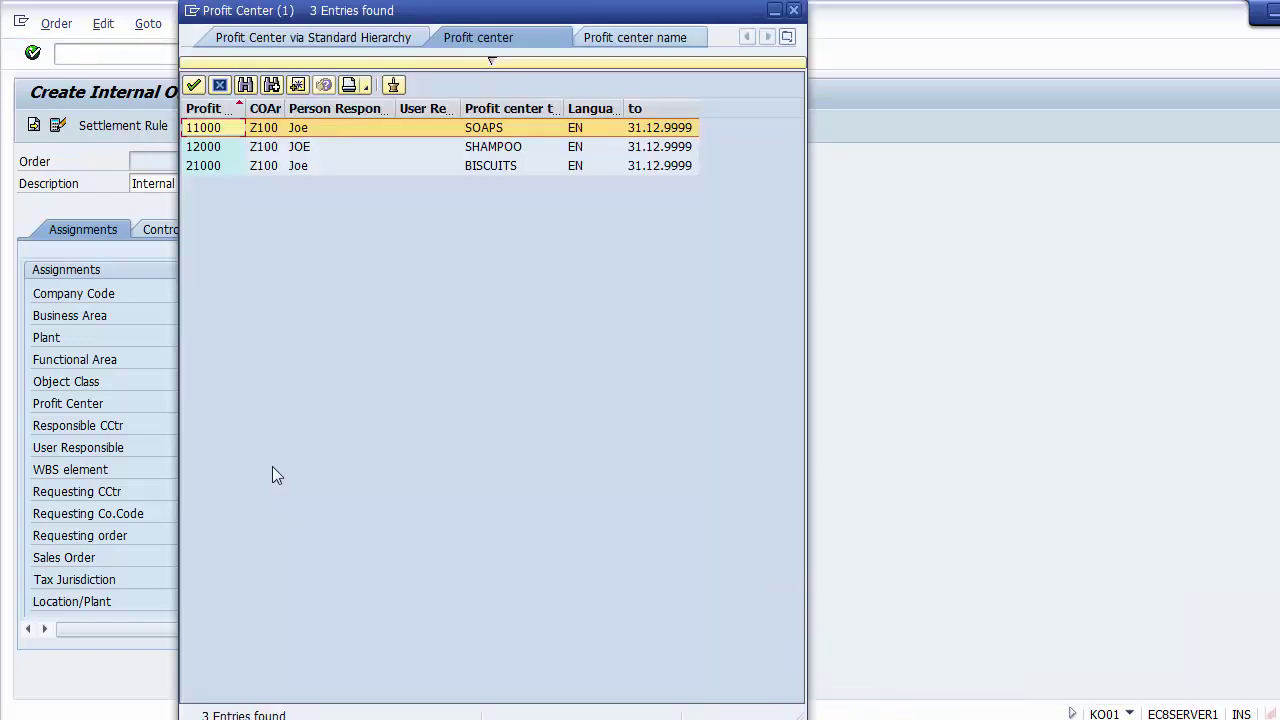
{"action": "double_click", "coordinate": [205, 128]}
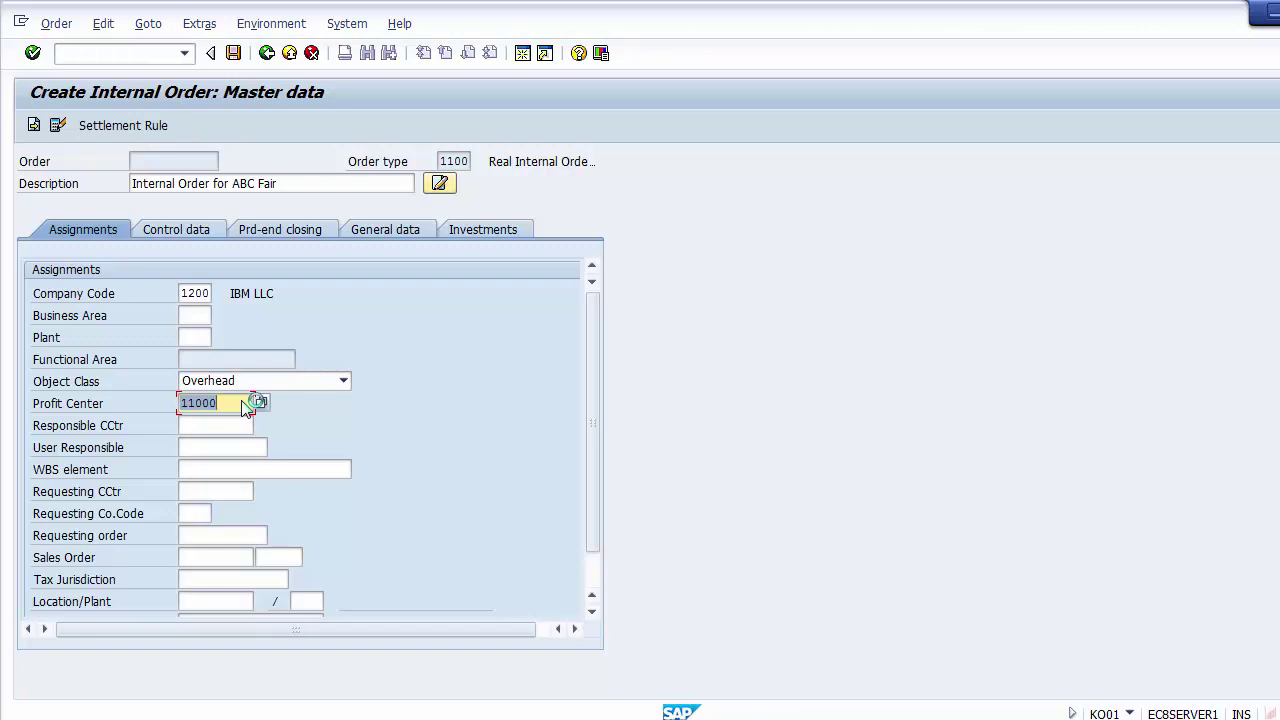
{"action": "left_click", "coordinate": [195, 335]}
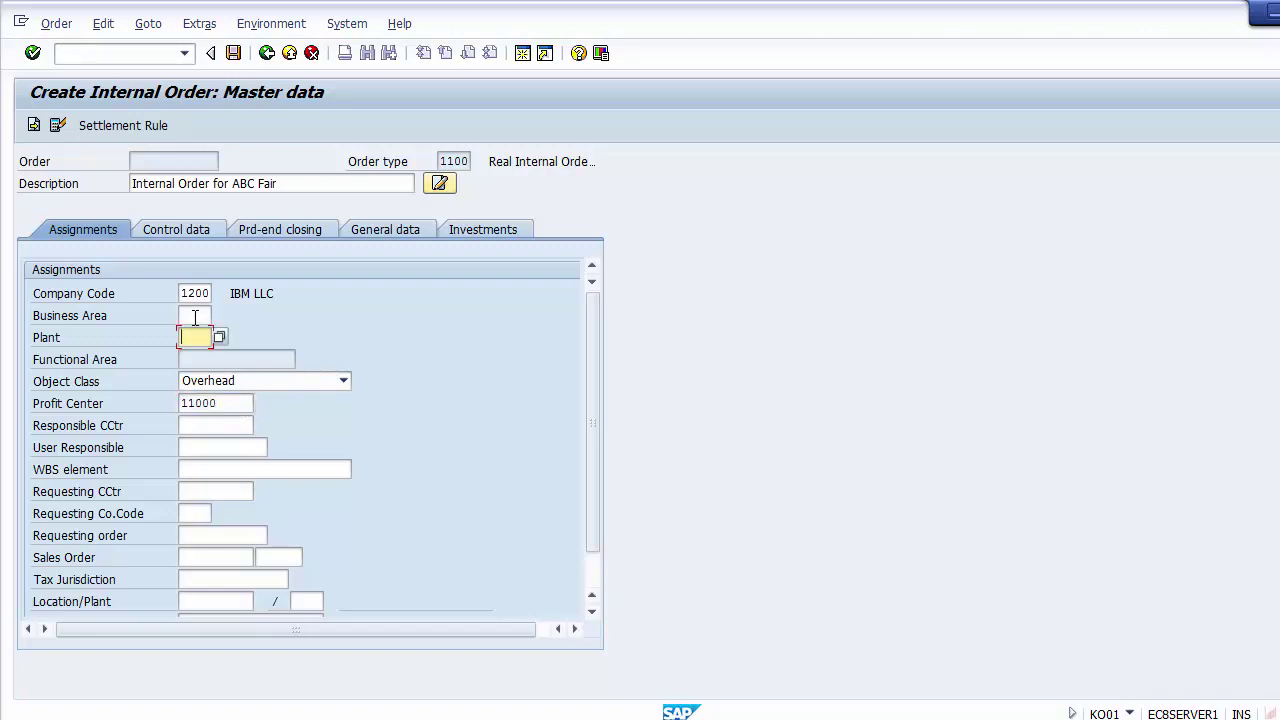
{"action": "left_click", "coordinate": [195, 315]}
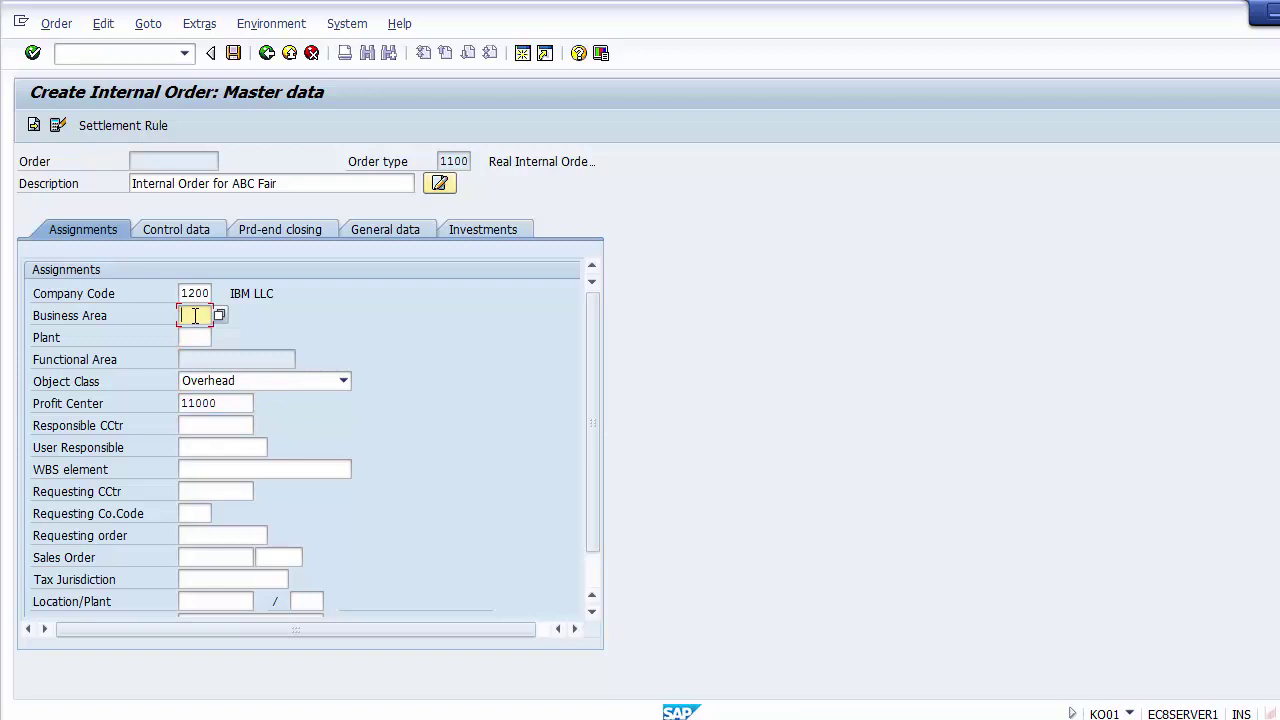
{"action": "scroll", "coordinate": [590, 583], "scroll_direction": "down", "scroll_amount": 1}
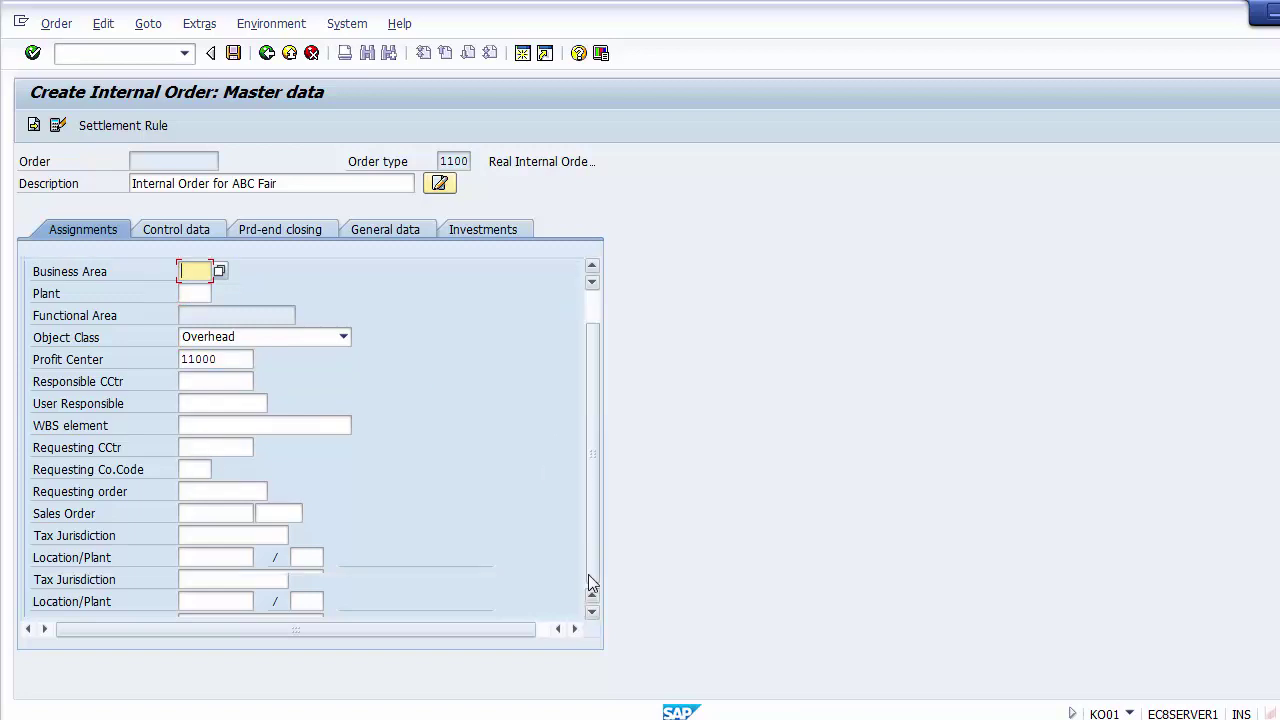
Check the order's assignments and control data, and save the new internal order
{"action": "left_click_drag", "start_coordinate": [588, 574], "coordinate": [586, 380]}
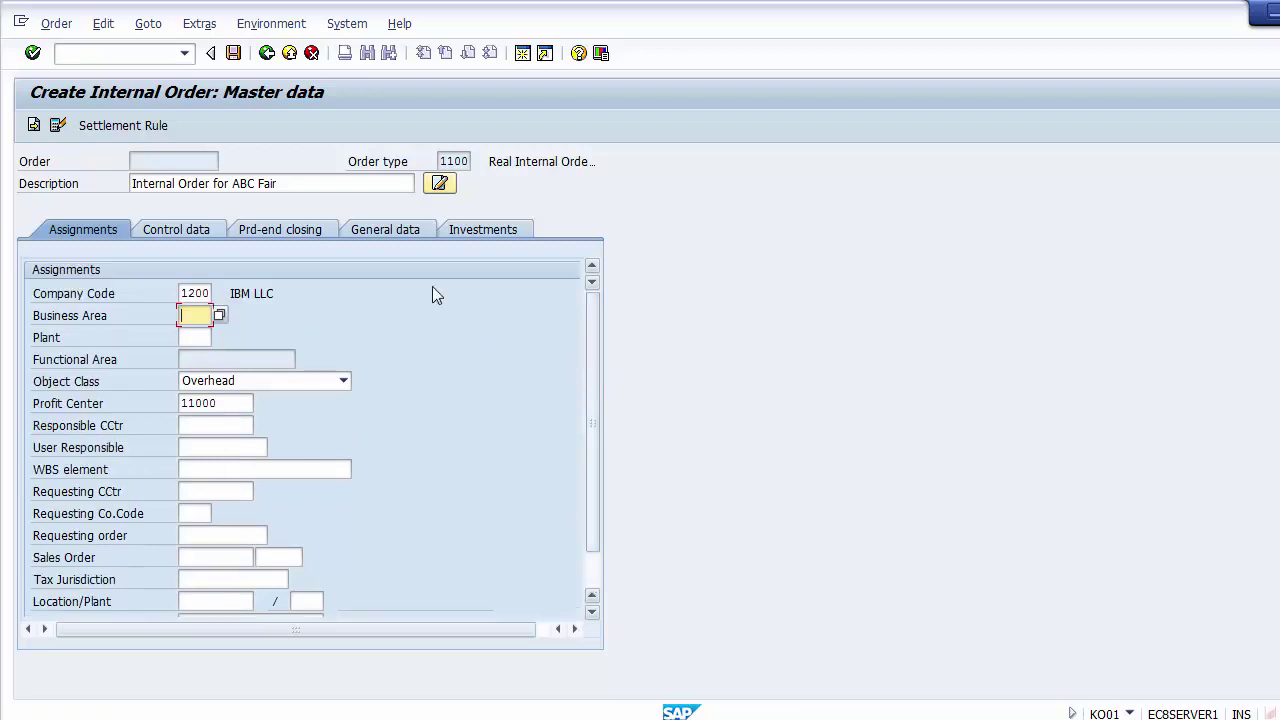
{"action": "left_click", "coordinate": [177, 232]}
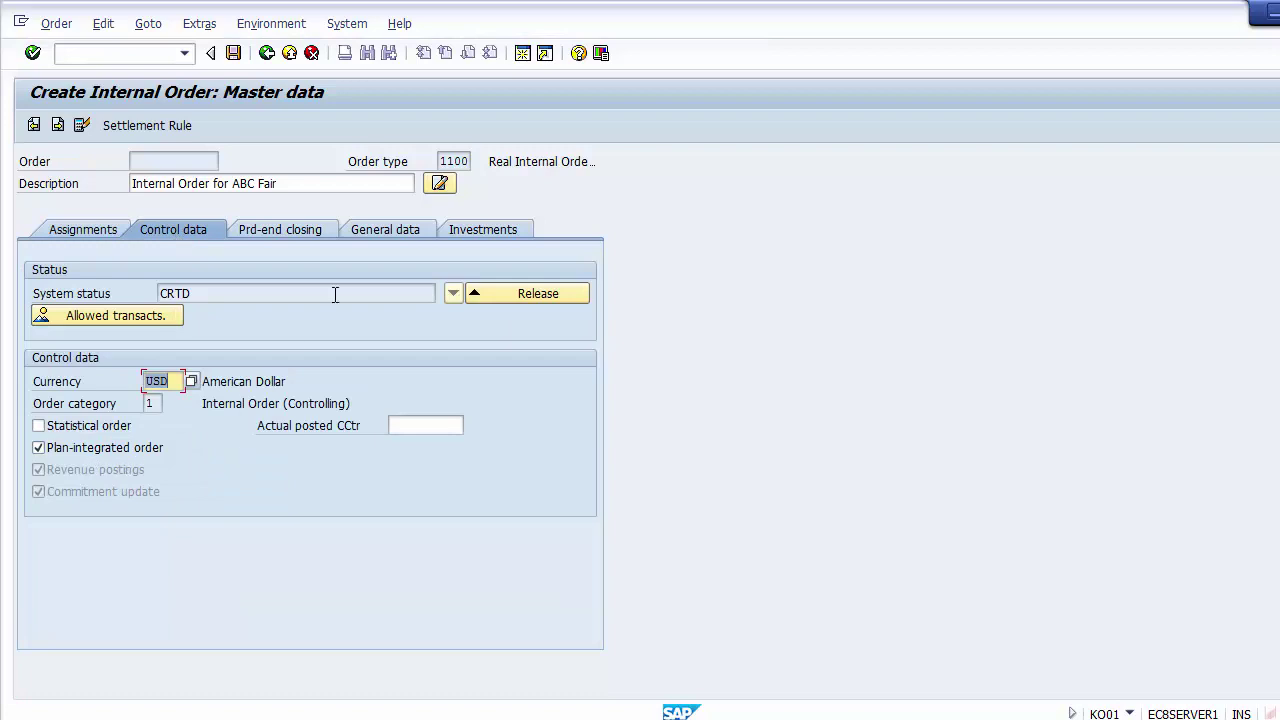
{"action": "left_click", "coordinate": [79, 232]}
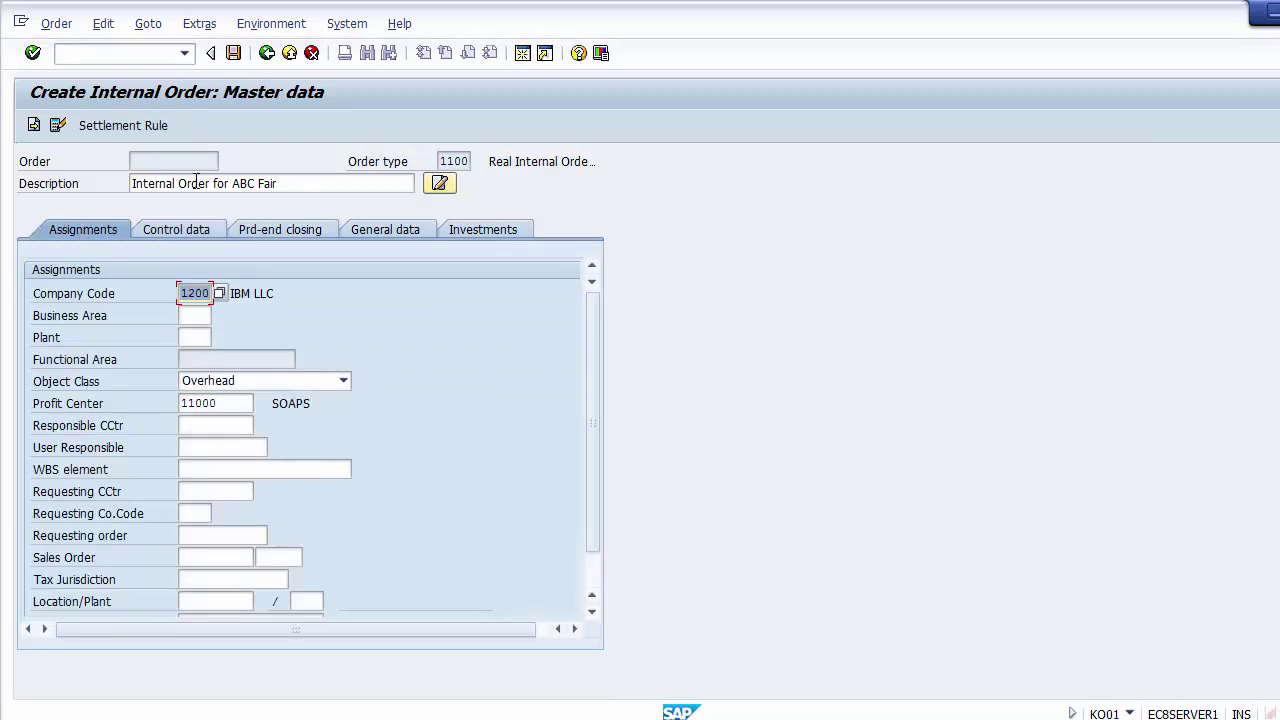
{"action": "left_click", "coordinate": [234, 54]}
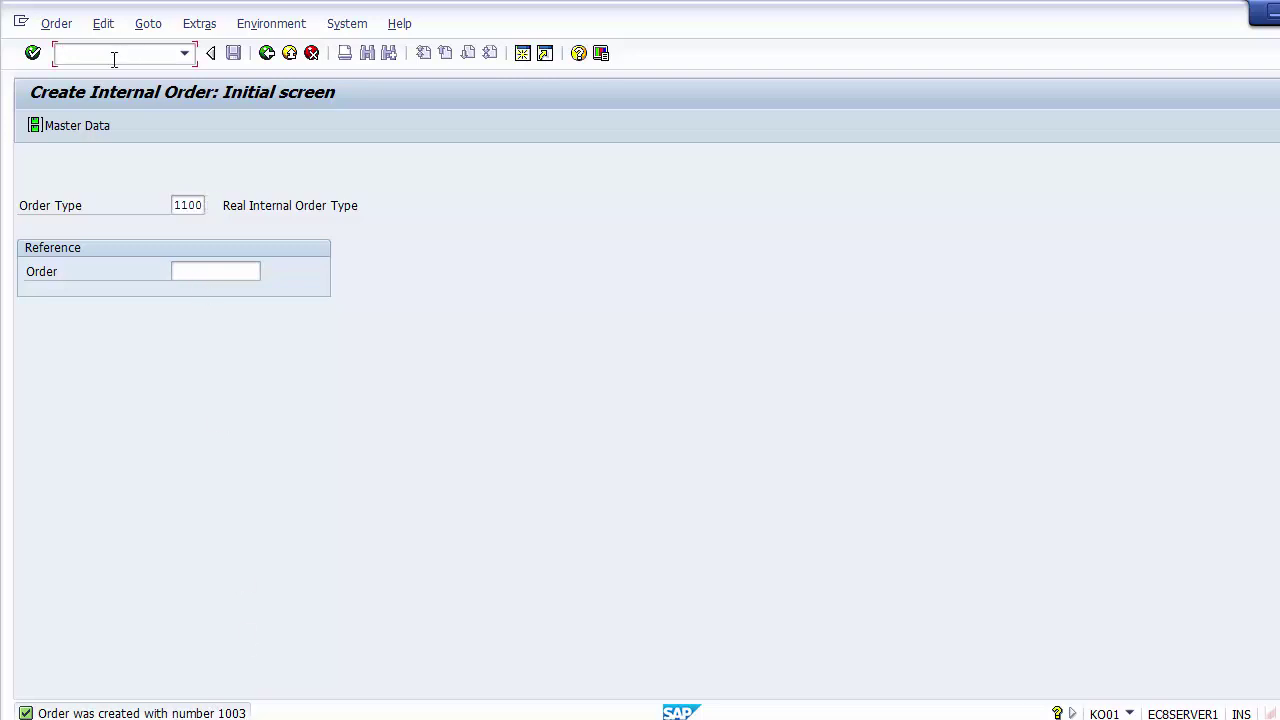
Enter KO02 as the transaction code for changing the internal order
{"action": "type", "text": "KO01"}
{"action": "key", "text": "BackSpace"}
{"action": "type", "text": "2"}
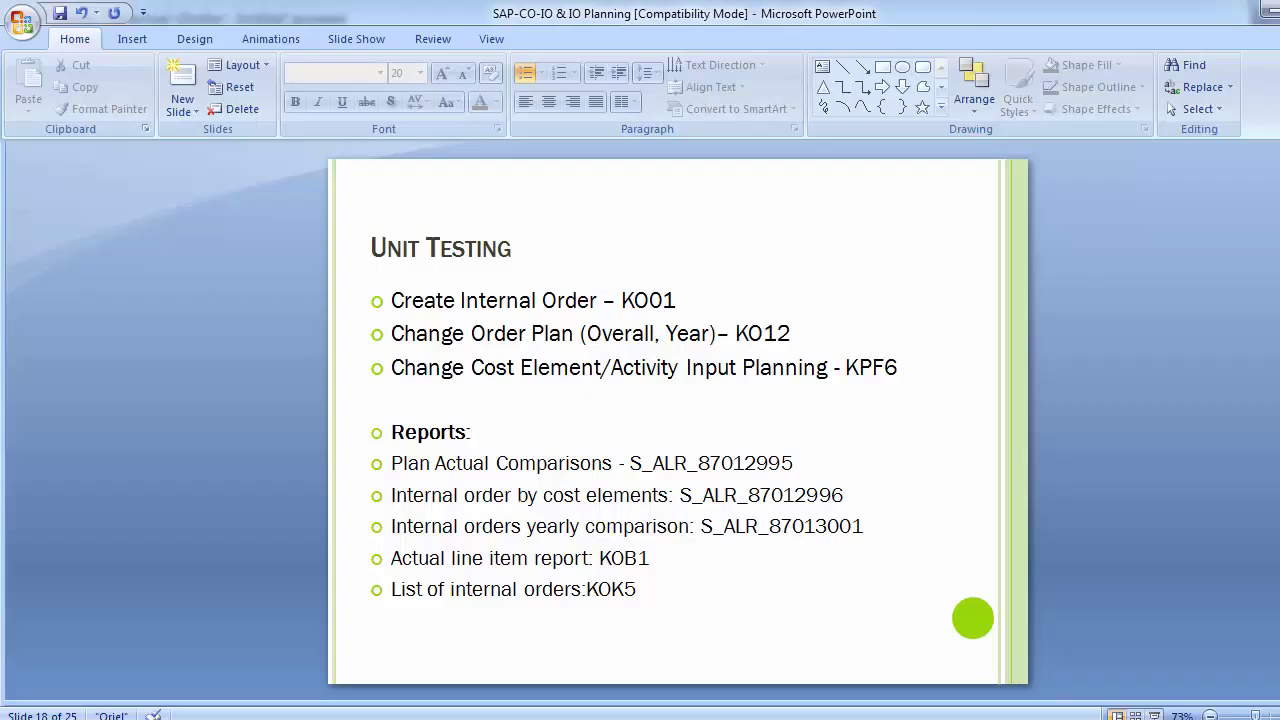
In PowerPoint, add the bullet "Release Internal Order – KO02" below the Create Internal Order line on the Unit Testing slide
{"action": "left_click", "coordinate": [689, 302]}
{"action": "key", "text": "Return"}
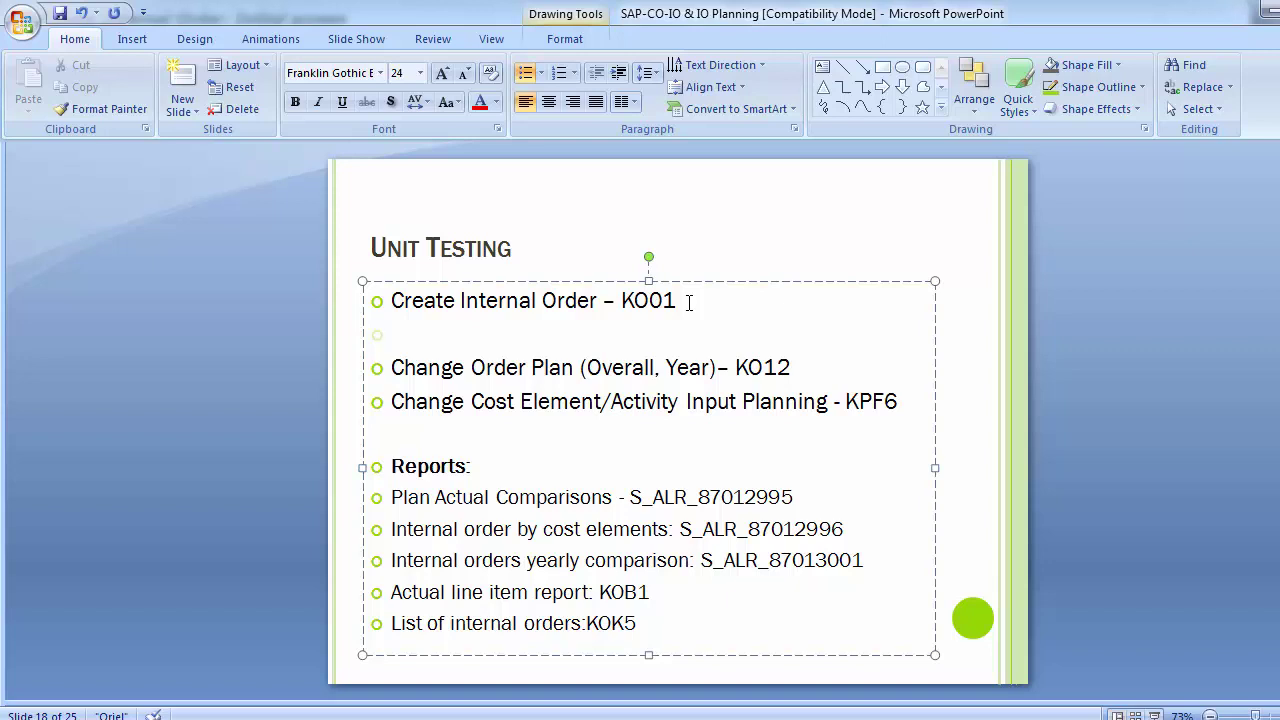
{"action": "type", "text": "Release "}
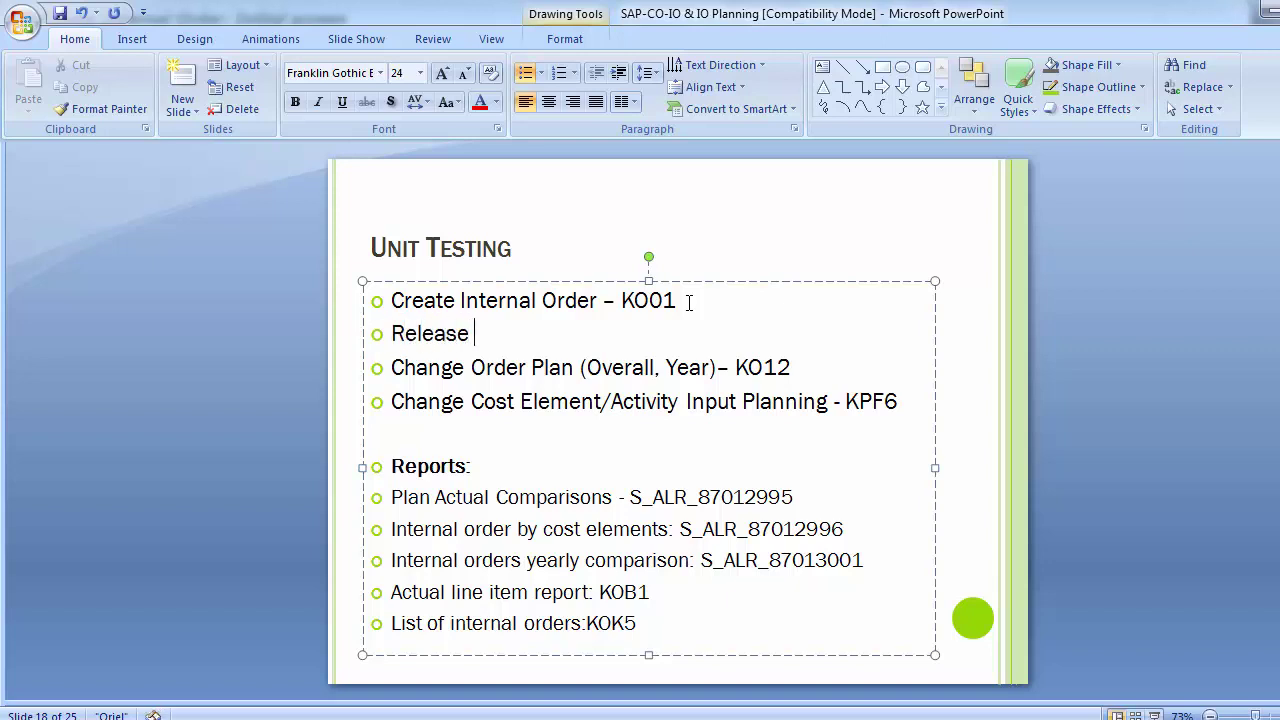
{"action": "type", "text": "Internal O"}
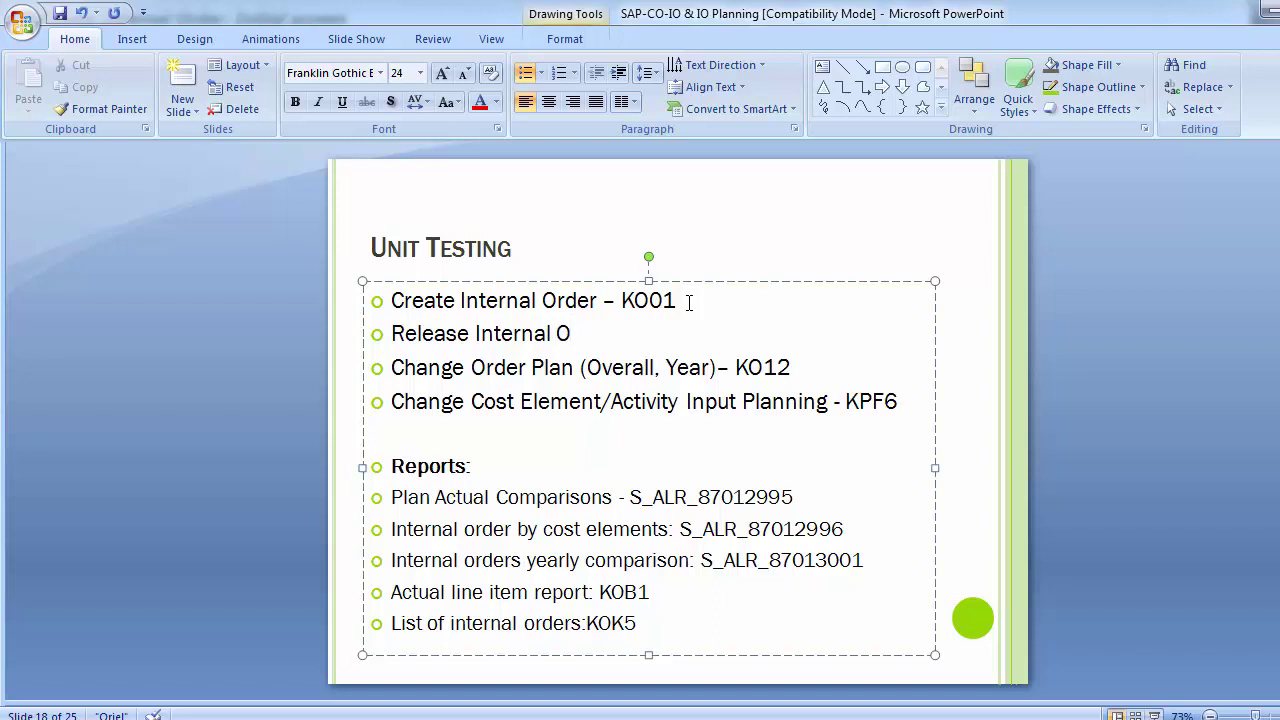
{"action": "type", "text": "rder - "}
{"action": "type", "text": "KO02"}
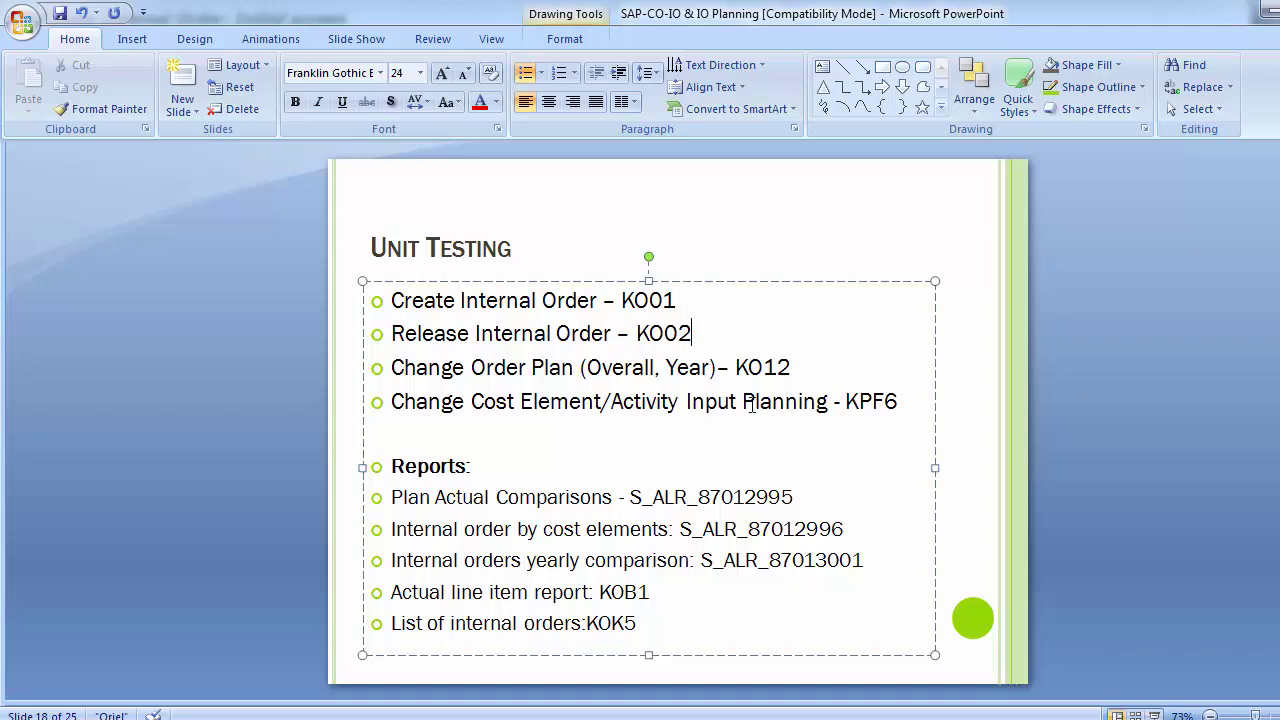
{"action": "left_click", "coordinate": [301, 460]}
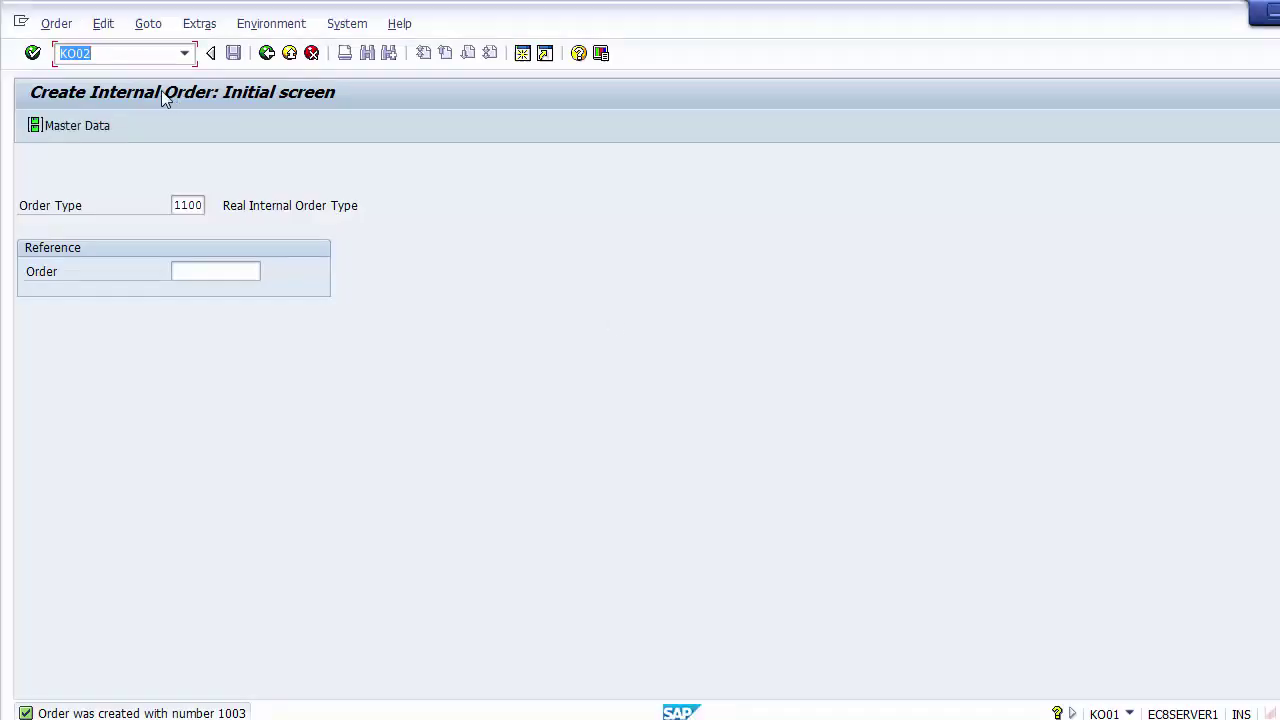
Switch back to SAP, run transaction /nKO02 and open the master data of the newly created internal order
{"action": "type", "text": "KO02"}
{"action": "key", "text": "Home"}
{"action": "type", "text": "/n"}
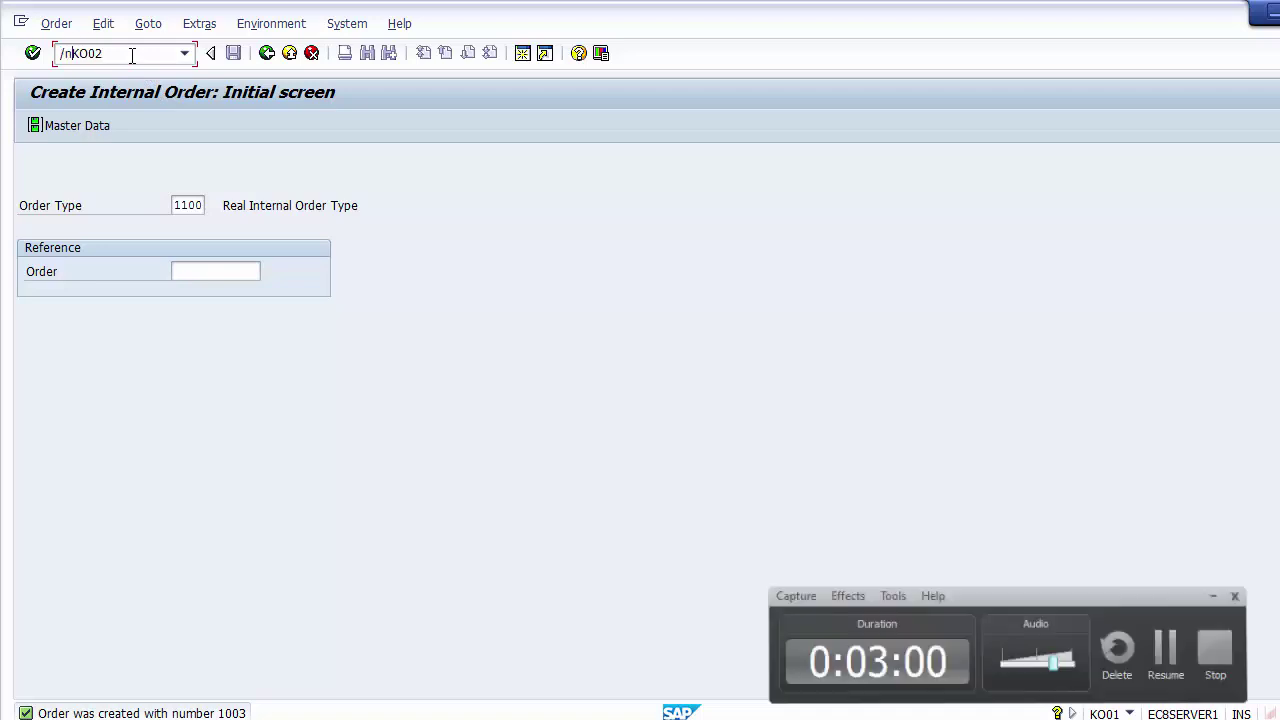
{"action": "key", "text": "Return"}
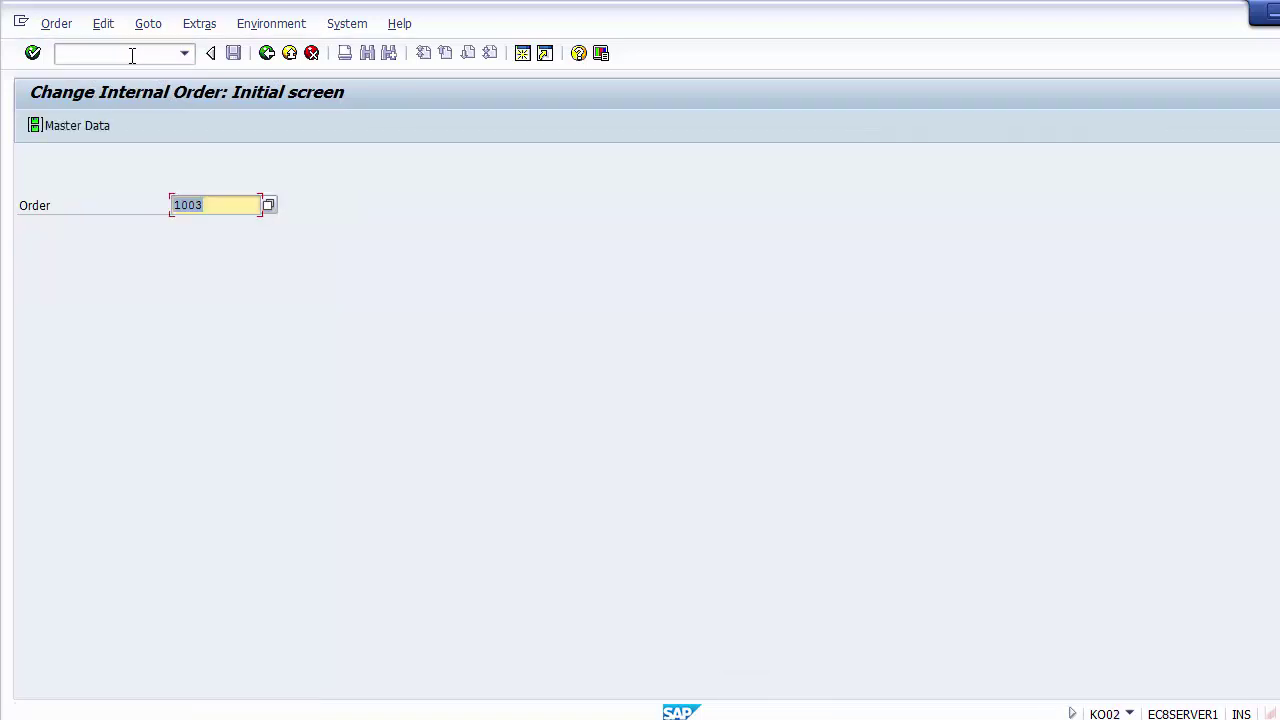
{"action": "left_click", "coordinate": [224, 207]}
{"action": "key", "text": "Return"}
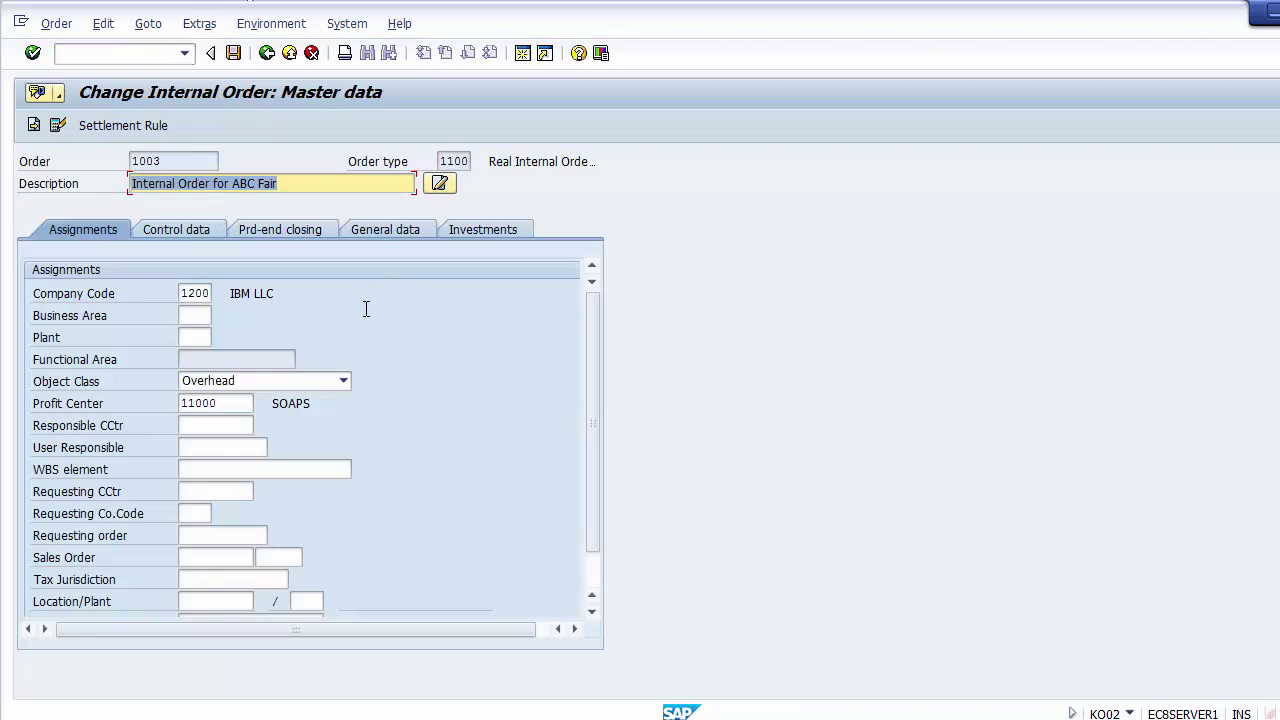
Release the internal order from its control data, save the change and exit the transaction
{"action": "left_click", "coordinate": [175, 230]}
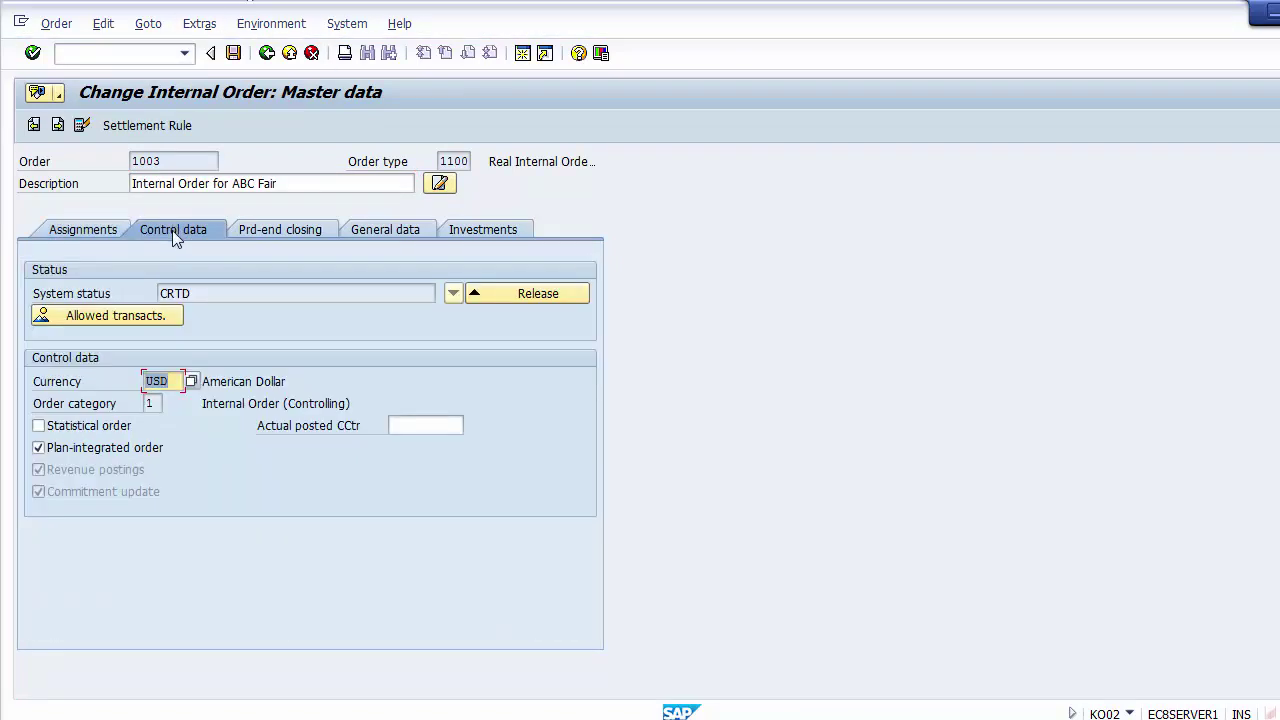
{"action": "left_click", "coordinate": [535, 297]}
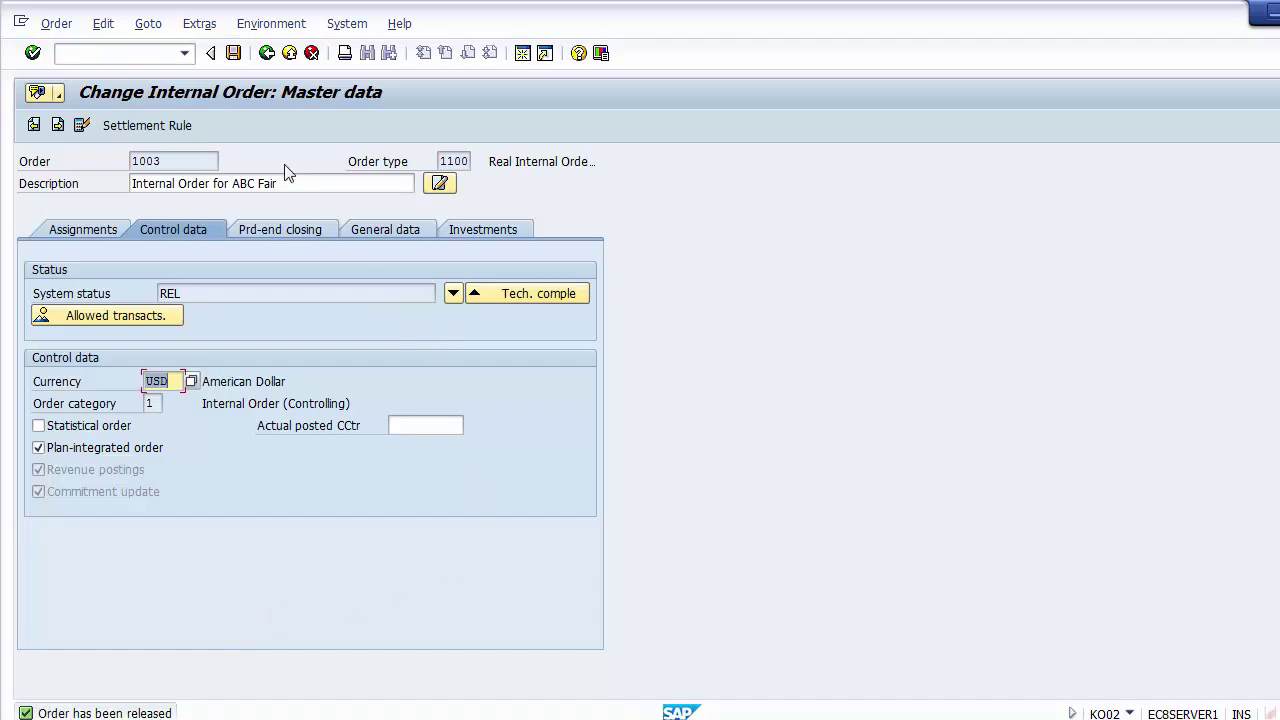
{"action": "left_click", "coordinate": [234, 53]}
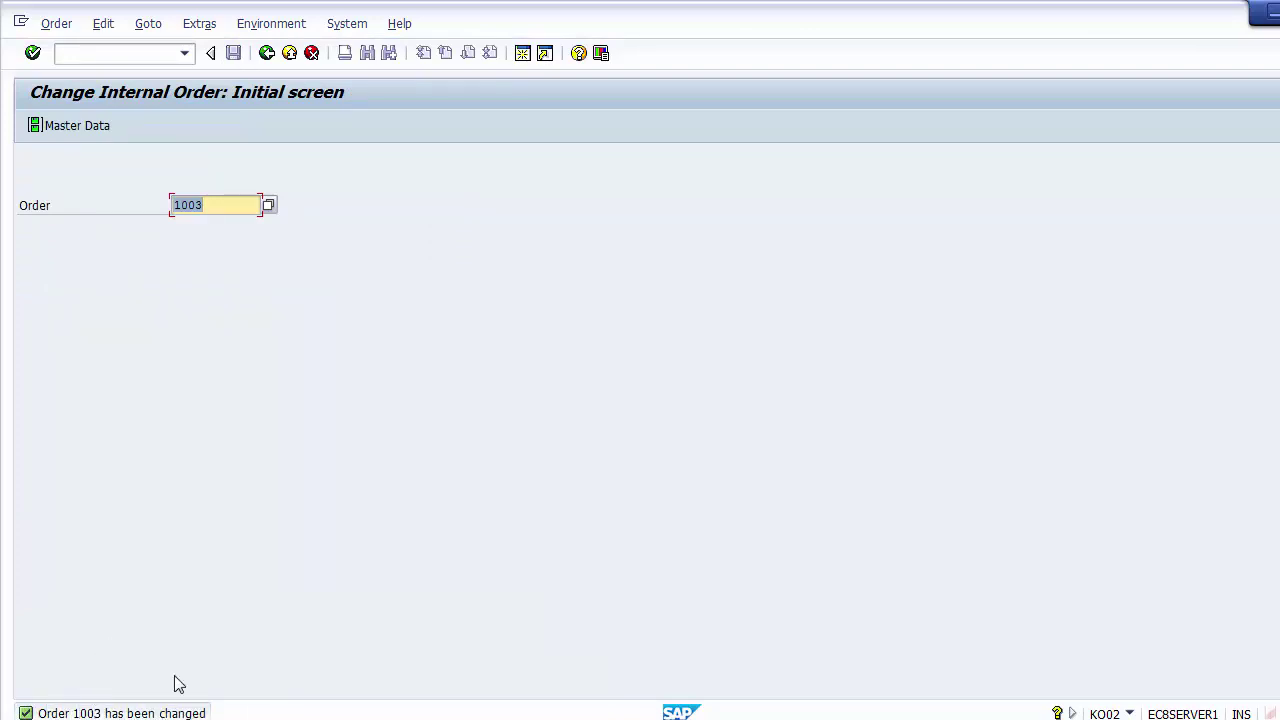
{"action": "left_click", "coordinate": [289, 53]}
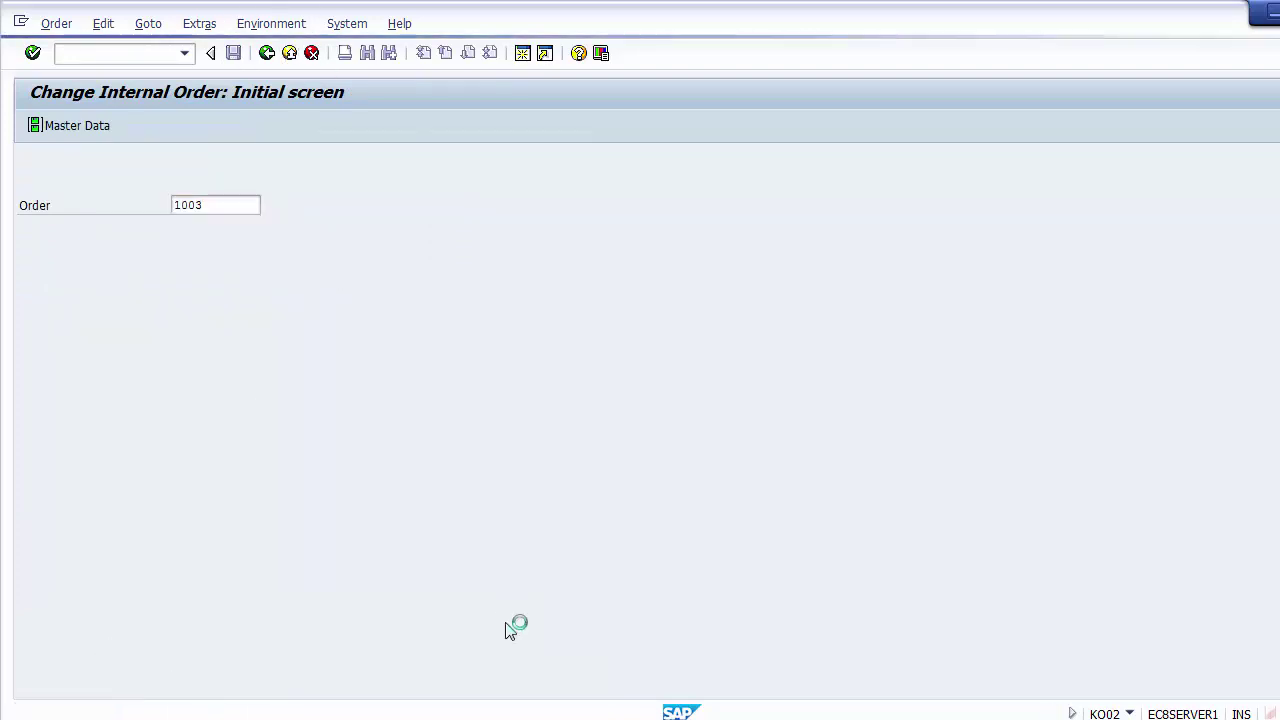
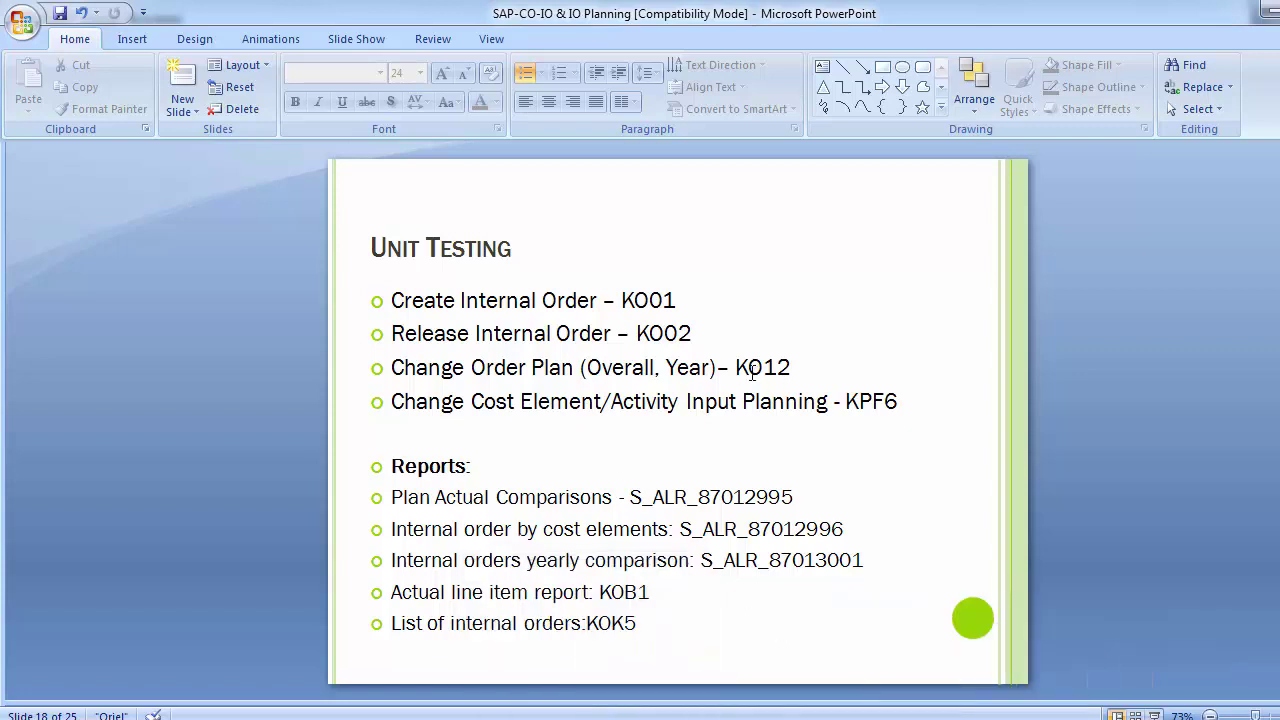
Switch from the slide back to SAP and start transaction KO12 for changing overall order planning
{"action": "left_click", "coordinate": [460, 630]}
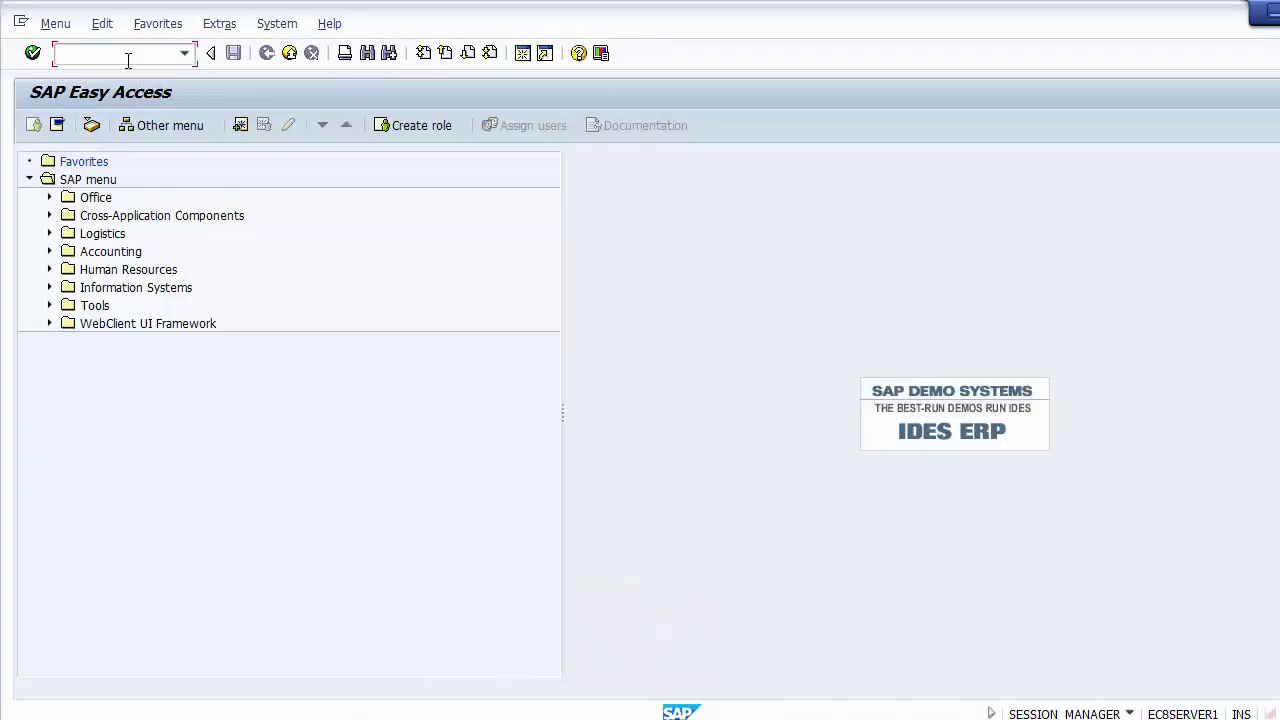
{"action": "type", "text": "KO12"}
{"action": "key", "text": "Return"}
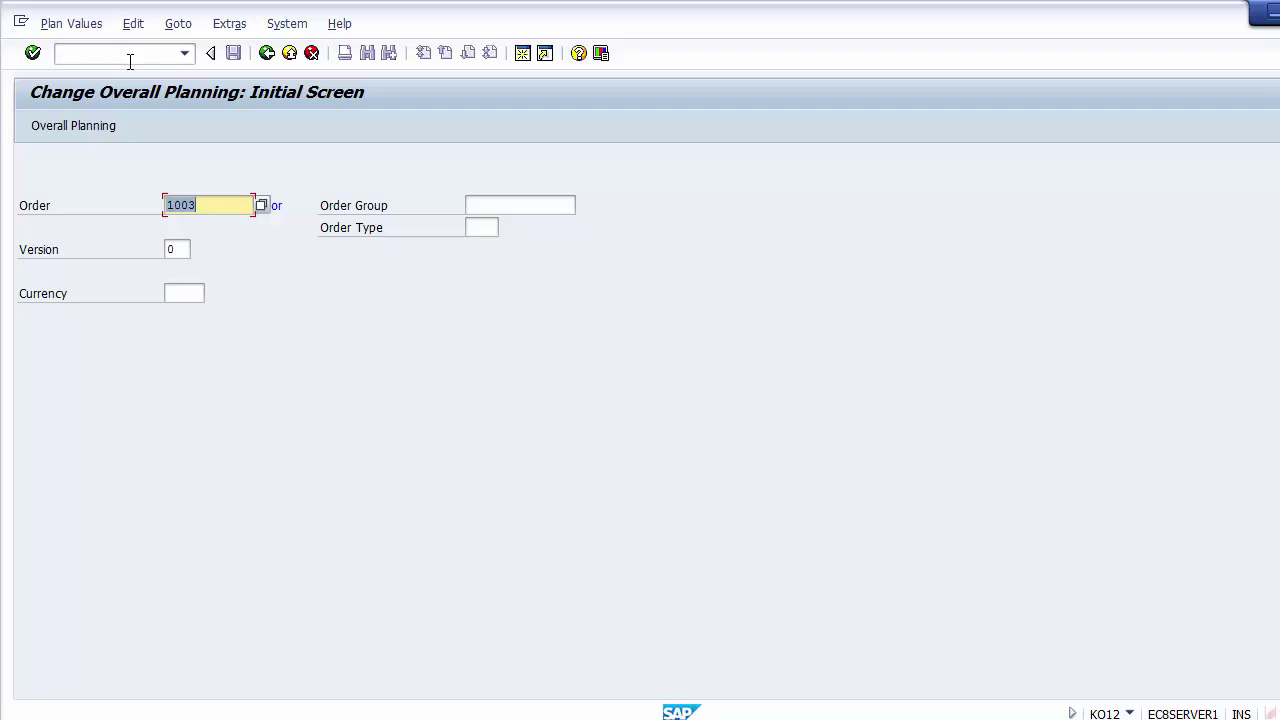
Open overall planning for the ABC Fair order using version 0 and currency USD
{"action": "left_click", "coordinate": [213, 207]}
{"action": "left_click", "coordinate": [499, 207]}
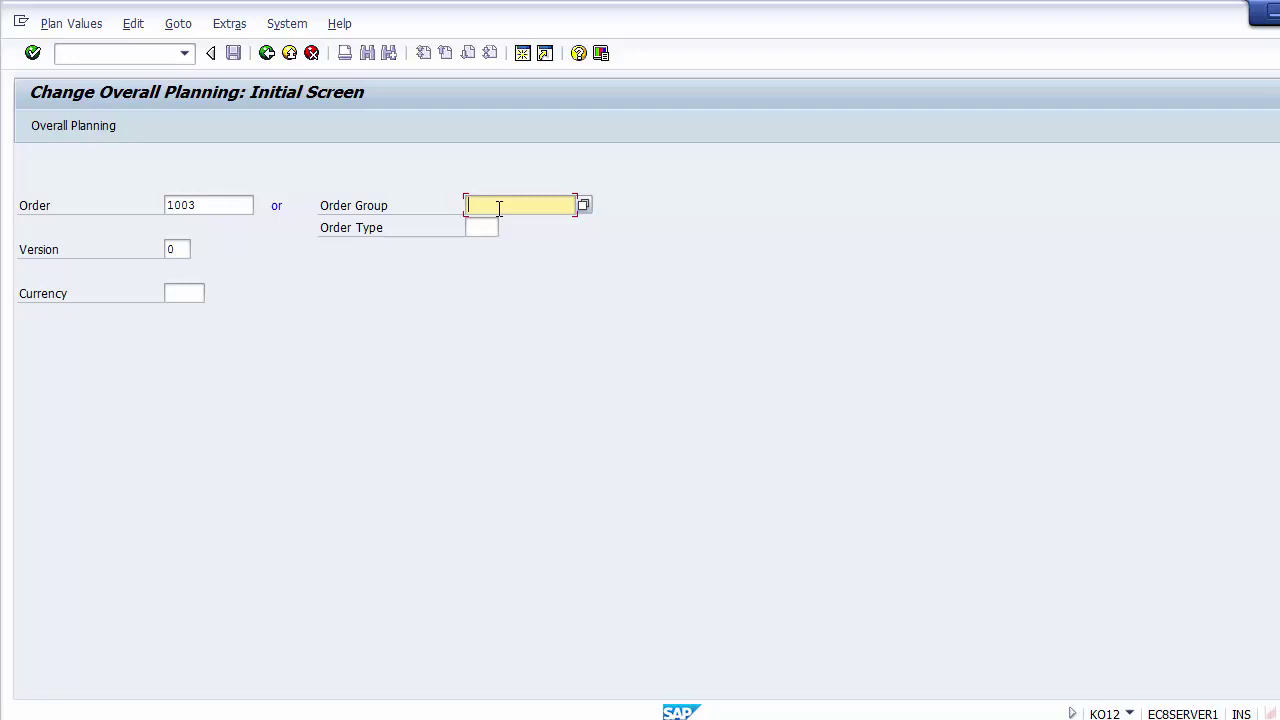
{"action": "left_click", "coordinate": [492, 227]}
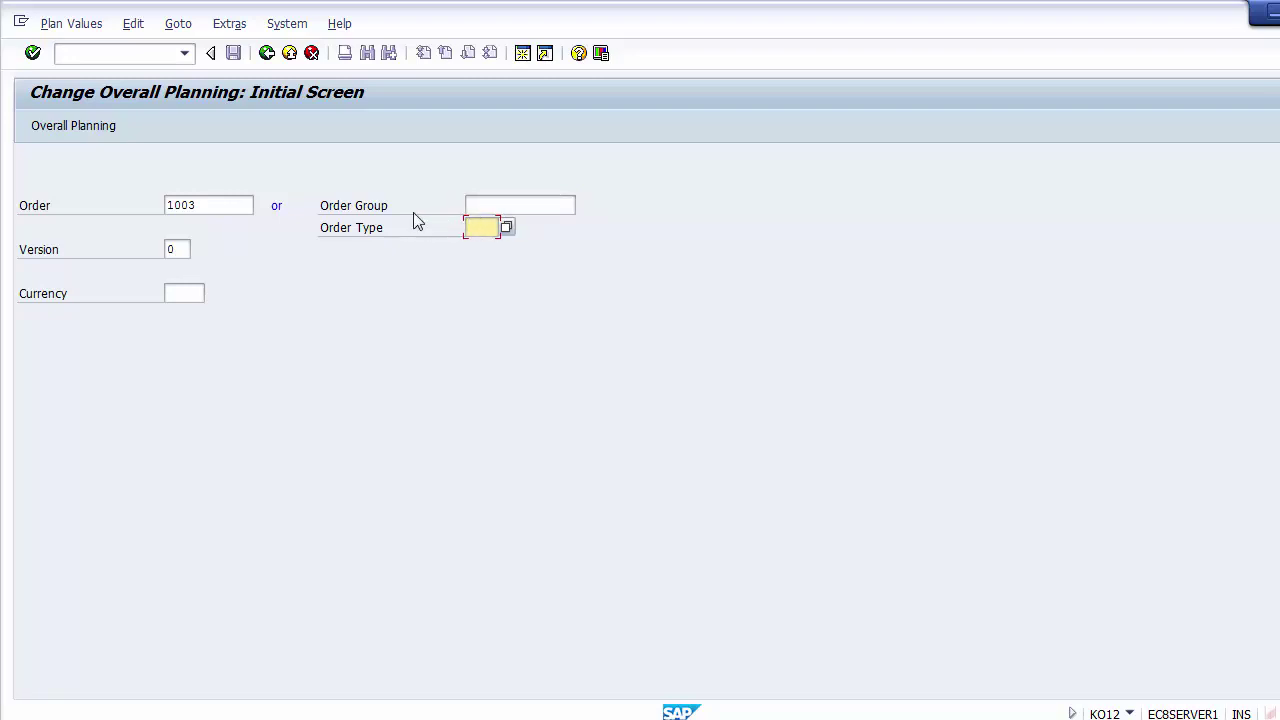
{"action": "left_click", "coordinate": [204, 205]}
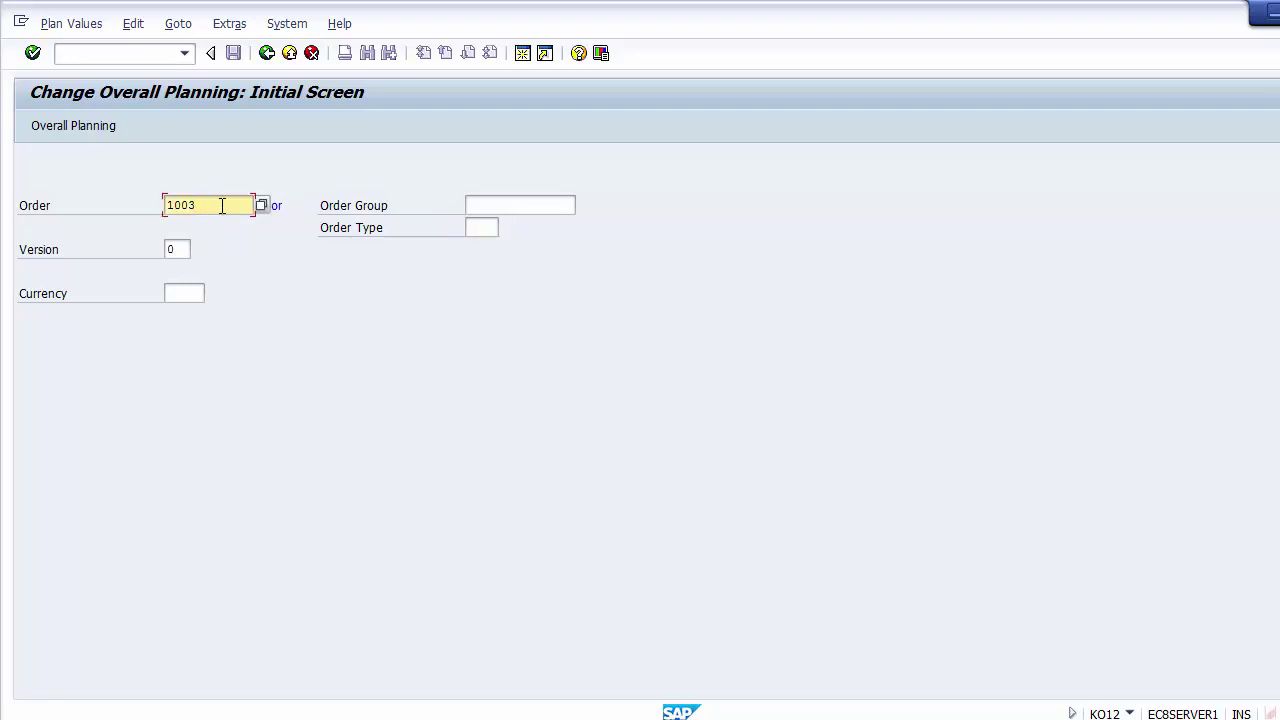
{"action": "left_click", "coordinate": [181, 249]}
{"action": "left_click", "coordinate": [183, 290]}
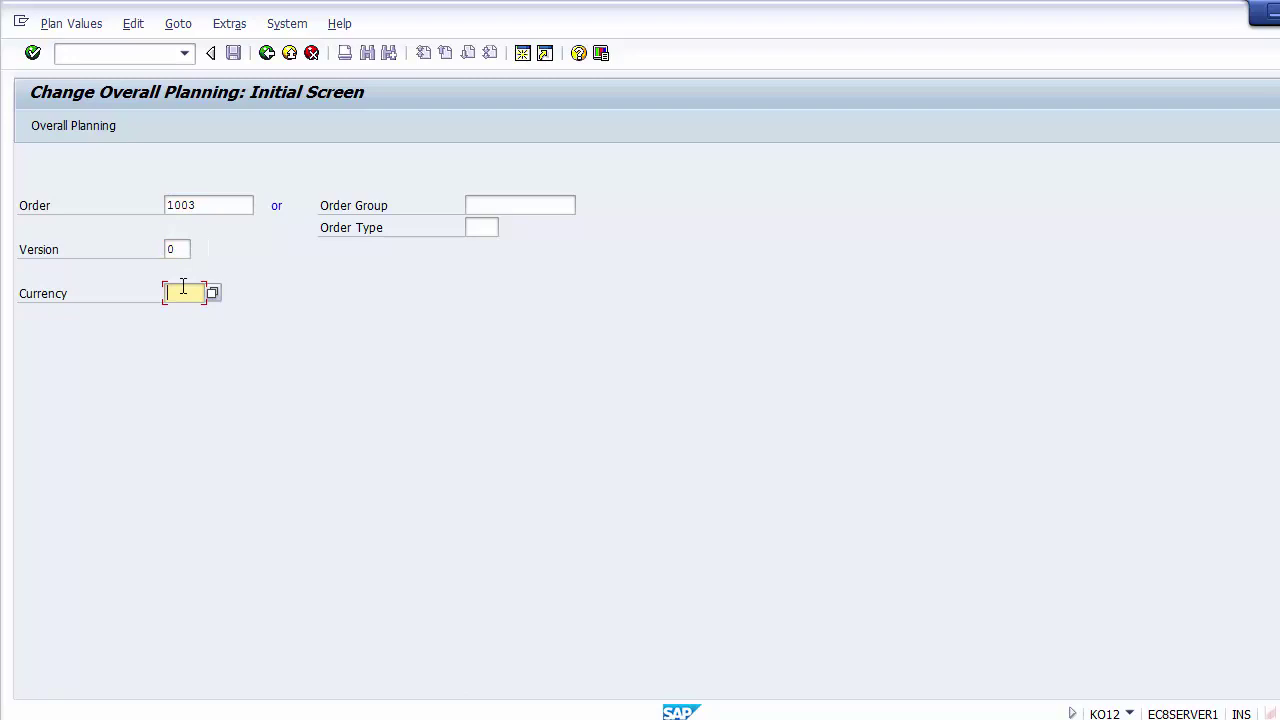
{"action": "type", "text": "USD"}
{"action": "left_click", "coordinate": [78, 128]}
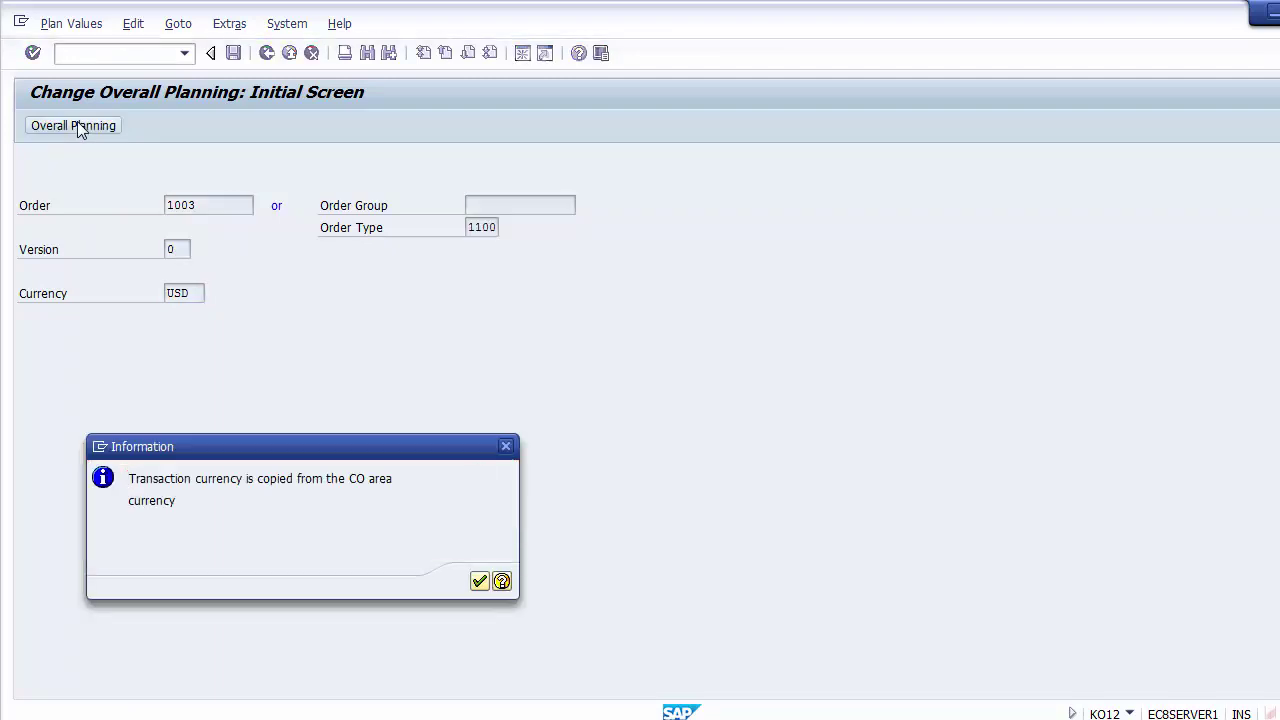
{"action": "key", "text": "Return"}
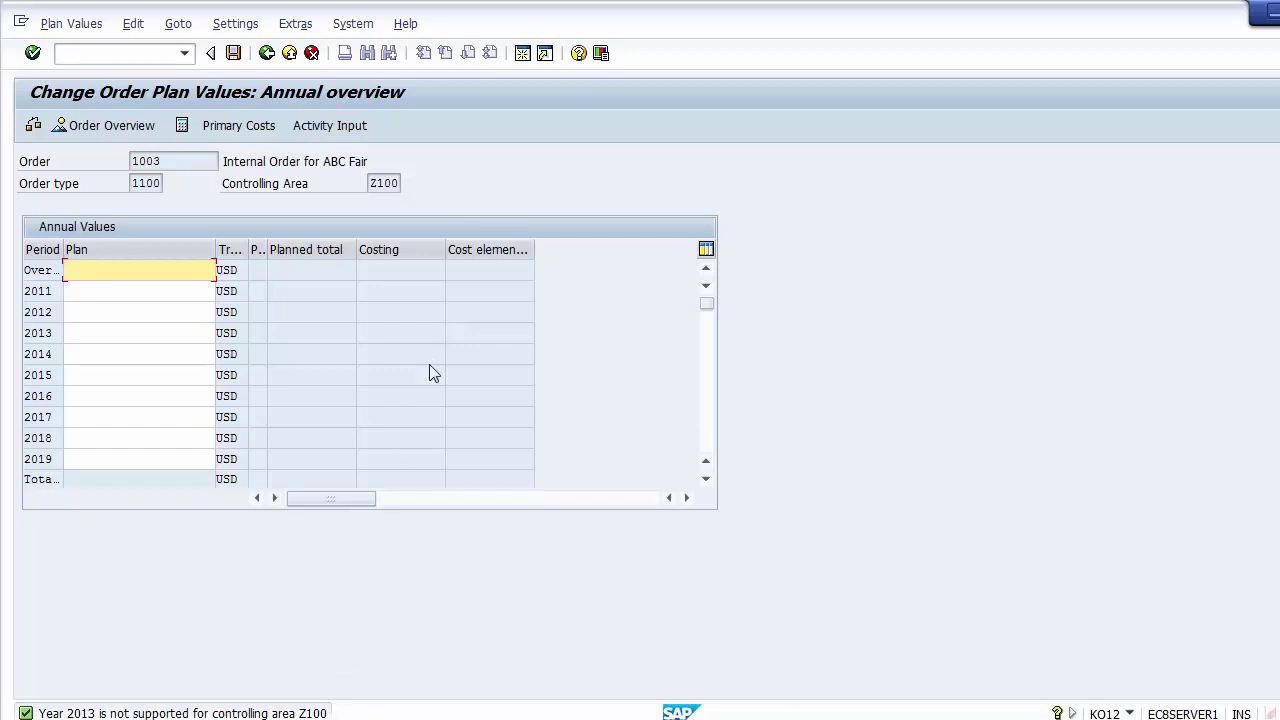
Enter annual plan values of 50000 USD for 2014 and 55000 USD for 2015
{"action": "left_click", "coordinate": [138, 339]}
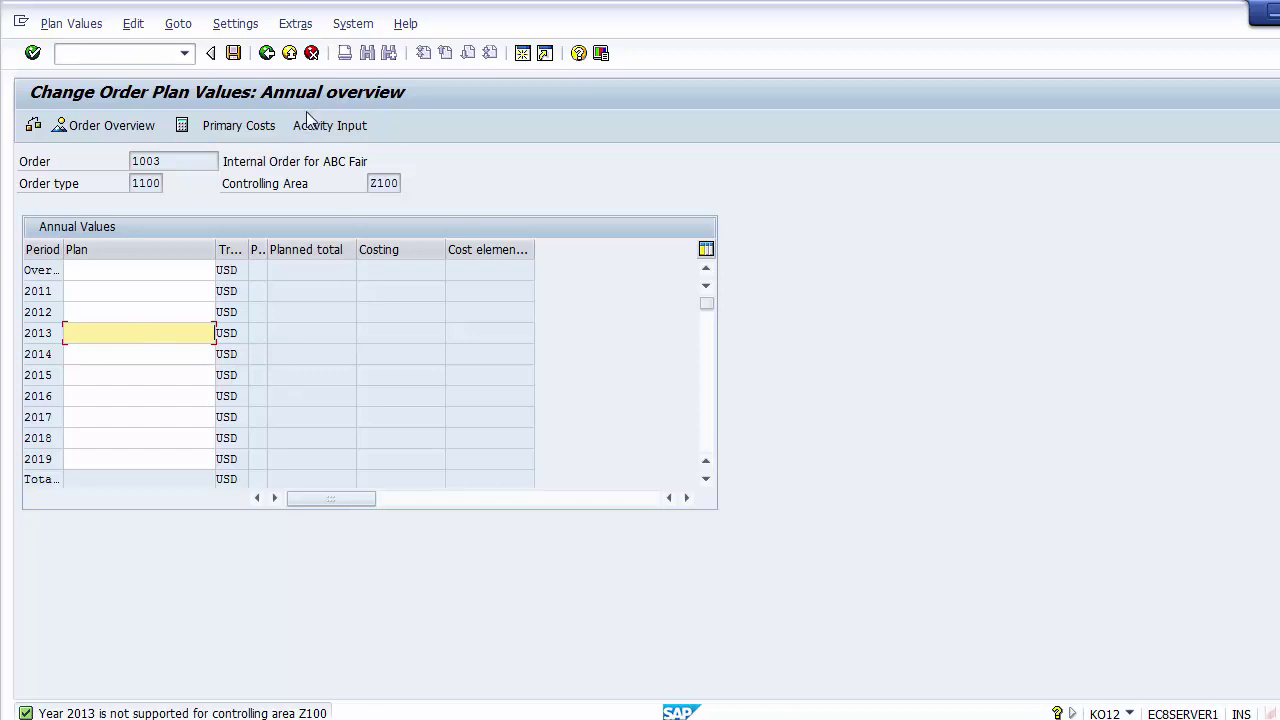
{"action": "left_click_drag", "start_coordinate": [322, 161], "coordinate": [374, 165]}
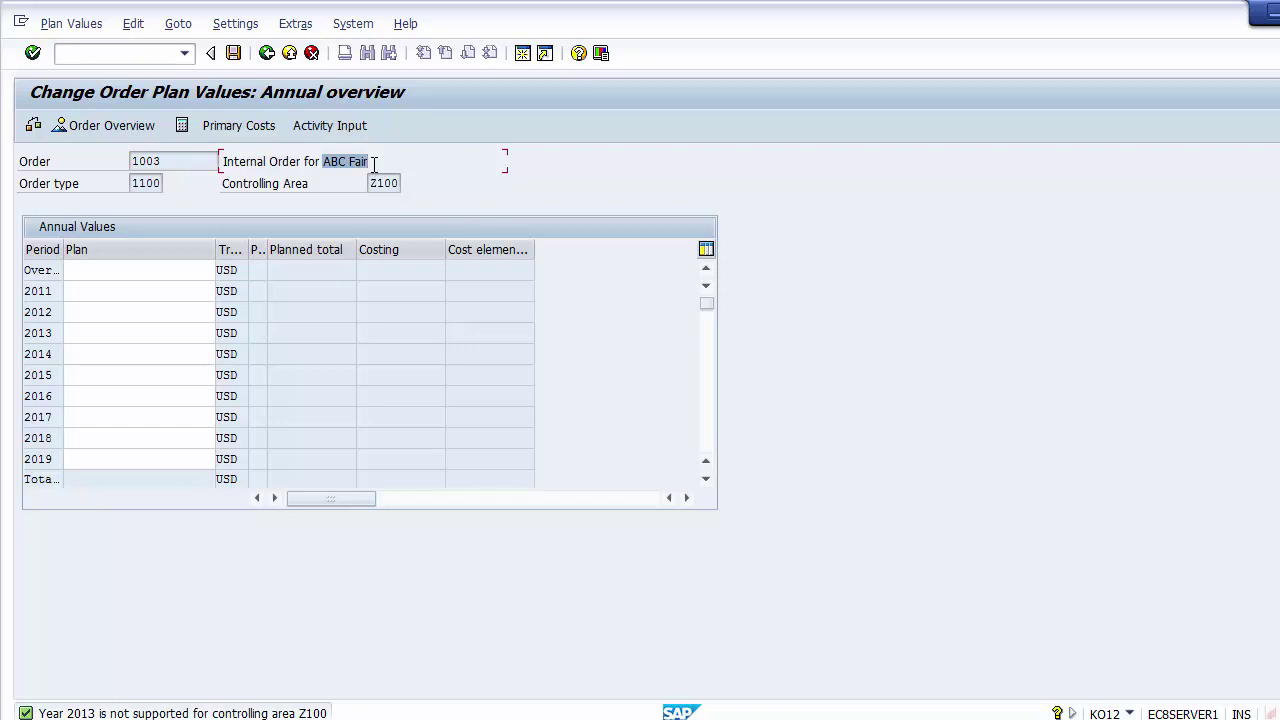
{"action": "left_click", "coordinate": [148, 351]}
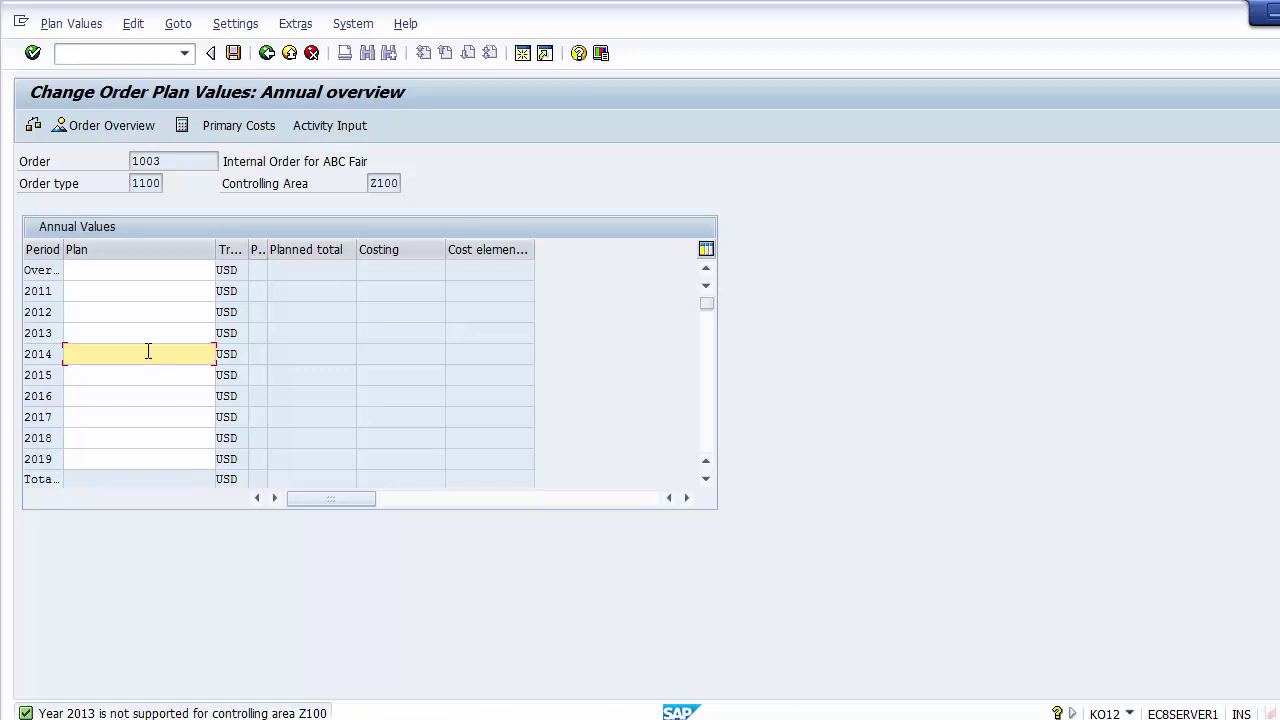
{"action": "type", "text": "50000"}
{"action": "key", "text": "Down"}
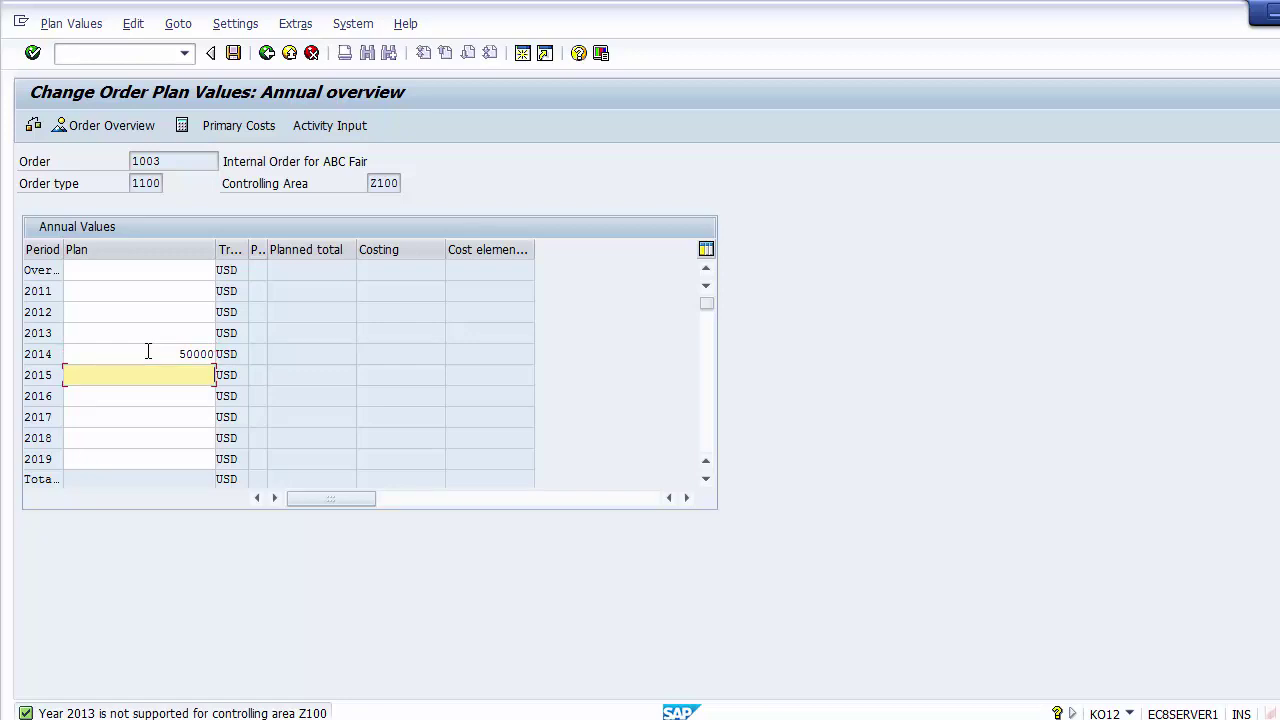
{"action": "type", "text": "55000"}
{"action": "key", "text": "Down"}
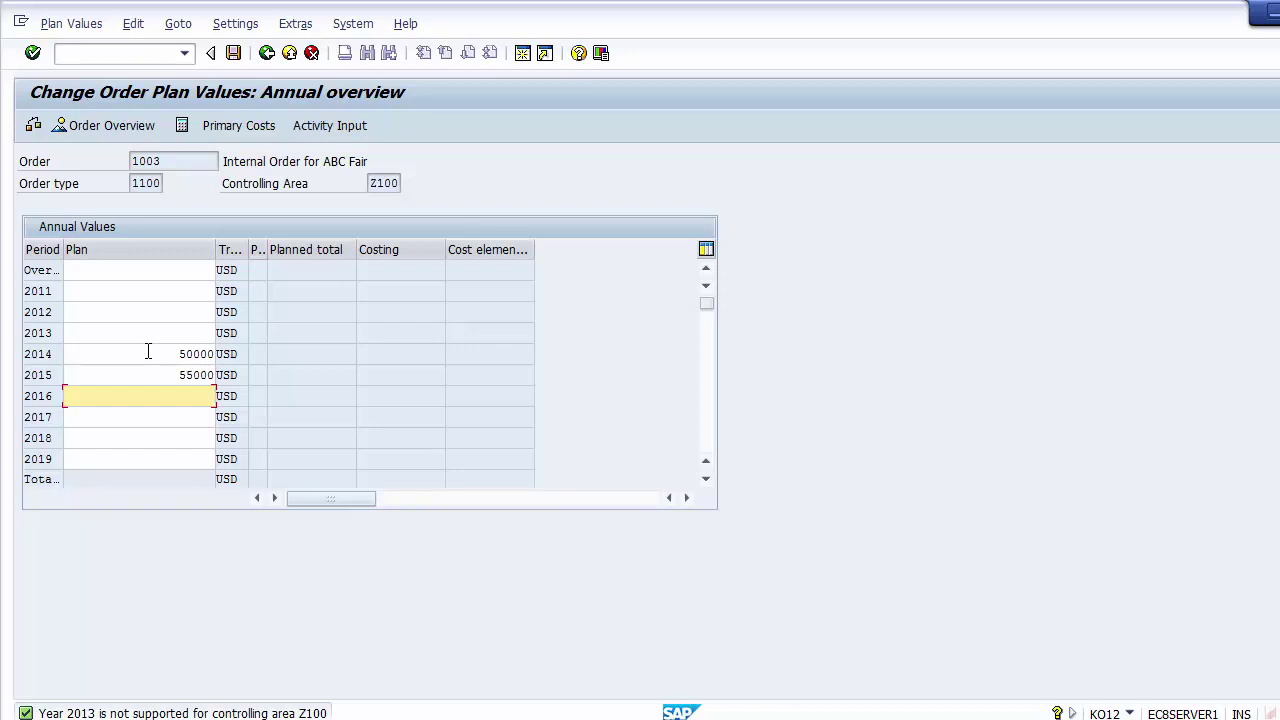
{"action": "left_click", "coordinate": [148, 353]}
{"action": "left_click", "coordinate": [148, 372]}
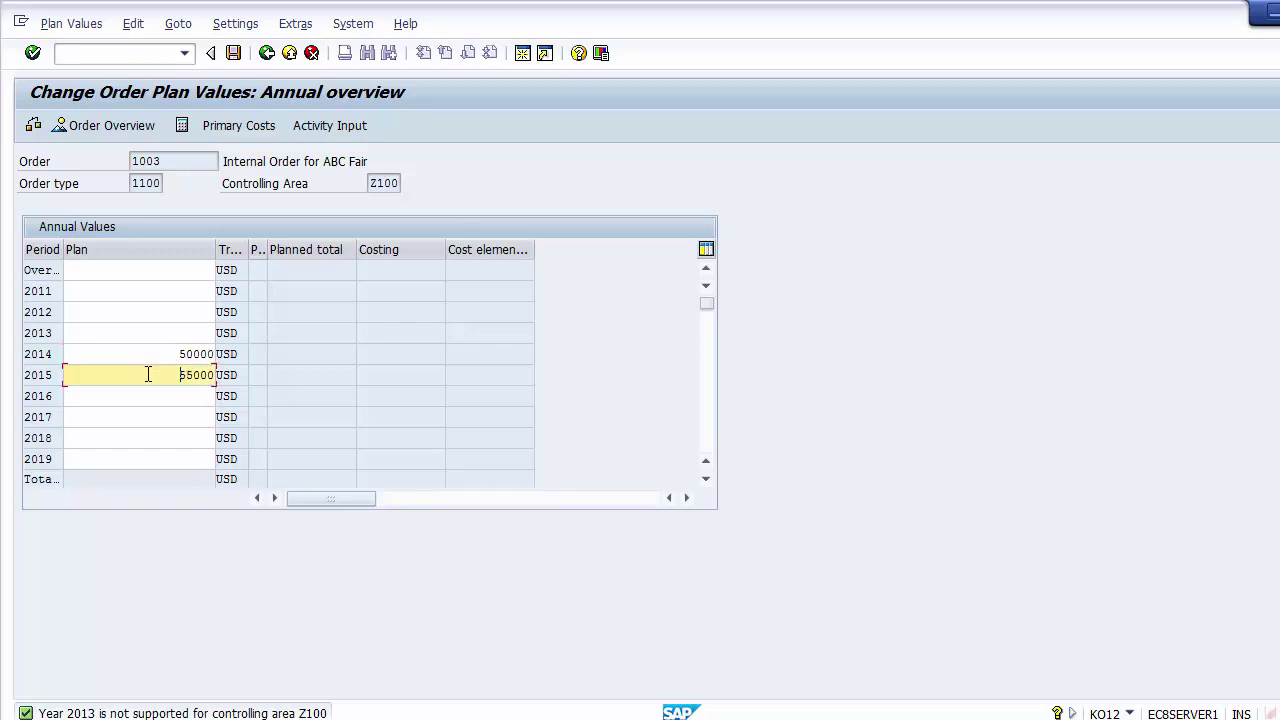
{"action": "left_click", "coordinate": [148, 391]}
{"action": "left_click", "coordinate": [148, 370]}
{"action": "left_click", "coordinate": [147, 353]}
{"action": "left_click", "coordinate": [150, 377]}
{"action": "left_click", "coordinate": [151, 394]}
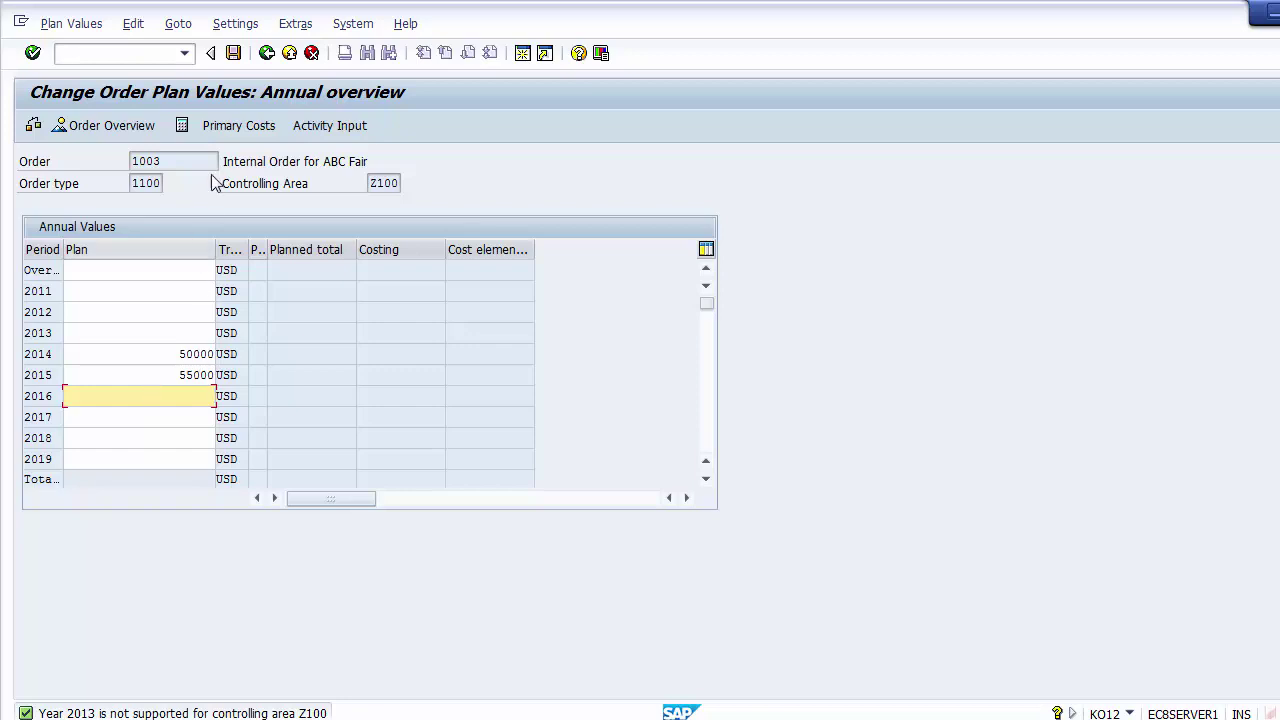
Save the order's annual plan values and go back out of the overall planning transaction
{"action": "left_click", "coordinate": [234, 53]}
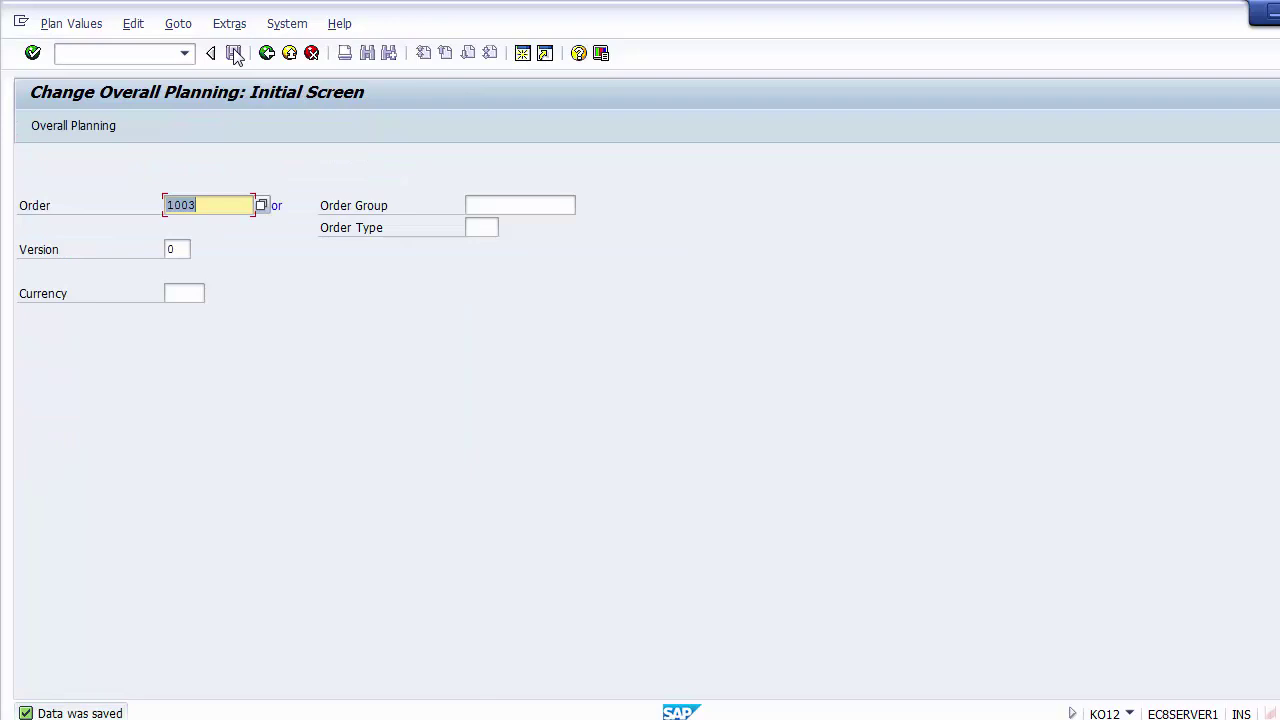
{"action": "left_click", "coordinate": [266, 53]}
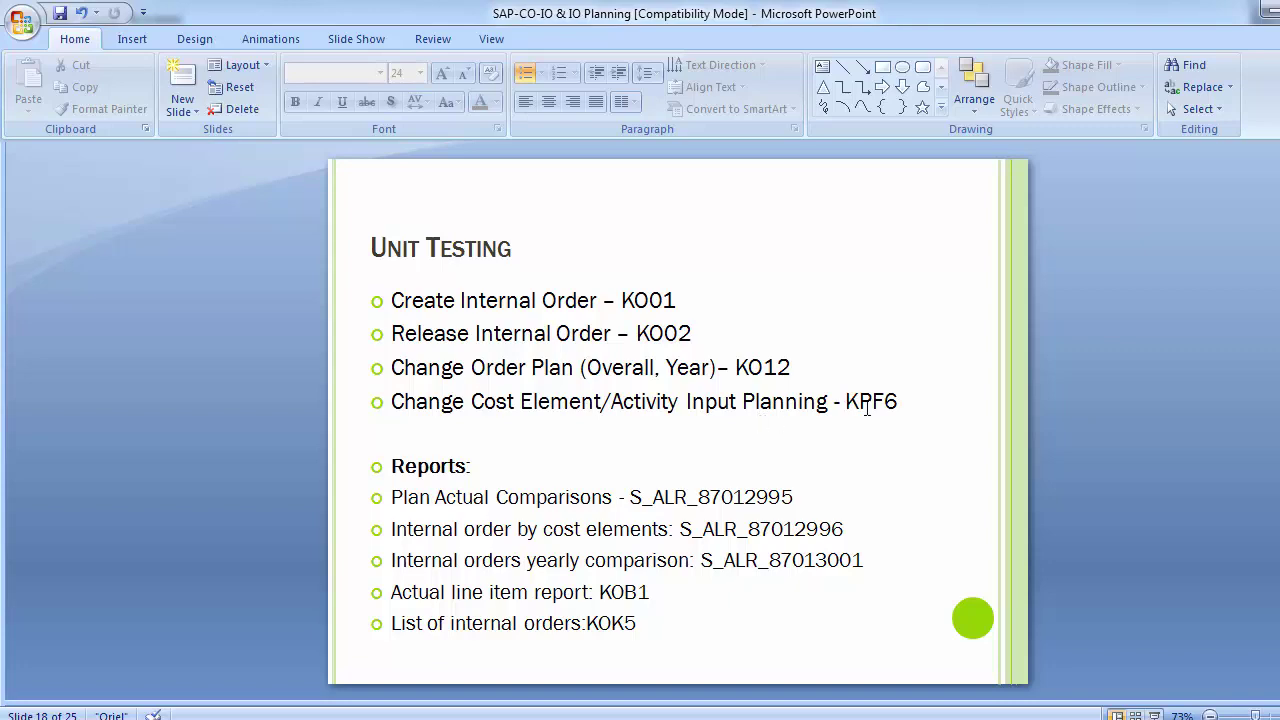
Switch from the slide back to SAP and start transaction KPF6 for changing cost element and activity input planning
{"action": "key", "text": "alt+Tab"}
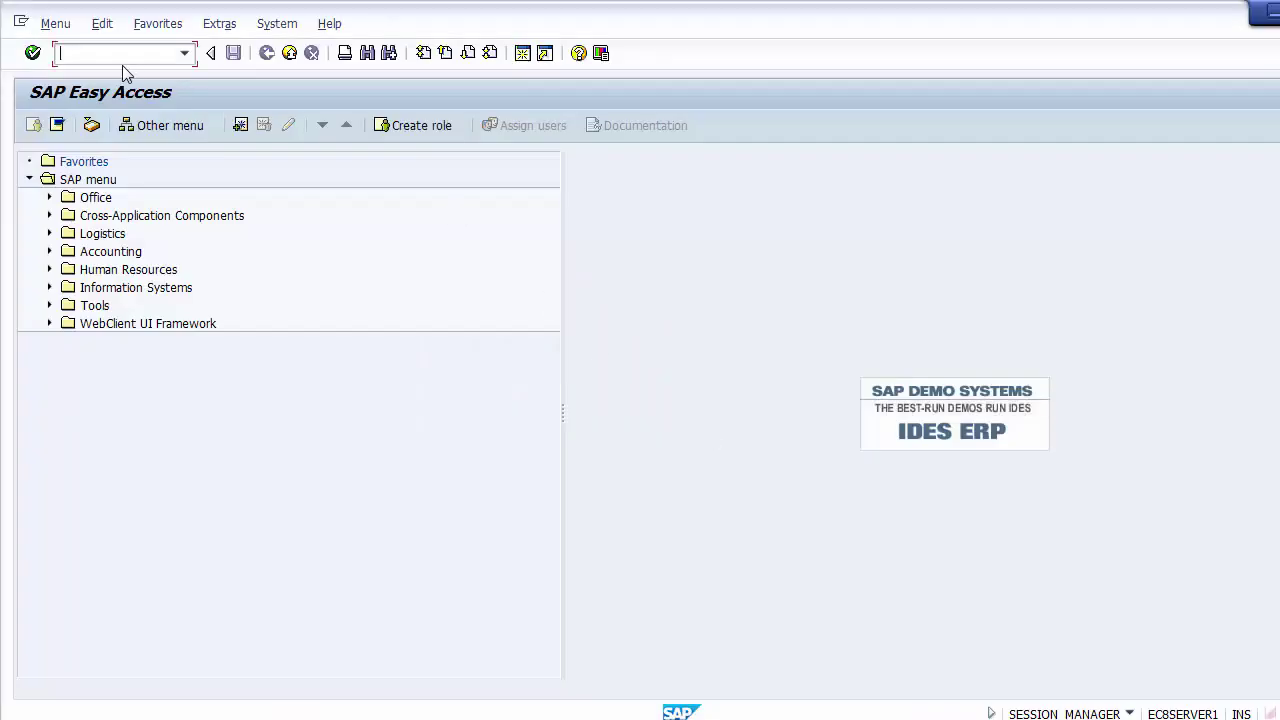
{"action": "type", "text": "kpf6"}
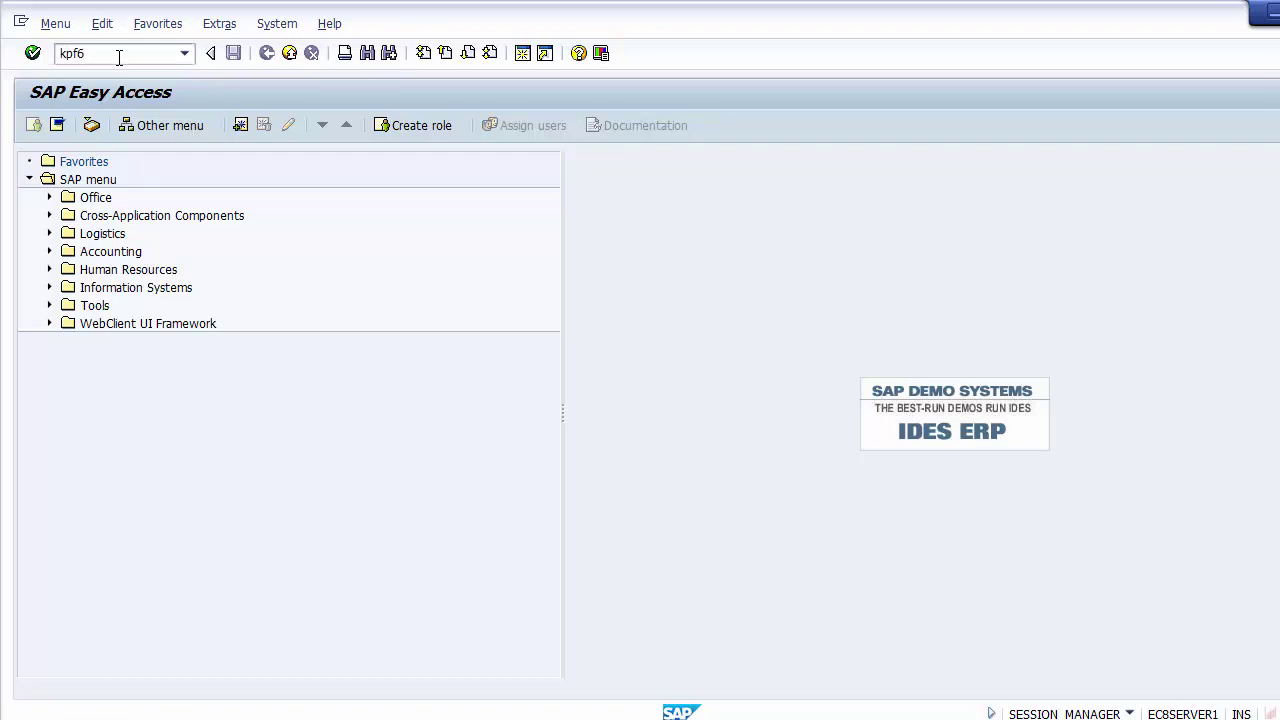
{"action": "key", "text": "Return"}
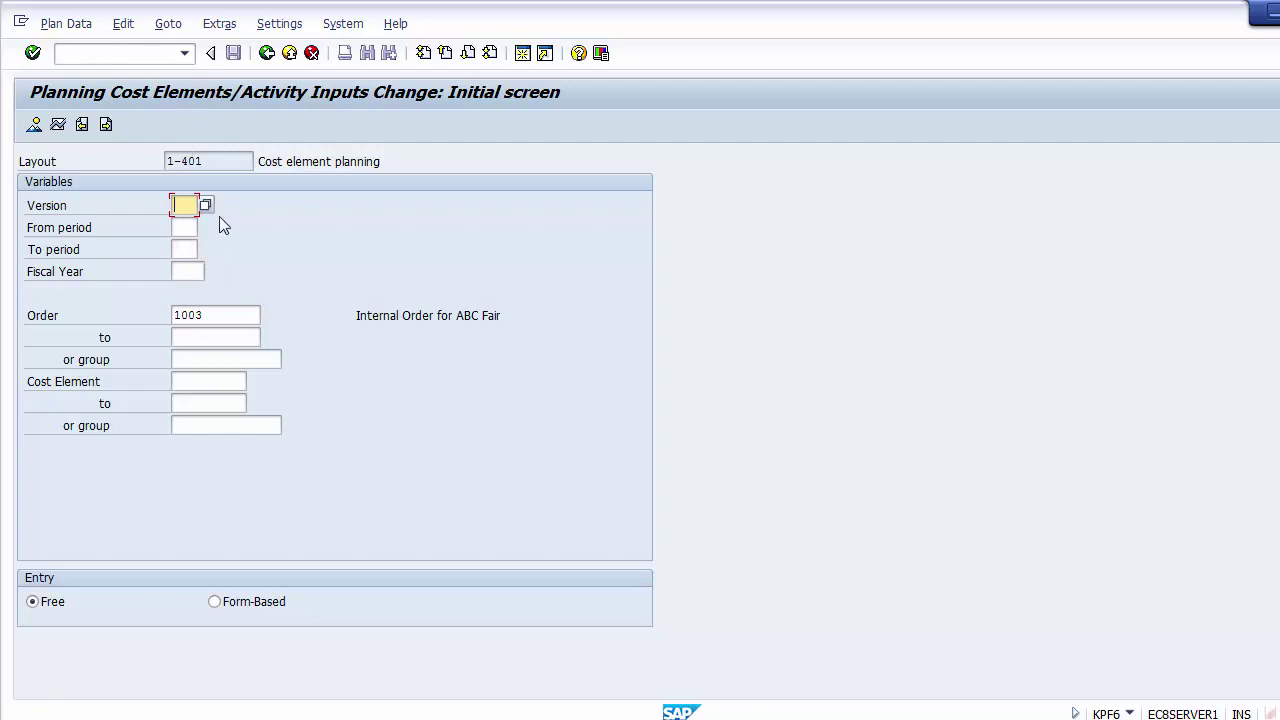
Look through the available planning layouts from 1-401 to 1-404 and return to layout 1-401 for cost element planning
{"action": "left_click", "coordinate": [52, 166]}
{"action": "left_click", "coordinate": [196, 162]}
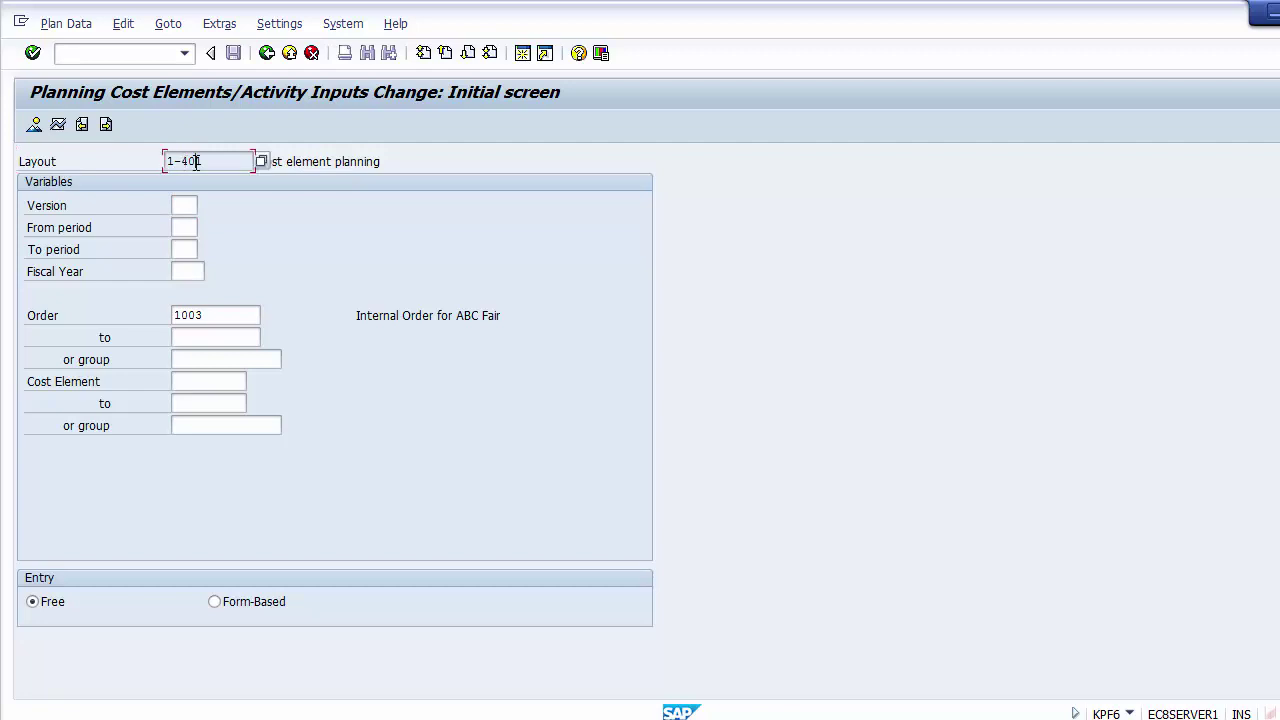
{"action": "left_click", "coordinate": [106, 126]}
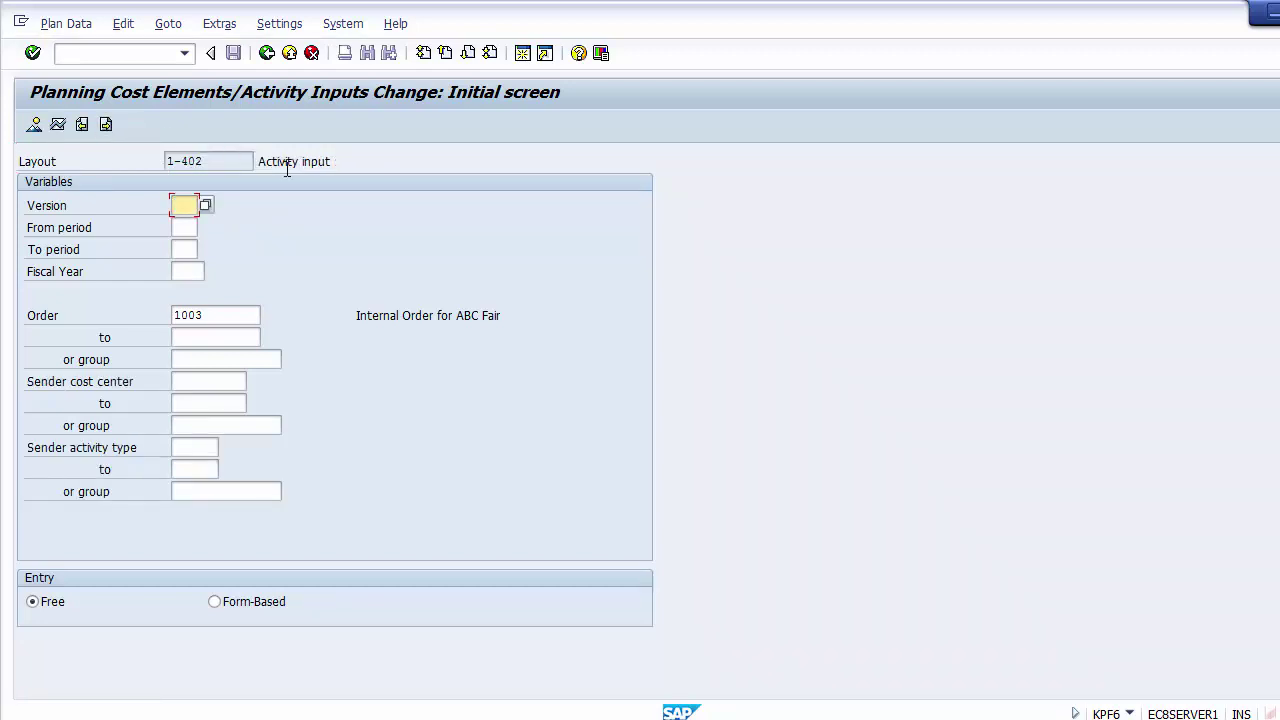
{"action": "left_click_drag", "start_coordinate": [263, 163], "coordinate": [345, 159]}
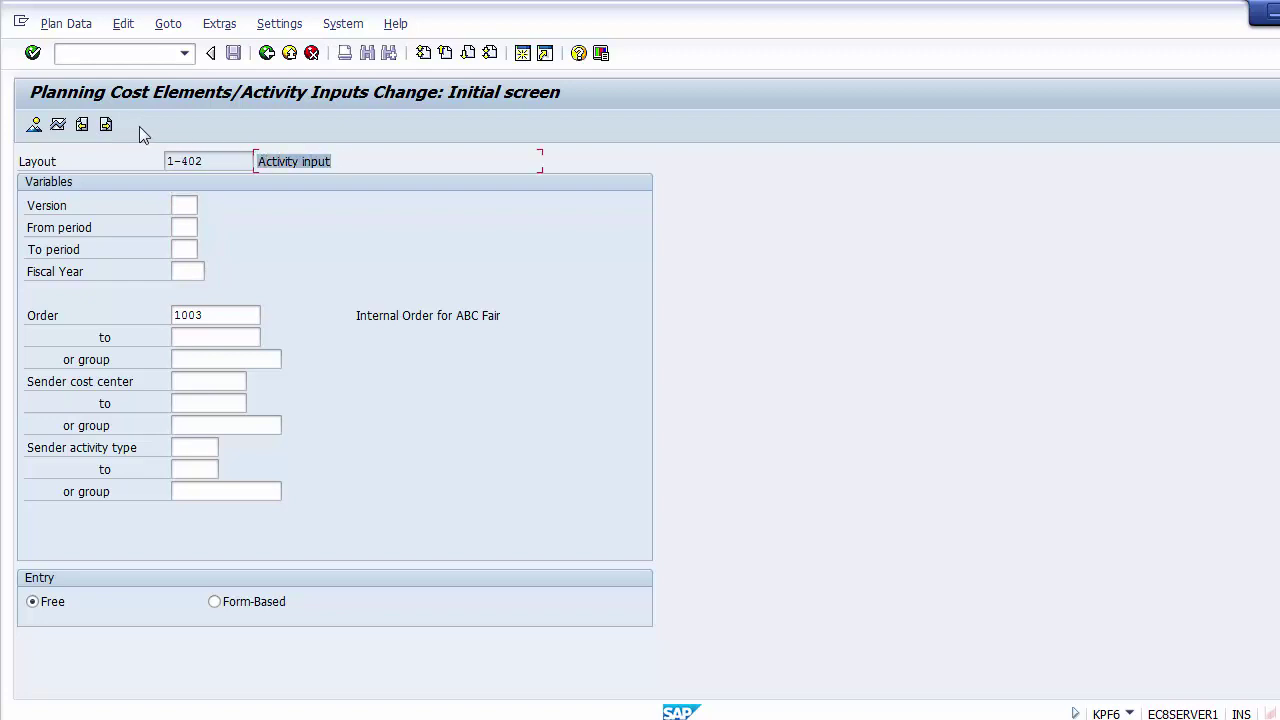
{"action": "left_click", "coordinate": [107, 130]}
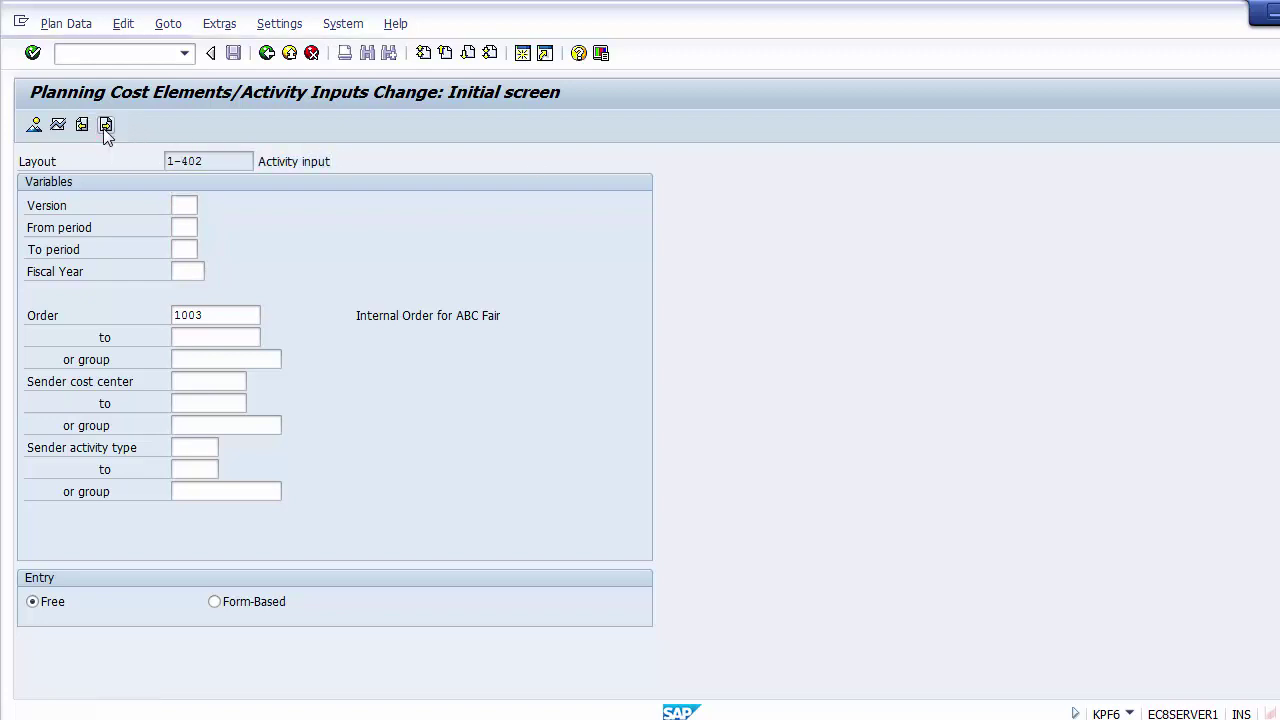
{"action": "left_click", "coordinate": [282, 155]}
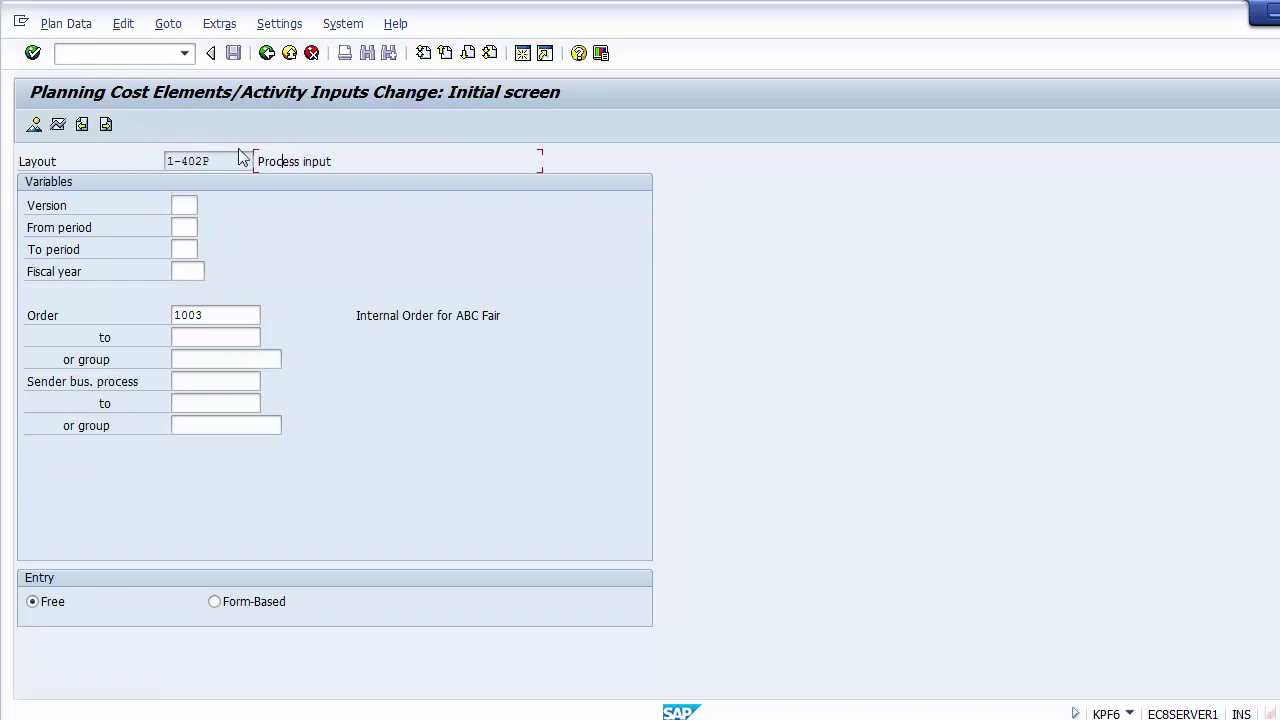
{"action": "left_click", "coordinate": [105, 124]}
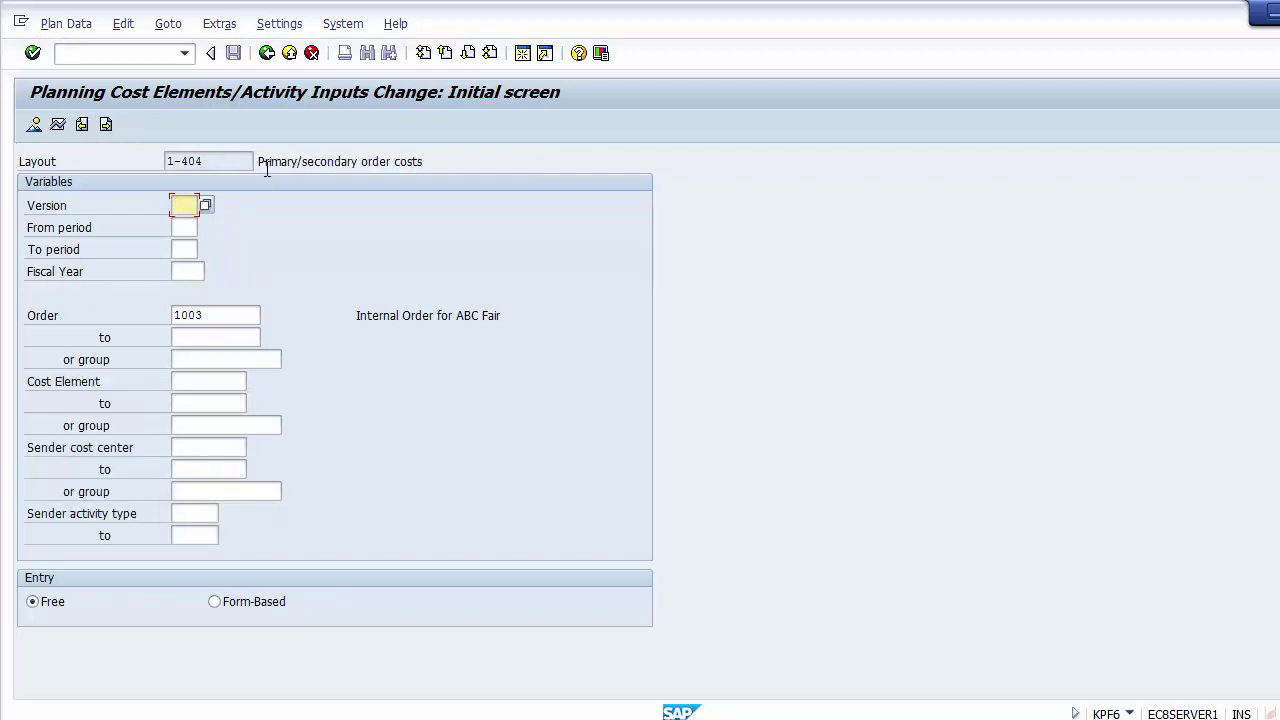
{"action": "left_click_drag", "start_coordinate": [262, 165], "coordinate": [449, 178]}
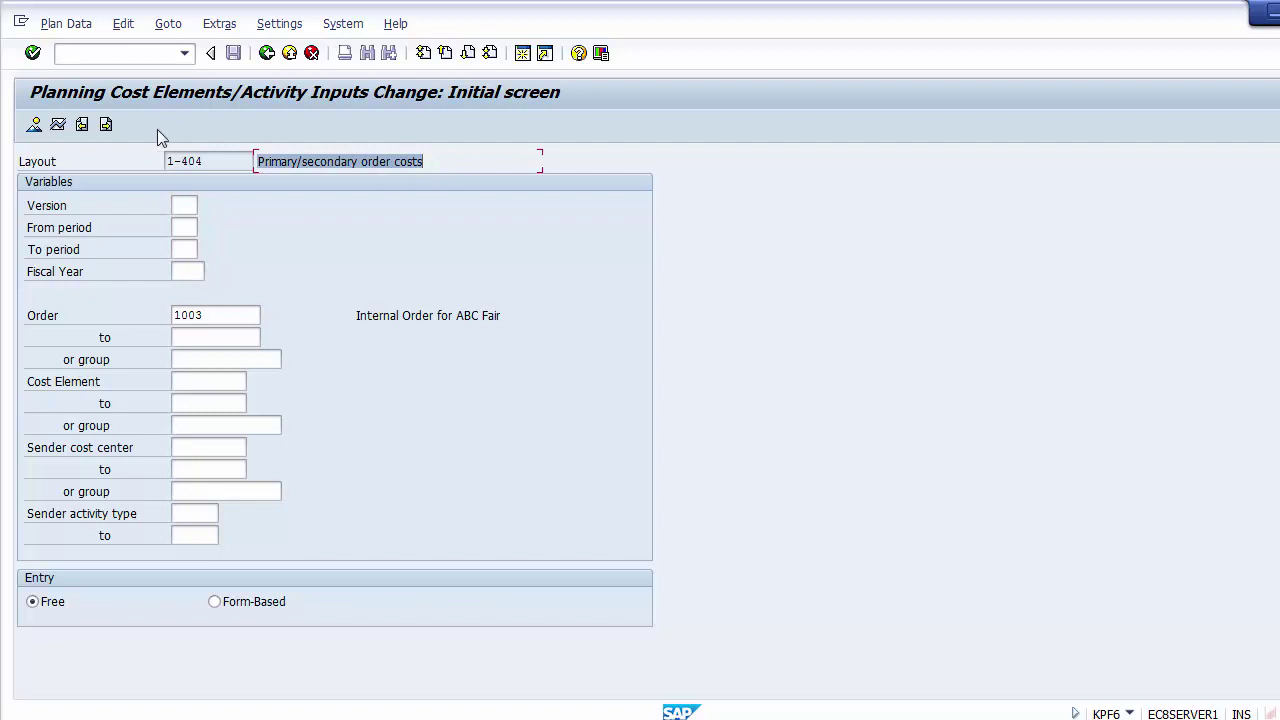
{"action": "left_click", "coordinate": [82, 125]}
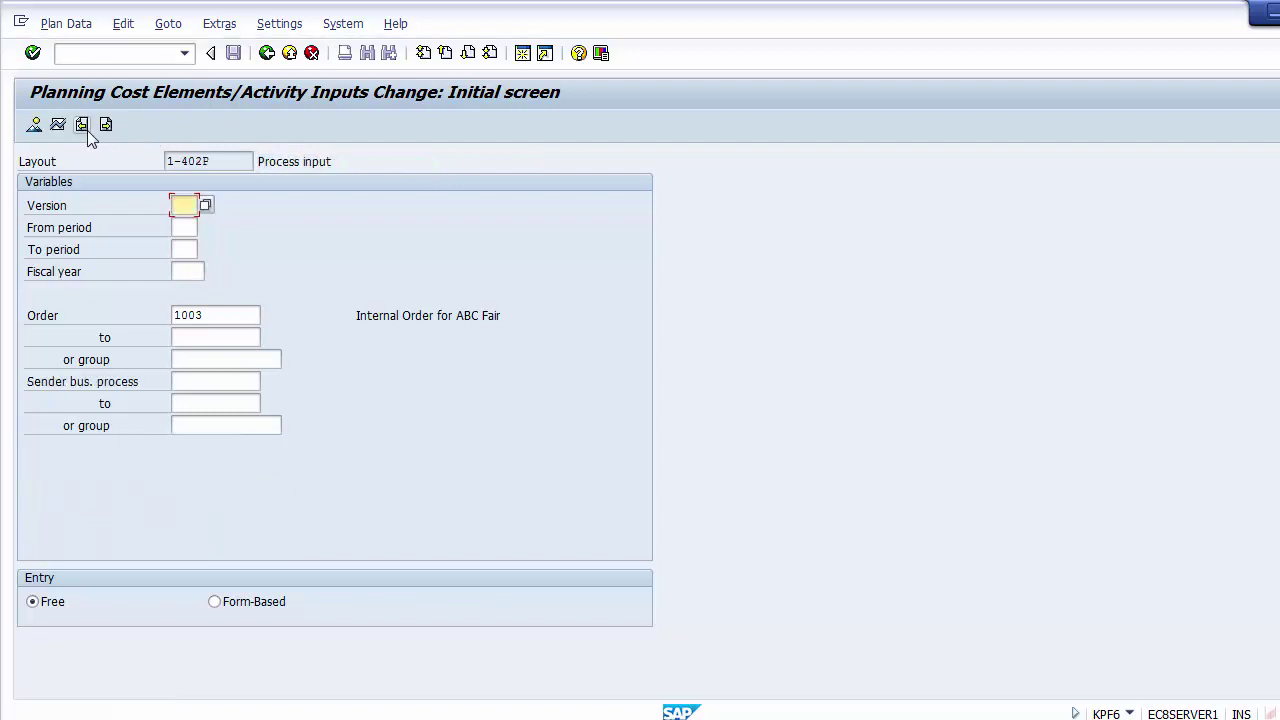
{"action": "left_click", "coordinate": [86, 130]}
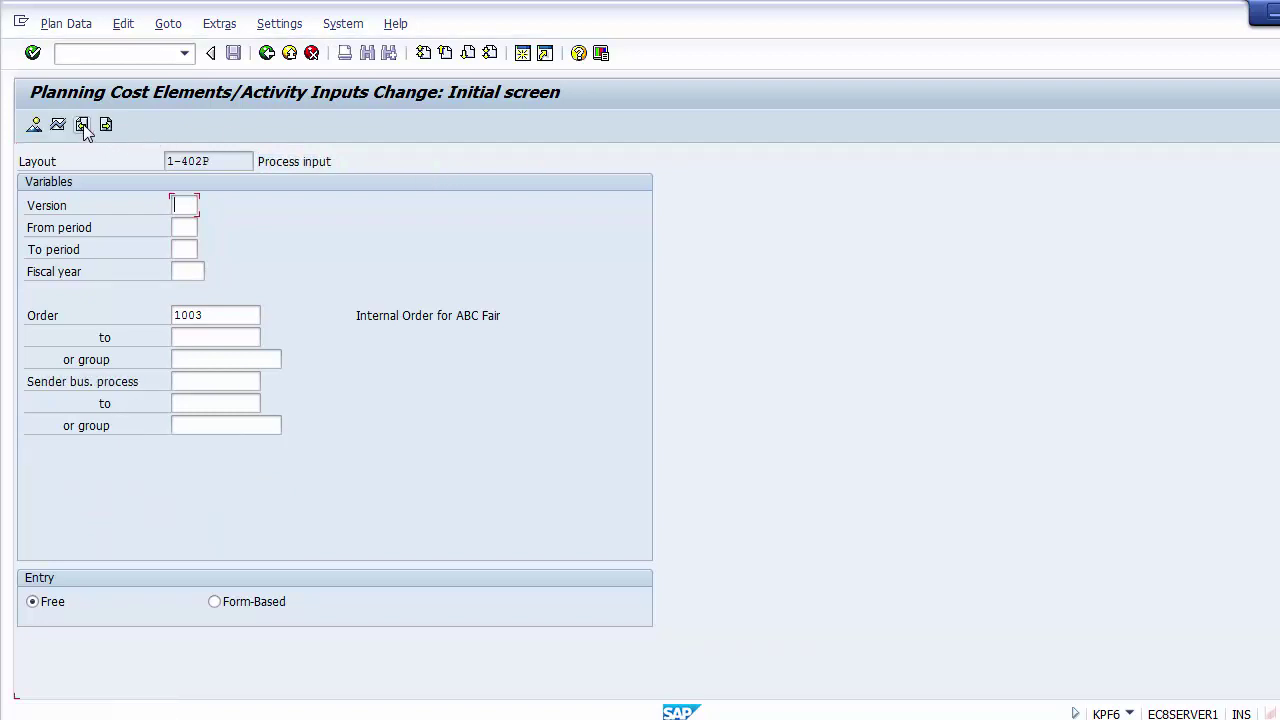
{"action": "left_click", "coordinate": [86, 132]}
{"action": "left_click_drag", "start_coordinate": [259, 162], "coordinate": [352, 161]}
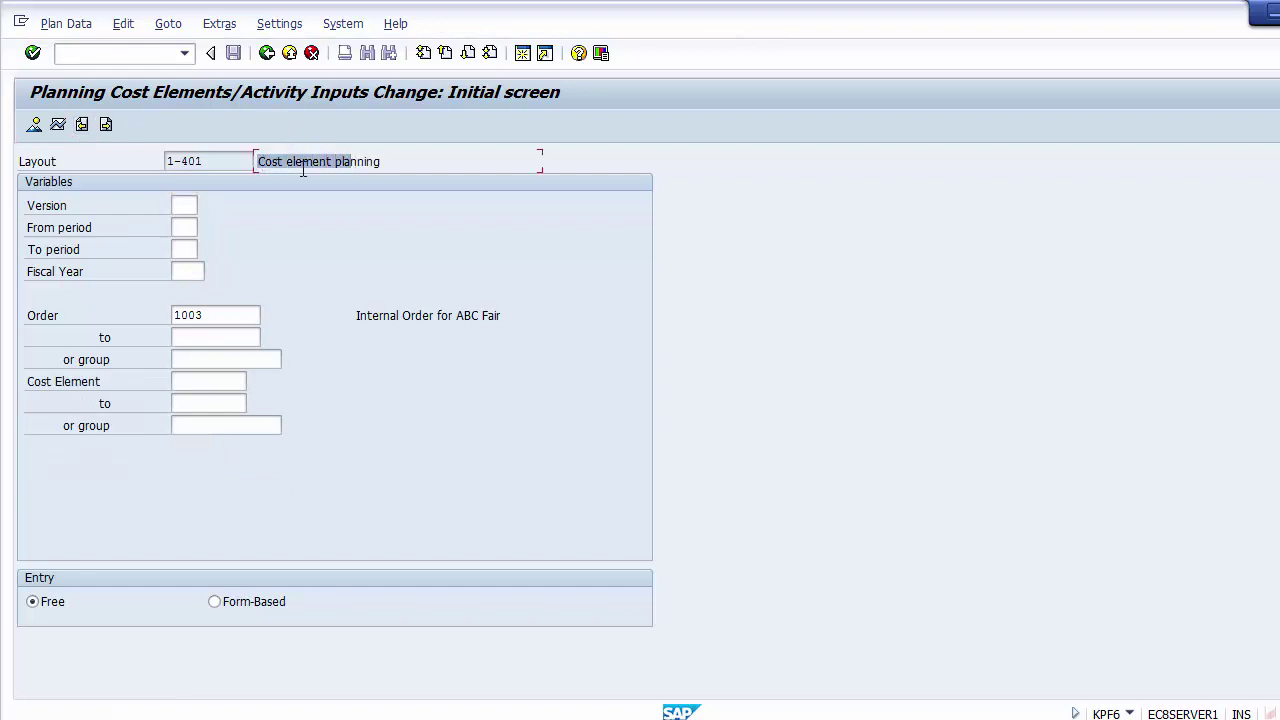
Choose version 0 from the list of available versions for the cost element planning
{"action": "left_click", "coordinate": [184, 205]}
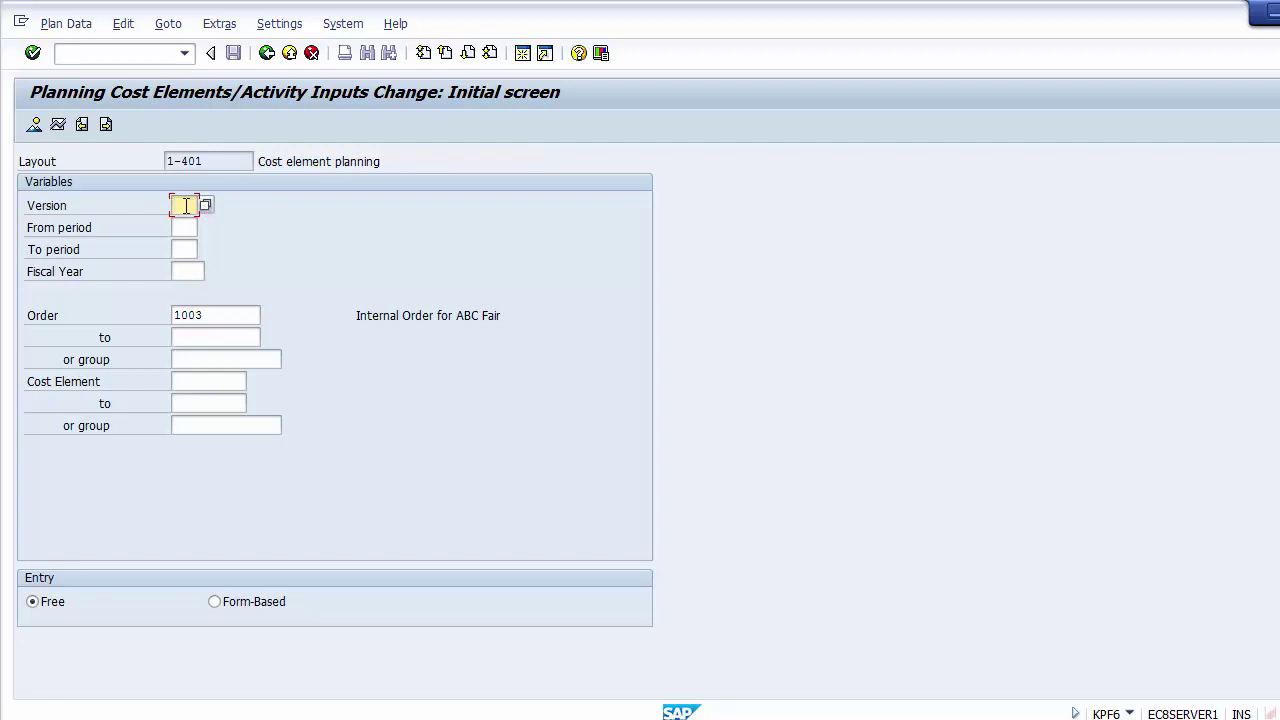
{"action": "left_click", "coordinate": [205, 205]}
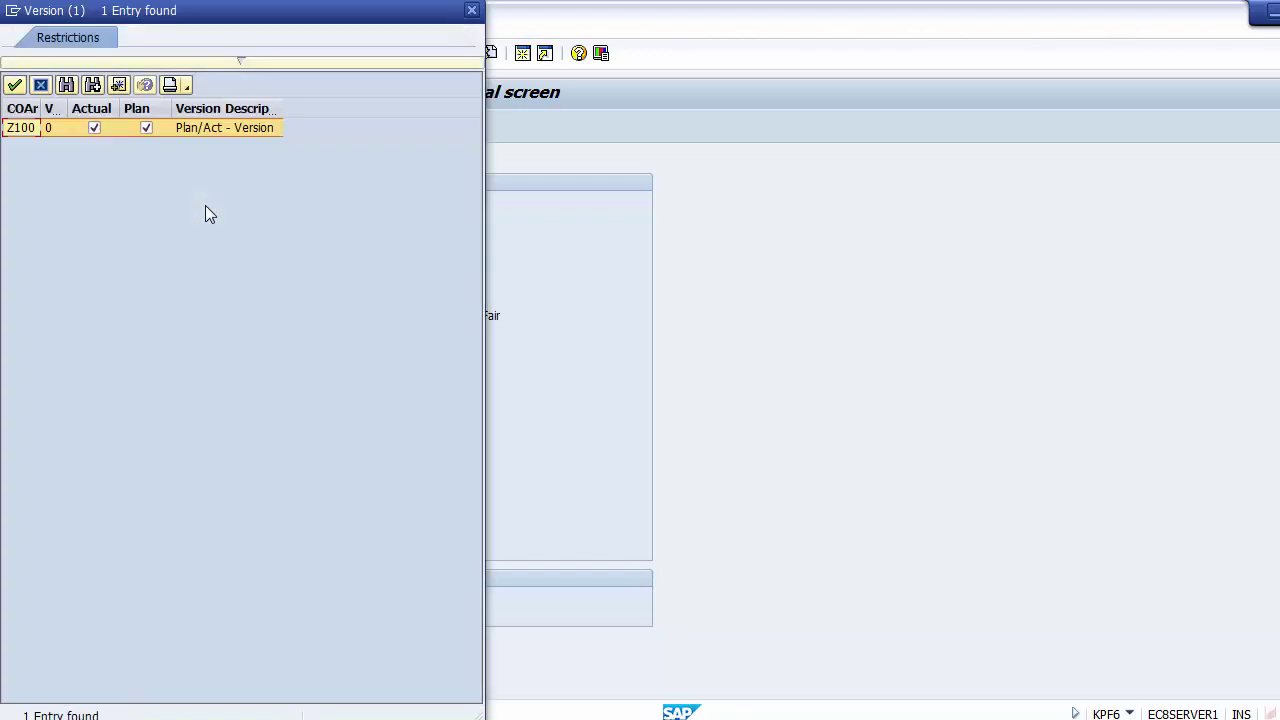
{"action": "double_click", "coordinate": [50, 129]}
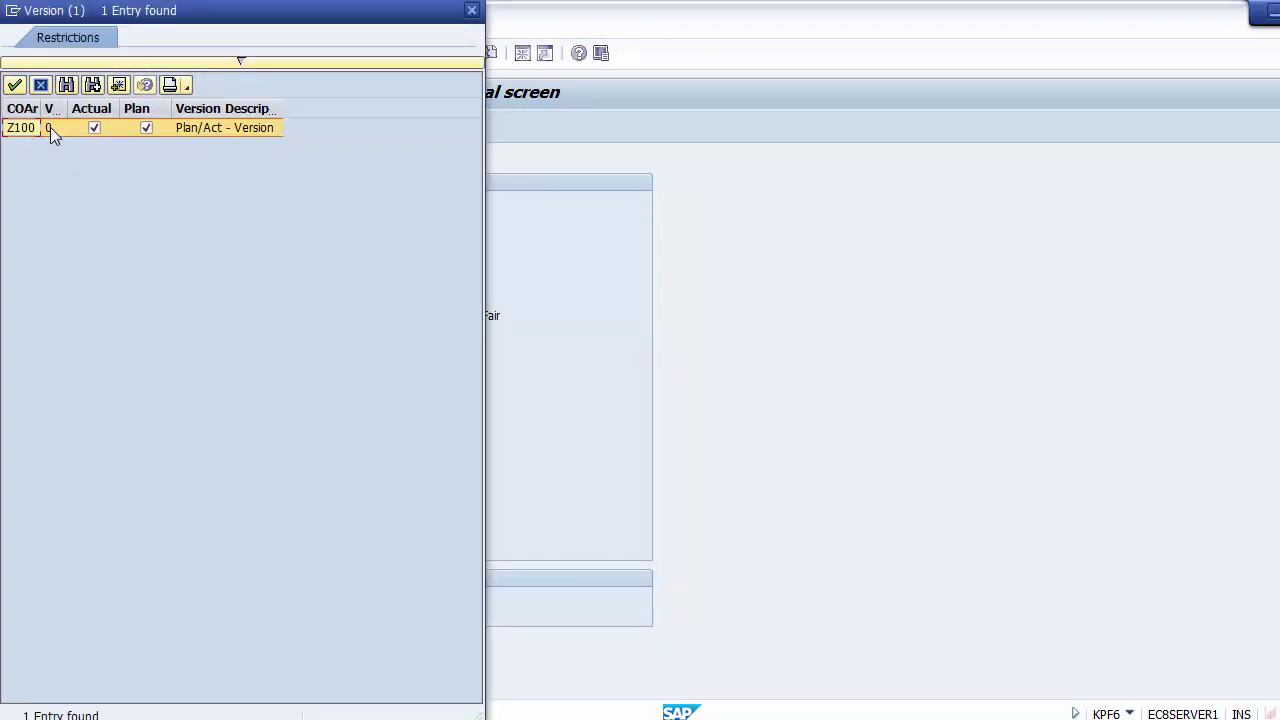
{"action": "double_click", "coordinate": [50, 127]}
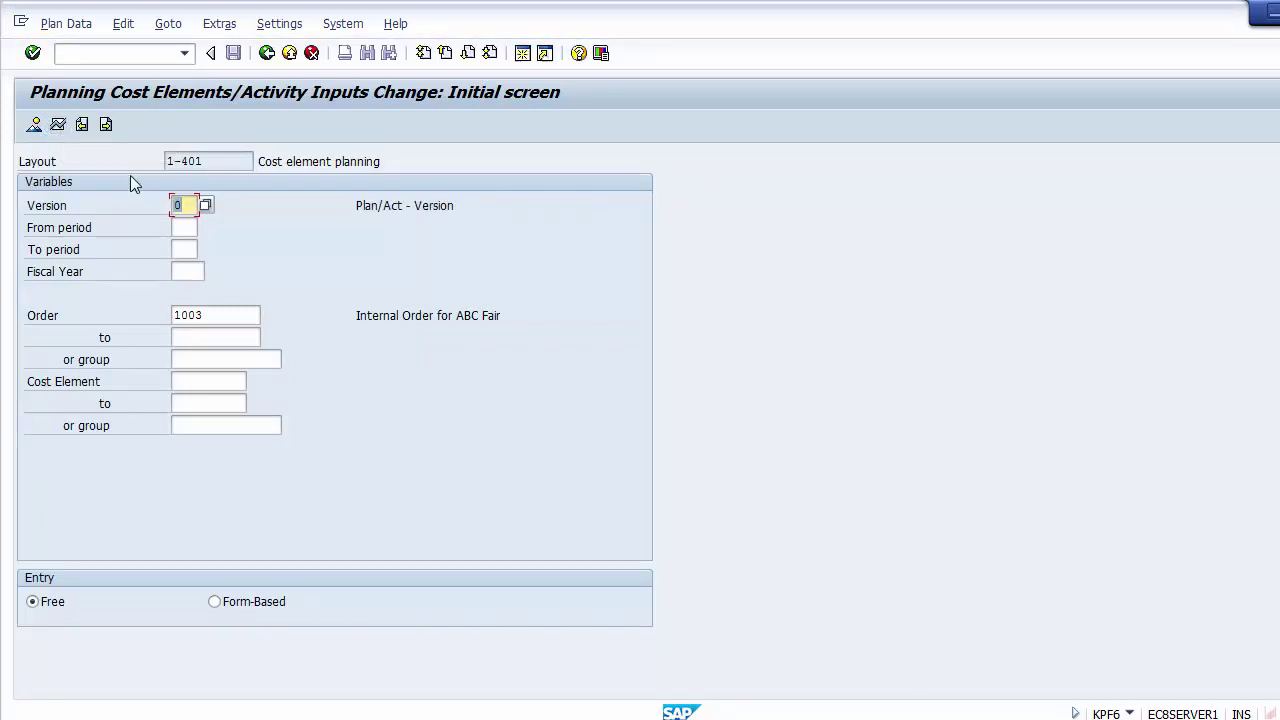
Set the planning range to periods 1 through 12 of fiscal year 2014
{"action": "left_click", "coordinate": [179, 227]}
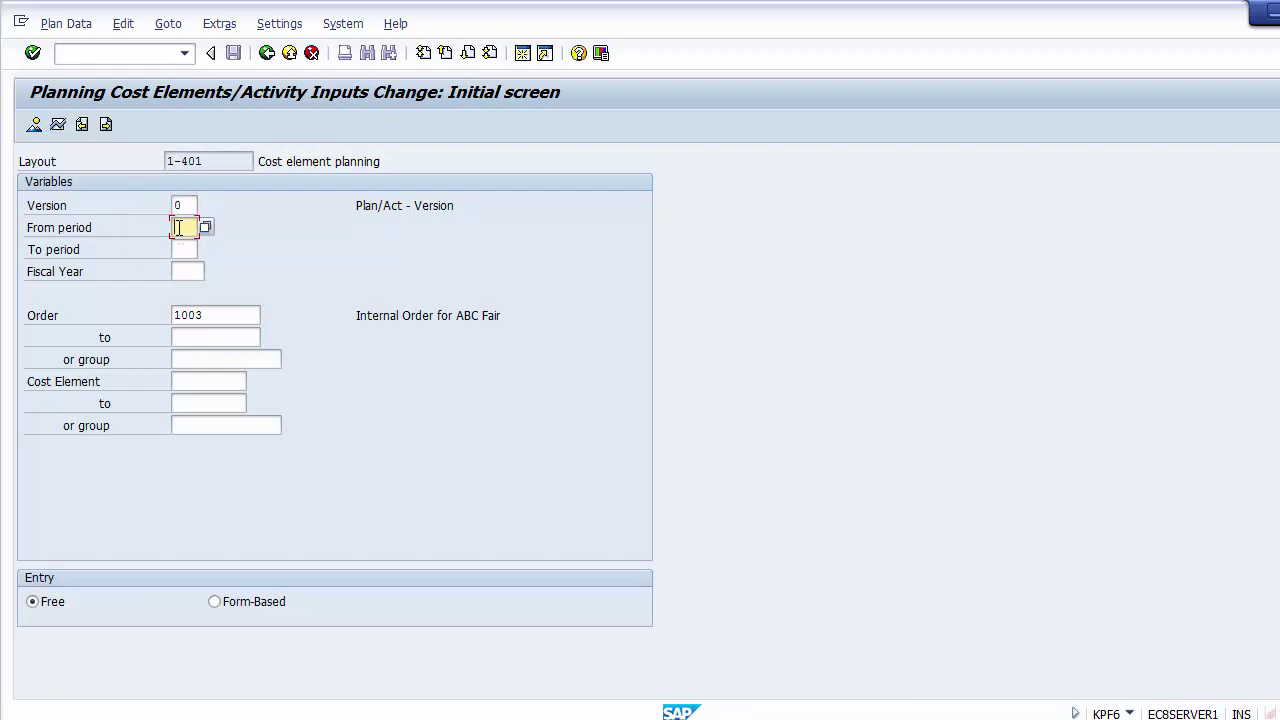
{"action": "type", "text": "1"}
{"action": "key", "text": "Tab"}
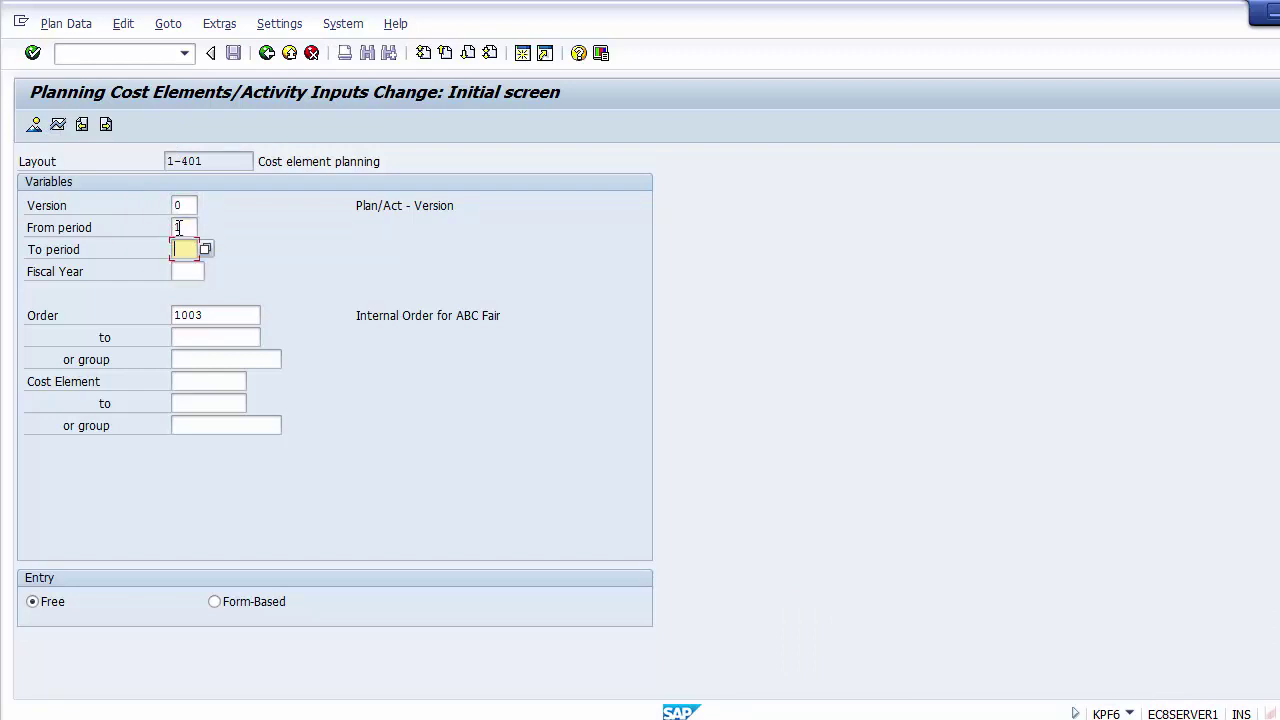
{"action": "type", "text": "12"}
{"action": "left_click", "coordinate": [188, 273]}
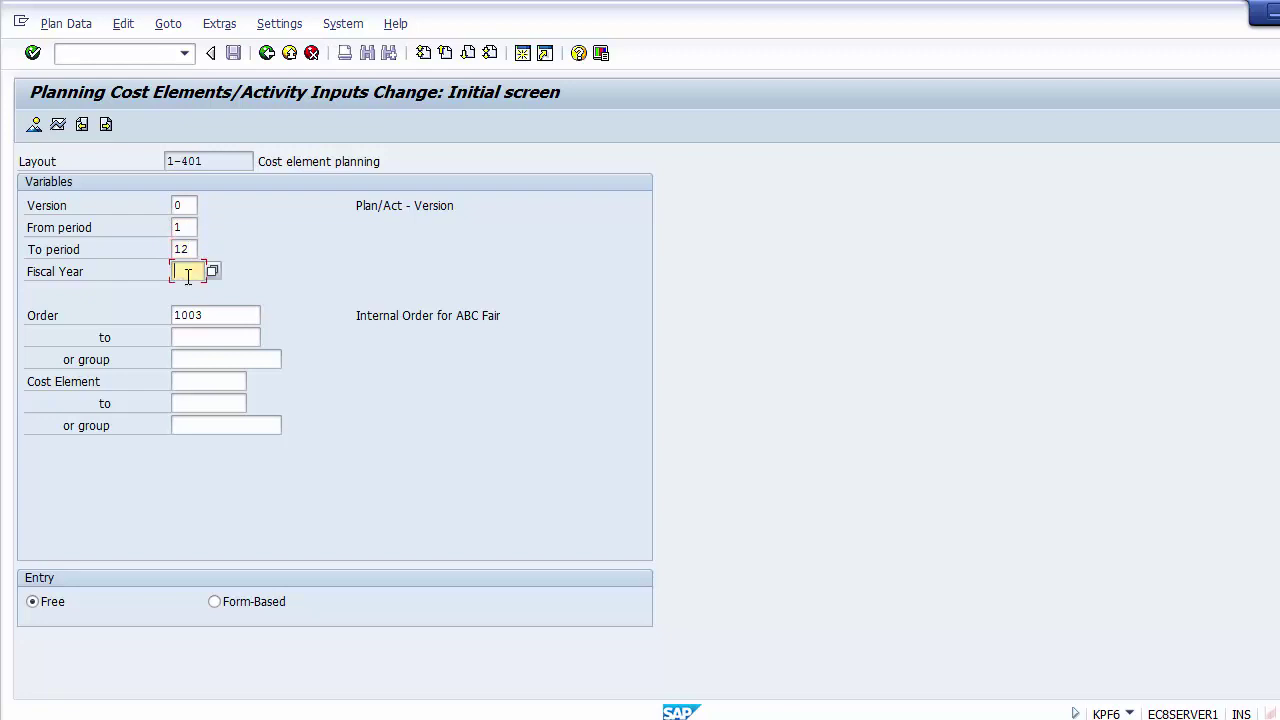
{"action": "key", "text": "shift+Tab"}
{"action": "key", "text": "shift+Tab"}
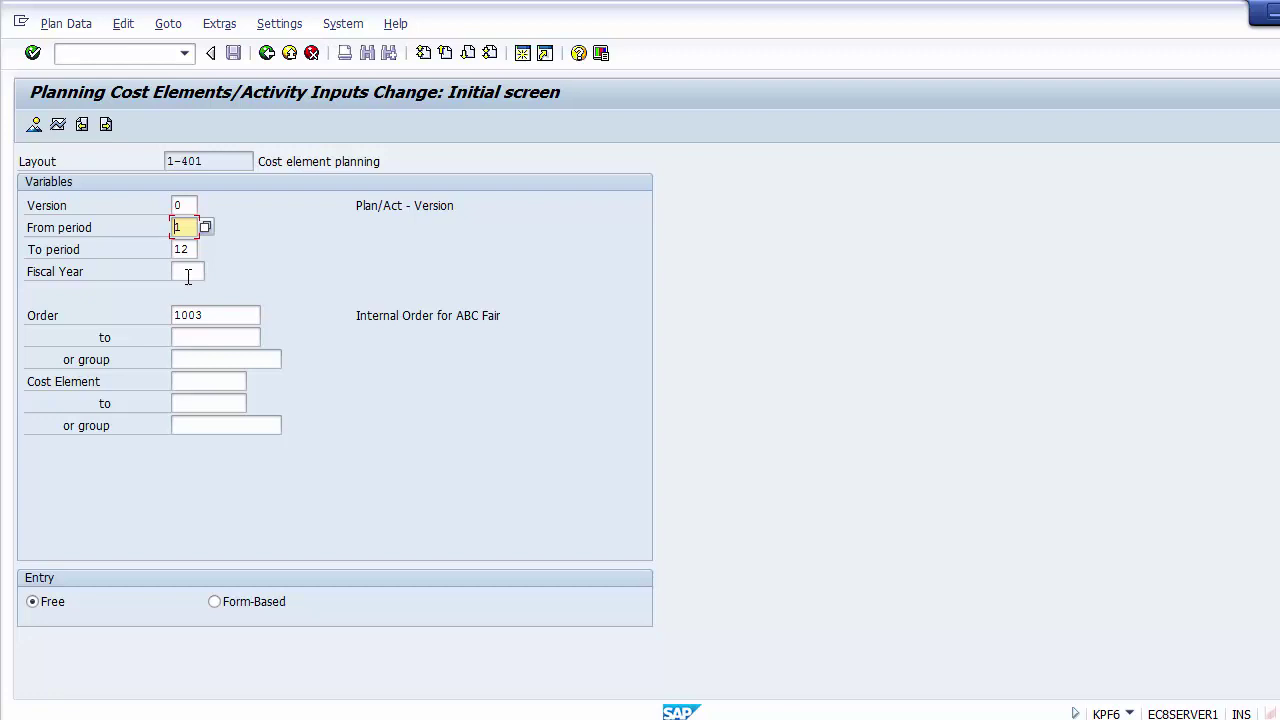
{"action": "left_click", "coordinate": [188, 273]}
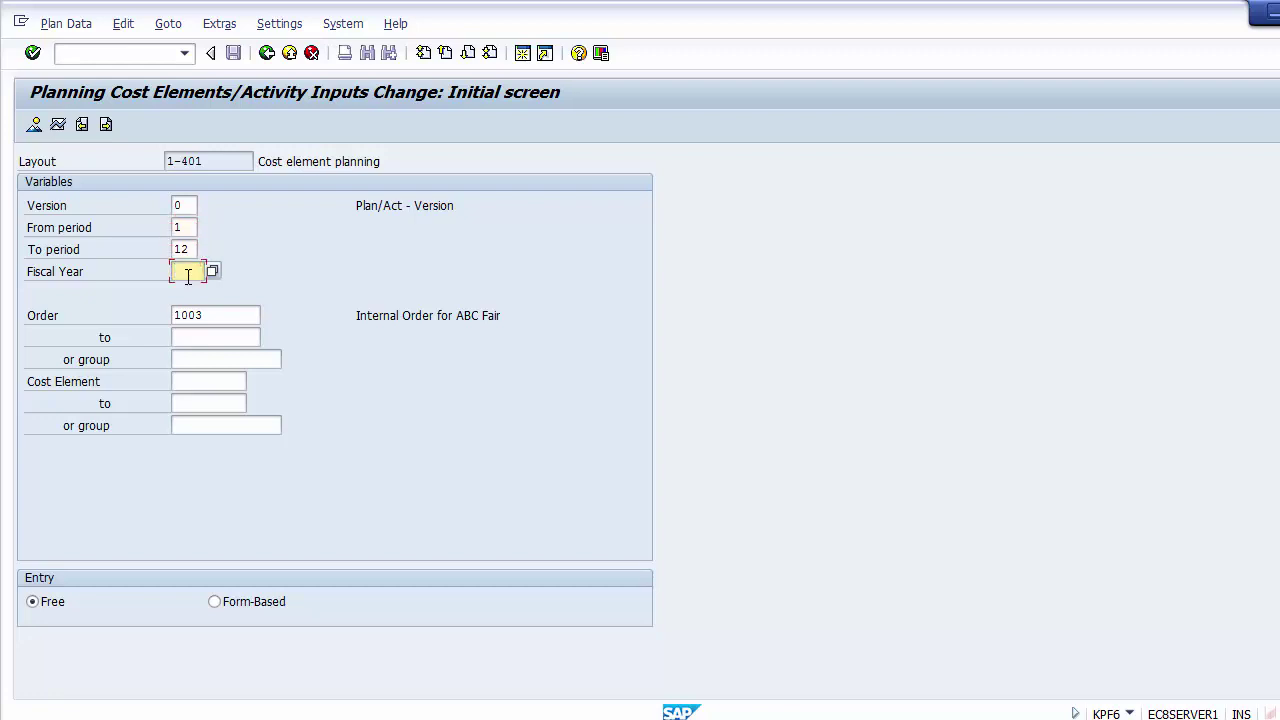
{"action": "type", "text": "2014"}
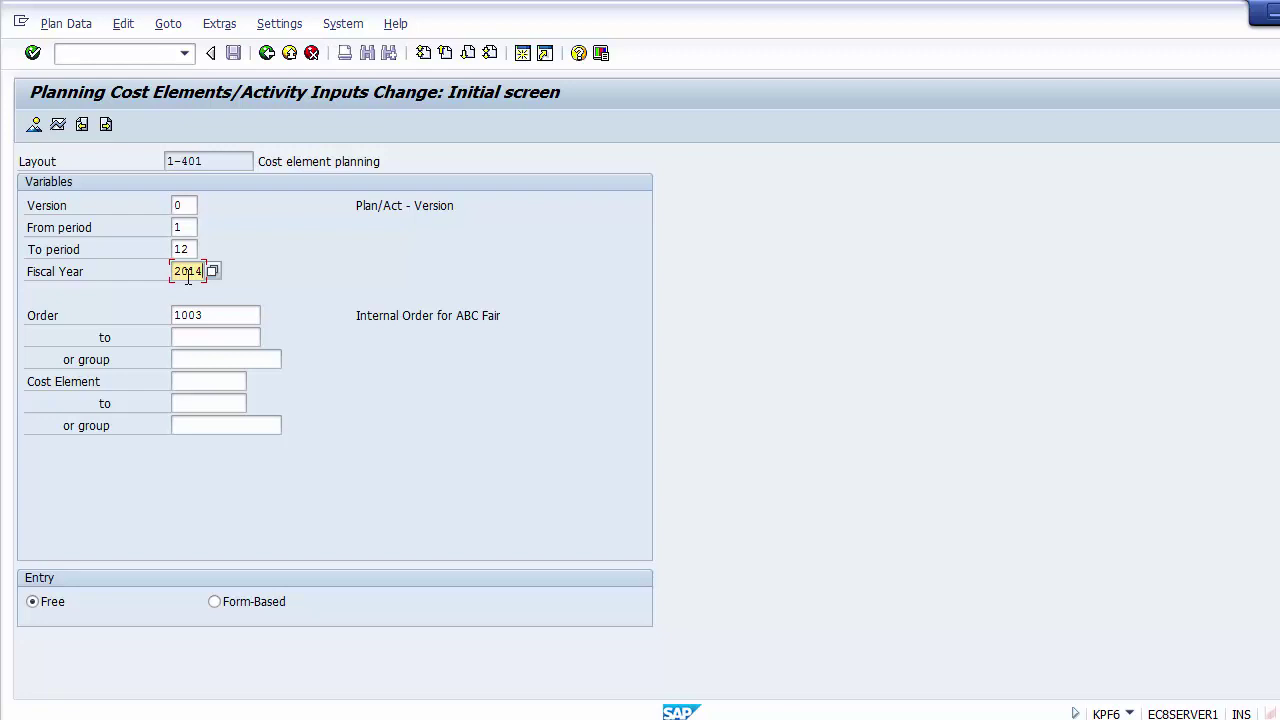
{"action": "key", "text": "Tab"}
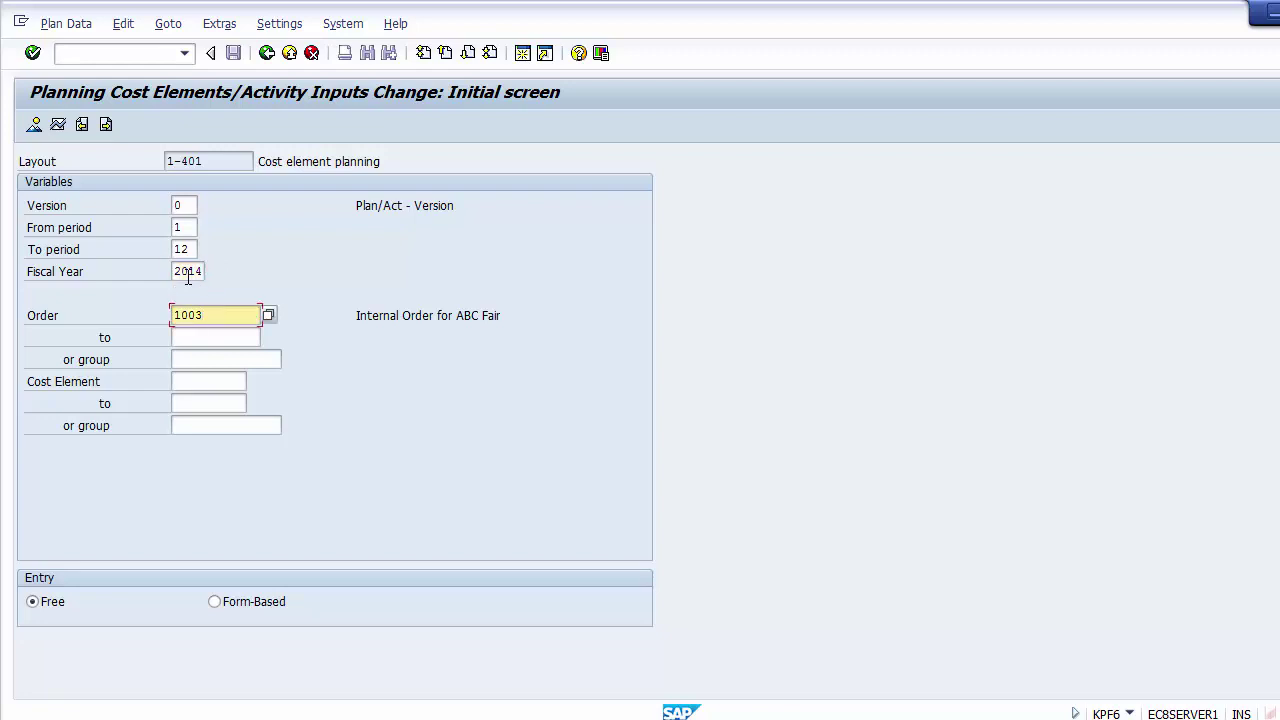
Select cost element 400001 for the ABC Fair order and open the planning overview screen
{"action": "left_click", "coordinate": [200, 380]}
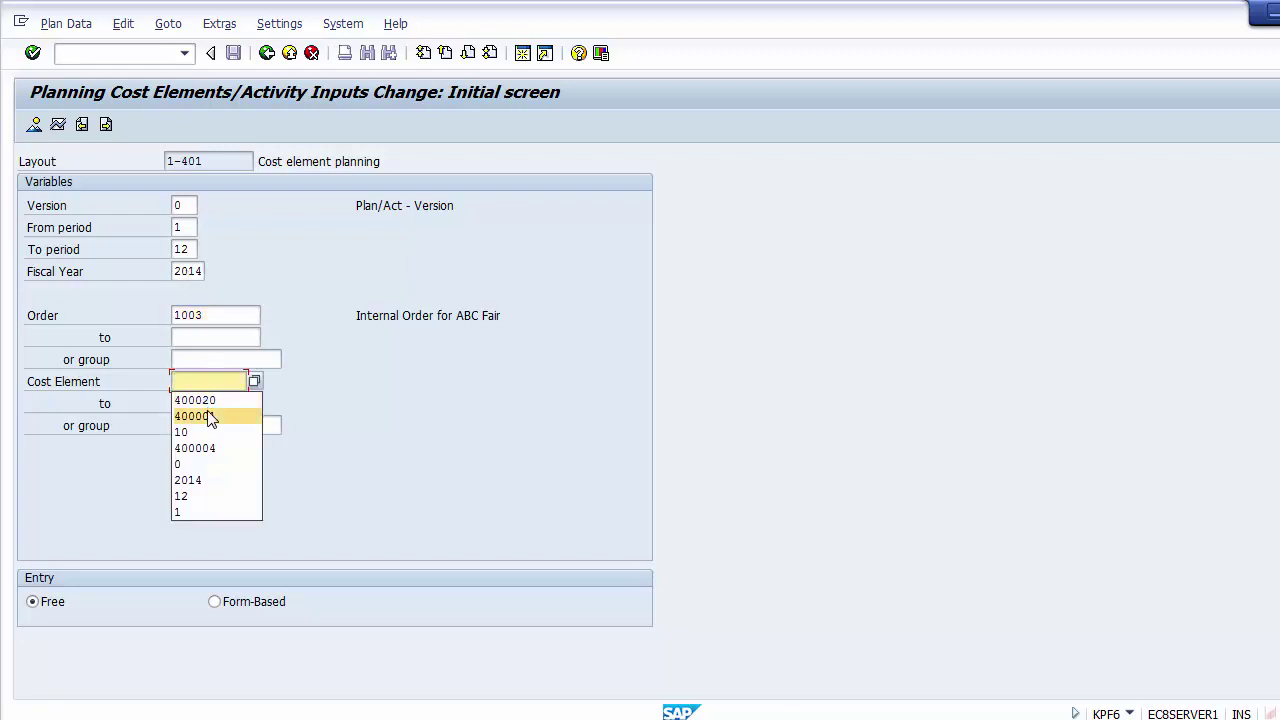
{"action": "left_click", "coordinate": [208, 416]}
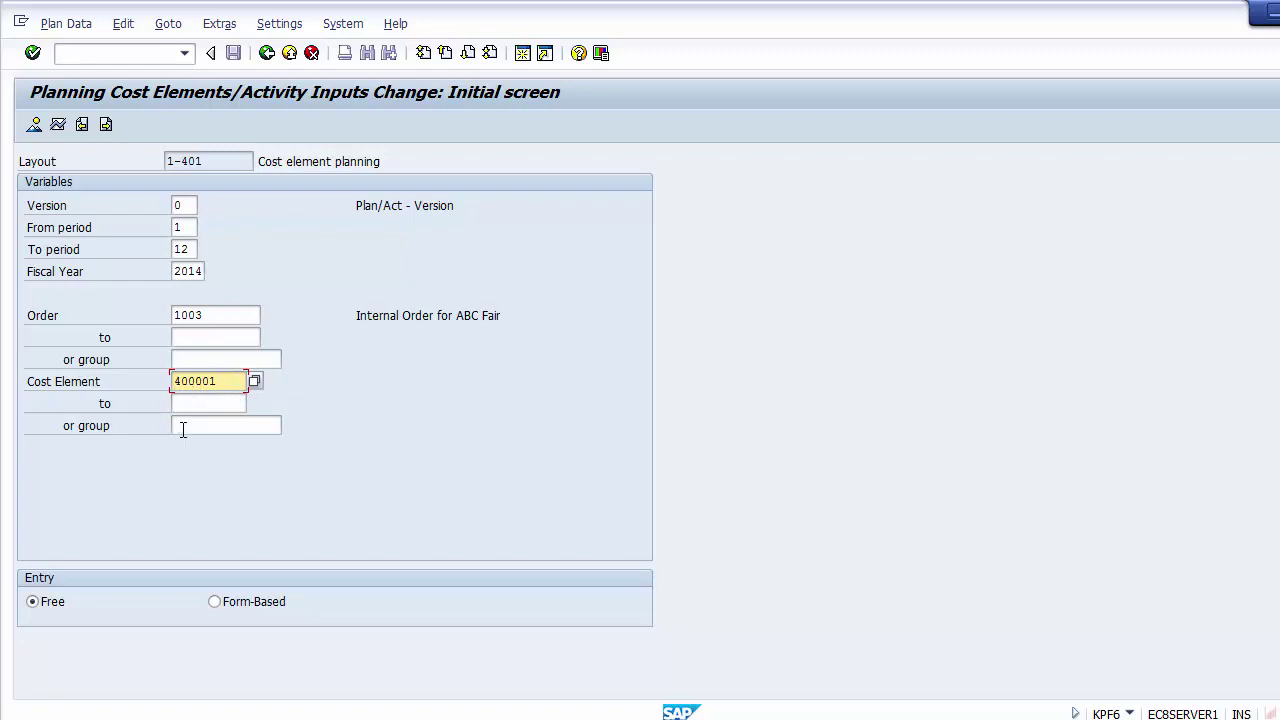
{"action": "left_click", "coordinate": [183, 429]}
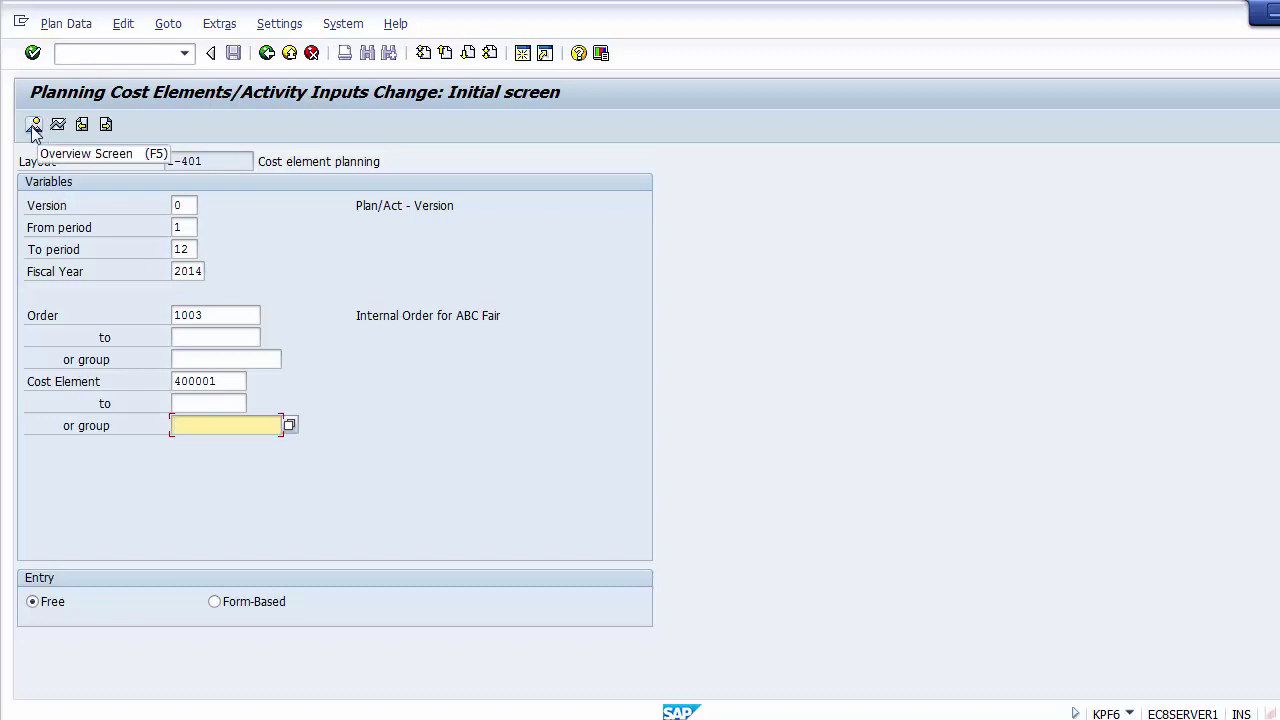
{"action": "left_click", "coordinate": [33, 125]}
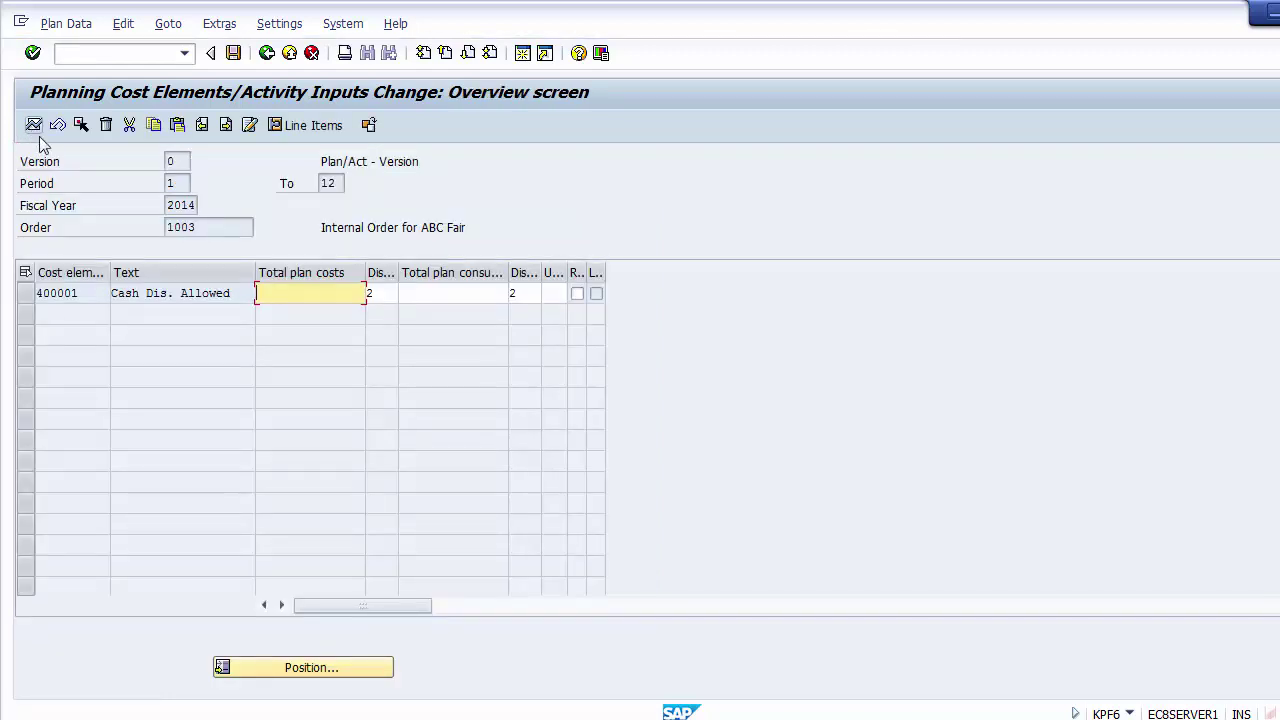
Enter total plan costs of 1000 for cost element 400001, then leave the overview and post the data
{"action": "left_click_drag", "start_coordinate": [89, 294], "coordinate": [30, 293]}
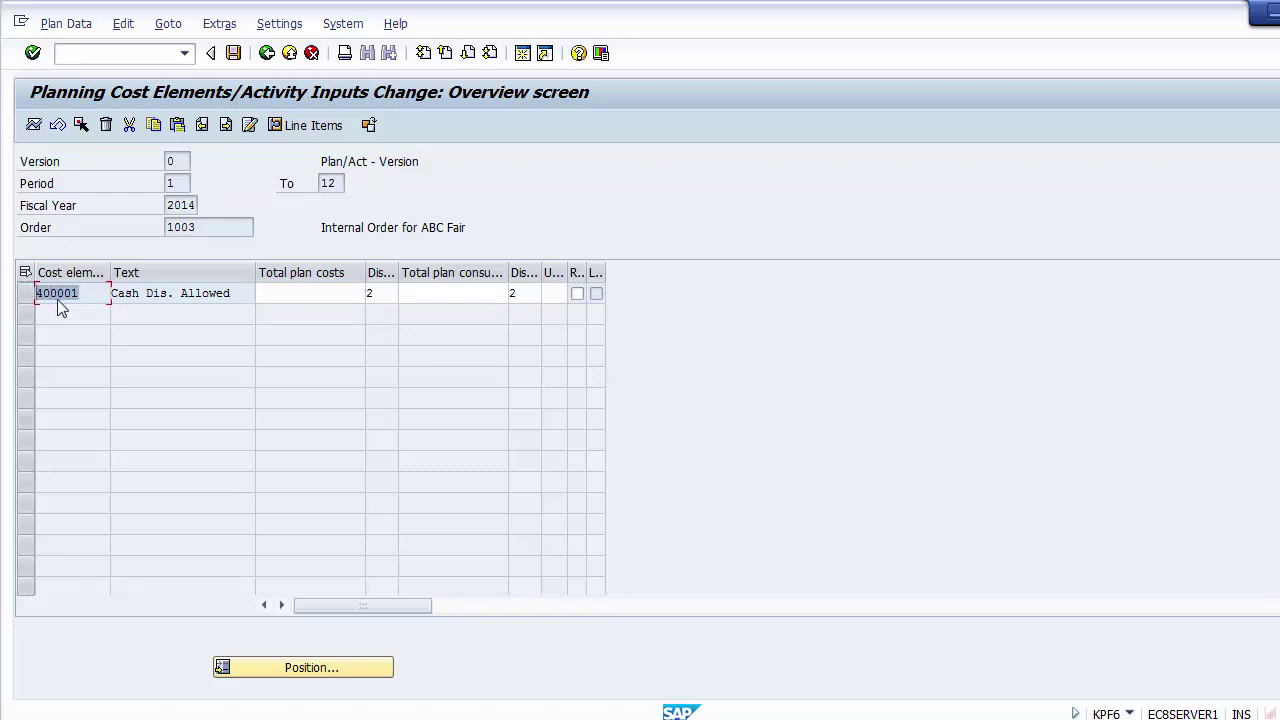
{"action": "left_click_drag", "start_coordinate": [246, 294], "coordinate": [107, 292]}
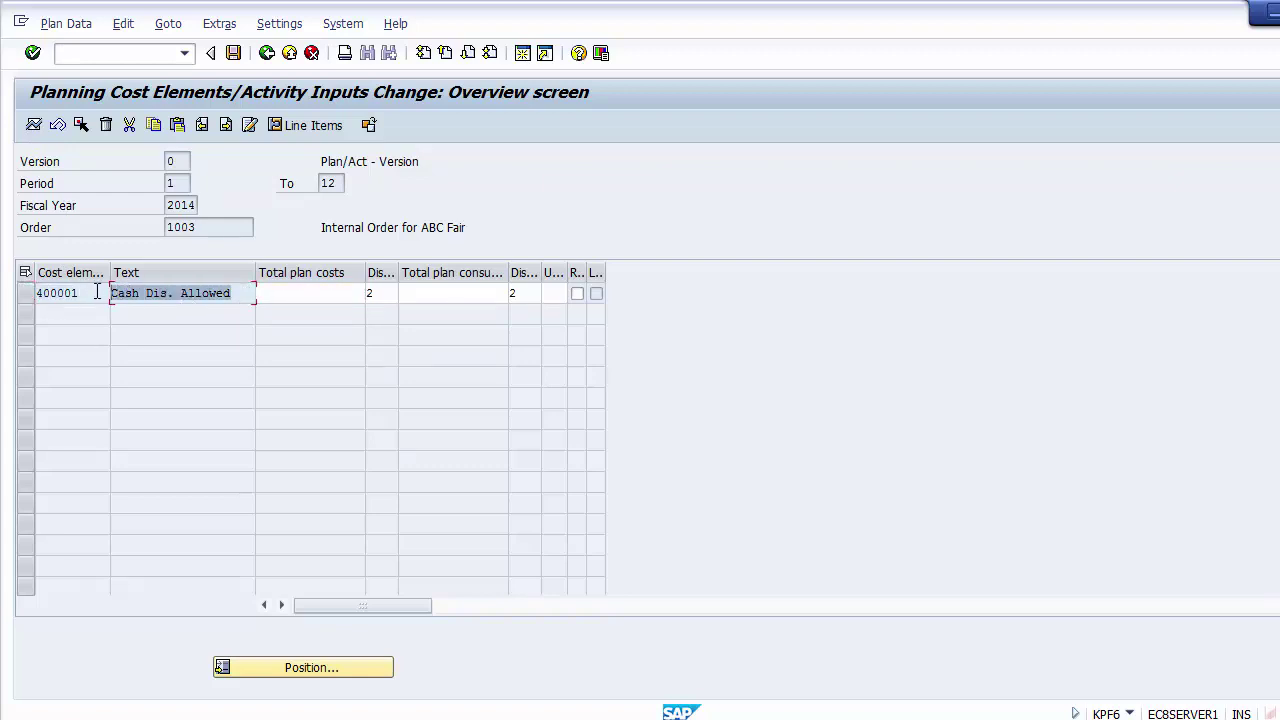
{"action": "left_click", "coordinate": [282, 295]}
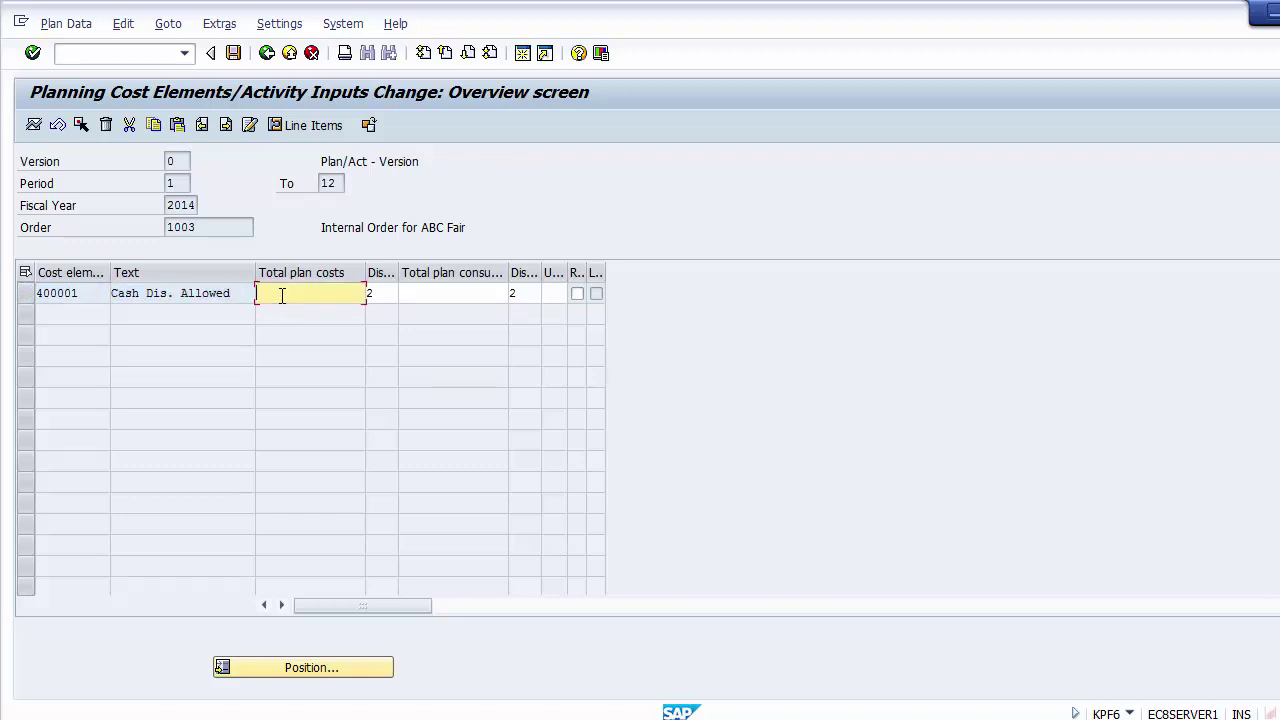
{"action": "type", "text": "1000"}
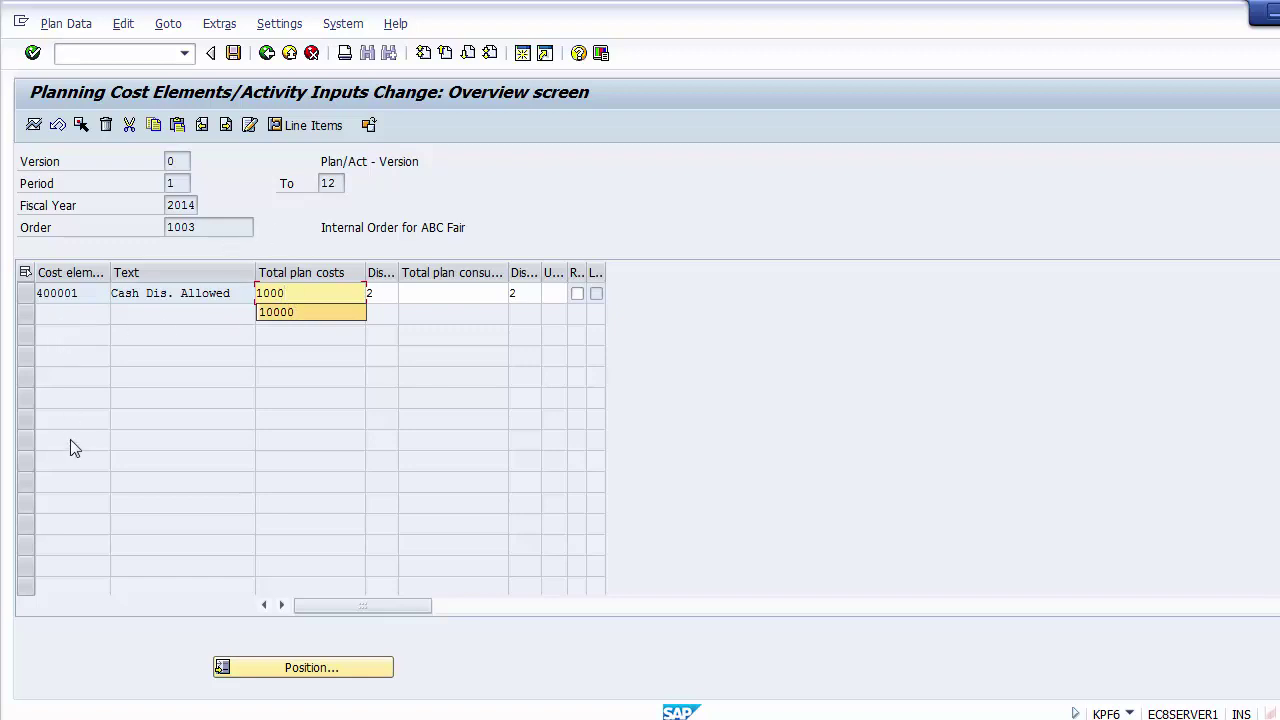
{"action": "left_click", "coordinate": [268, 58]}
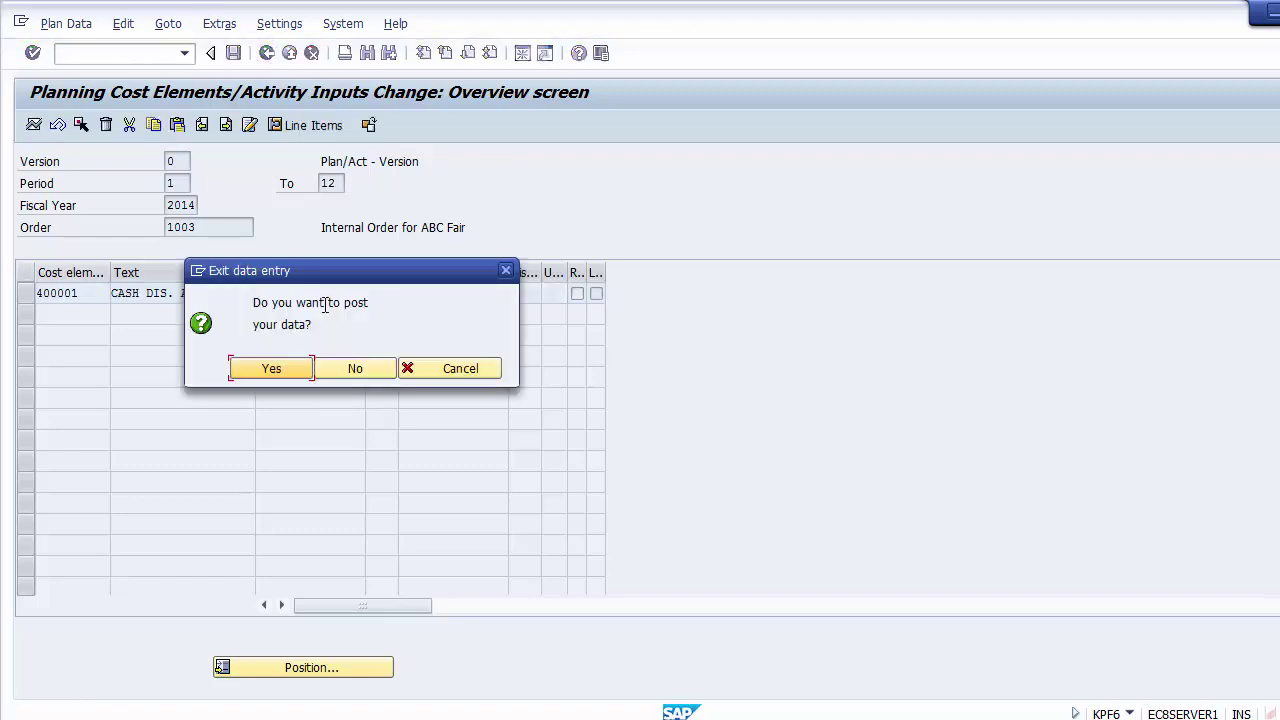
{"action": "left_click", "coordinate": [269, 372]}
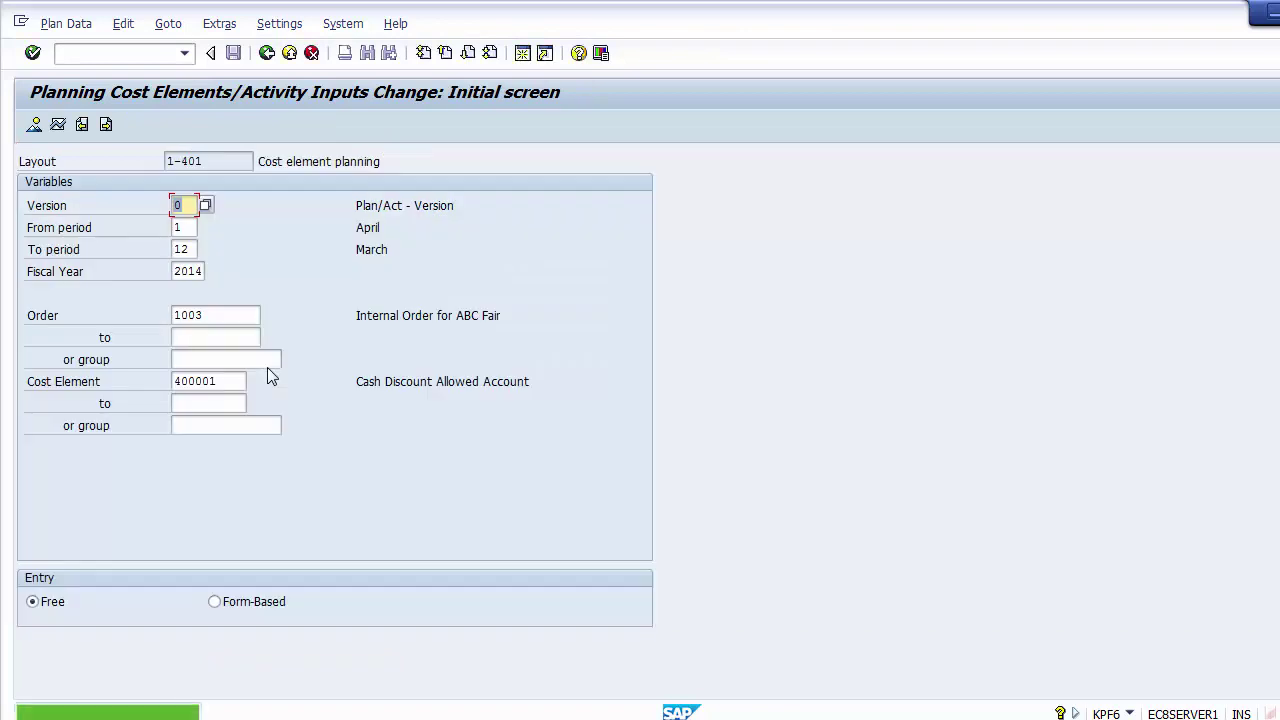
Extend the cost element range to 400001 through 400020 for the ABC Fair order and open the planning overview screen
{"action": "left_click", "coordinate": [209, 403]}
{"action": "key", "text": "BackSpace"}
{"action": "key", "text": "Down"}
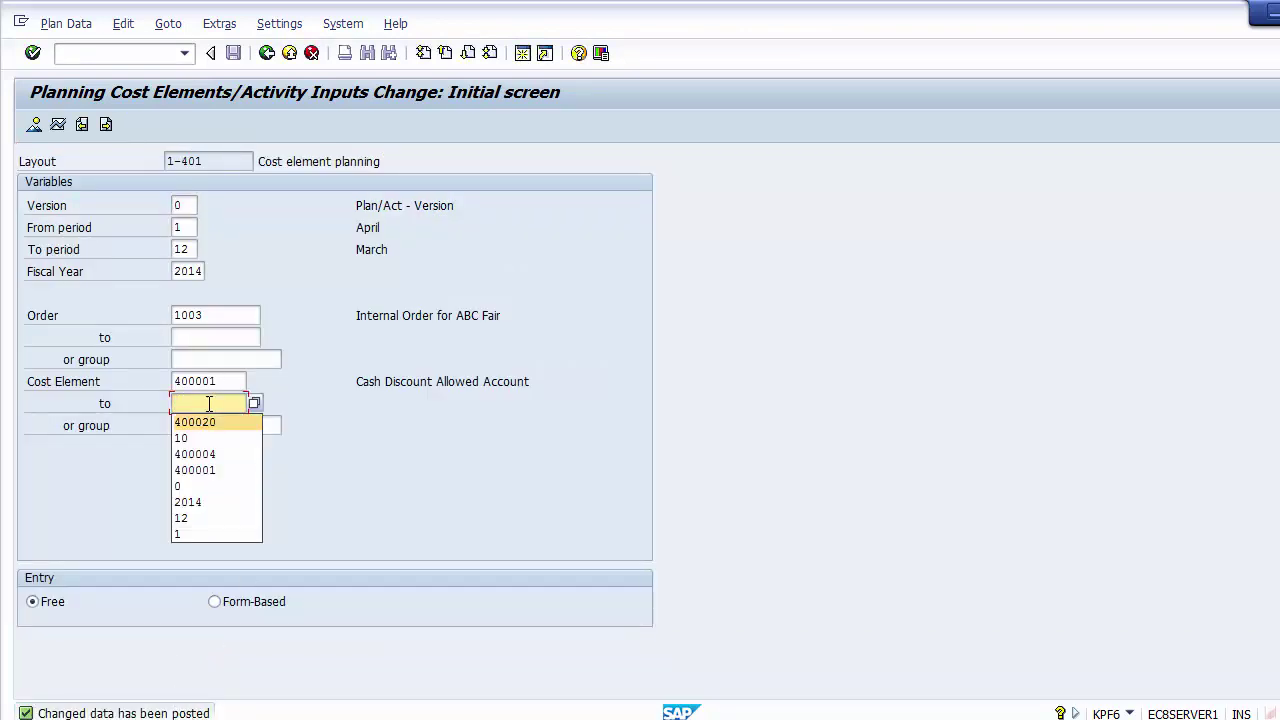
{"action": "key", "text": "Return"}
{"action": "left_click", "coordinate": [232, 382]}
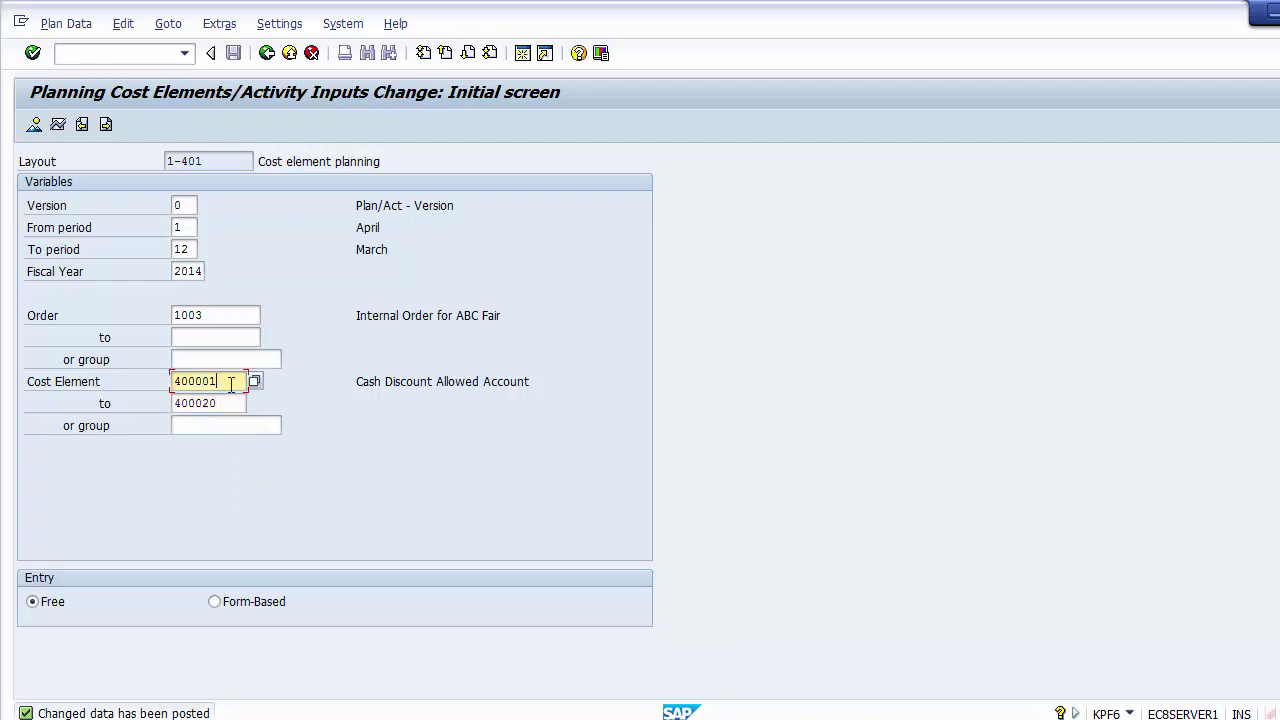
{"action": "left_click", "coordinate": [230, 403]}
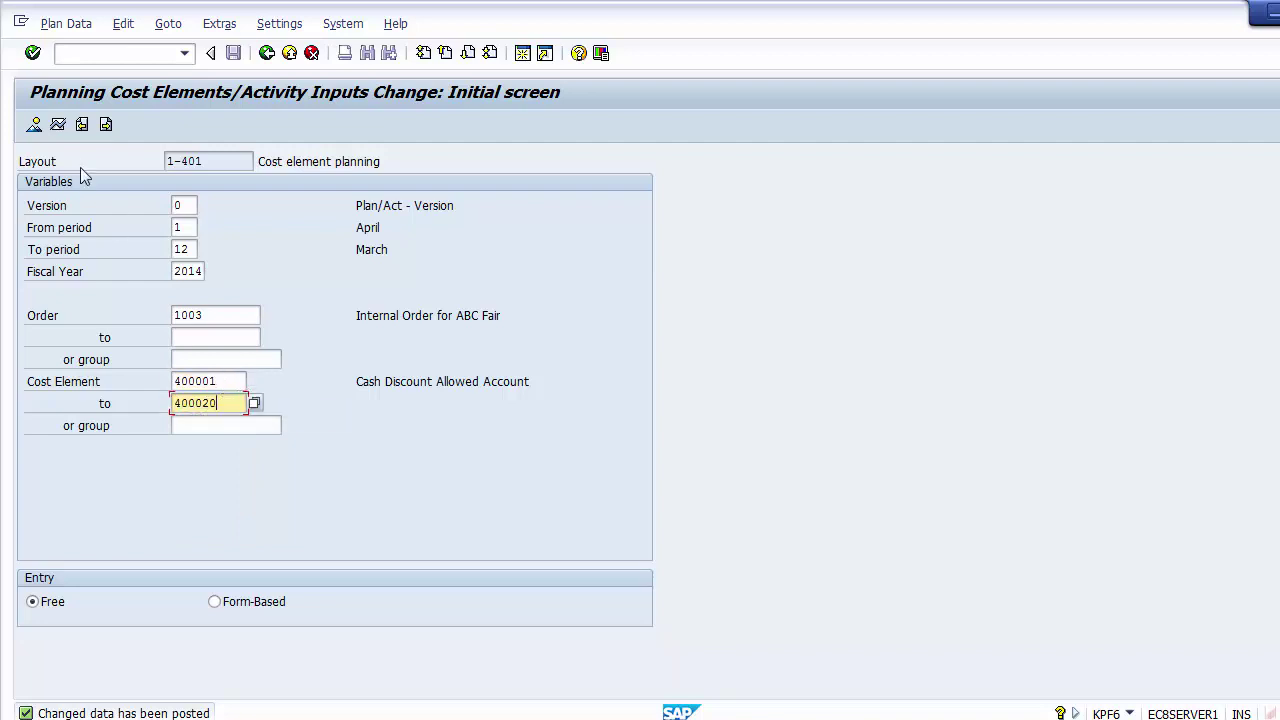
{"action": "left_click", "coordinate": [34, 125]}
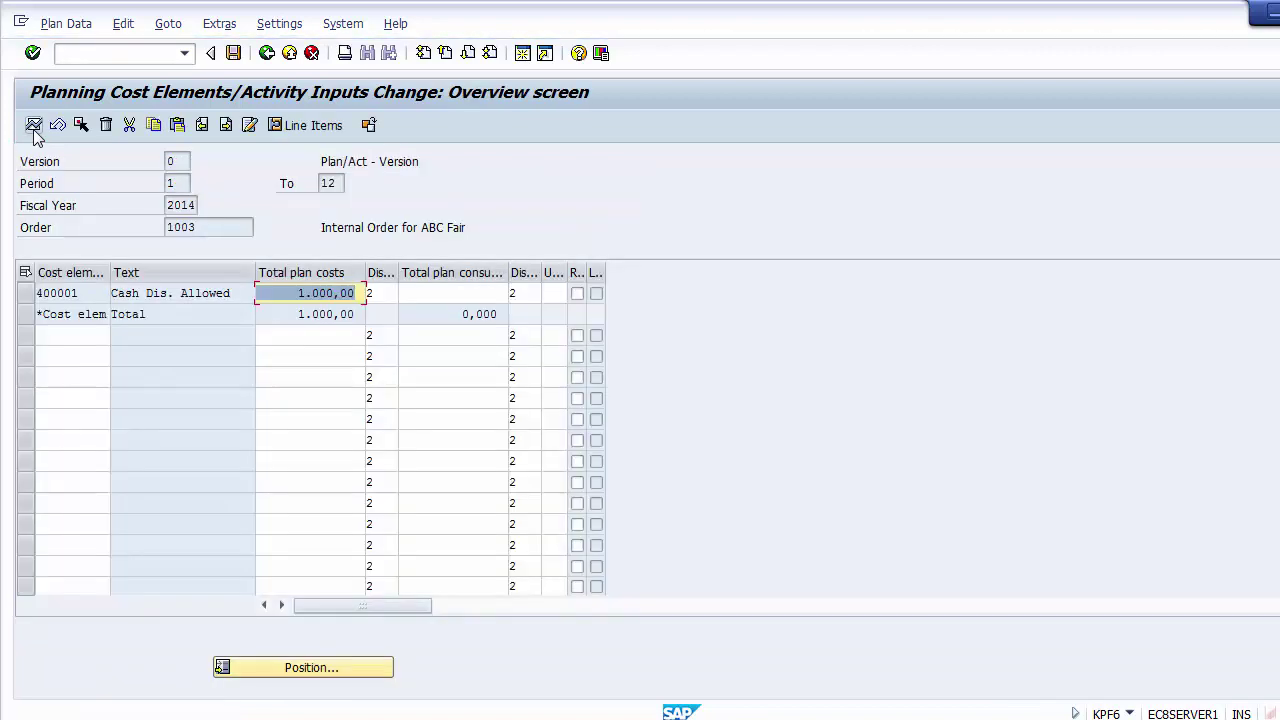
{"action": "left_click", "coordinate": [94, 336]}
{"action": "left_click", "coordinate": [93, 358]}
{"action": "left_click", "coordinate": [89, 459]}
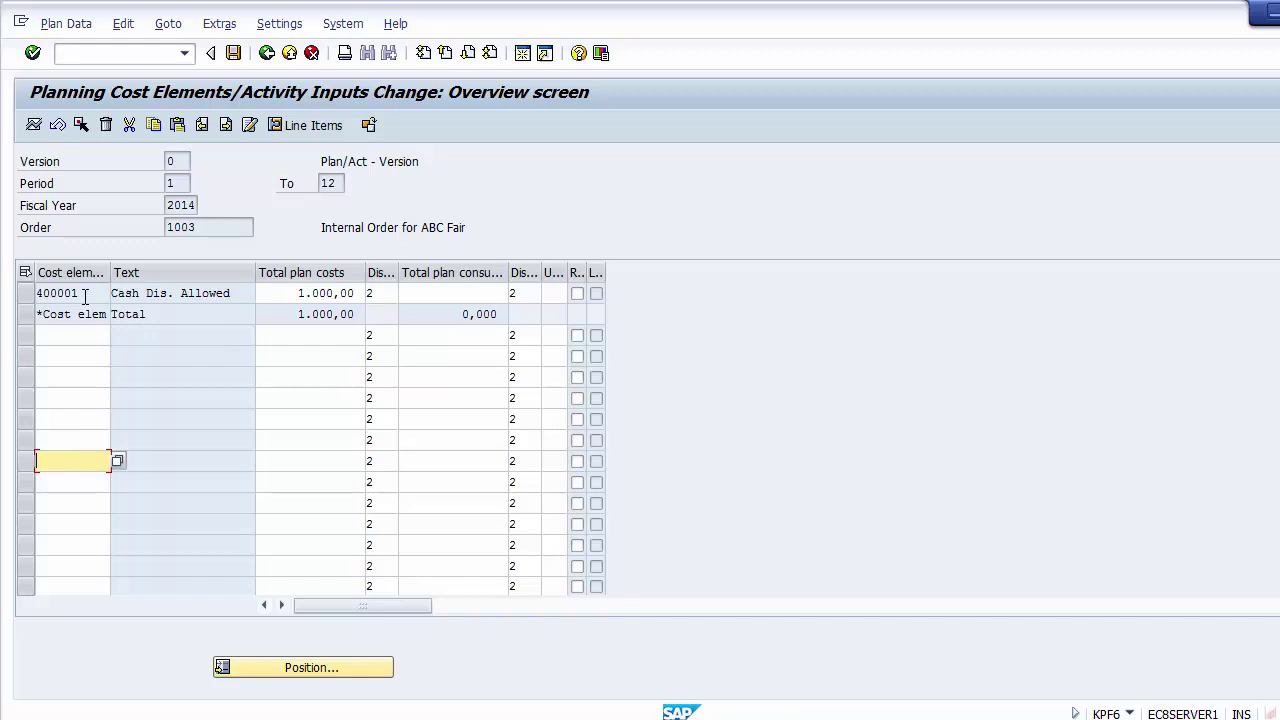
{"action": "left_click", "coordinate": [25, 296]}
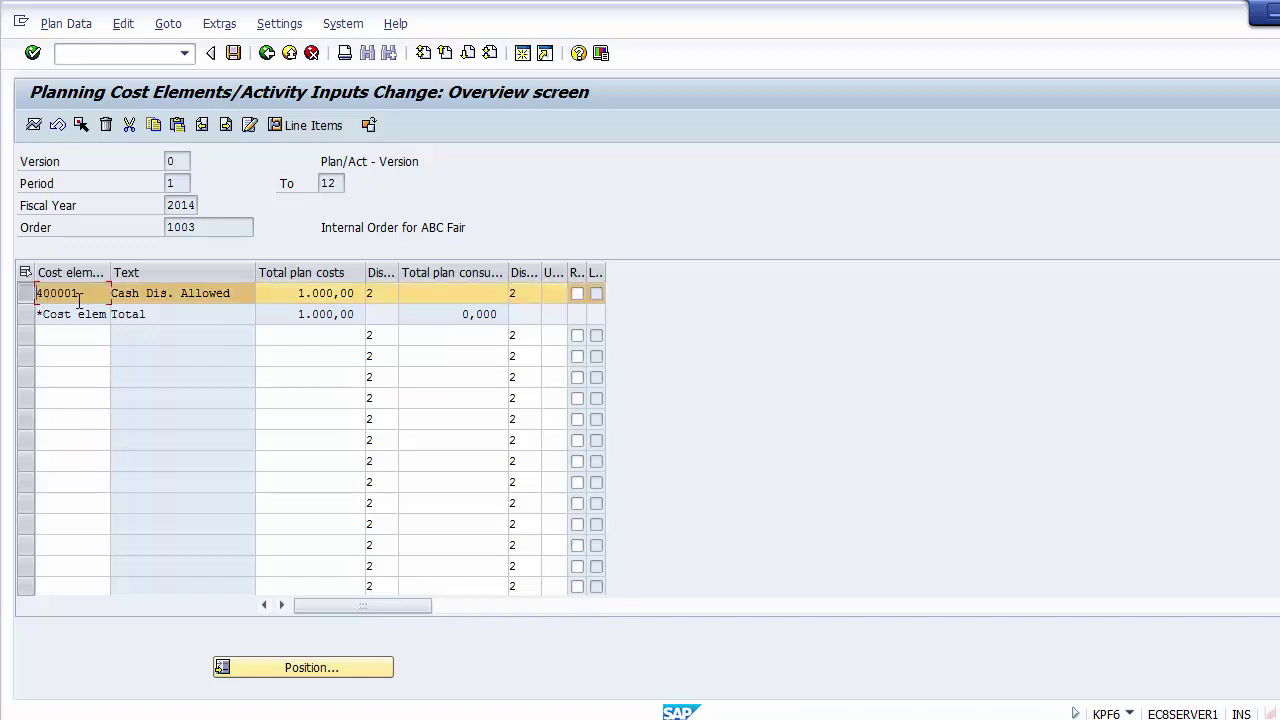
{"action": "left_click_drag", "start_coordinate": [236, 293], "coordinate": [110, 293]}
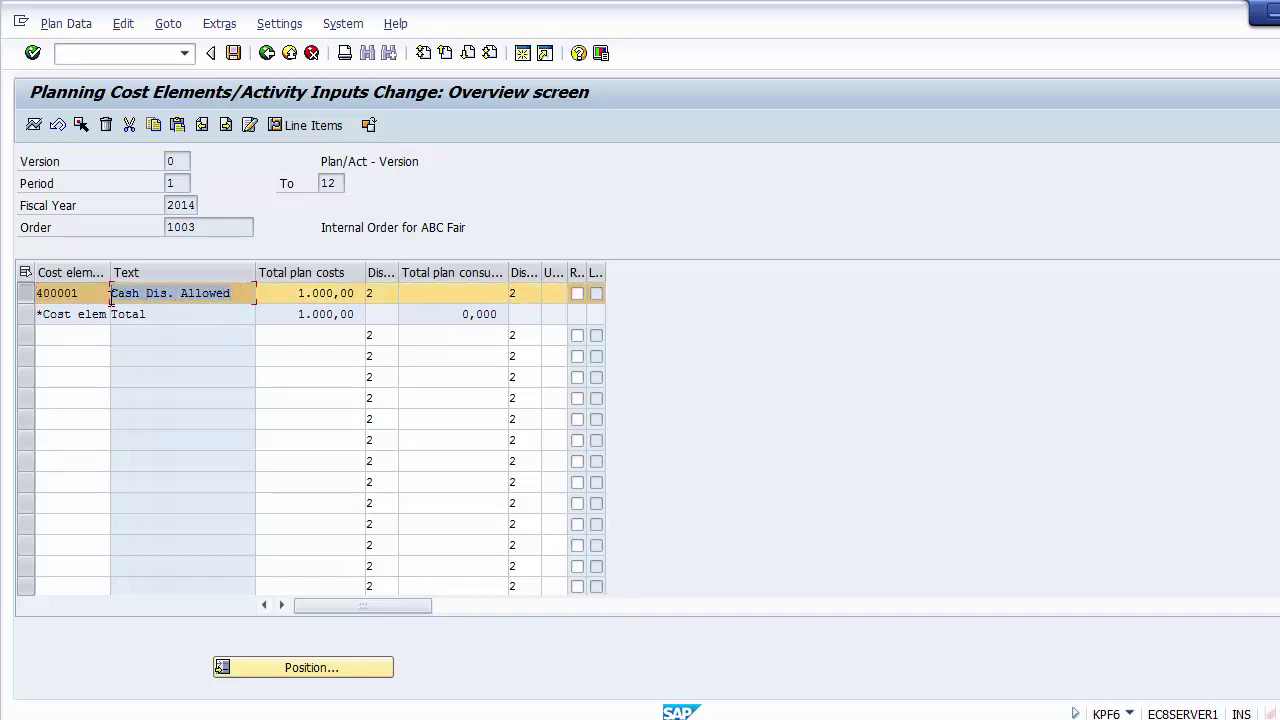
Add cost elements 400006 and 400007 in the first two empty rows of the planning overview
{"action": "left_click", "coordinate": [75, 336]}
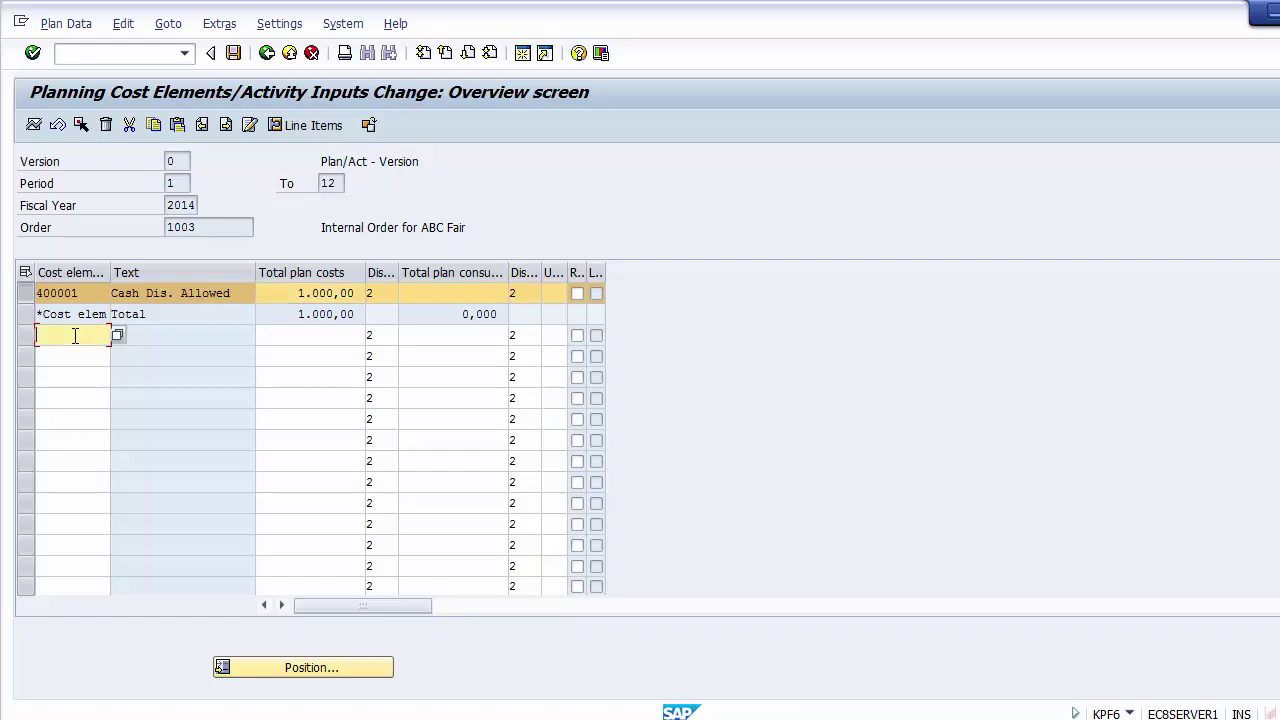
{"action": "left_click", "coordinate": [25, 294]}
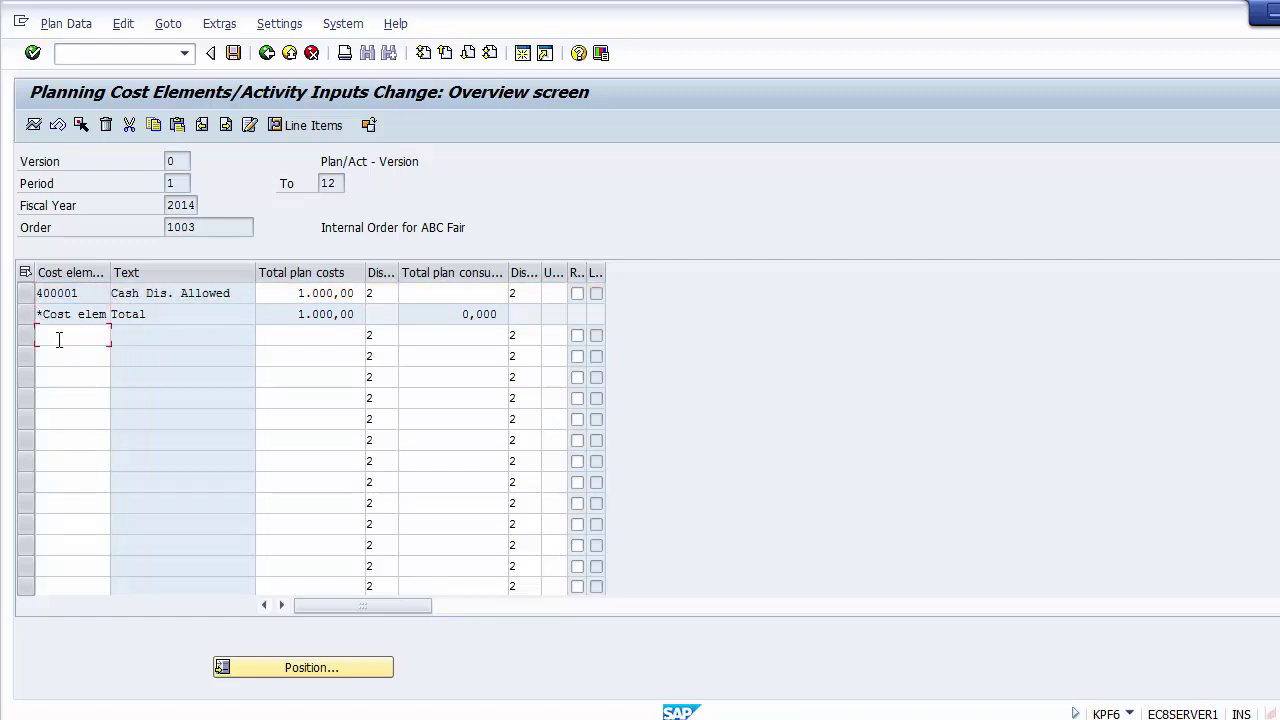
{"action": "type", "text": "400"}
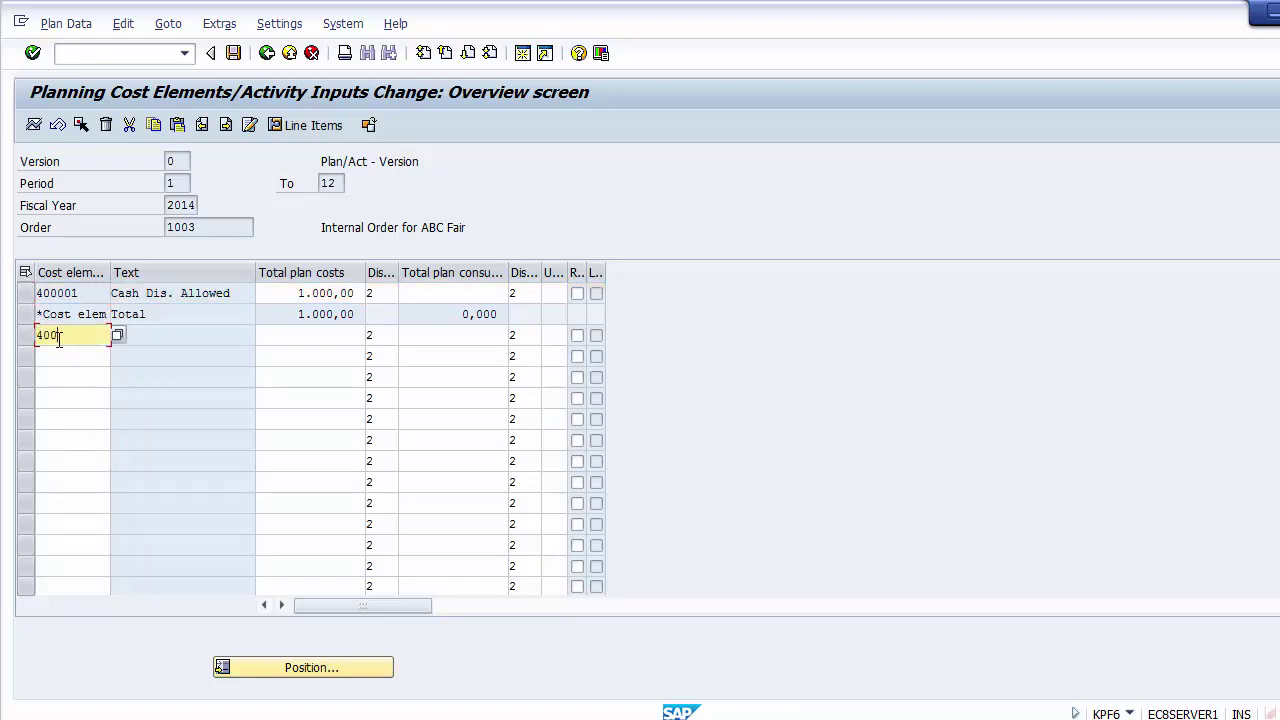
{"action": "type", "text": "006"}
{"action": "key", "text": "Down"}
{"action": "type", "text": "40"}
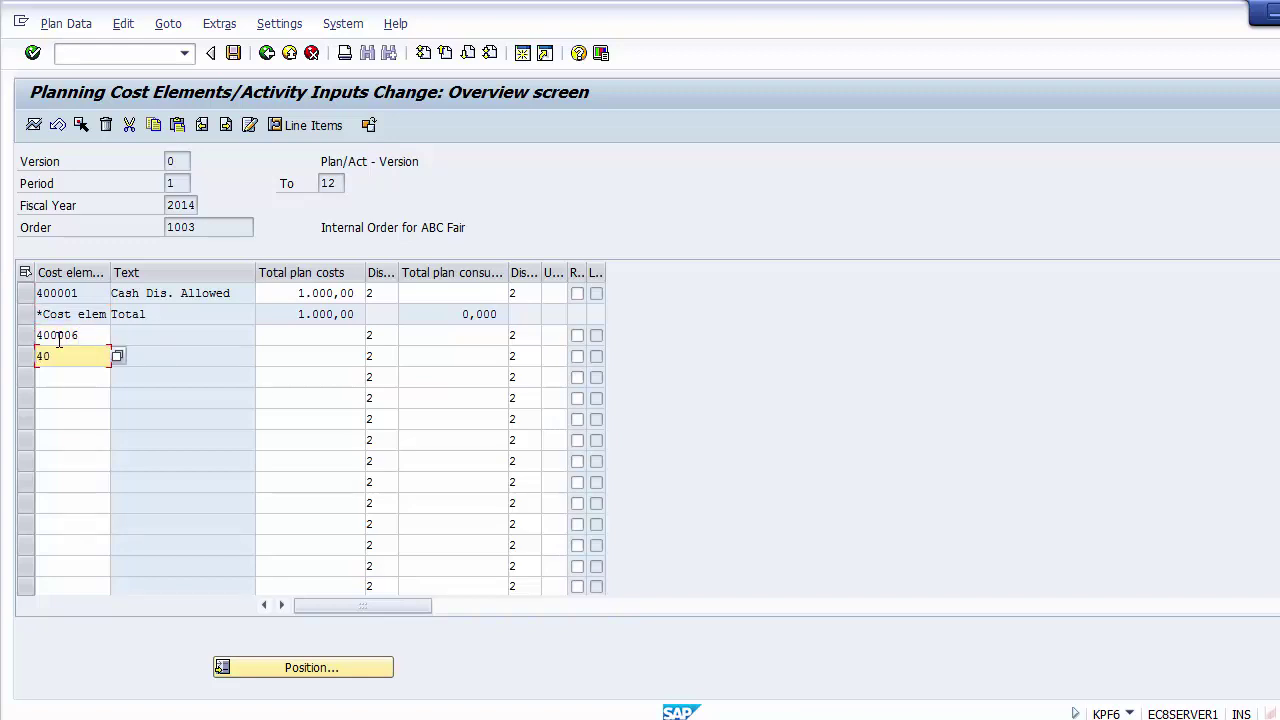
{"action": "type", "text": "0007"}
Enter total plan costs of 2000 for cost element 400006 and 3000 for cost element 400007
{"action": "left_click", "coordinate": [297, 336]}
{"action": "type", "text": "2000"}
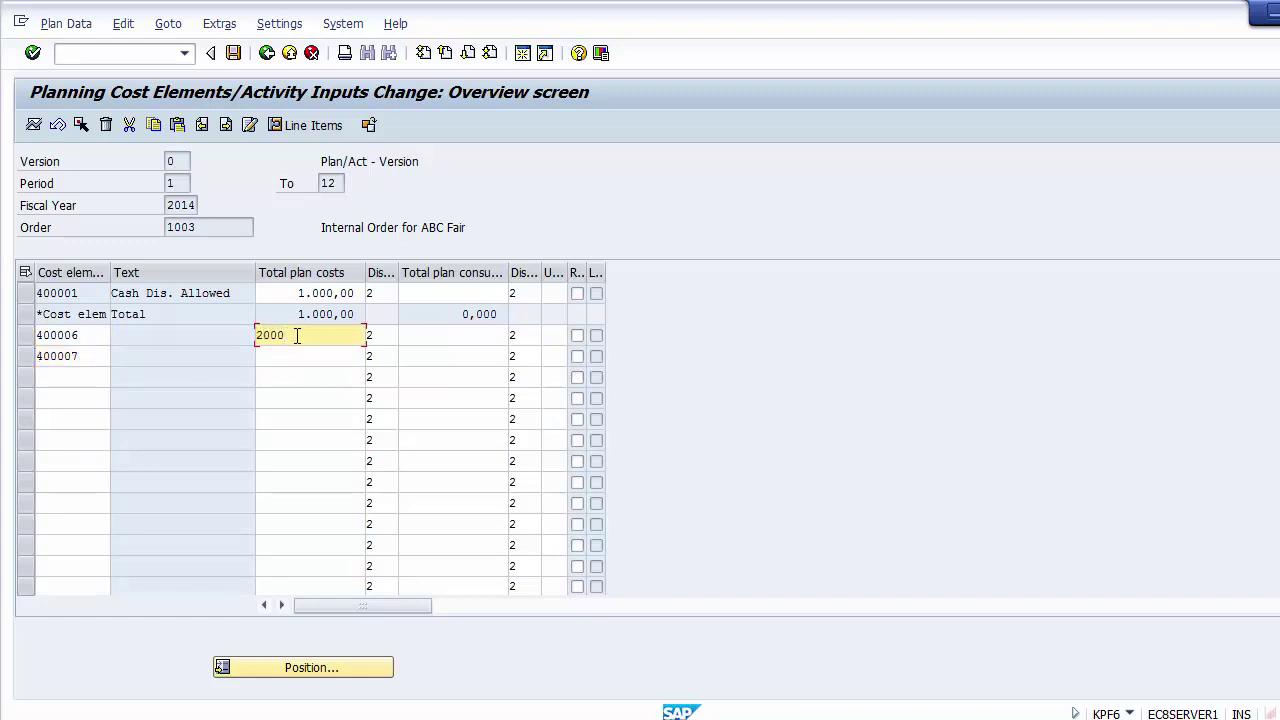
{"action": "key", "text": "Down"}
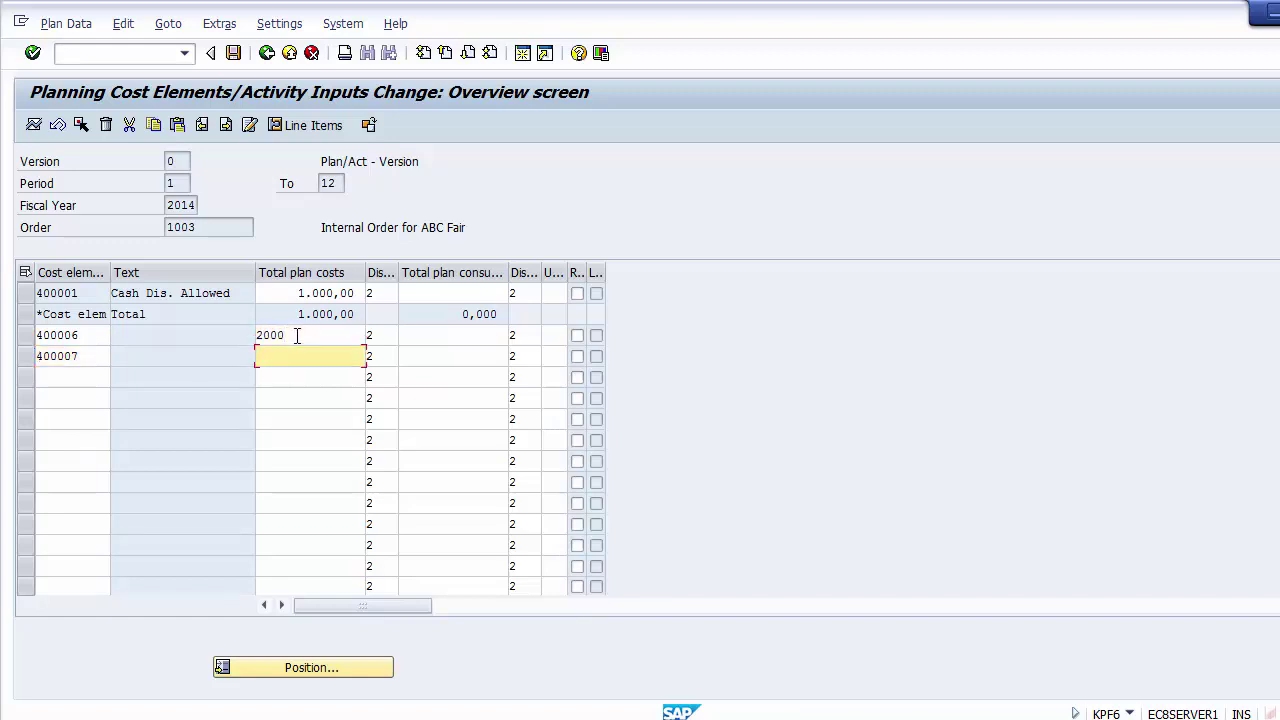
{"action": "type", "text": "3000"}
{"action": "key", "text": "Return"}
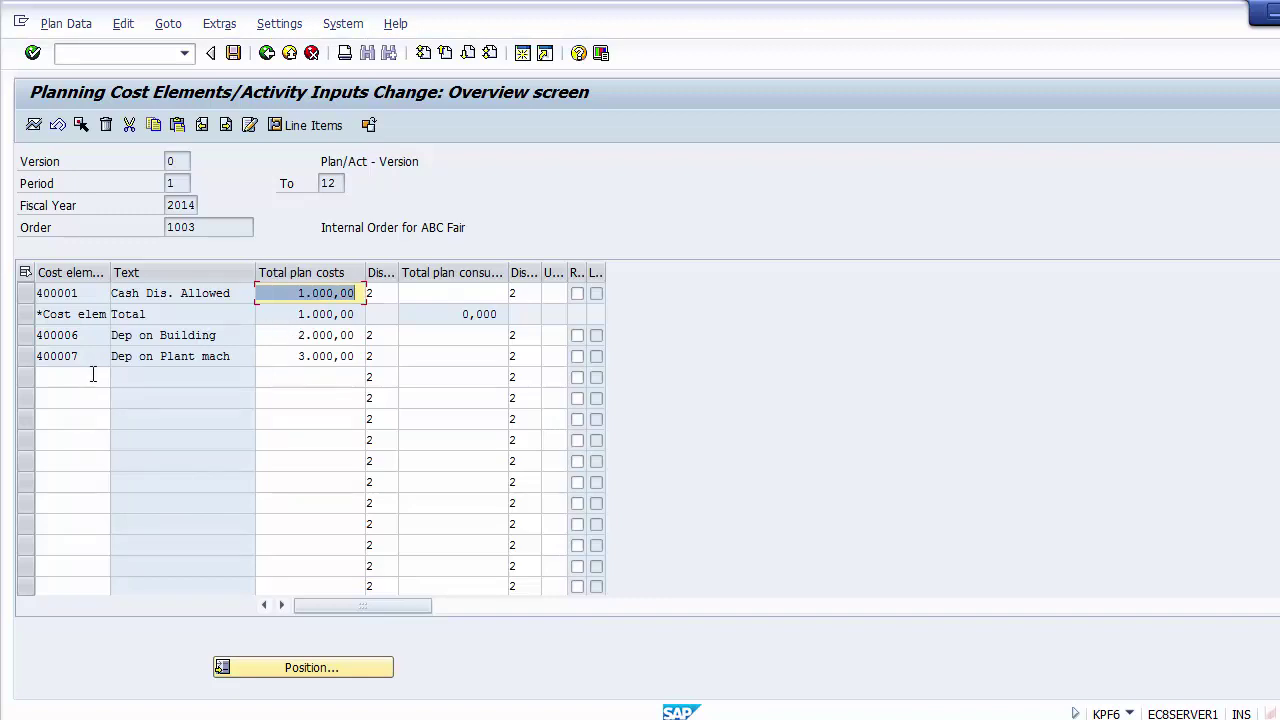
{"action": "left_click_drag", "start_coordinate": [96, 335], "coordinate": [32, 335]}
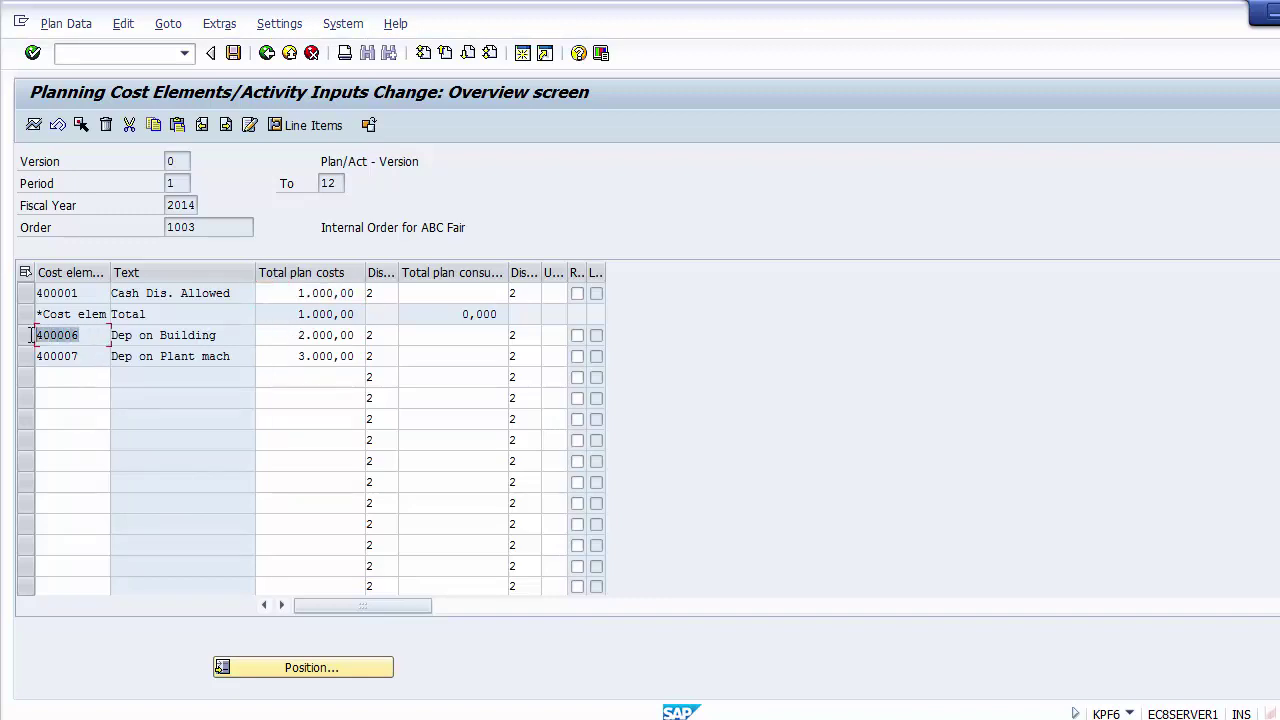
{"action": "left_click_drag", "start_coordinate": [249, 337], "coordinate": [30, 361]}
{"action": "left_click_drag", "start_coordinate": [250, 357], "coordinate": [79, 366]}
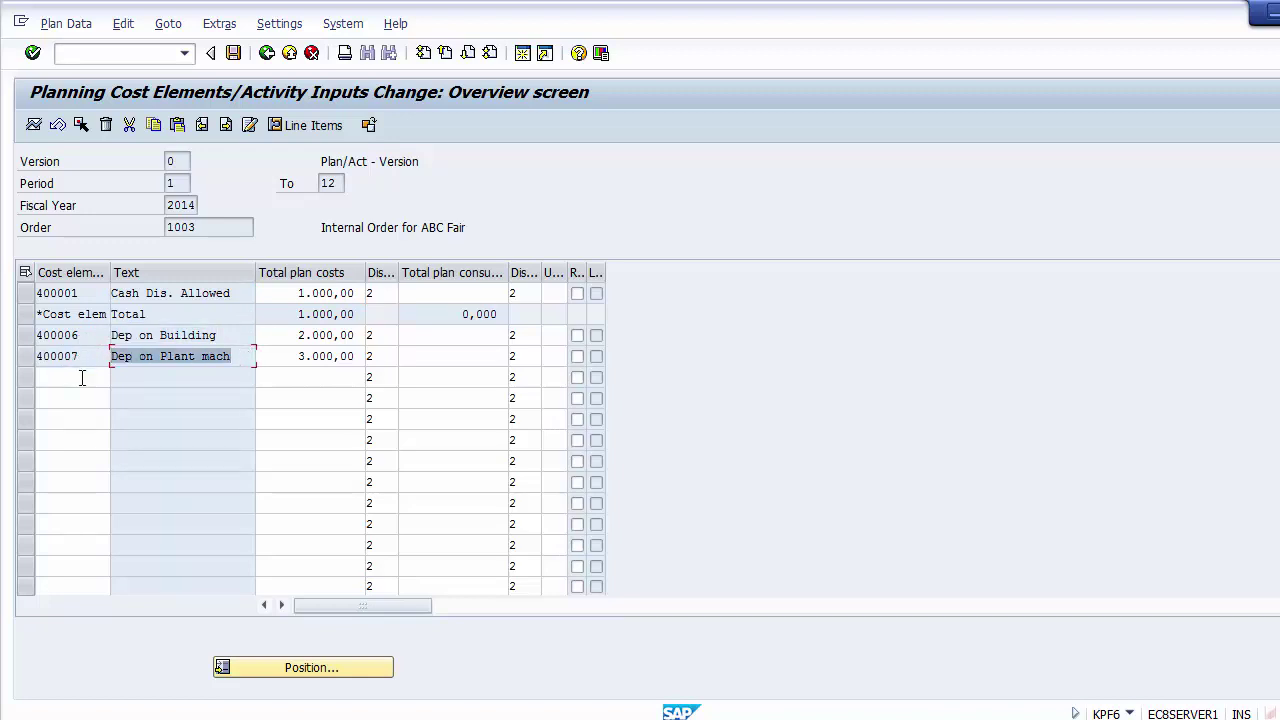
Try to add cost element 400012 in the row below 400007 with total plan costs of 5000
{"action": "left_click", "coordinate": [82, 377]}
{"action": "type", "text": "40000"}
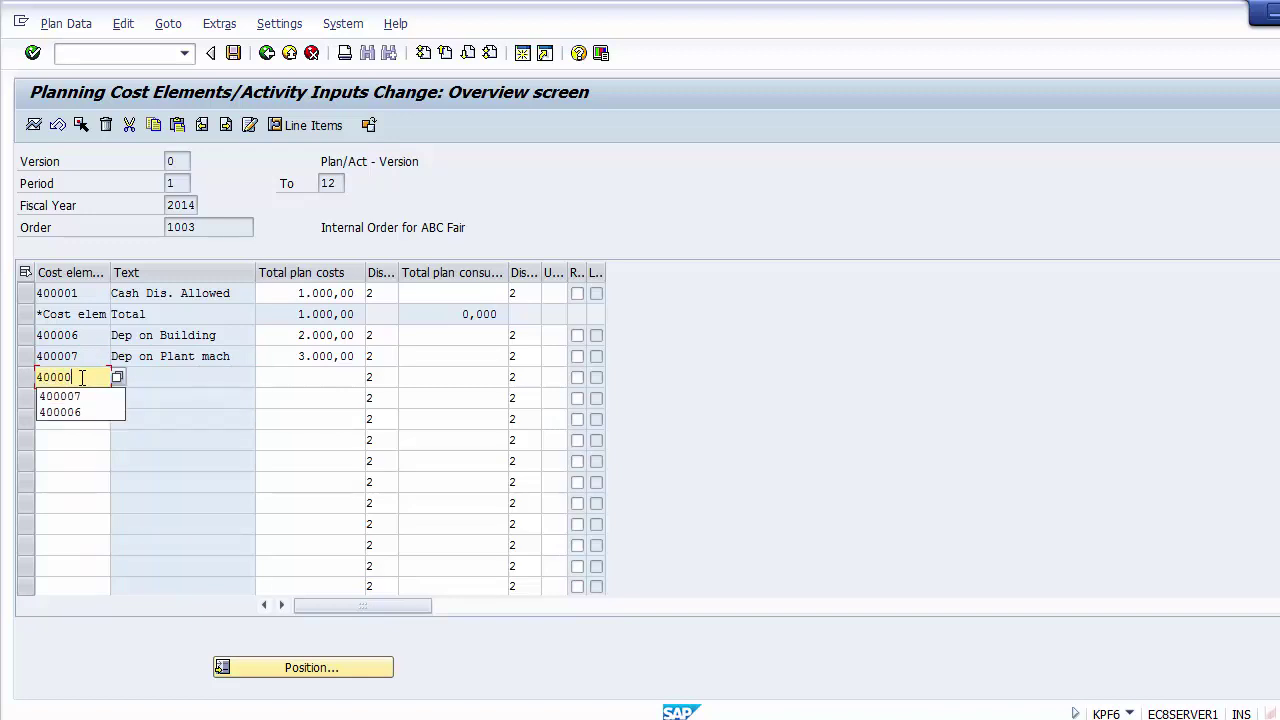
{"action": "key", "text": "BackSpace"}
{"action": "type", "text": "12"}
{"action": "key", "text": "Tab"}
{"action": "key", "text": "Tab"}
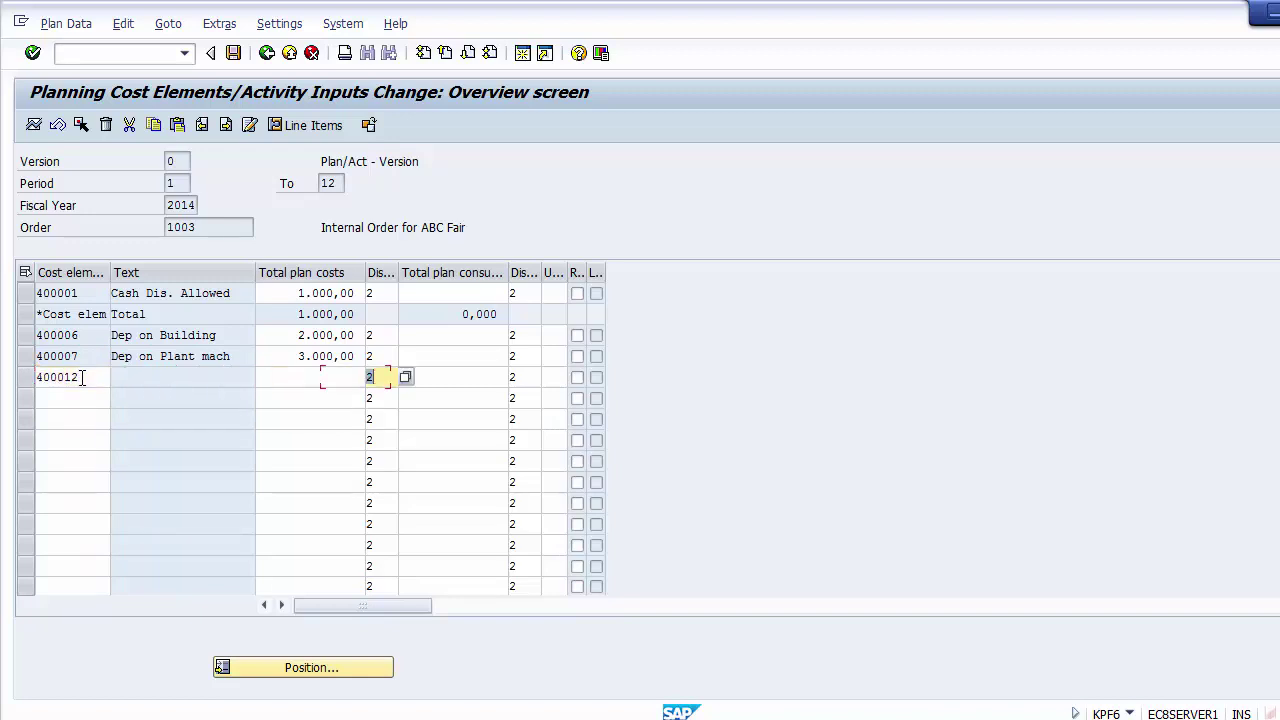
{"action": "left_click", "coordinate": [282, 379]}
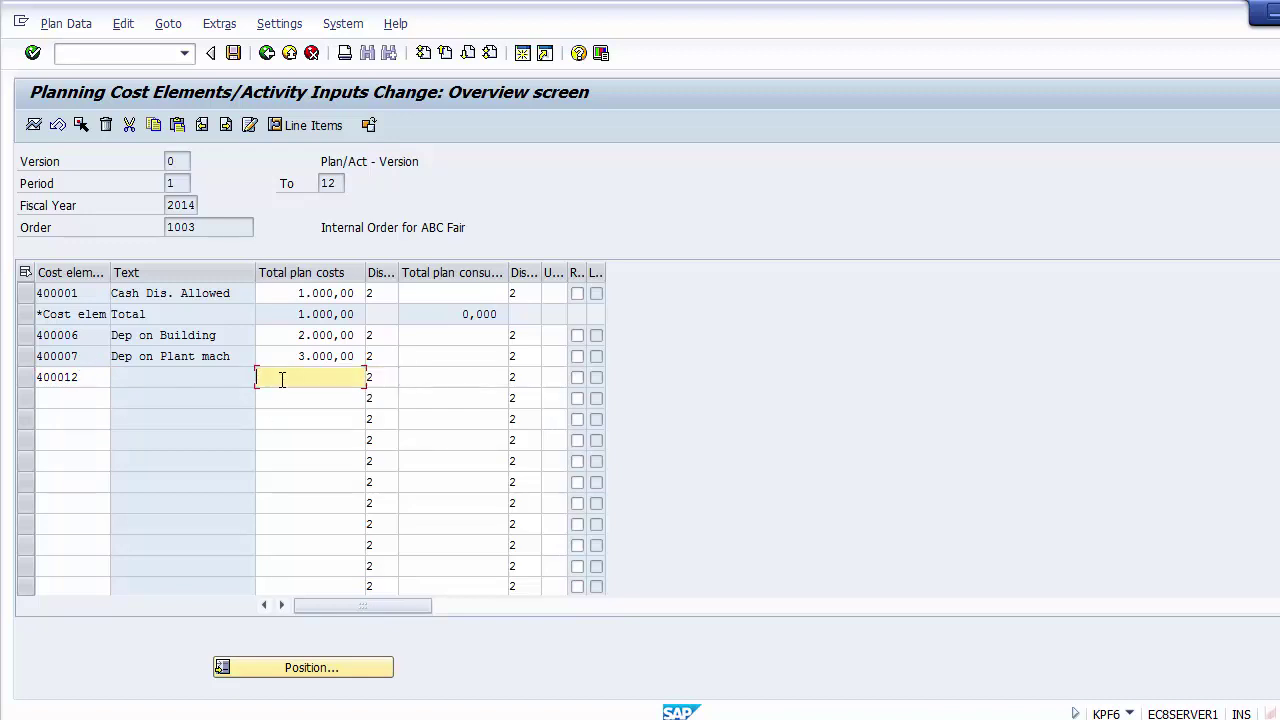
{"action": "type", "text": "5000"}
{"action": "key", "text": "Return"}
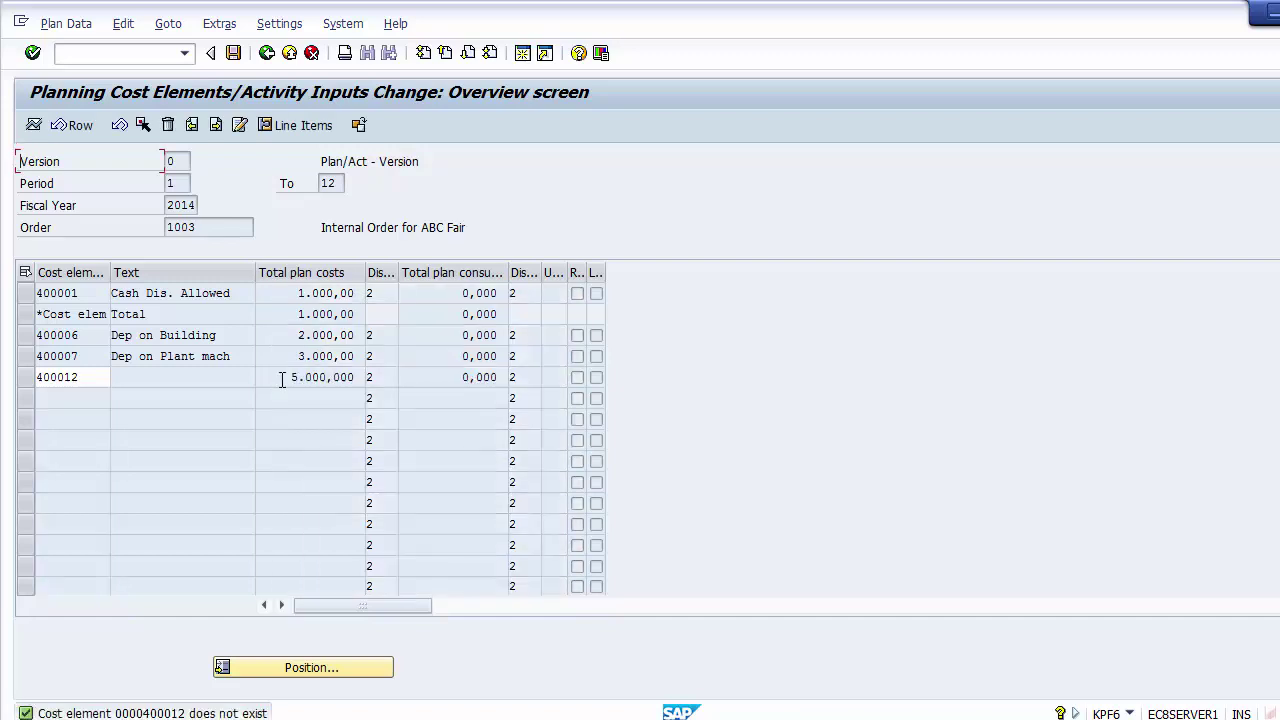
Try cost elements 400016, 400010 and 40004 in turn for the row with plan costs of 5000
{"action": "left_click", "coordinate": [95, 385]}
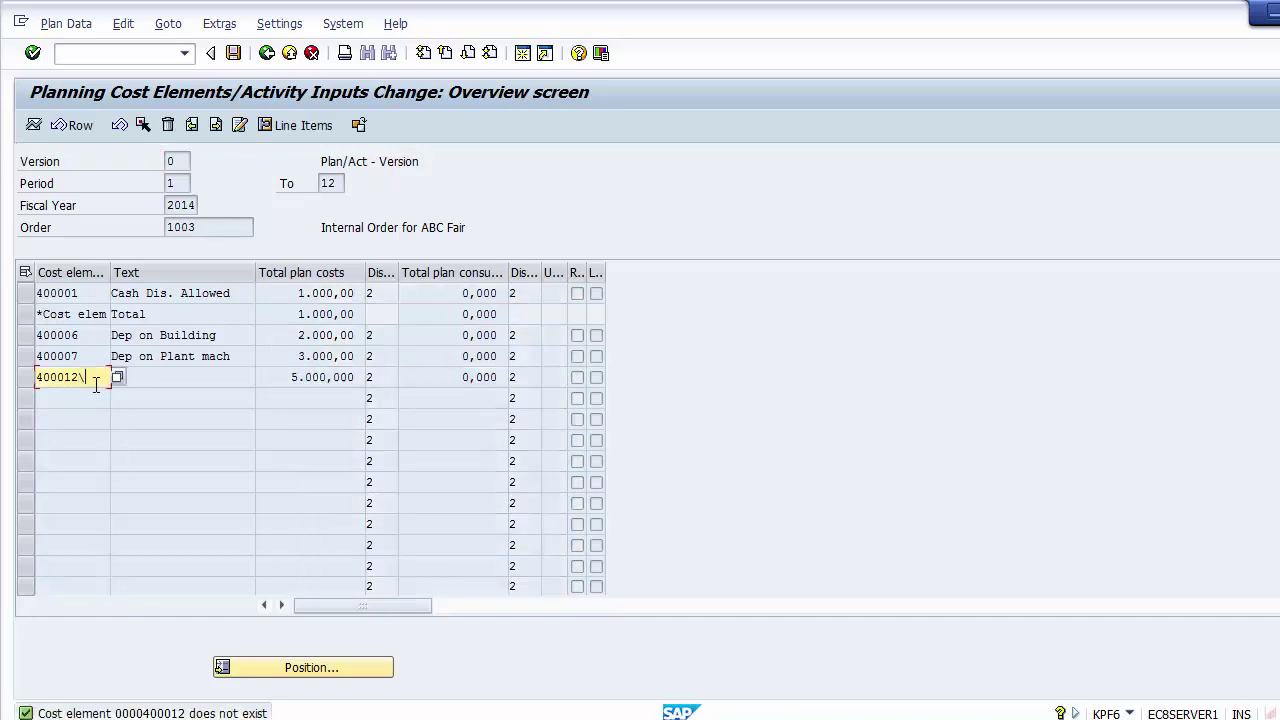
{"action": "key", "text": "BackSpace"}
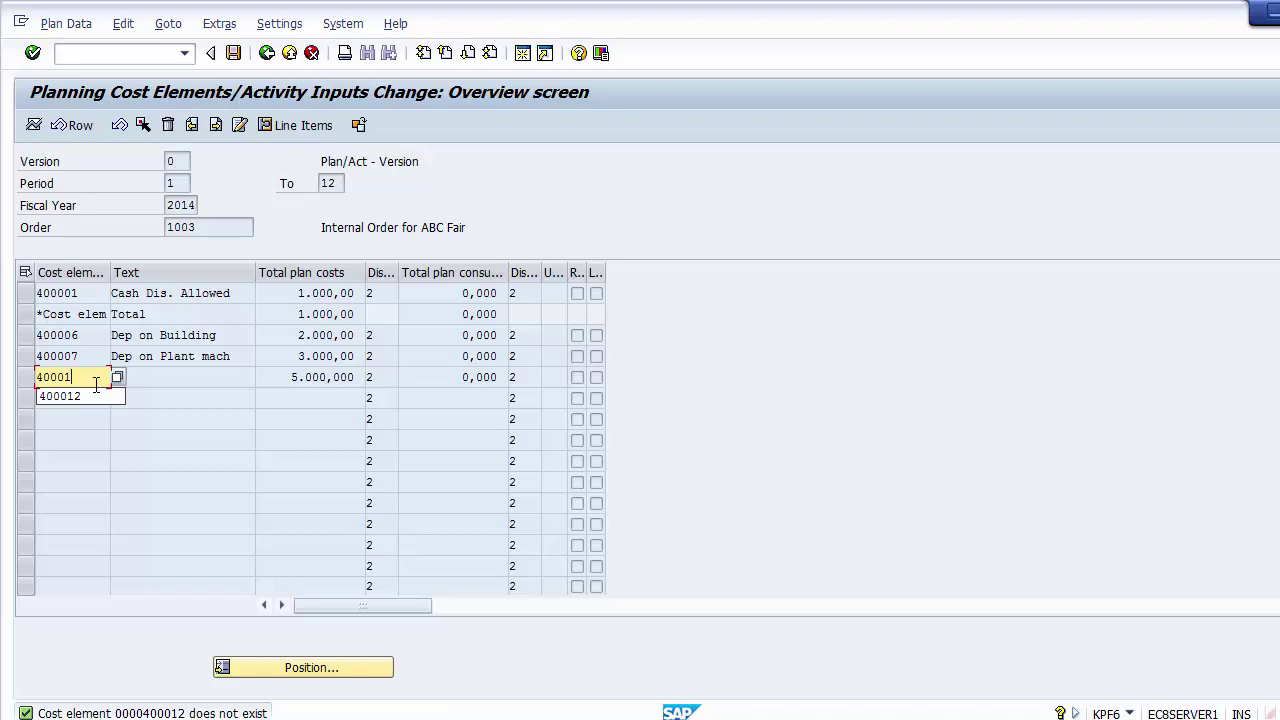
{"action": "type", "text": "6"}
{"action": "key", "text": "Return"}
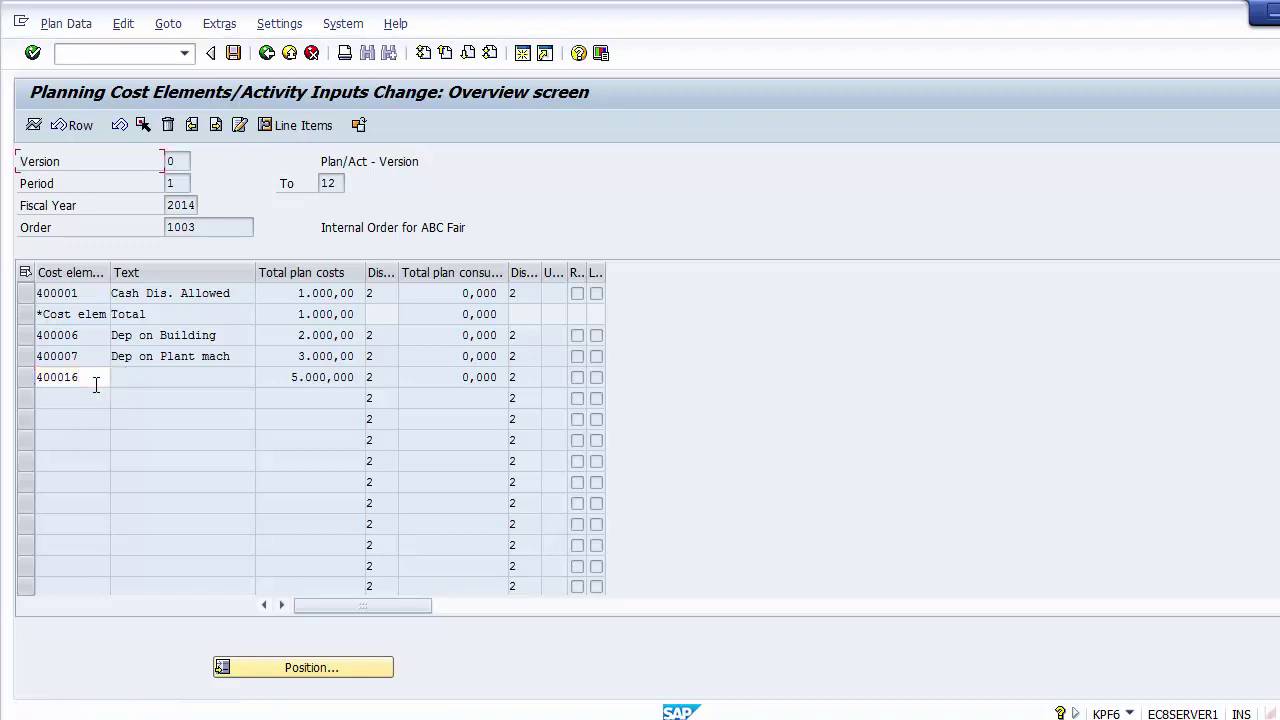
{"action": "key", "text": "BackSpace"}
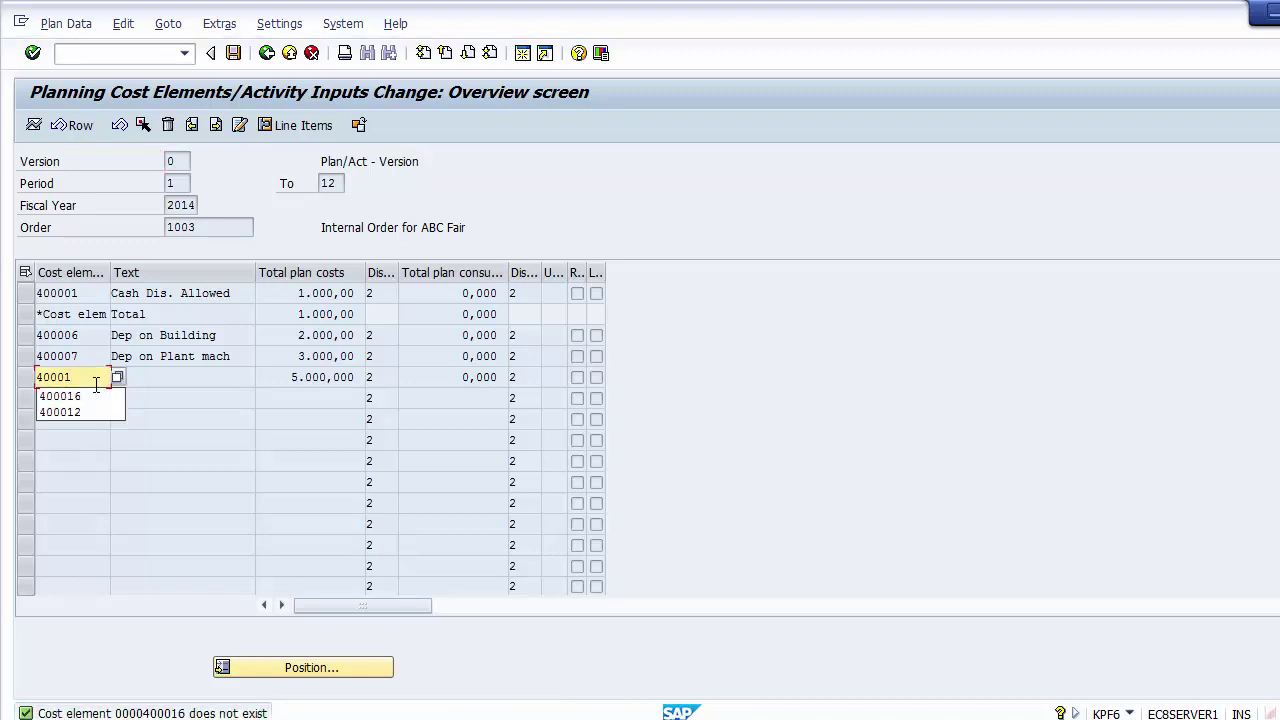
{"action": "type", "text": "0"}
{"action": "key", "text": "Return"}
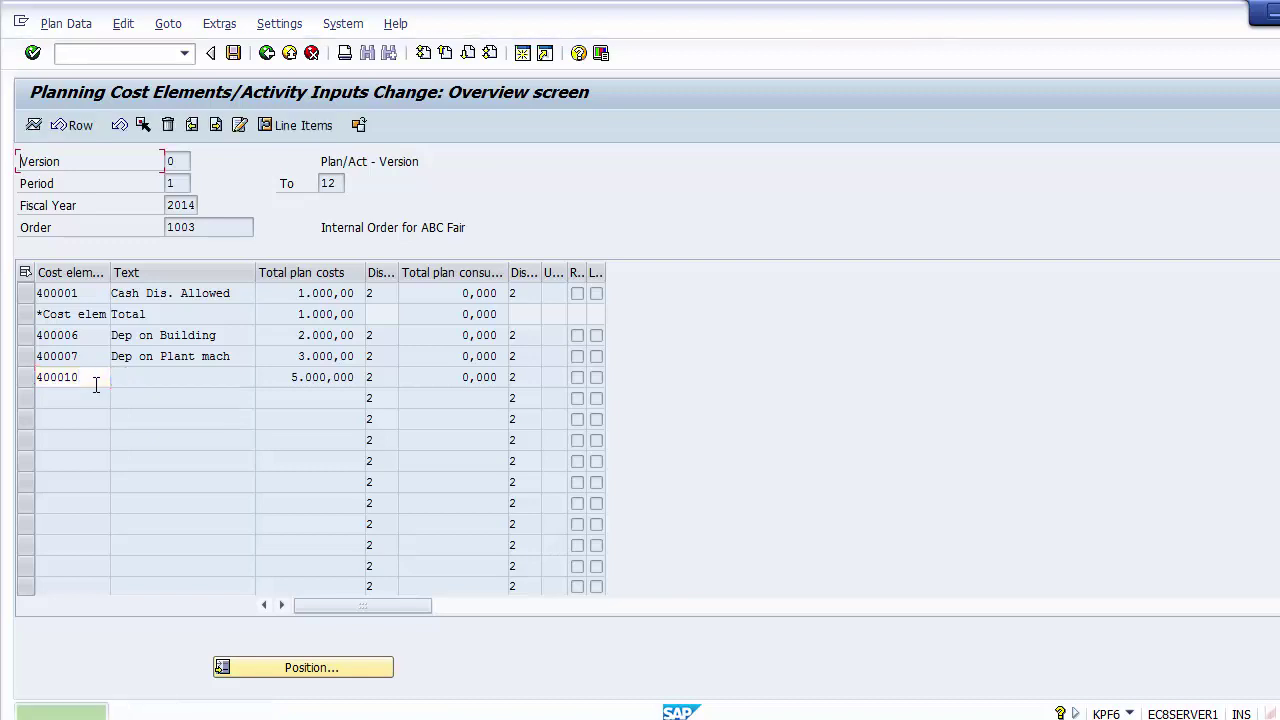
{"action": "key", "text": "BackSpace"}
{"action": "key", "text": "BackSpace"}
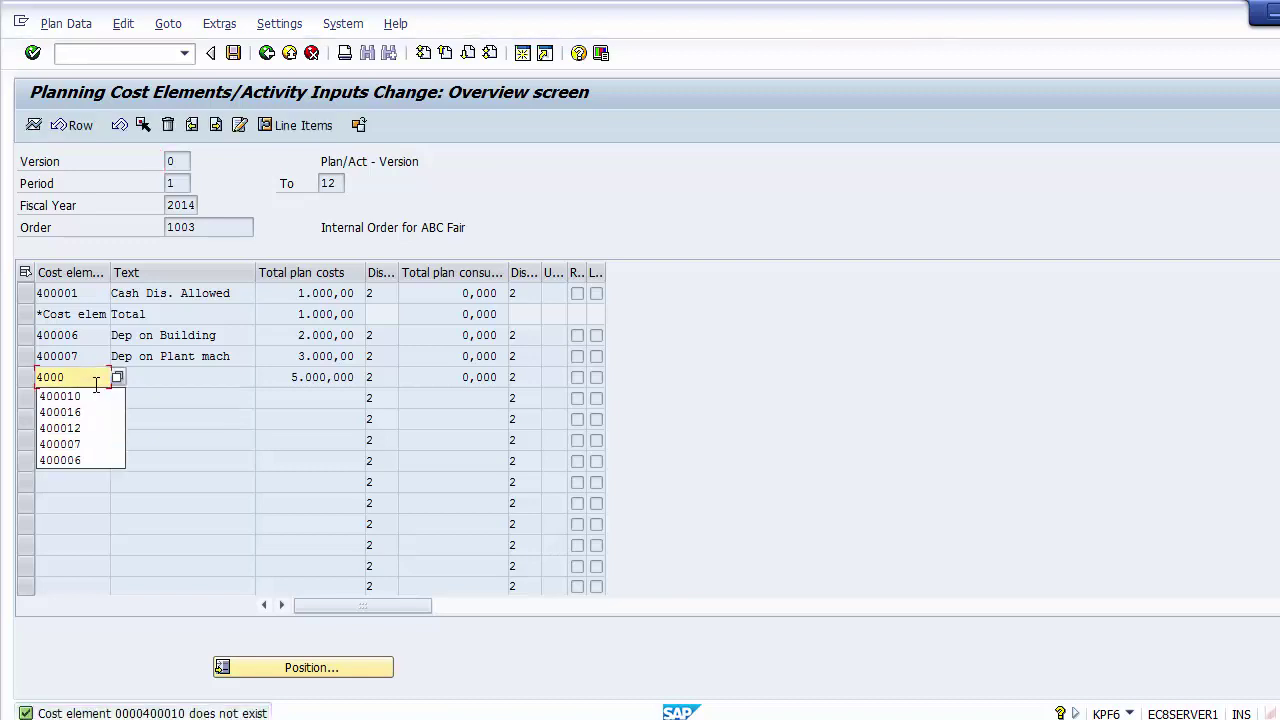
{"action": "type", "text": "4"}
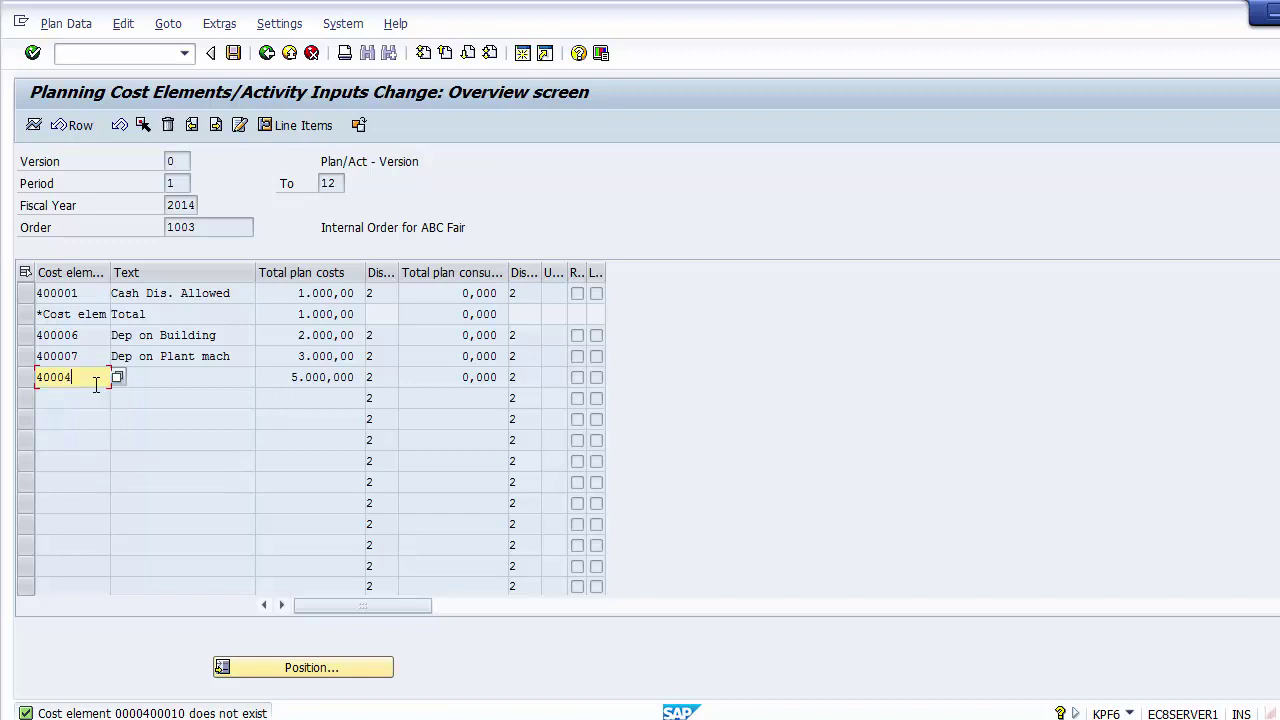
{"action": "key", "text": "Return"}
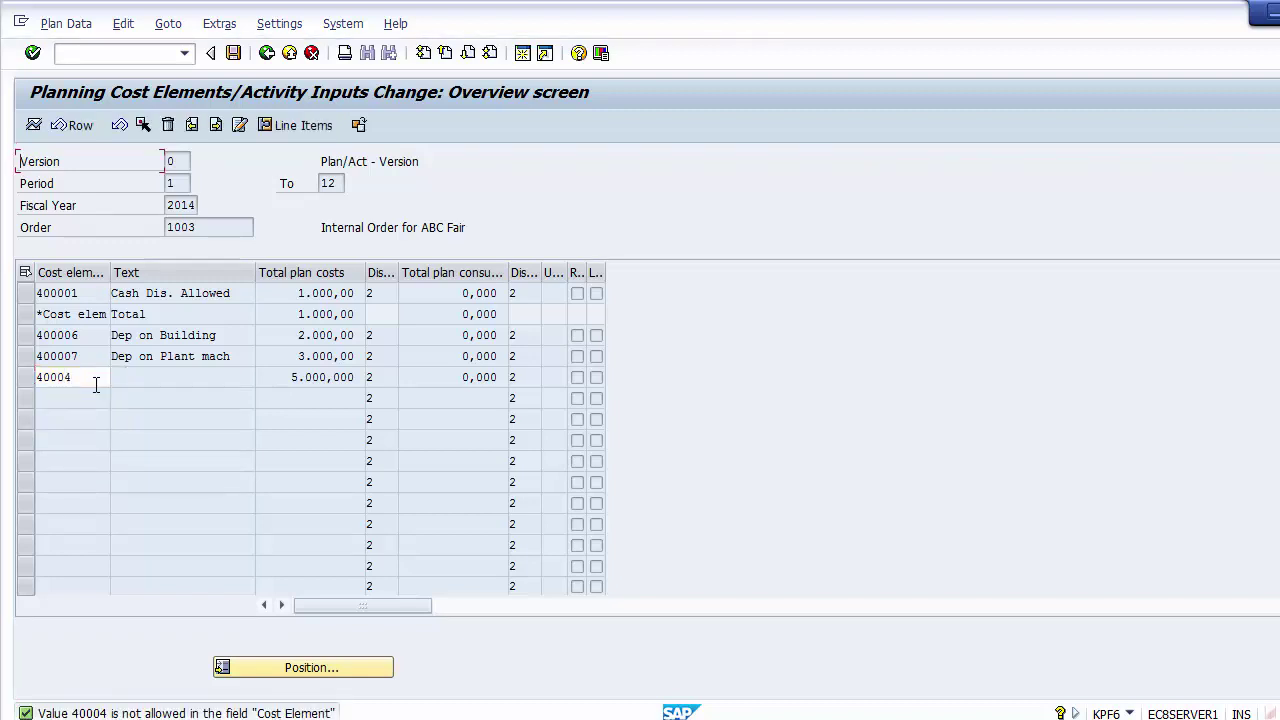
Set the cost element of the row with plan costs of 5000 to 400005
{"action": "left_click", "coordinate": [88, 378]}
{"action": "key", "text": "BackSpace"}
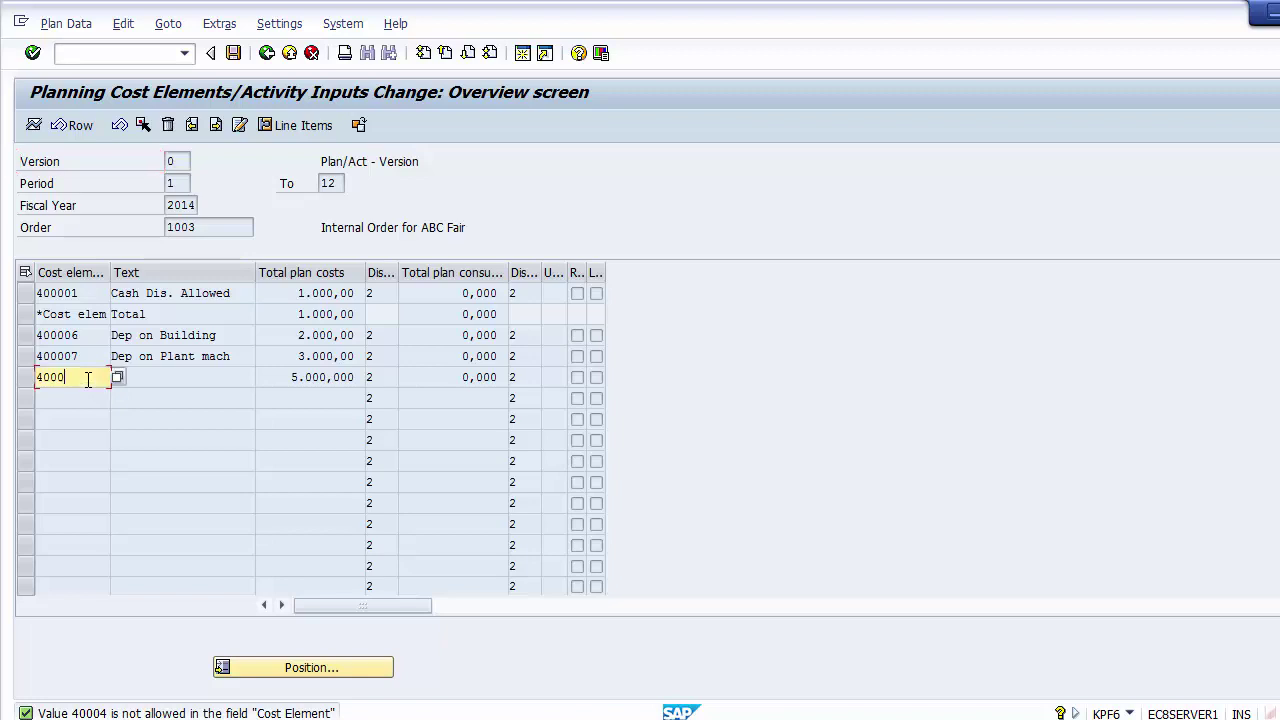
{"action": "type", "text": "0"}
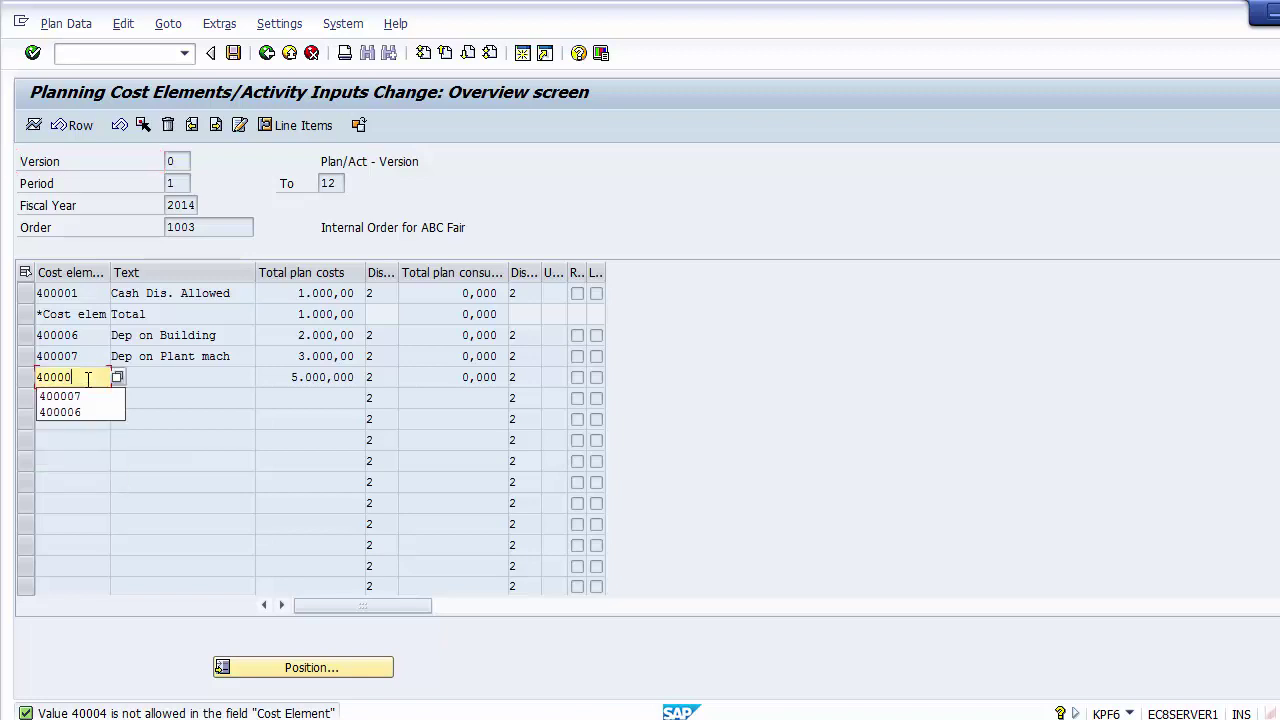
{"action": "type", "text": "5"}
{"action": "key", "text": "Return"}
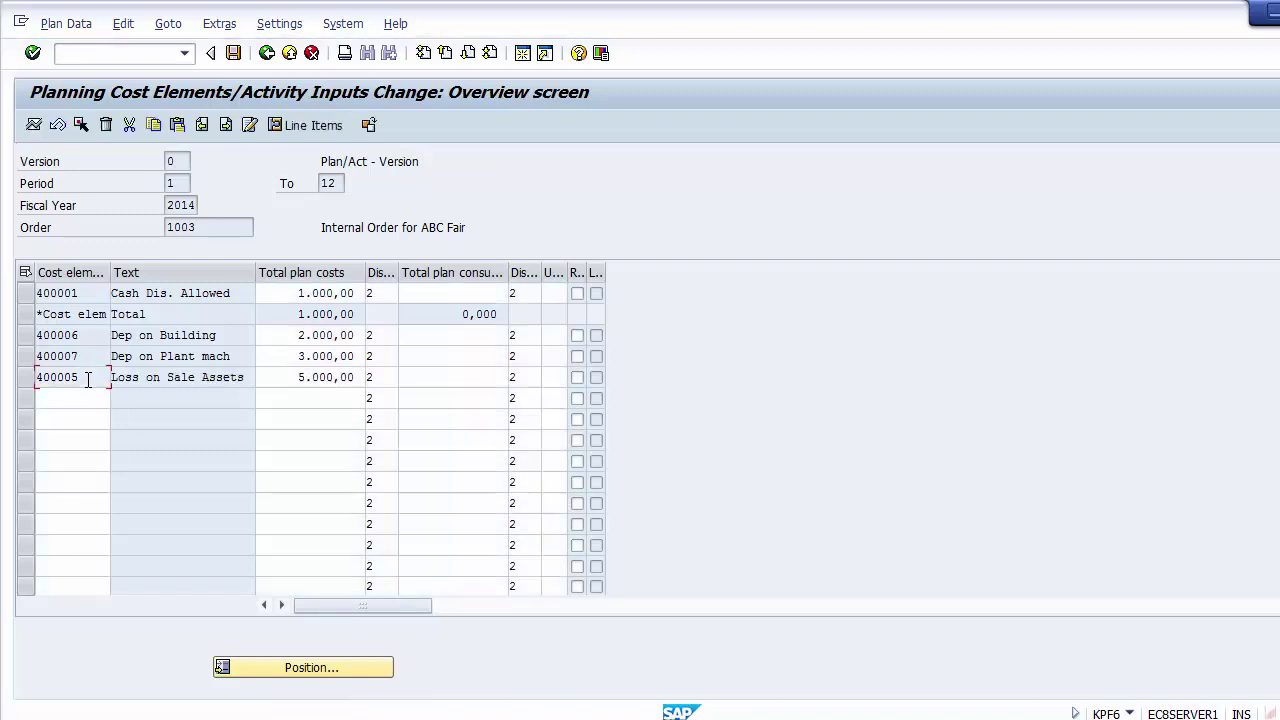
{"action": "double_click", "coordinate": [40, 377]}
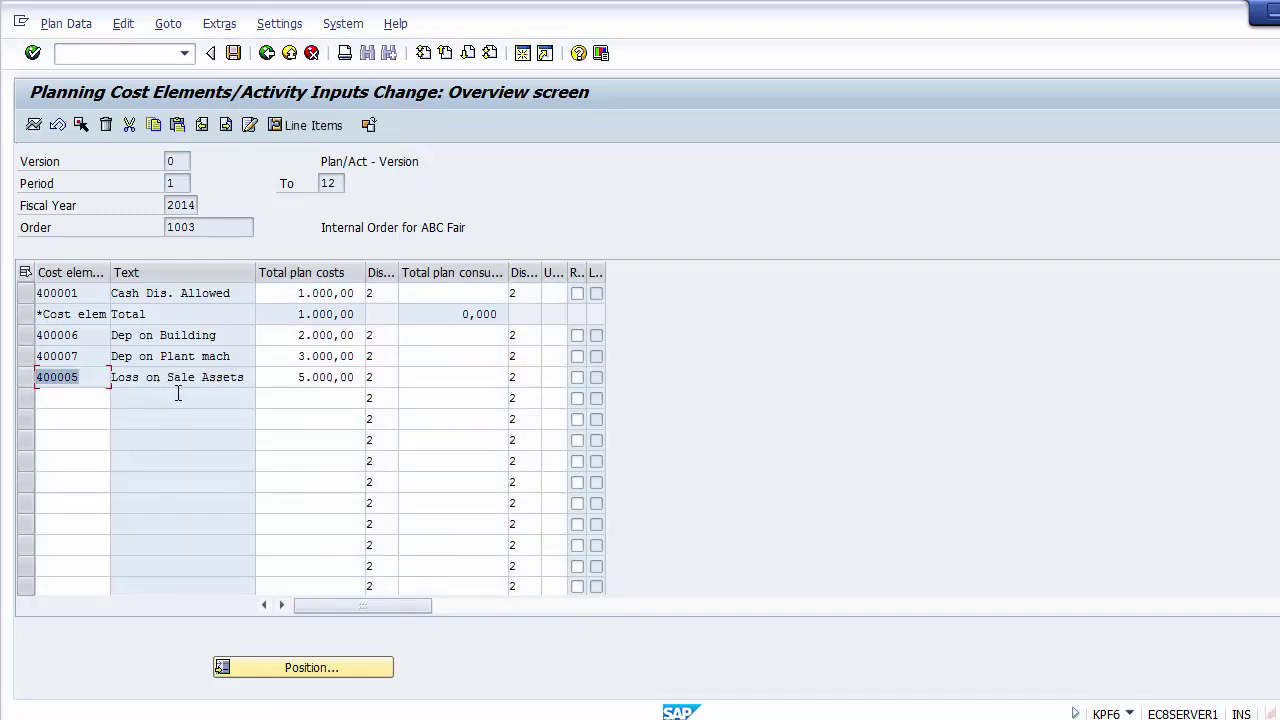
{"action": "left_click_drag", "start_coordinate": [286, 377], "coordinate": [362, 377]}
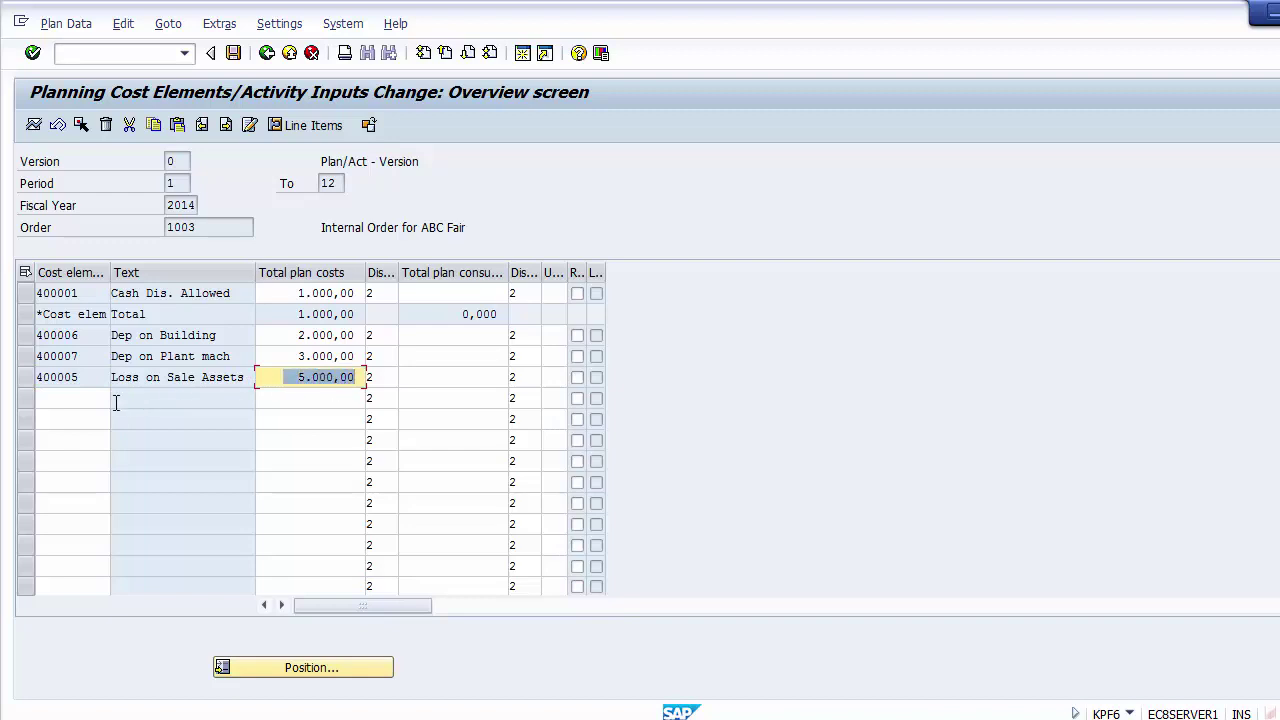
{"action": "left_click", "coordinate": [83, 399]}
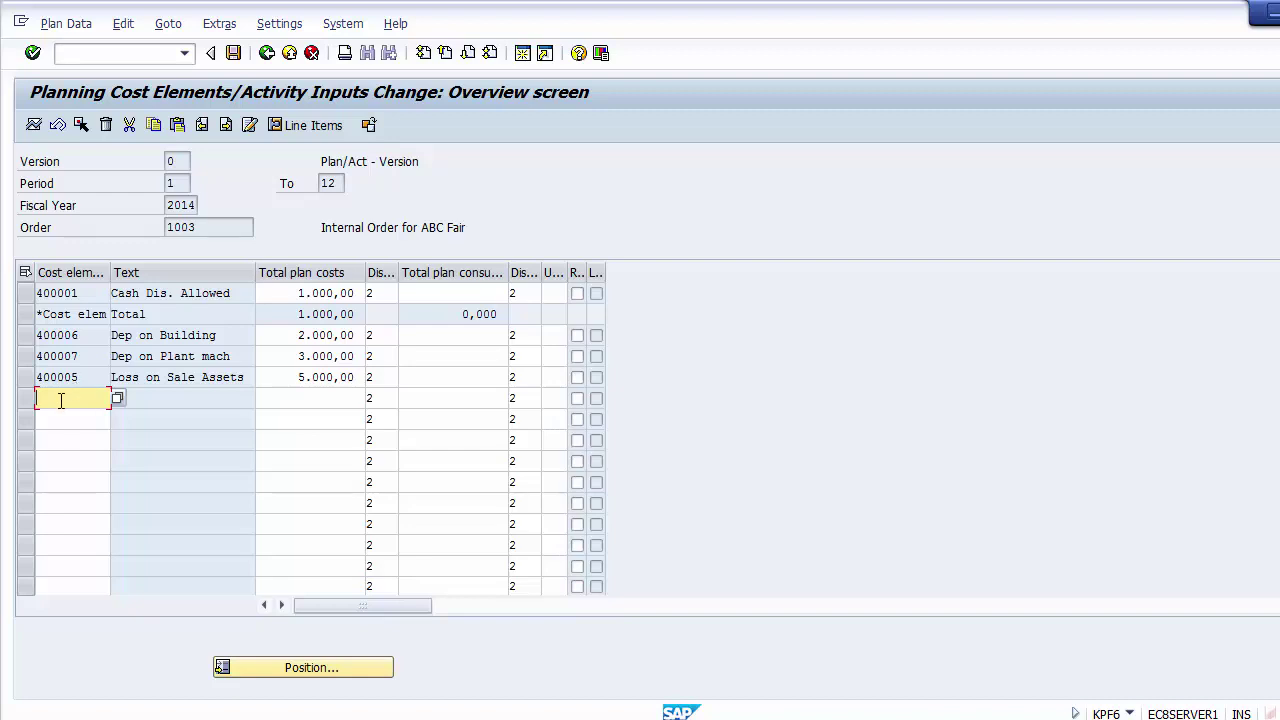
{"action": "left_click", "coordinate": [297, 401]}
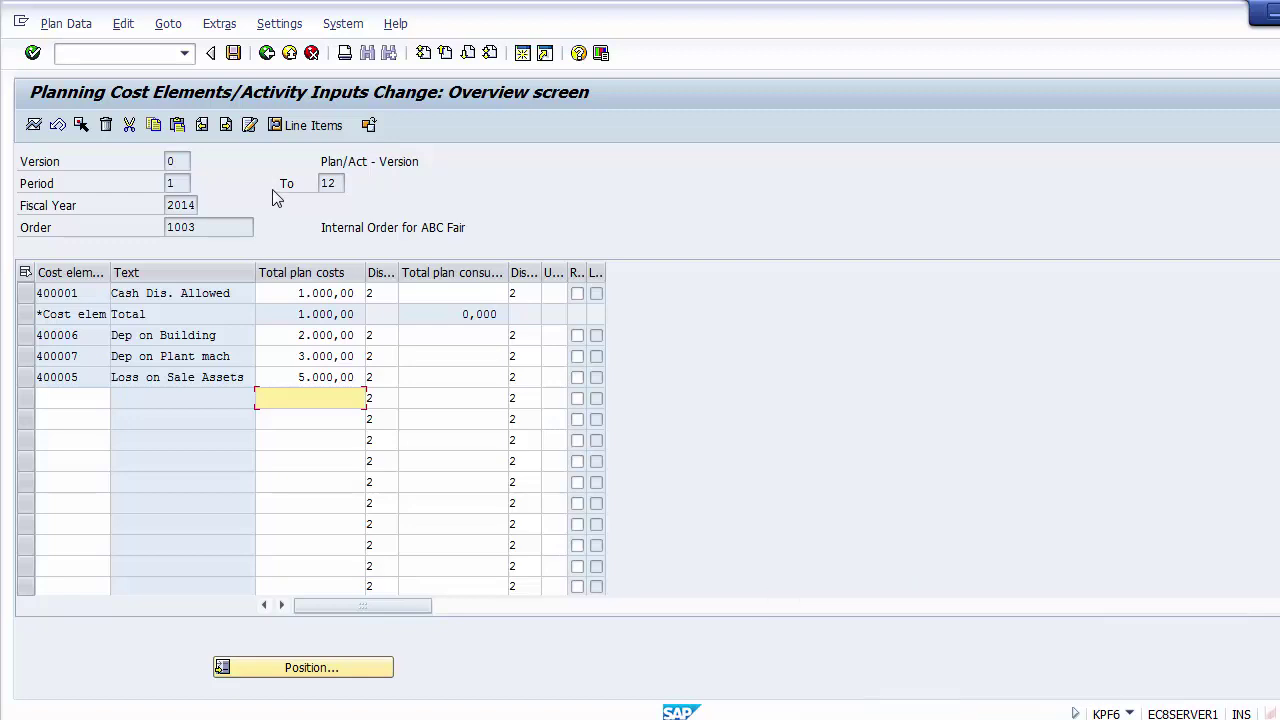
Save the planned costs for order 1003 and leave cost element planning for the SAP Easy Access screen
{"action": "left_click", "coordinate": [233, 53]}
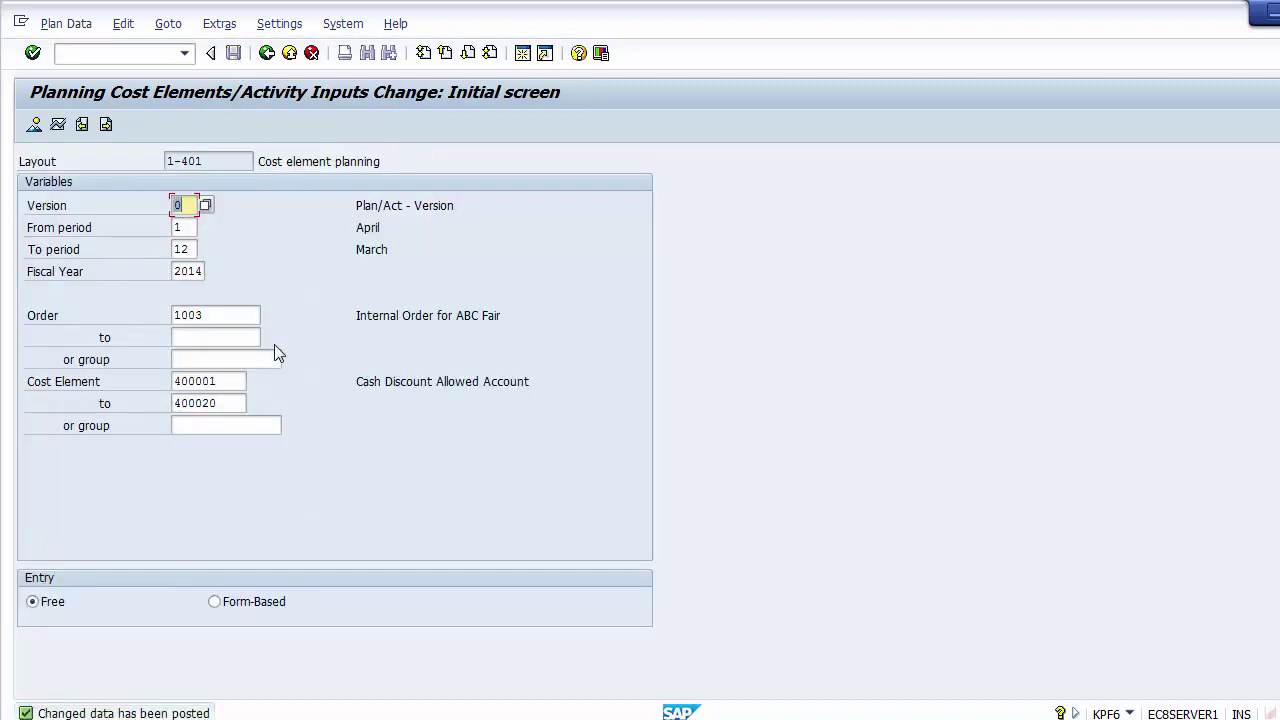
{"action": "left_click", "coordinate": [289, 53]}
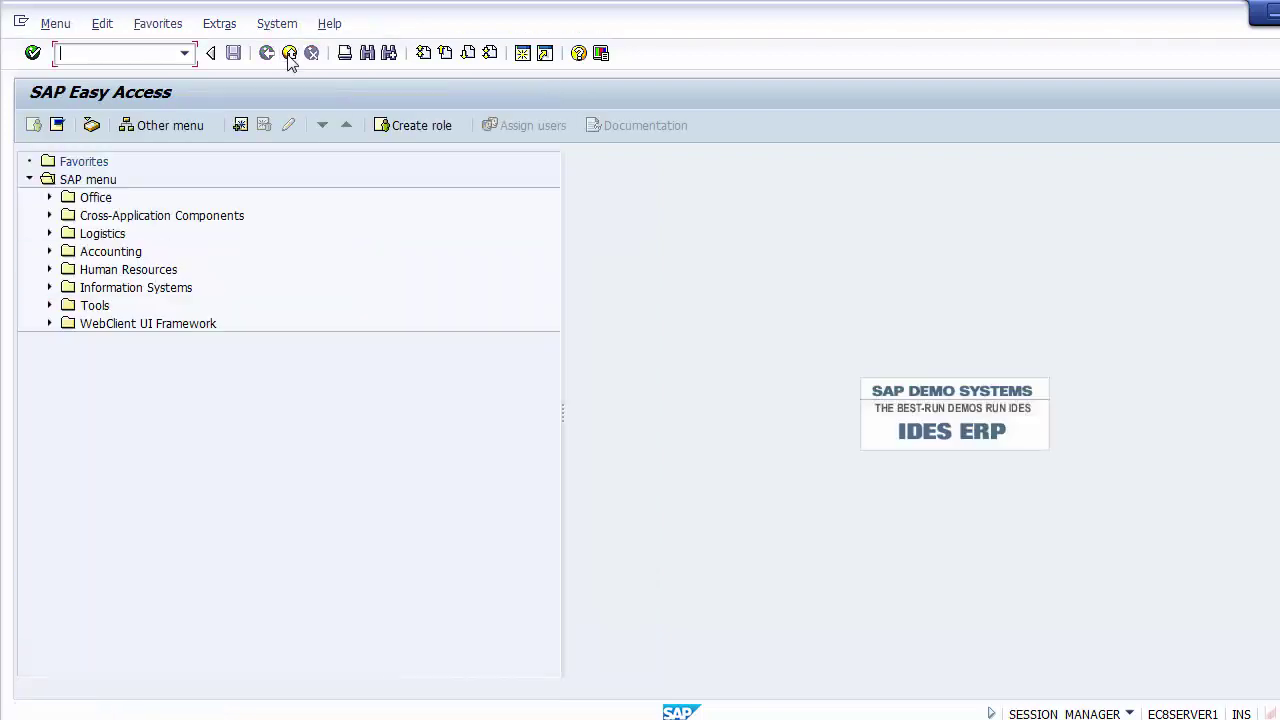
{"action": "left_click", "coordinate": [650, 440]}
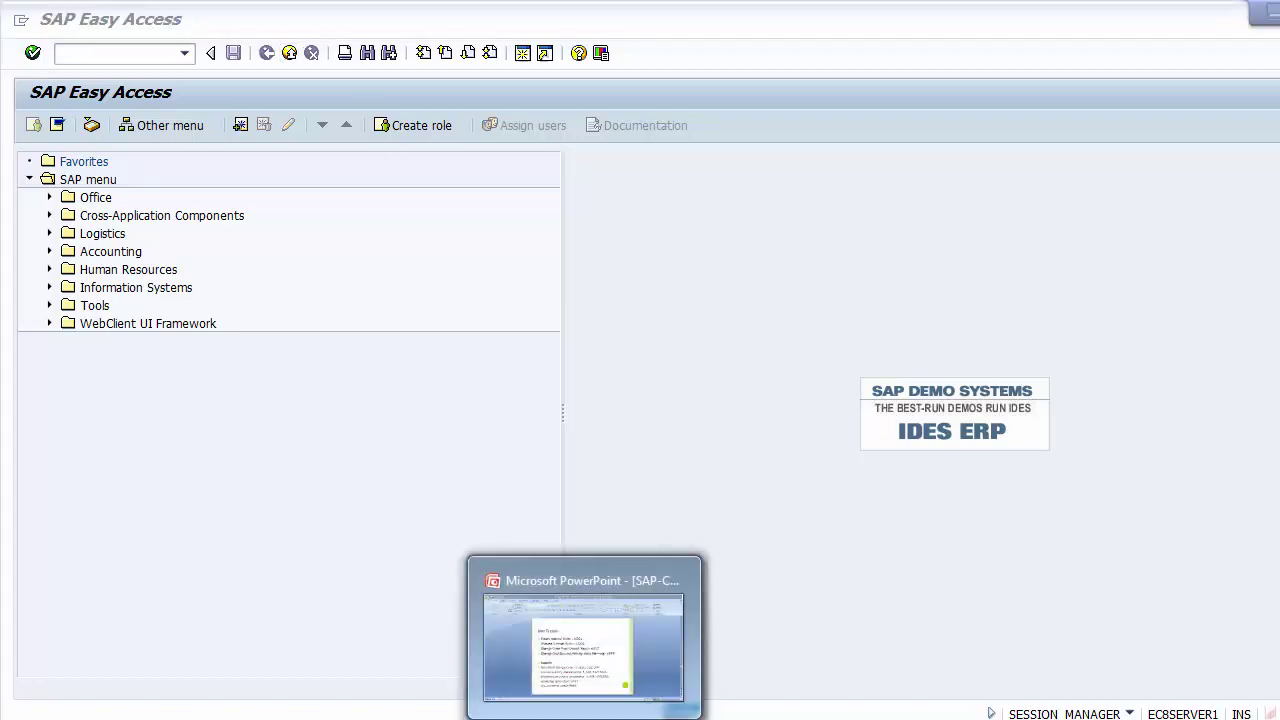
Switch to PowerPoint and copy the plan/actual comparison report code S_ALR_87012995 from the Unit Testing slide
{"action": "left_click", "coordinate": [584, 719]}
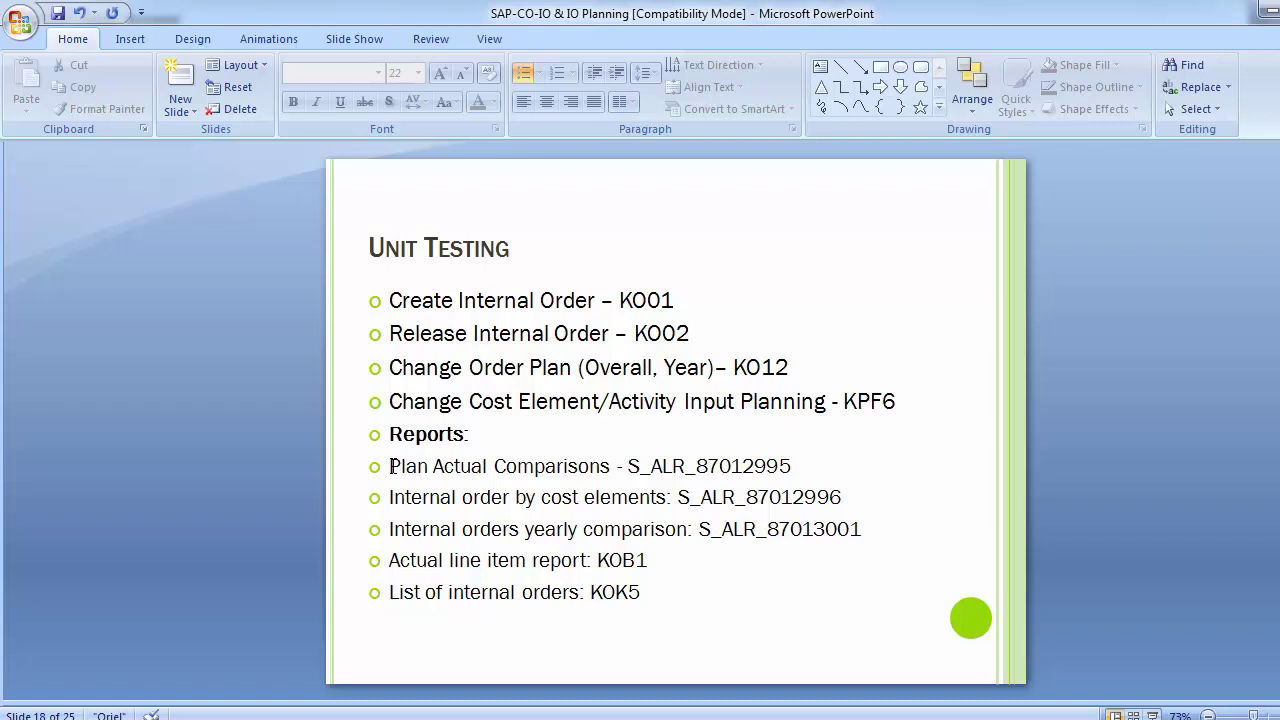
{"action": "left_click", "coordinate": [631, 466]}
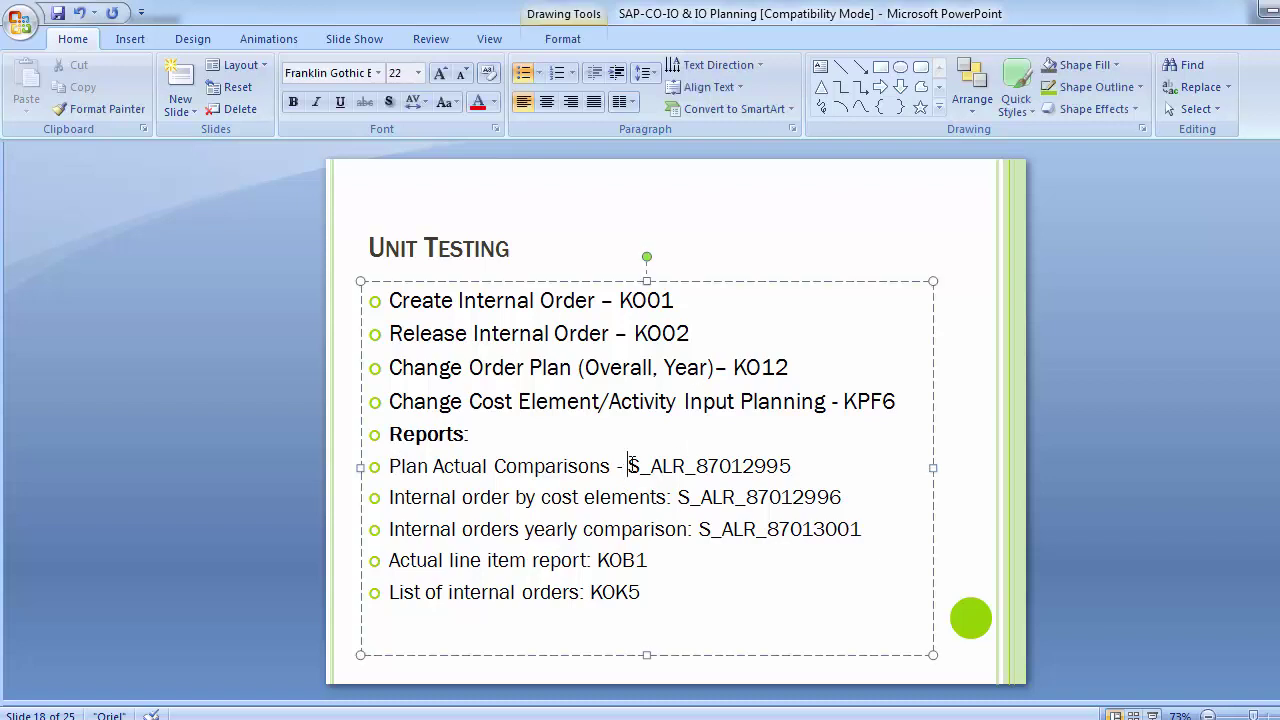
{"action": "left_click_drag", "start_coordinate": [631, 466], "coordinate": [795, 468]}
{"action": "key", "text": "ctrl+c"}
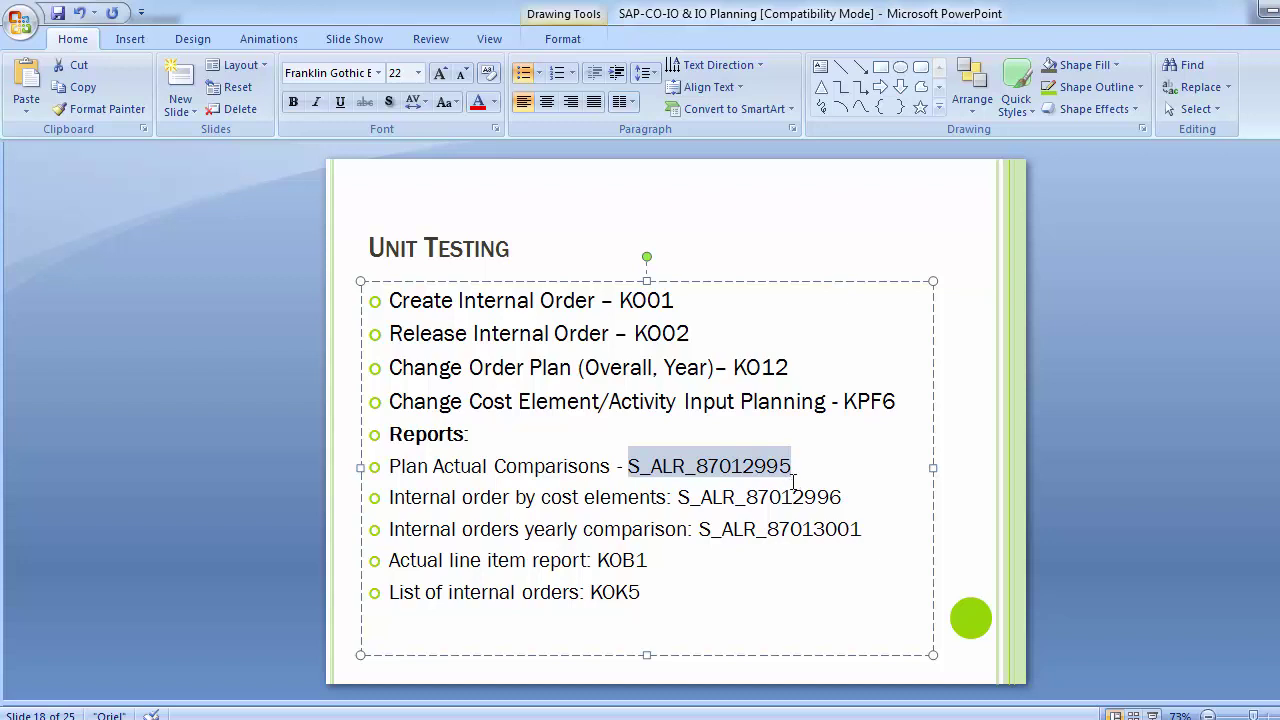
{"action": "left_click", "coordinate": [294, 527]}
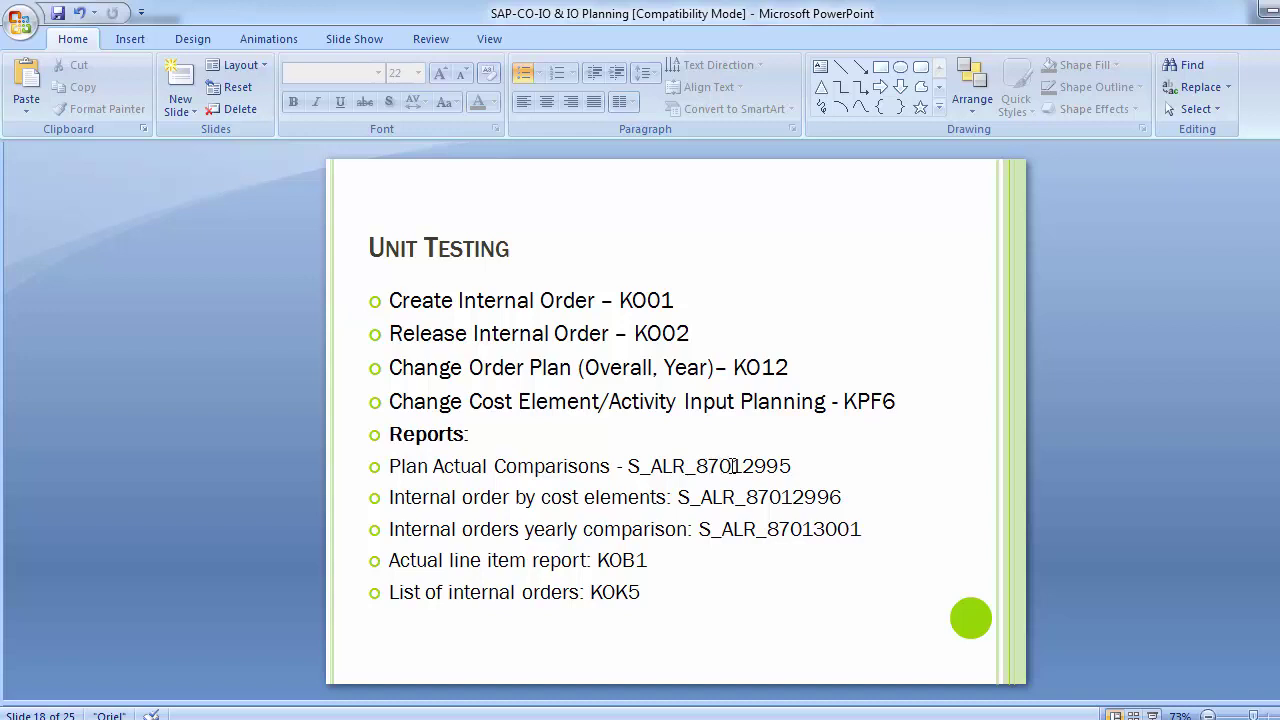
Switch back to SAP and open transaction S_ALR_87012995 using the copied code
{"action": "mouse_move", "coordinate": [580, 705]}
{"action": "left_click", "coordinate": [580, 630]}
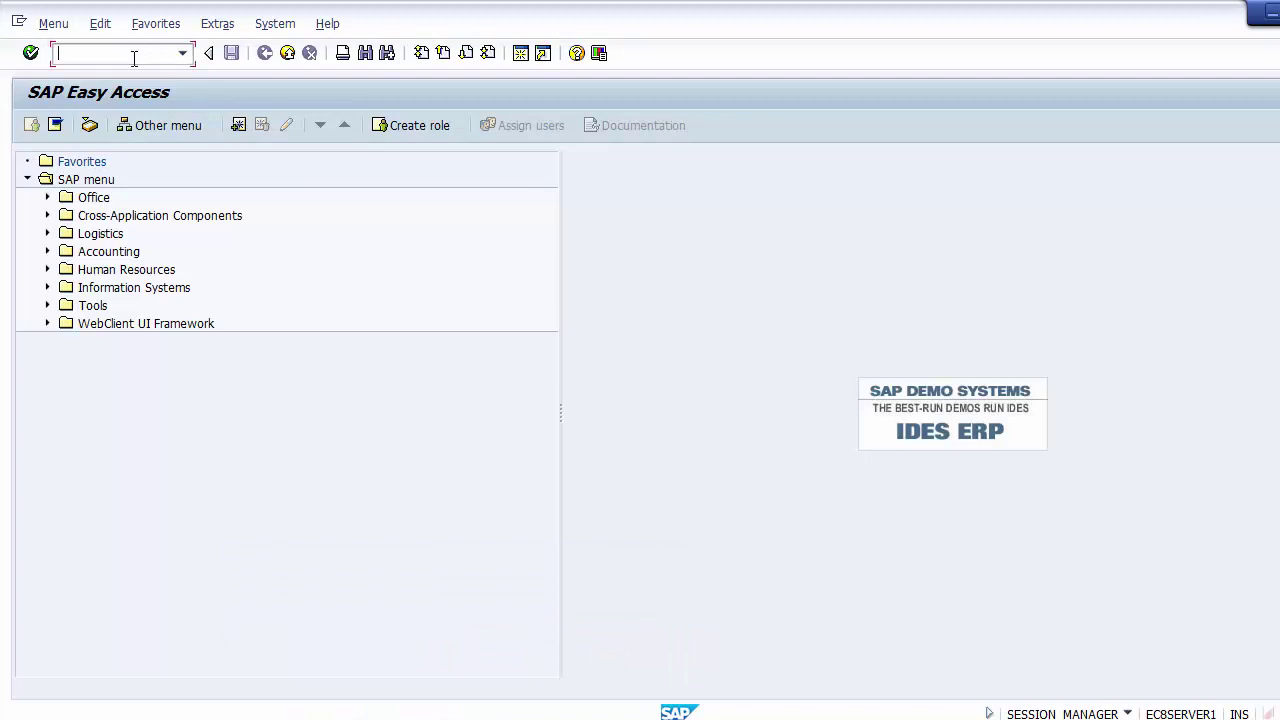
{"action": "key", "text": "ctrl+v"}
{"action": "key", "text": "Return"}
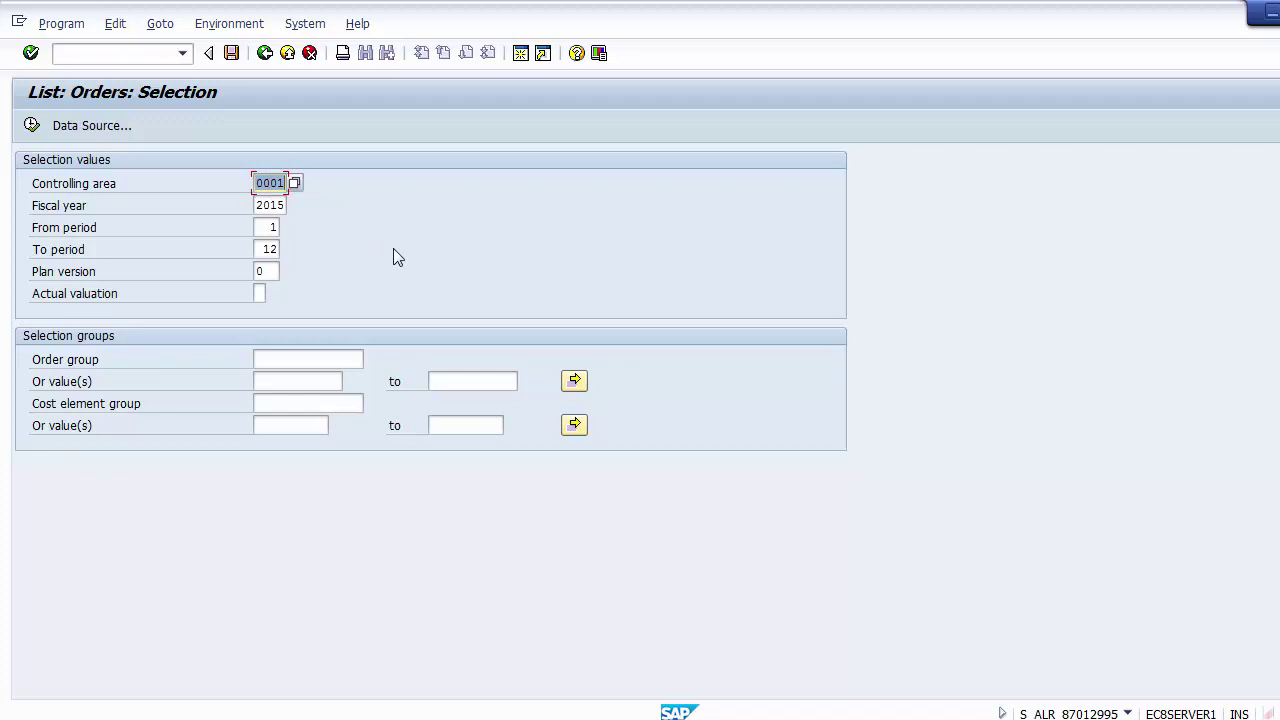
Set the report's controlling area to Z100 and the fiscal year to 2014
{"action": "type", "text": "Z100"}
{"action": "key", "text": "Tab"}
{"action": "key", "text": "BackSpace"}
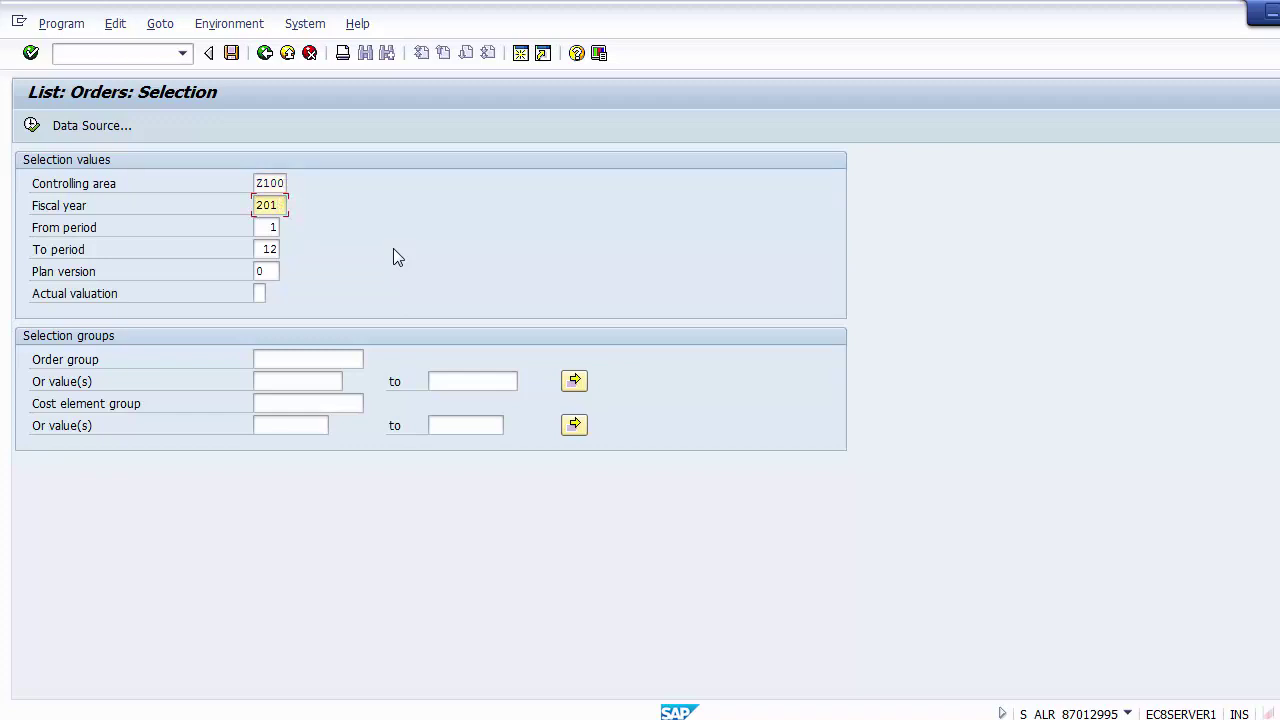
{"action": "type", "text": "4"}
{"action": "key", "text": "Tab"}
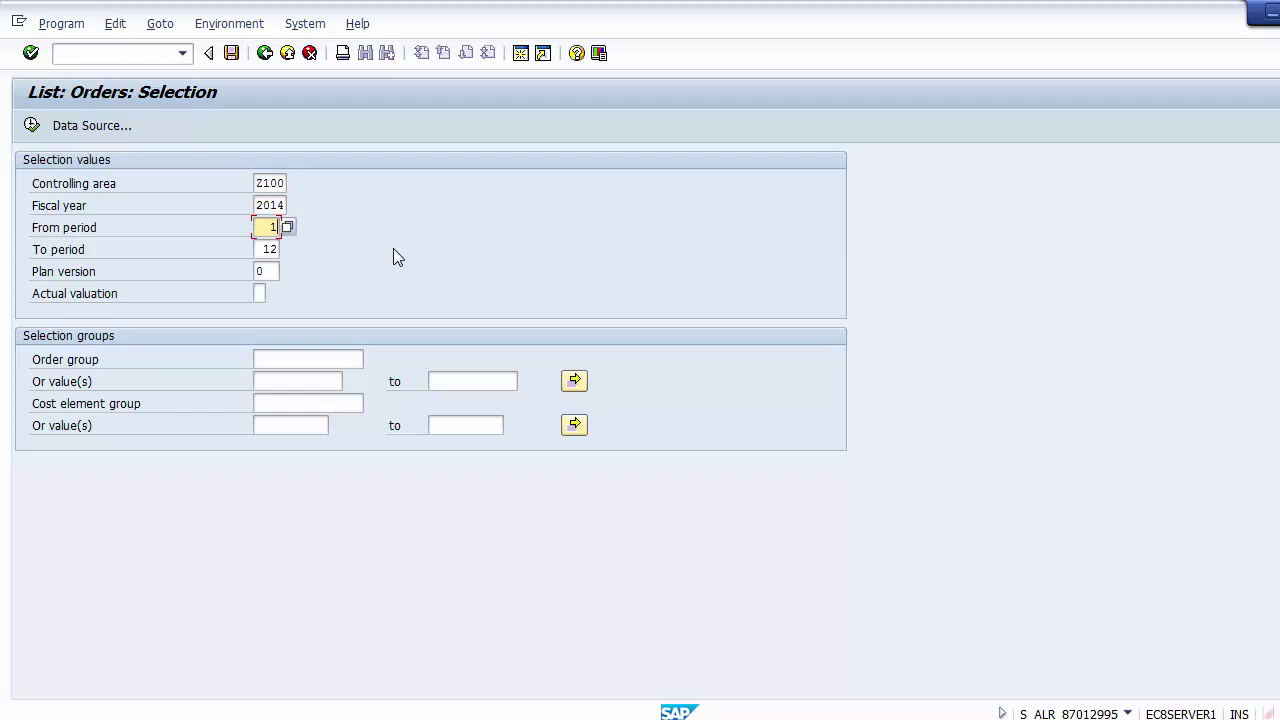
Check the periods, plan version and actual valuation, and run the orders report without restricting orders or cost elements
{"action": "key", "text": "Tab"}
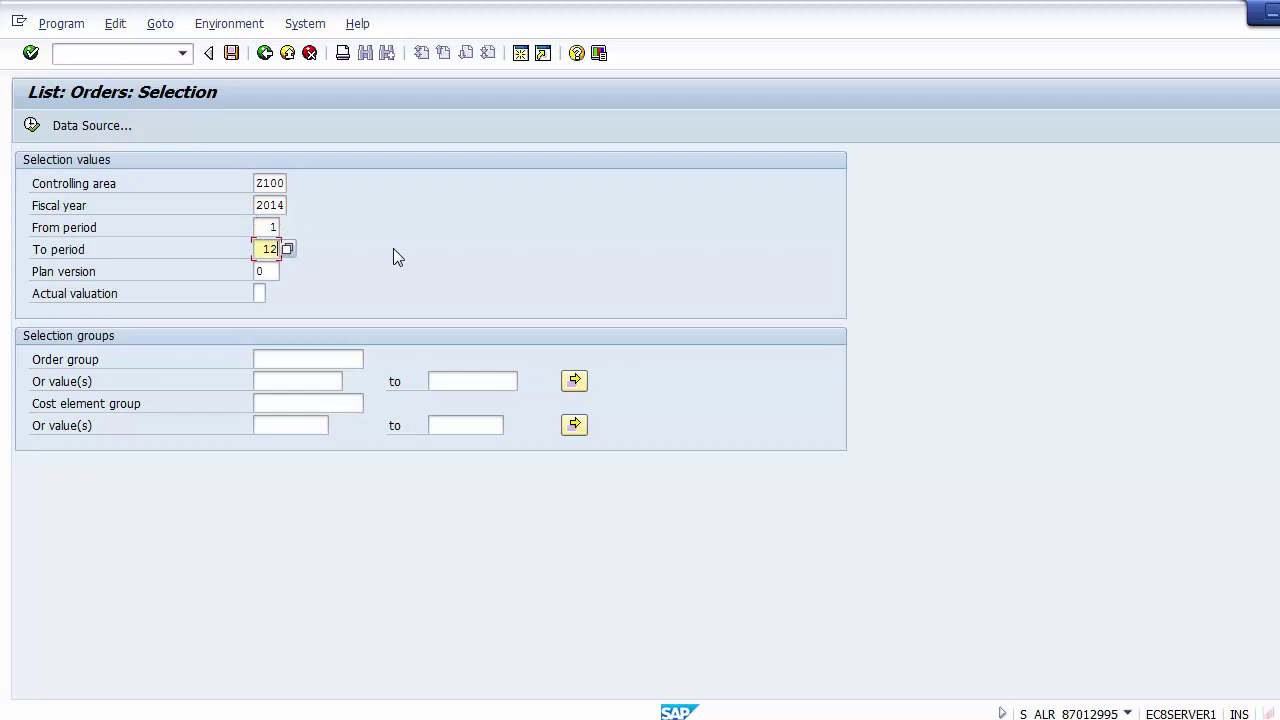
{"action": "key", "text": "shift+Tab"}
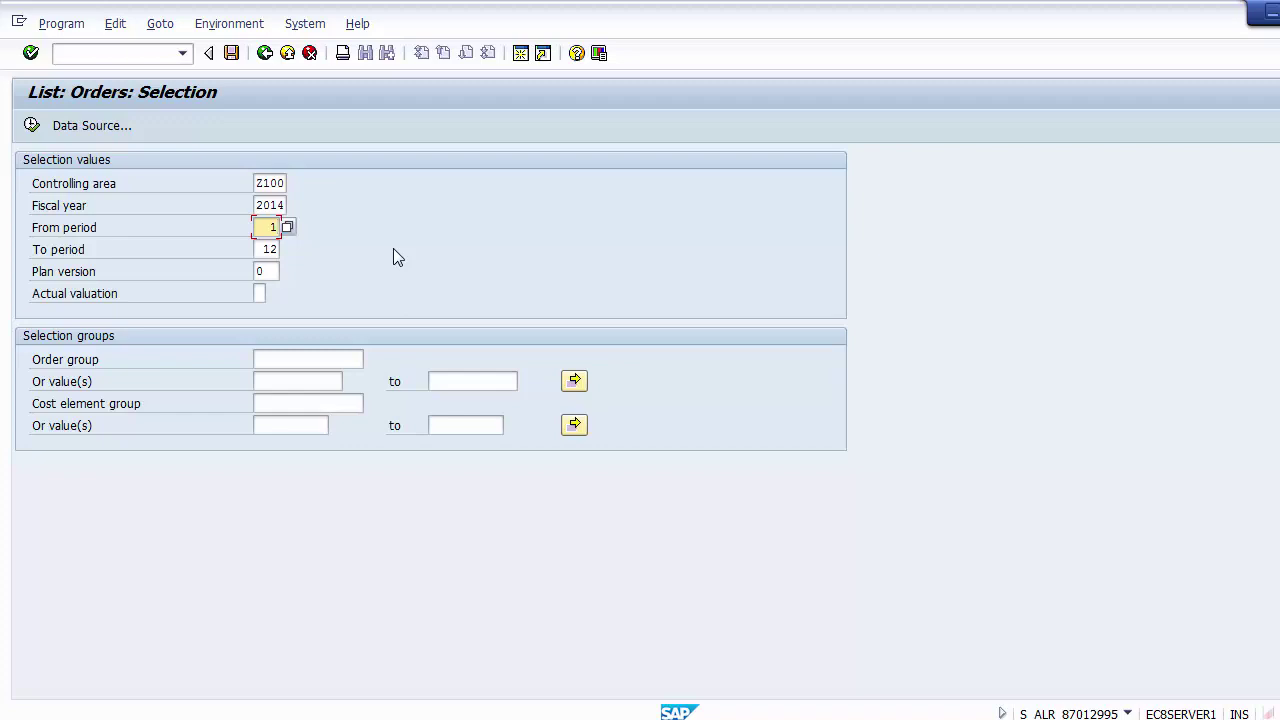
{"action": "left_click", "coordinate": [275, 271]}
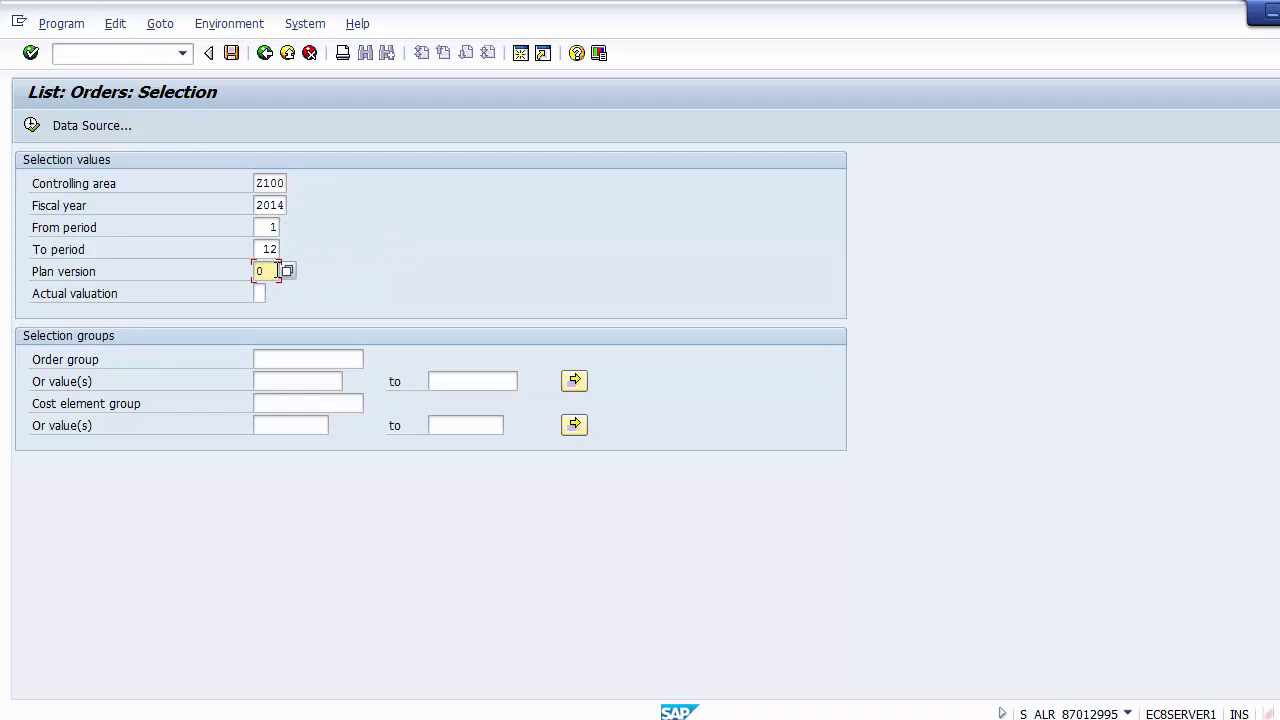
{"action": "left_click", "coordinate": [264, 294]}
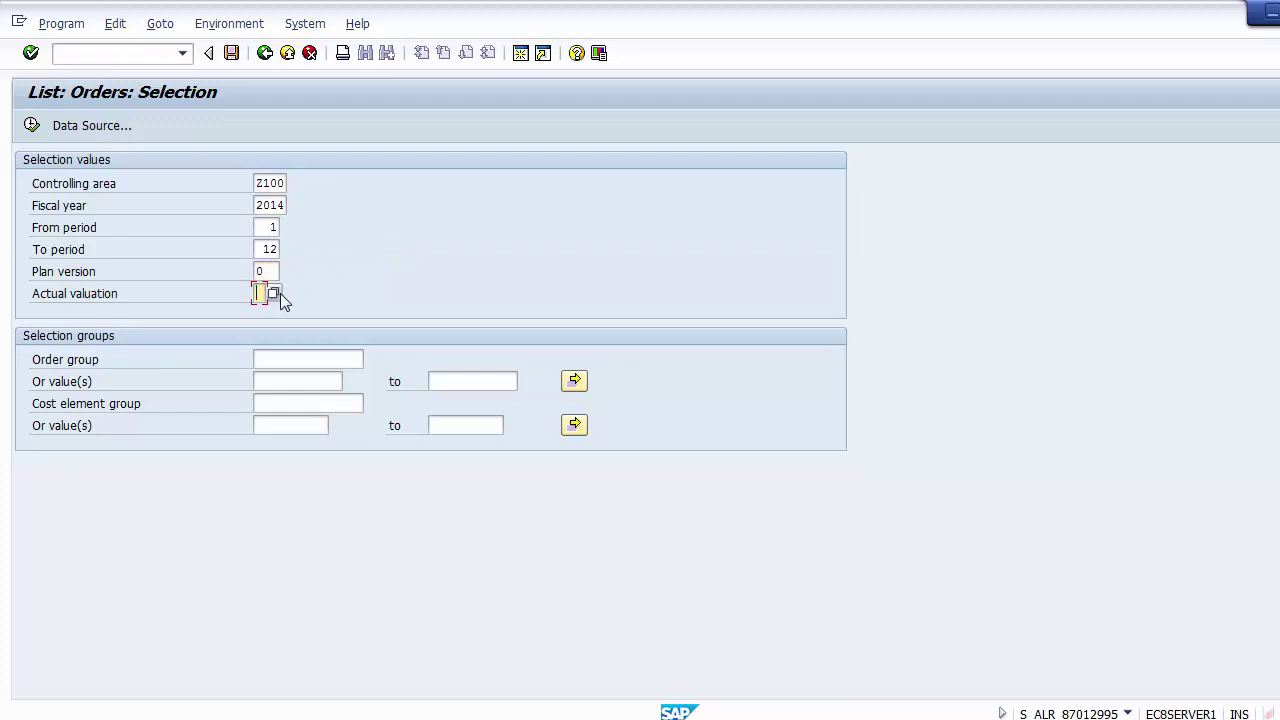
{"action": "left_click", "coordinate": [272, 272]}
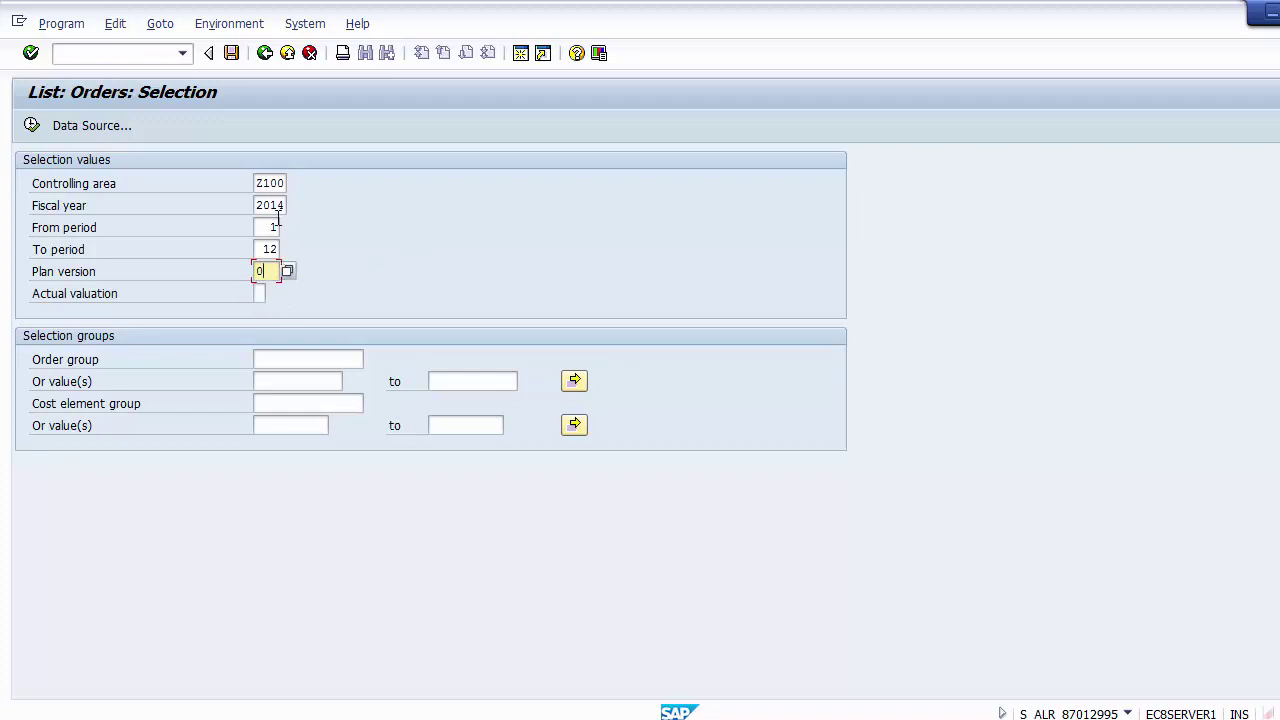
{"action": "left_click", "coordinate": [274, 183]}
{"action": "left_click", "coordinate": [274, 205]}
{"action": "left_click", "coordinate": [273, 227]}
{"action": "left_click", "coordinate": [272, 250]}
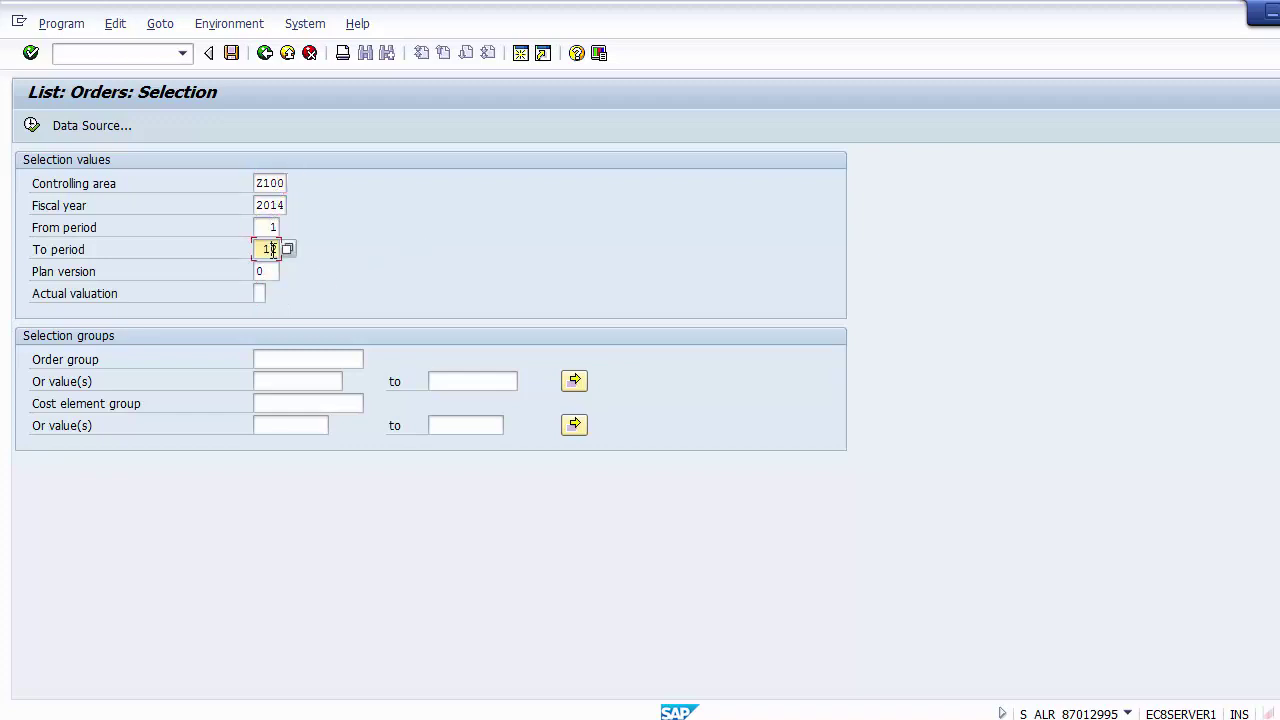
{"action": "left_click", "coordinate": [272, 268]}
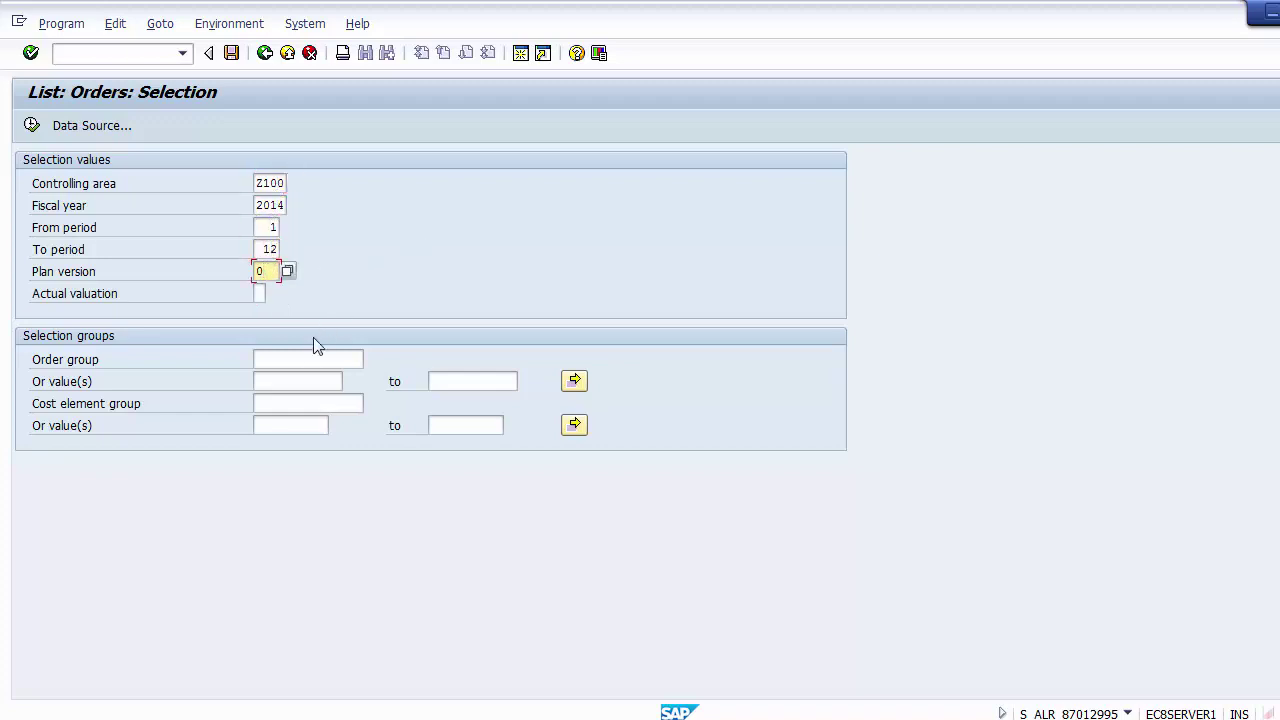
{"action": "left_click", "coordinate": [290, 362]}
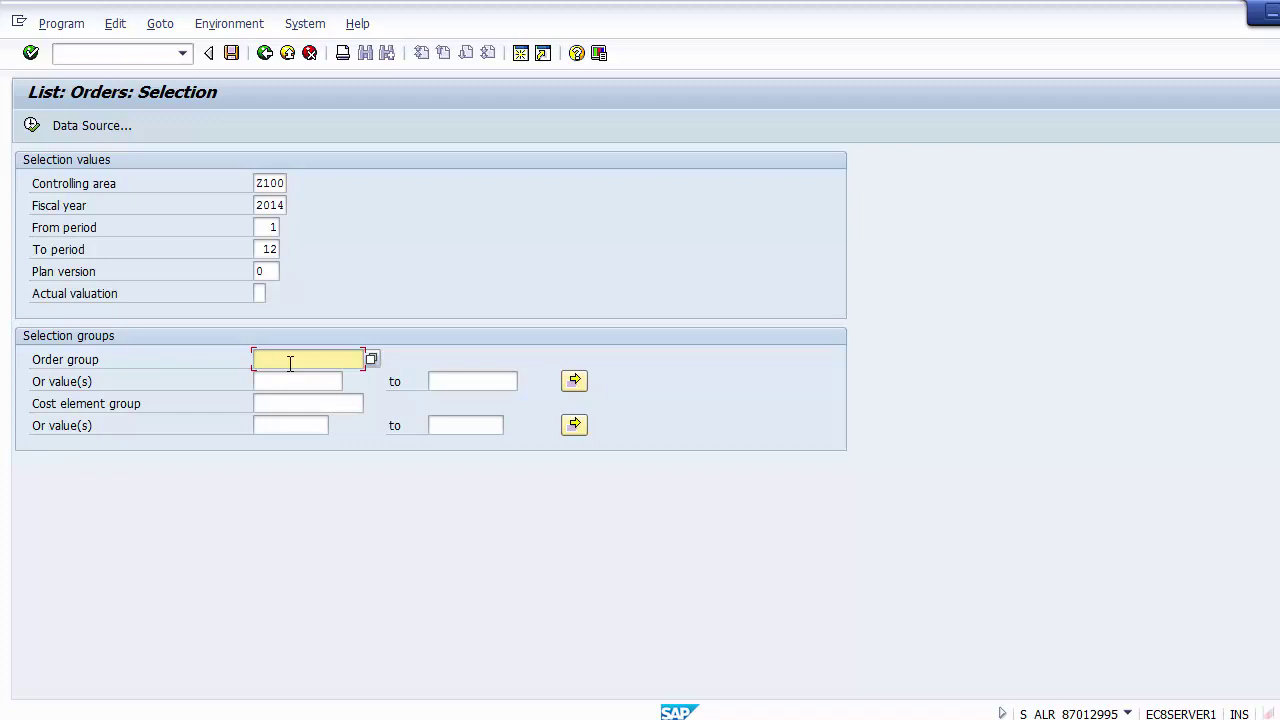
{"action": "left_click", "coordinate": [31, 125]}
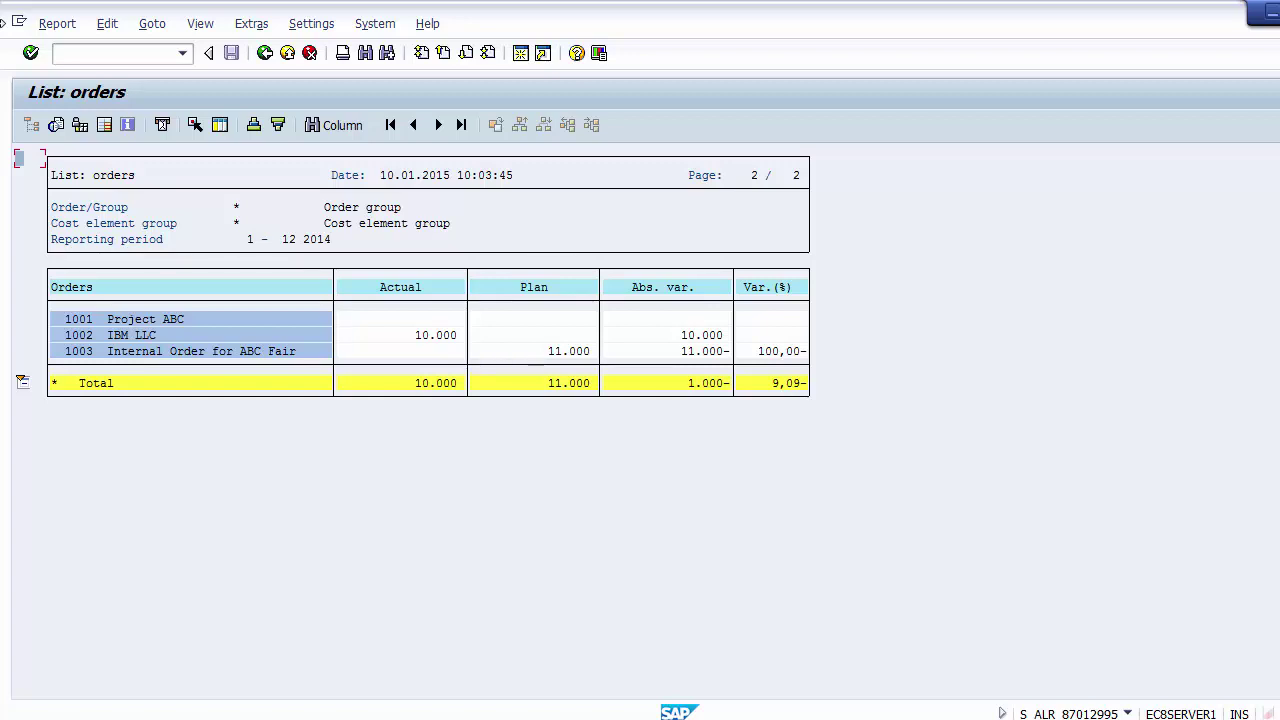
Examine the actual, plan and variance figures for each internal order in the report
{"action": "left_click", "coordinate": [84, 335]}
{"action": "left_click", "coordinate": [84, 351]}
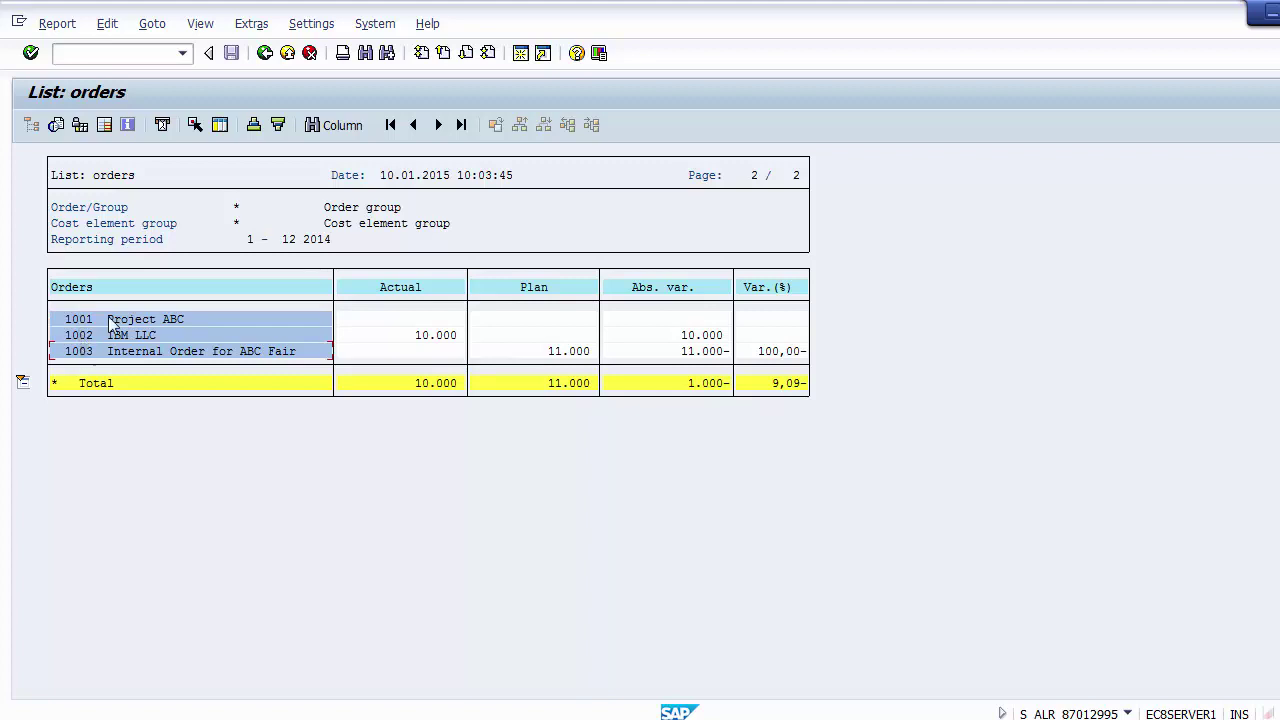
{"action": "left_click", "coordinate": [378, 321]}
{"action": "left_click", "coordinate": [396, 337]}
{"action": "left_click", "coordinate": [401, 350]}
{"action": "left_click", "coordinate": [508, 351]}
{"action": "left_click", "coordinate": [423, 335]}
{"action": "left_click", "coordinate": [509, 335]}
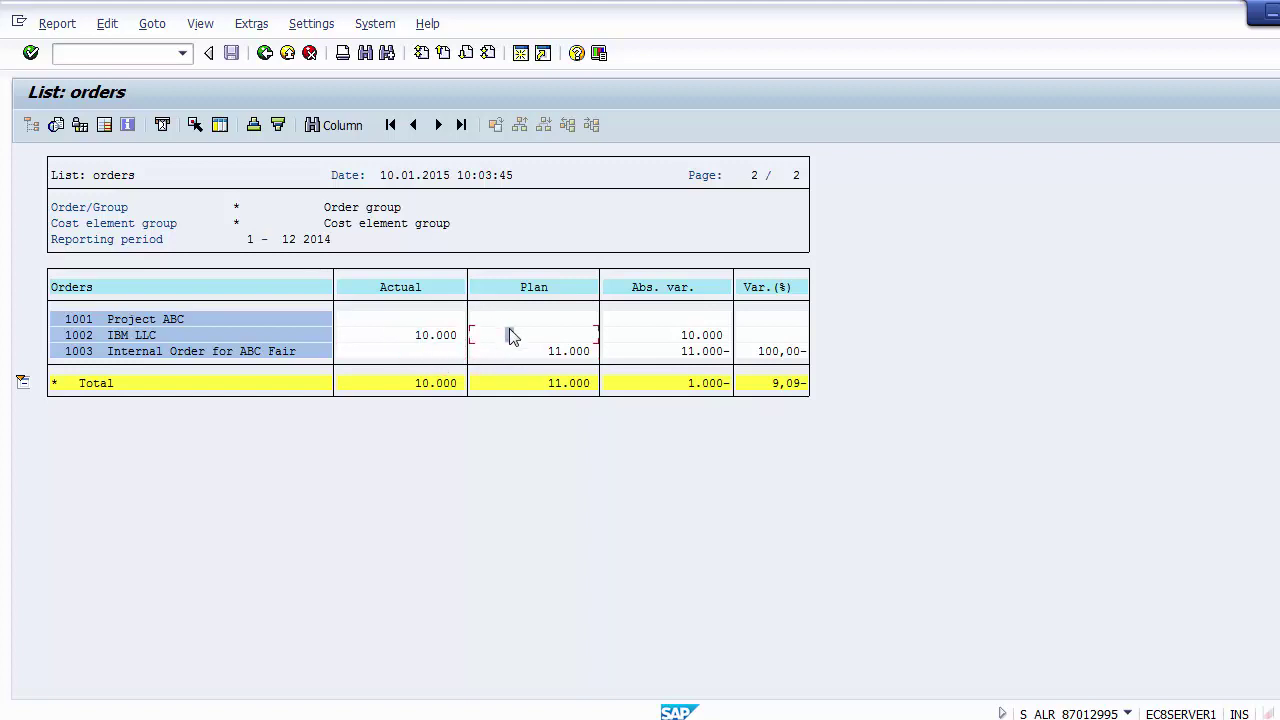
{"action": "left_click", "coordinate": [621, 337]}
{"action": "left_click", "coordinate": [757, 336]}
Examine the actual, plan and variance figures in the Total row, and collapse and re-expand its order lines
{"action": "left_click", "coordinate": [422, 388]}
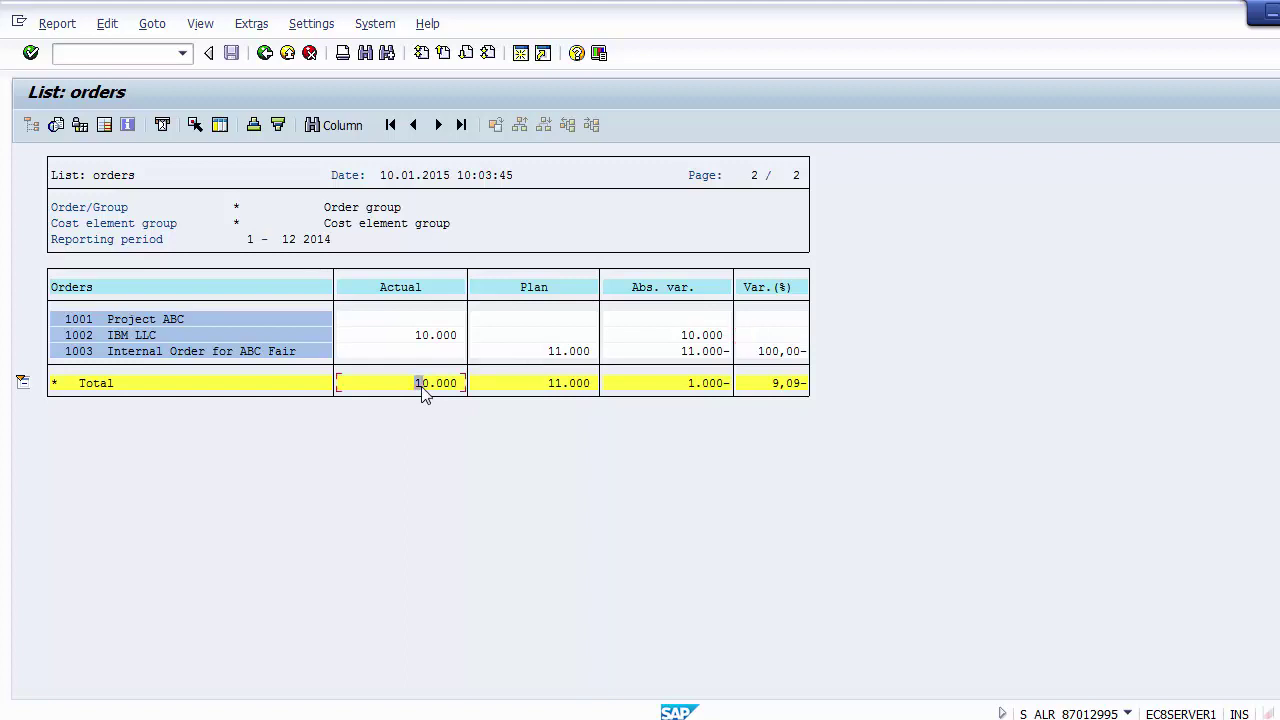
{"action": "left_click", "coordinate": [551, 389]}
{"action": "left_click", "coordinate": [703, 390]}
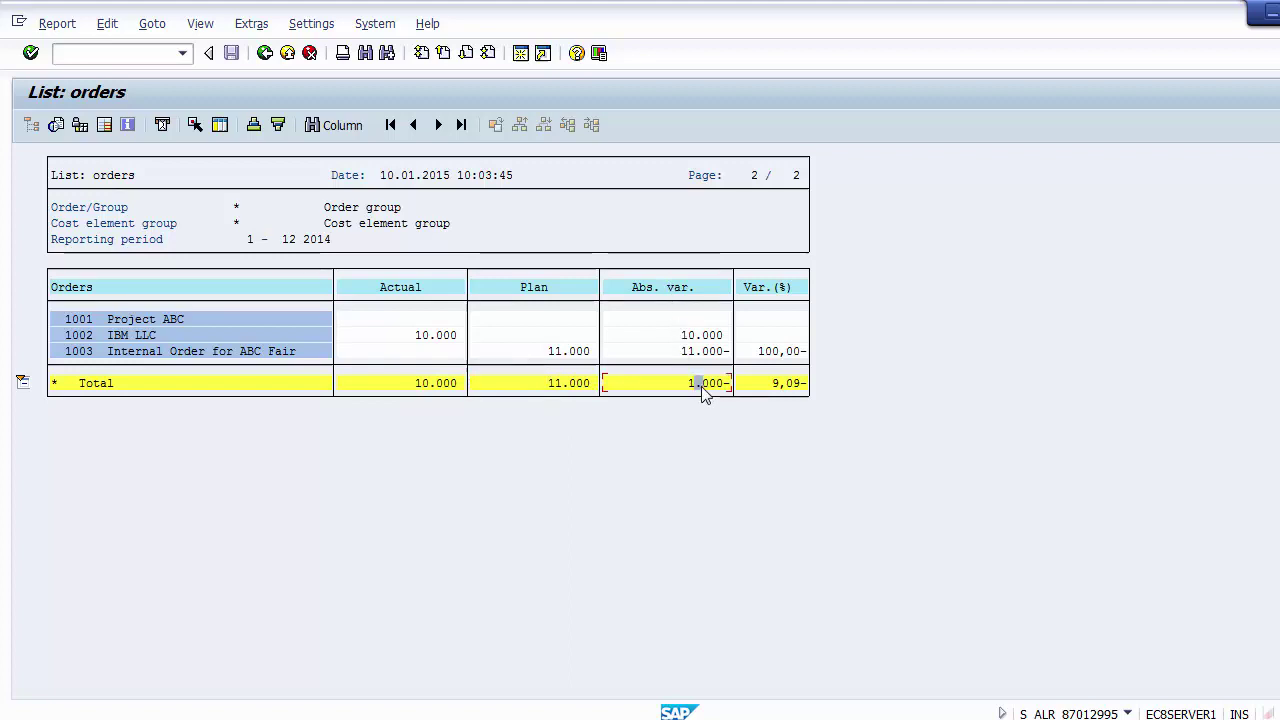
{"action": "left_click", "coordinate": [783, 390]}
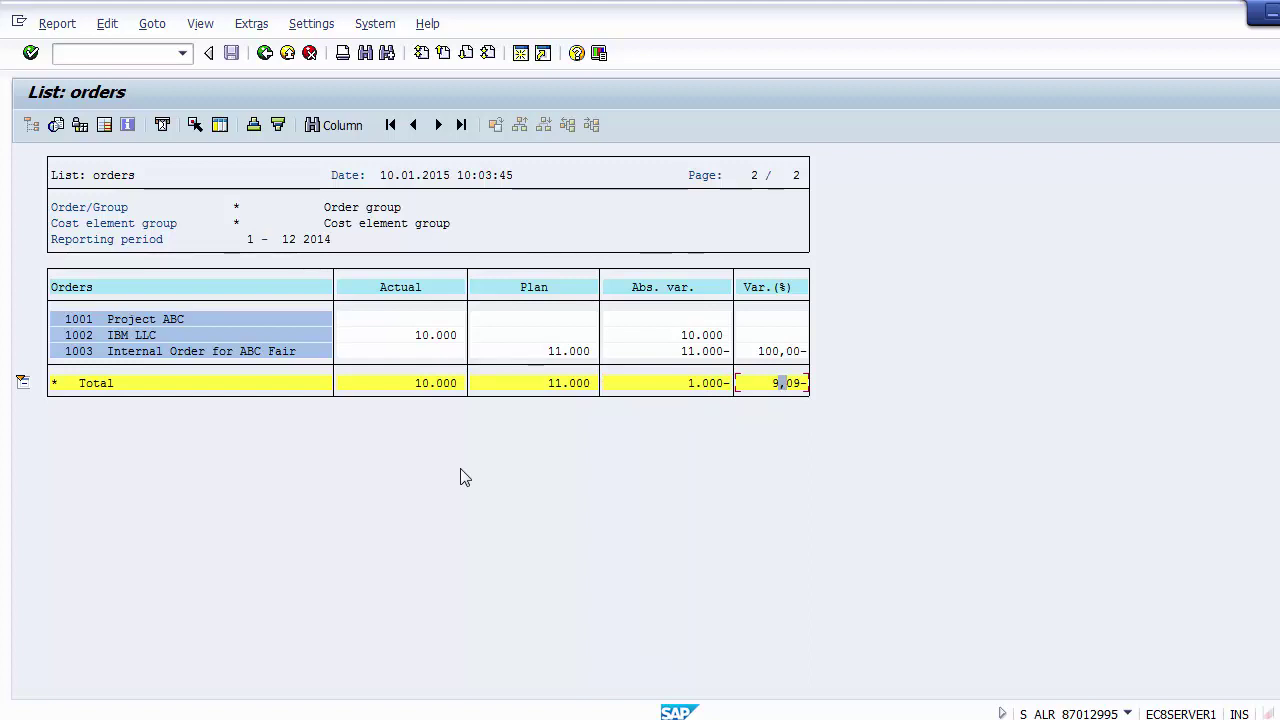
{"action": "left_click", "coordinate": [22, 384]}
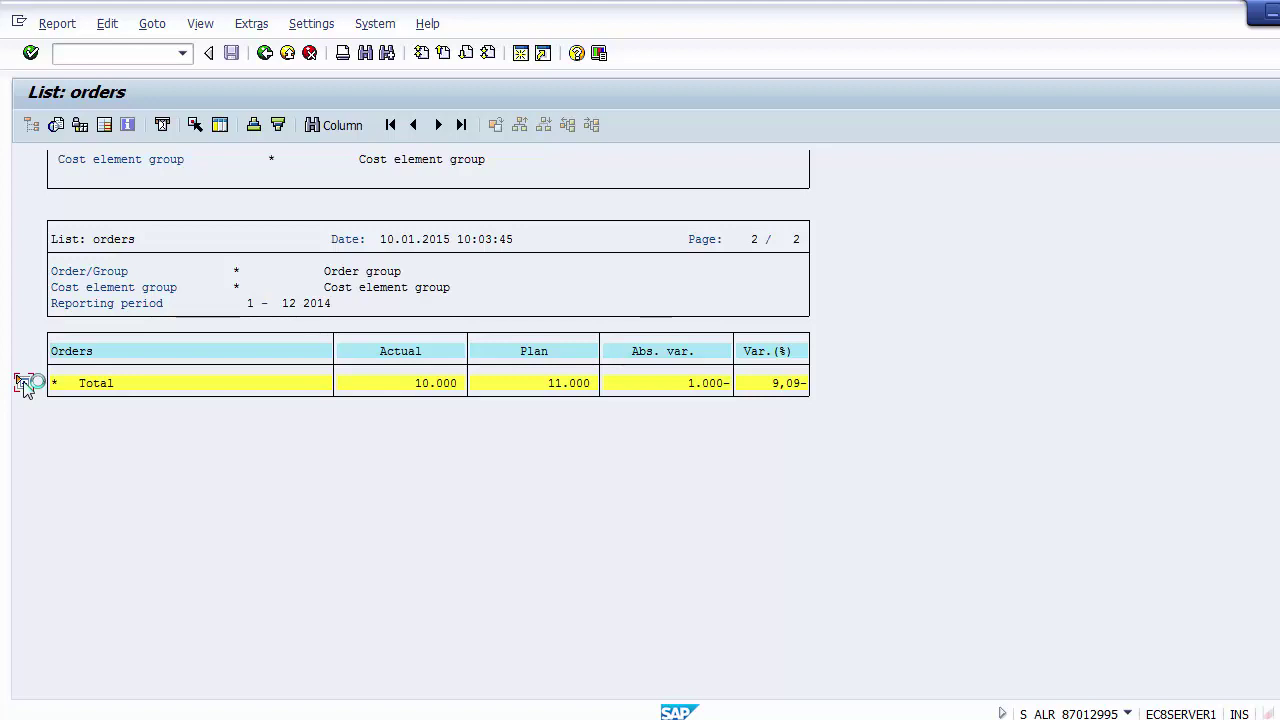
{"action": "left_click", "coordinate": [23, 384]}
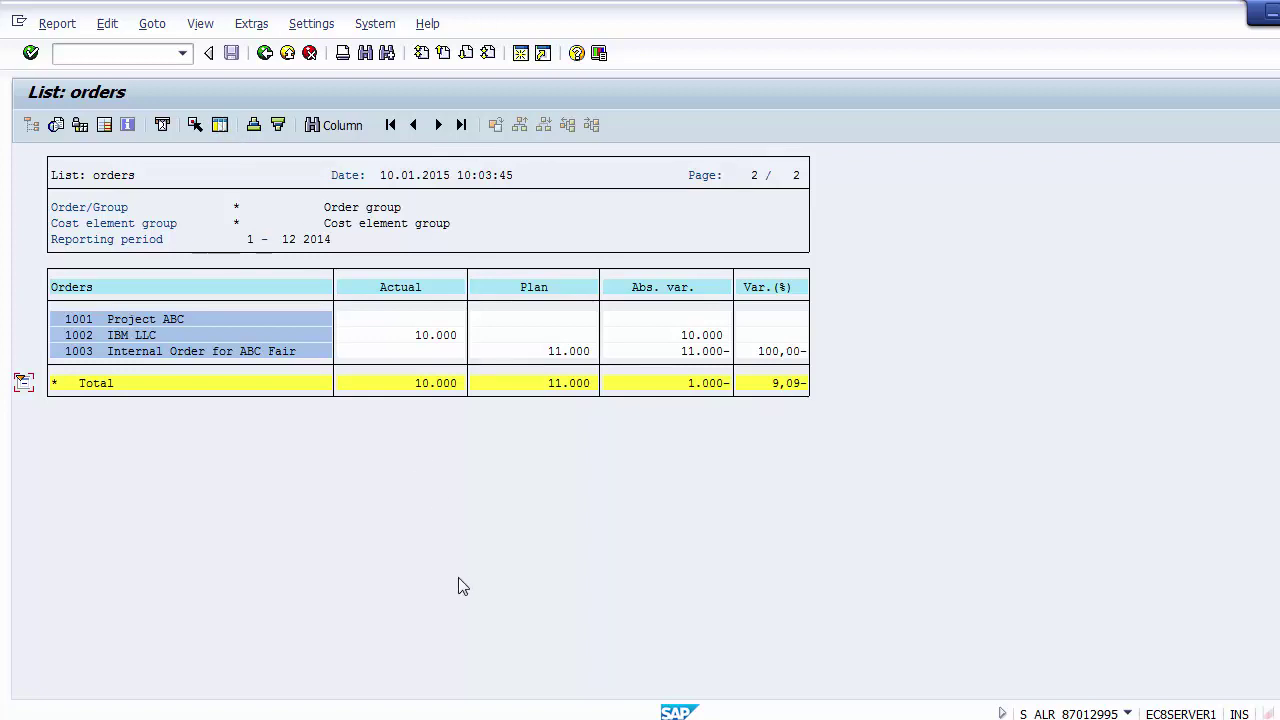
Exit the orders report, confirming the exit, and return to the SAP Easy Access screen
{"action": "left_click", "coordinate": [265, 54]}
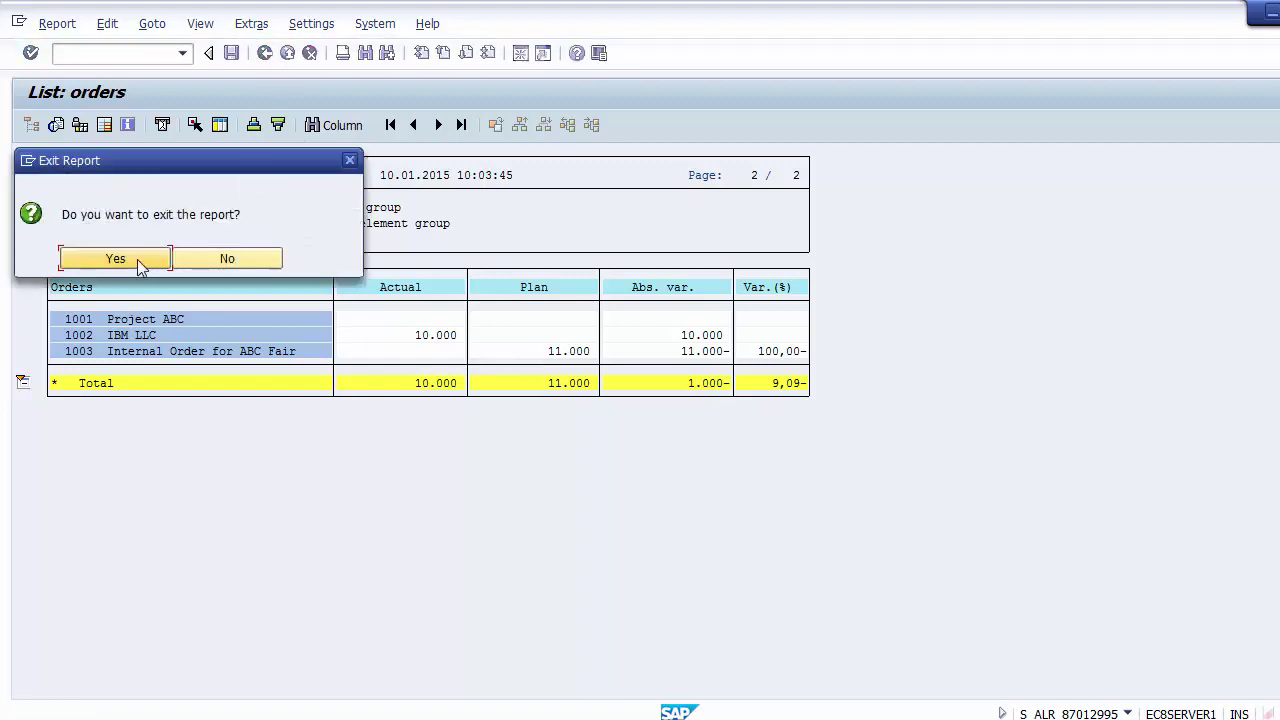
{"action": "left_click", "coordinate": [137, 259]}
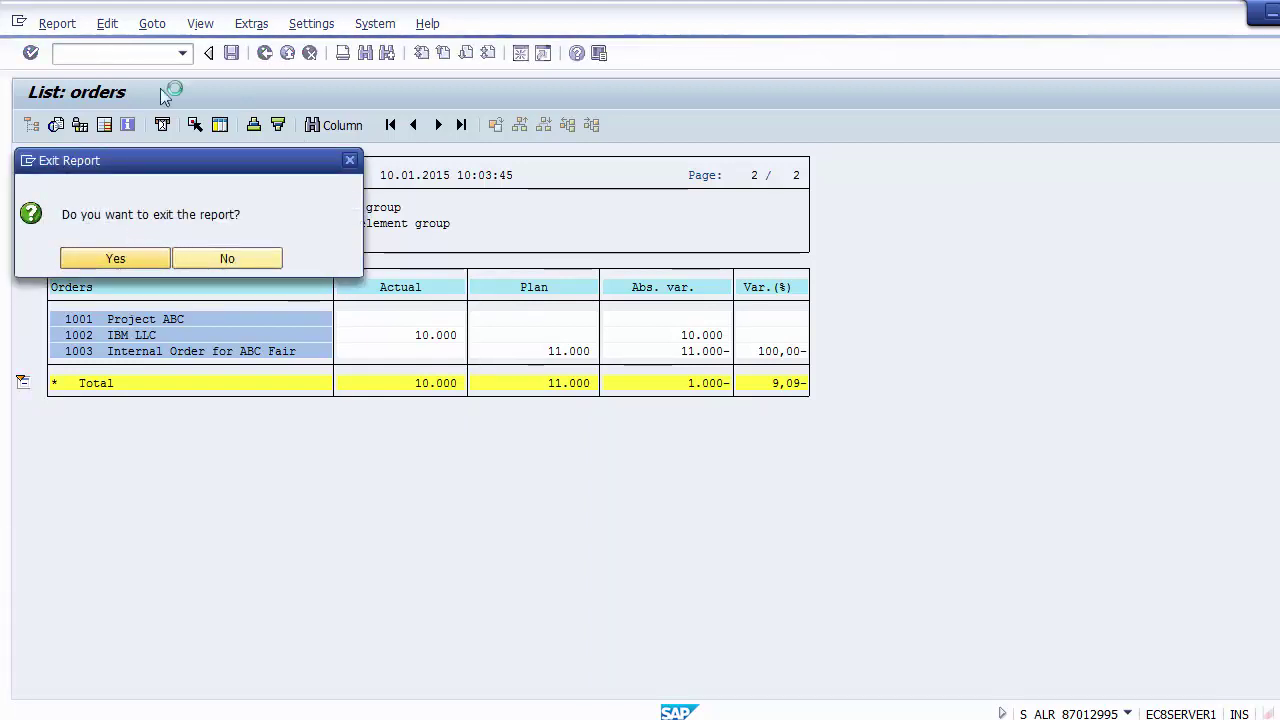
{"action": "left_click", "coordinate": [288, 54]}
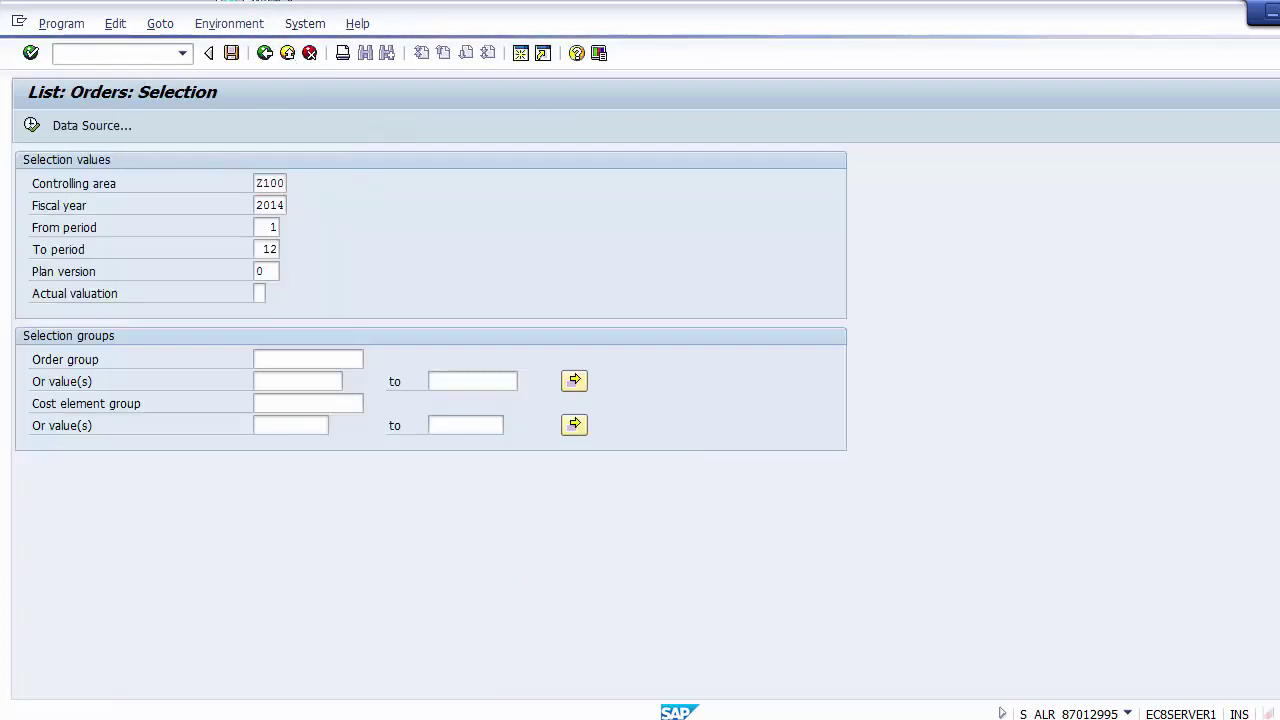
Switch to PowerPoint and copy the code S_ALR_87012996 for internal orders by cost elements from the slide
{"action": "key", "text": "alt+Tab"}
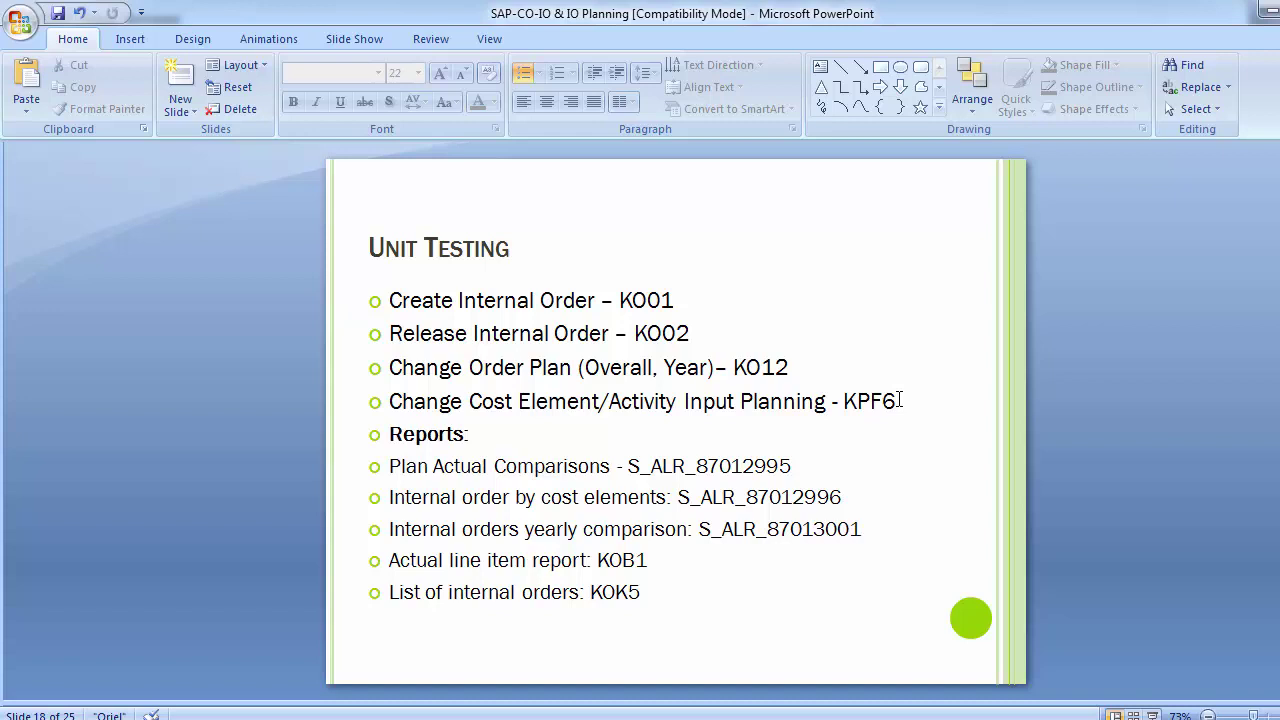
{"action": "left_click", "coordinate": [680, 497]}
{"action": "left_click_drag", "start_coordinate": [680, 497], "coordinate": [847, 497]}
{"action": "key", "text": "ctrl+c"}
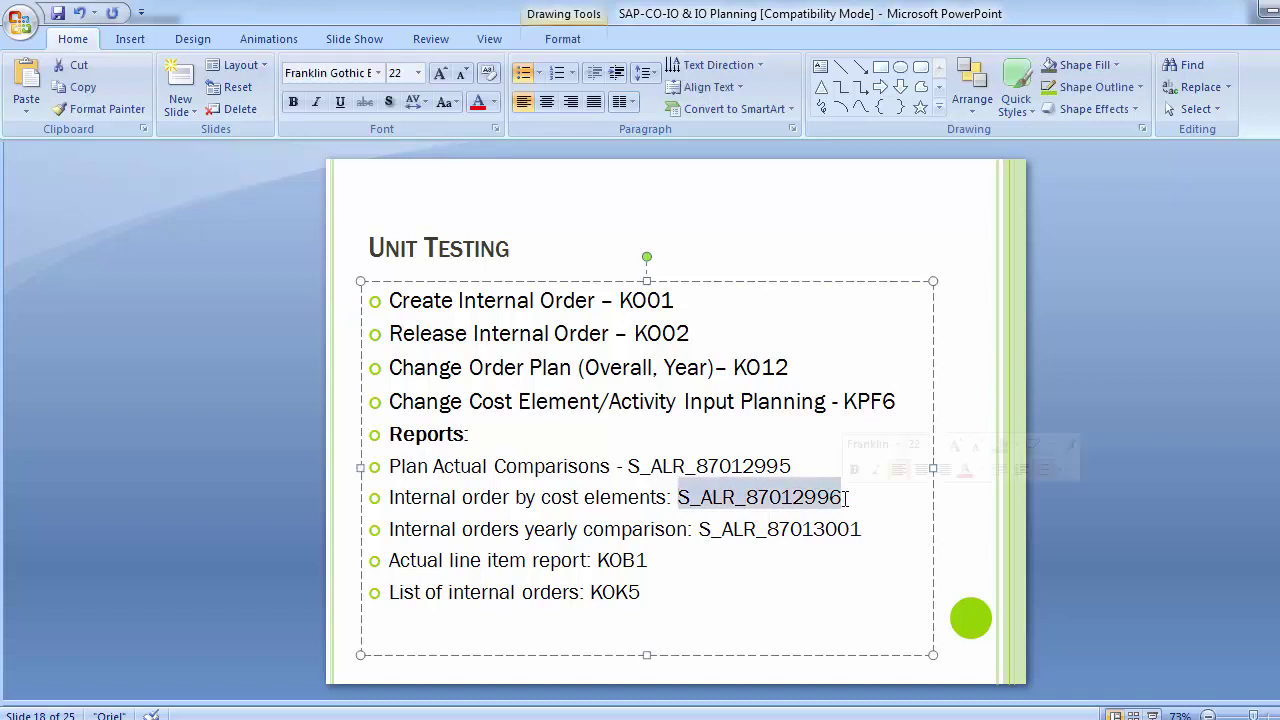
{"action": "left_click", "coordinate": [171, 437]}
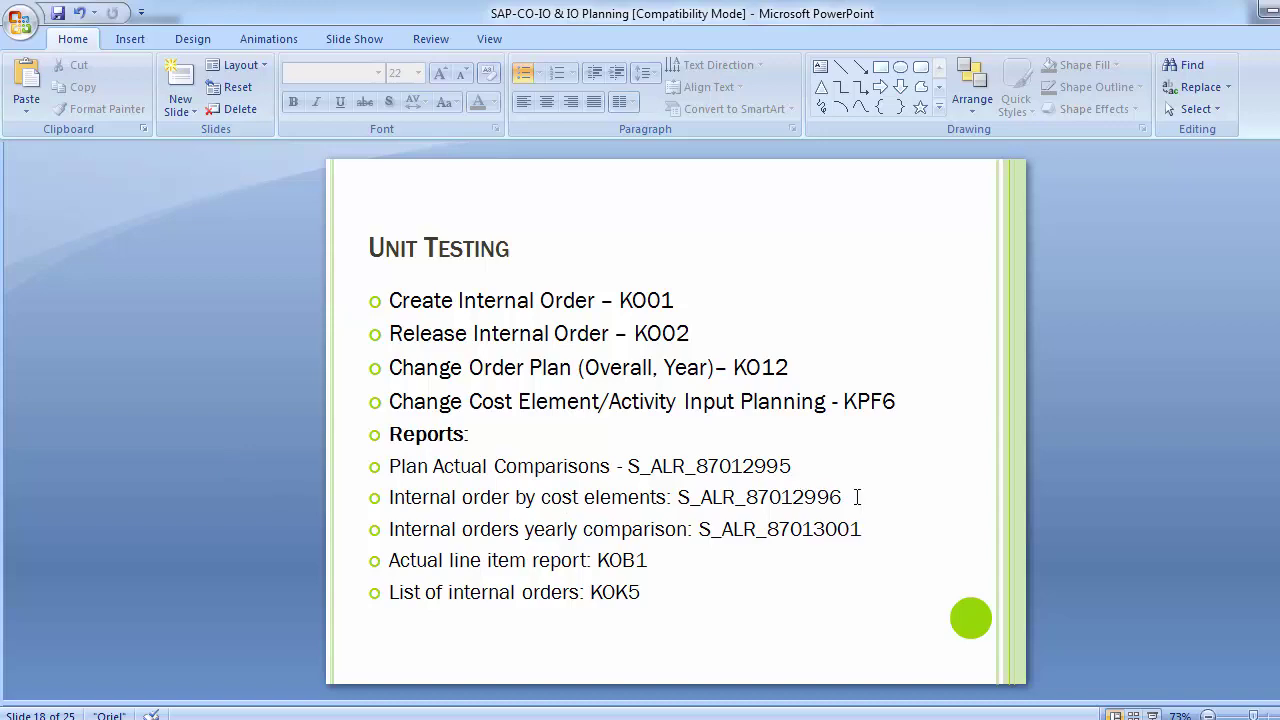
Switch back to SAP and open transaction S_ALR_87012996 using the copied code
{"action": "key", "text": "alt+Tab"}
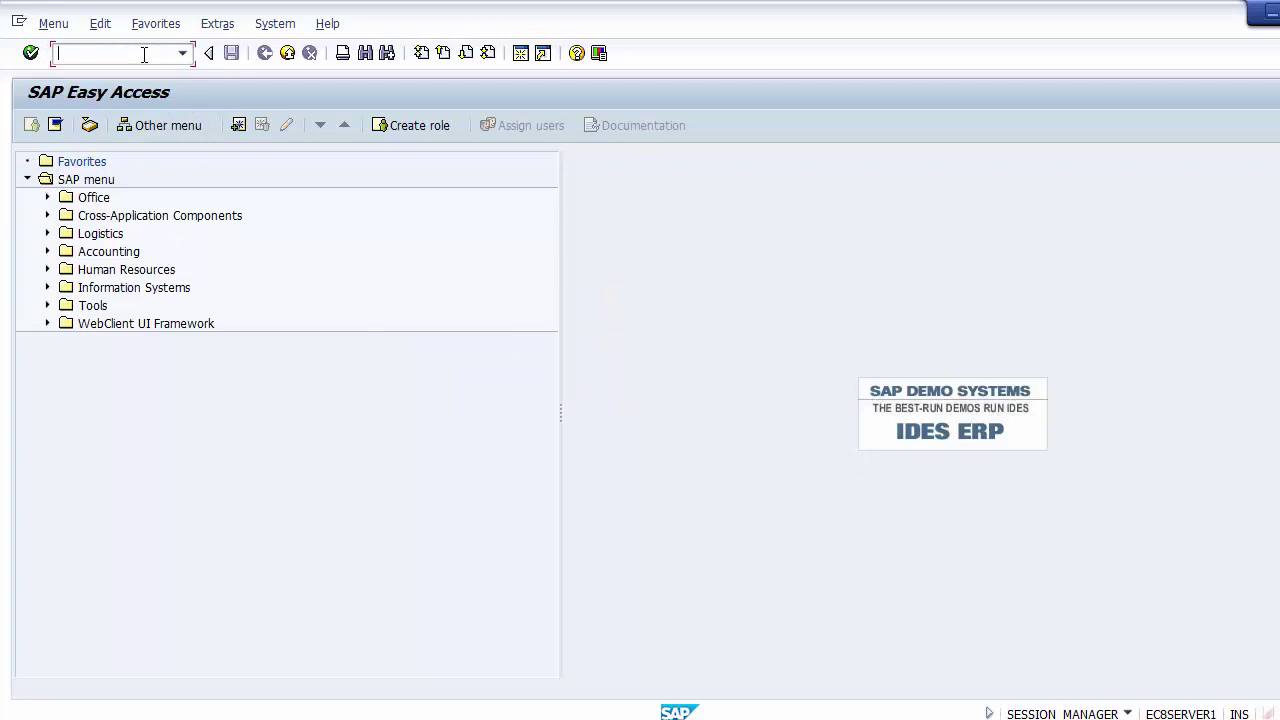
{"action": "key", "text": "ctrl+v"}
{"action": "key", "text": "Return"}
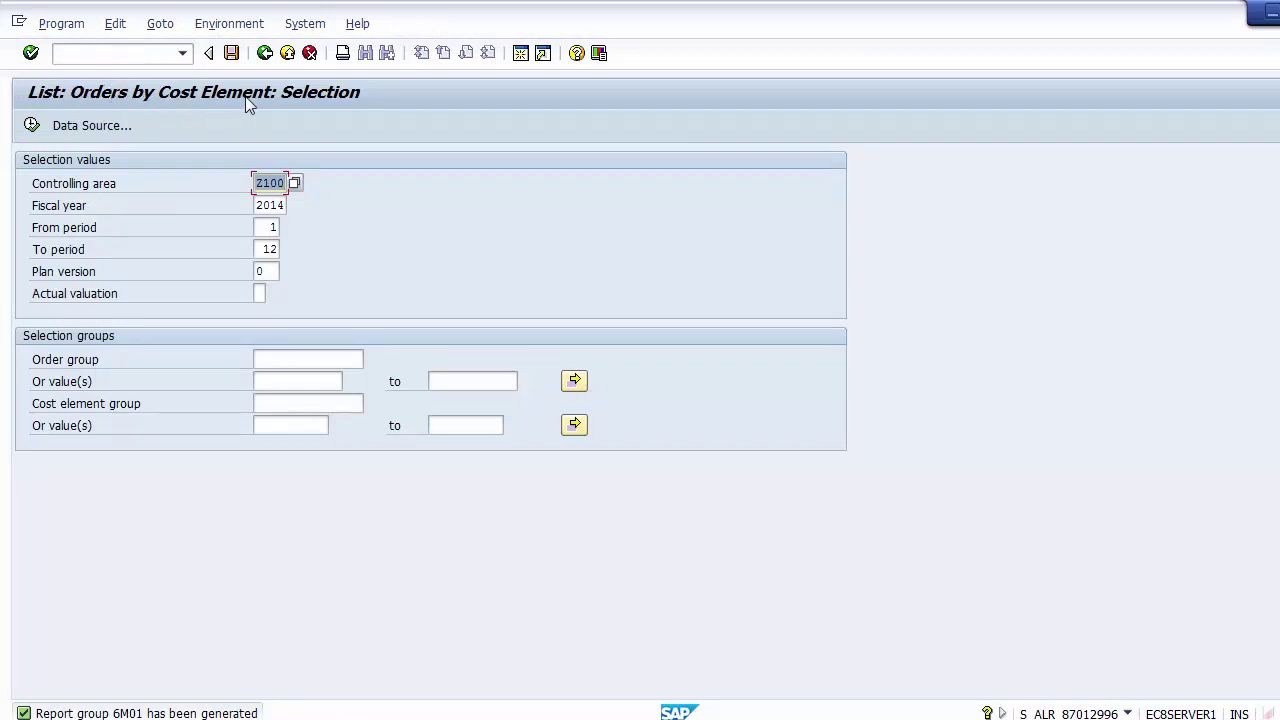
Check the selection values (controlling area Z100, fiscal year 2014, periods 1 to 12, plan version 0) and run the Orders by Cost Element report
{"action": "left_click", "coordinate": [284, 183]}
{"action": "left_click", "coordinate": [284, 205]}
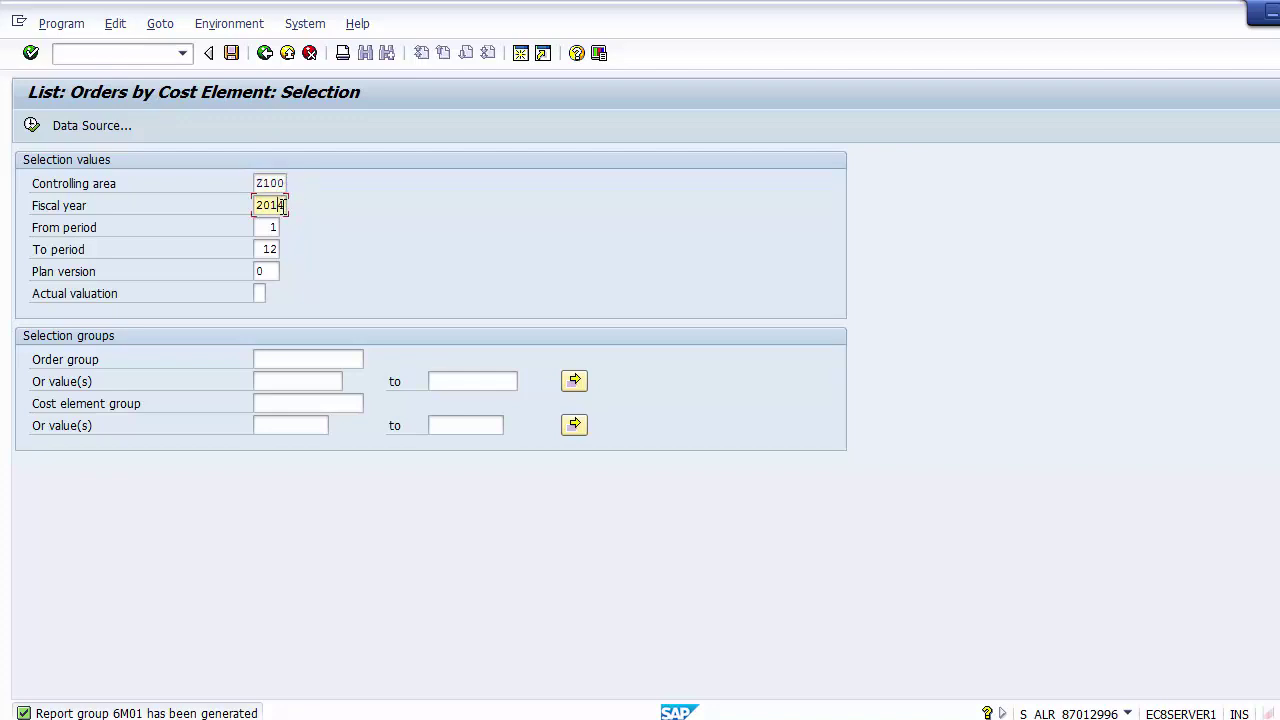
{"action": "left_click", "coordinate": [278, 227]}
{"action": "left_click", "coordinate": [277, 250]}
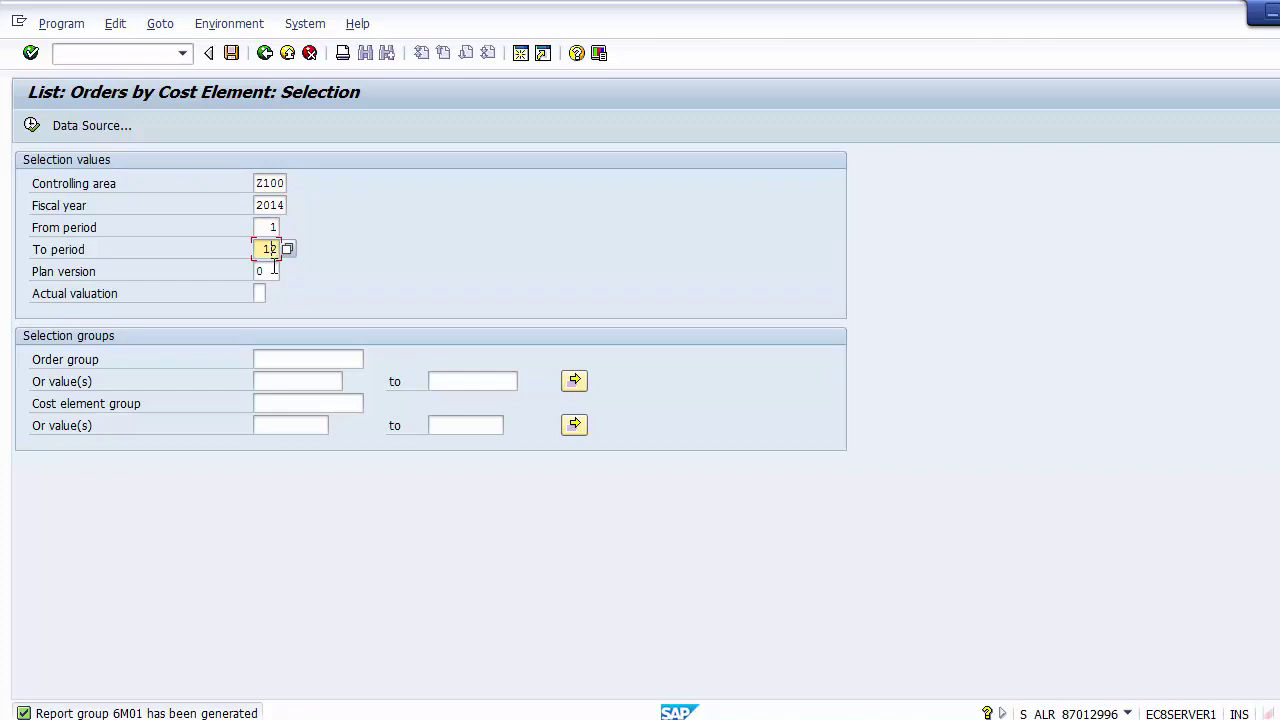
{"action": "left_click", "coordinate": [274, 268]}
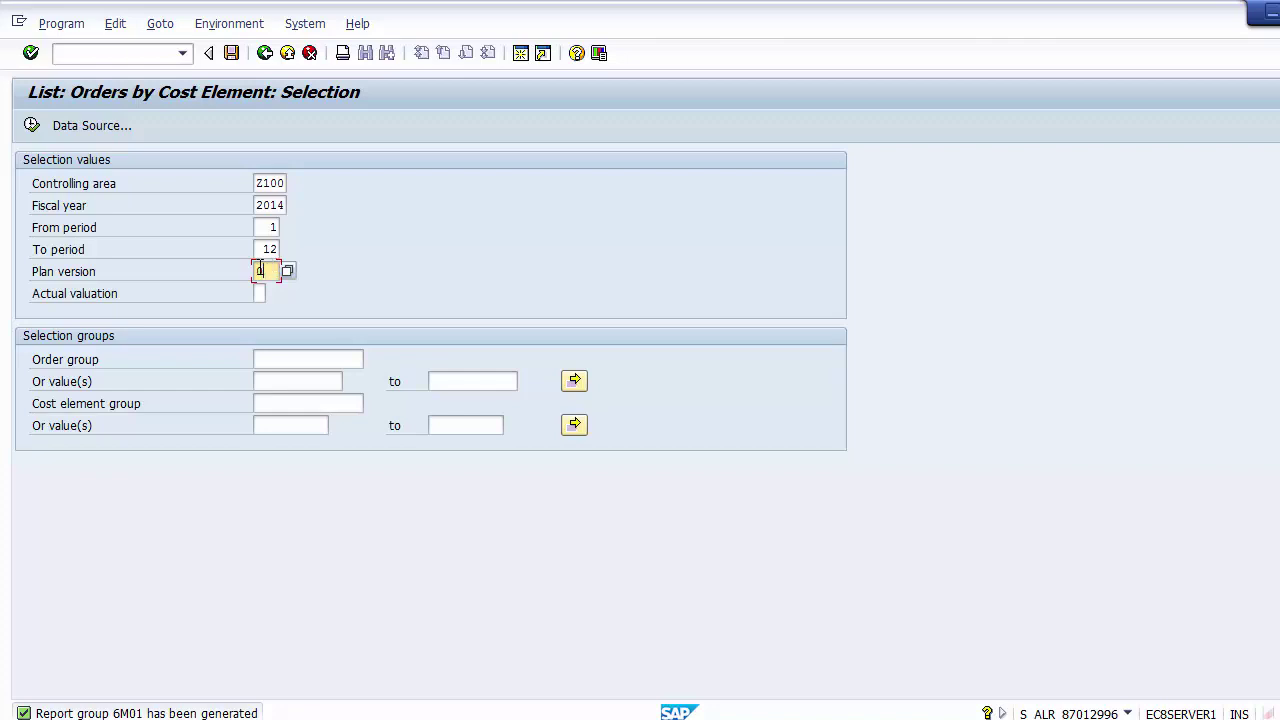
{"action": "left_click", "coordinate": [31, 125]}
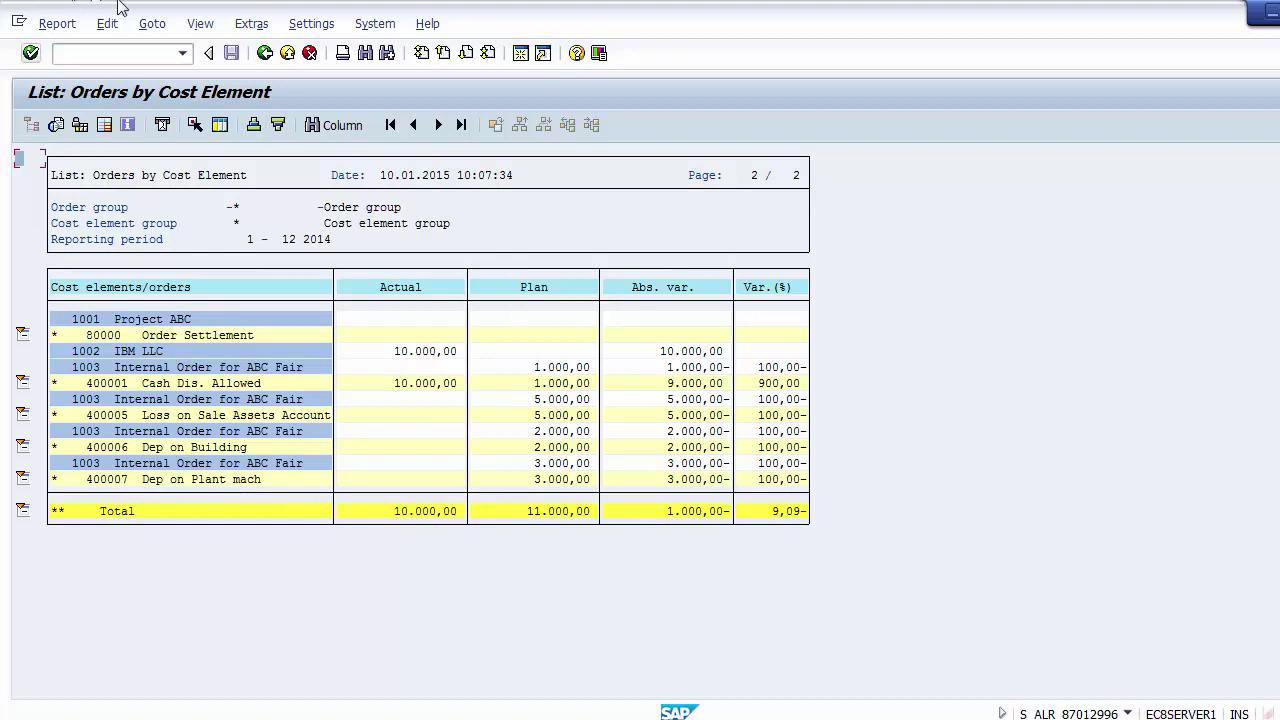
Examine the actual and plan figures of each internal order and cost element in the Orders by Cost Element list
{"action": "left_click", "coordinate": [139, 322]}
{"action": "left_click", "coordinate": [116, 339]}
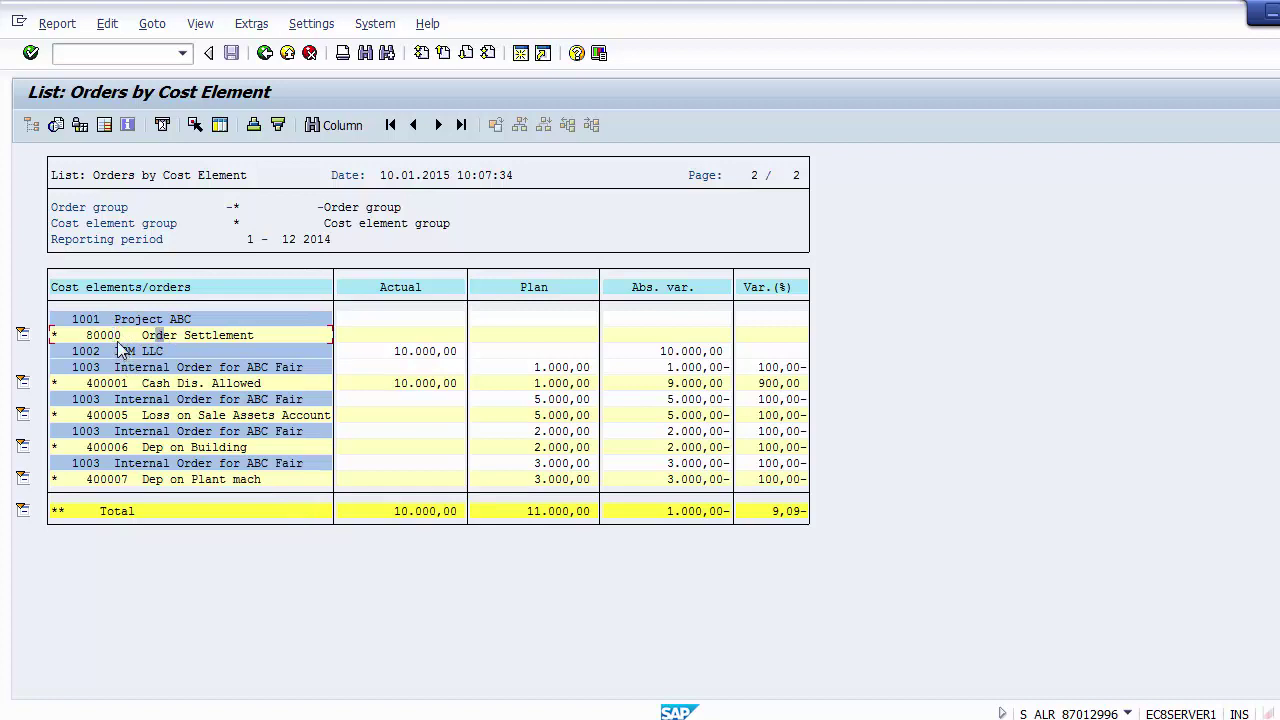
{"action": "left_click", "coordinate": [141, 321]}
{"action": "left_click", "coordinate": [420, 356]}
{"action": "left_click", "coordinate": [170, 370]}
{"action": "left_click", "coordinate": [542, 386]}
{"action": "left_click", "coordinate": [408, 390]}
{"action": "left_click", "coordinate": [203, 400]}
{"action": "left_click", "coordinate": [370, 420]}
{"action": "left_click", "coordinate": [201, 451]}
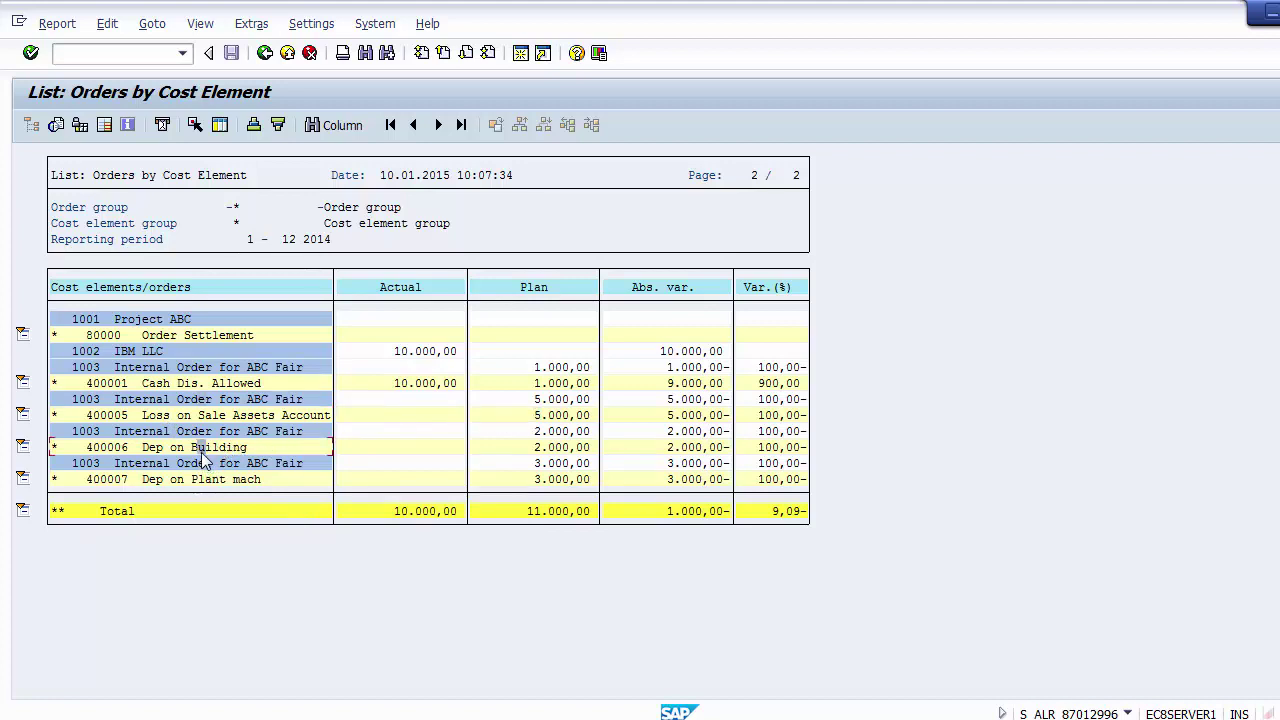
{"action": "left_click", "coordinate": [406, 460]}
{"action": "left_click", "coordinate": [415, 479]}
{"action": "left_click", "coordinate": [550, 447]}
Collapse the order lines under every cost element and the Total row, and re-expand the Total to its cost elements
{"action": "left_click", "coordinate": [23, 337]}
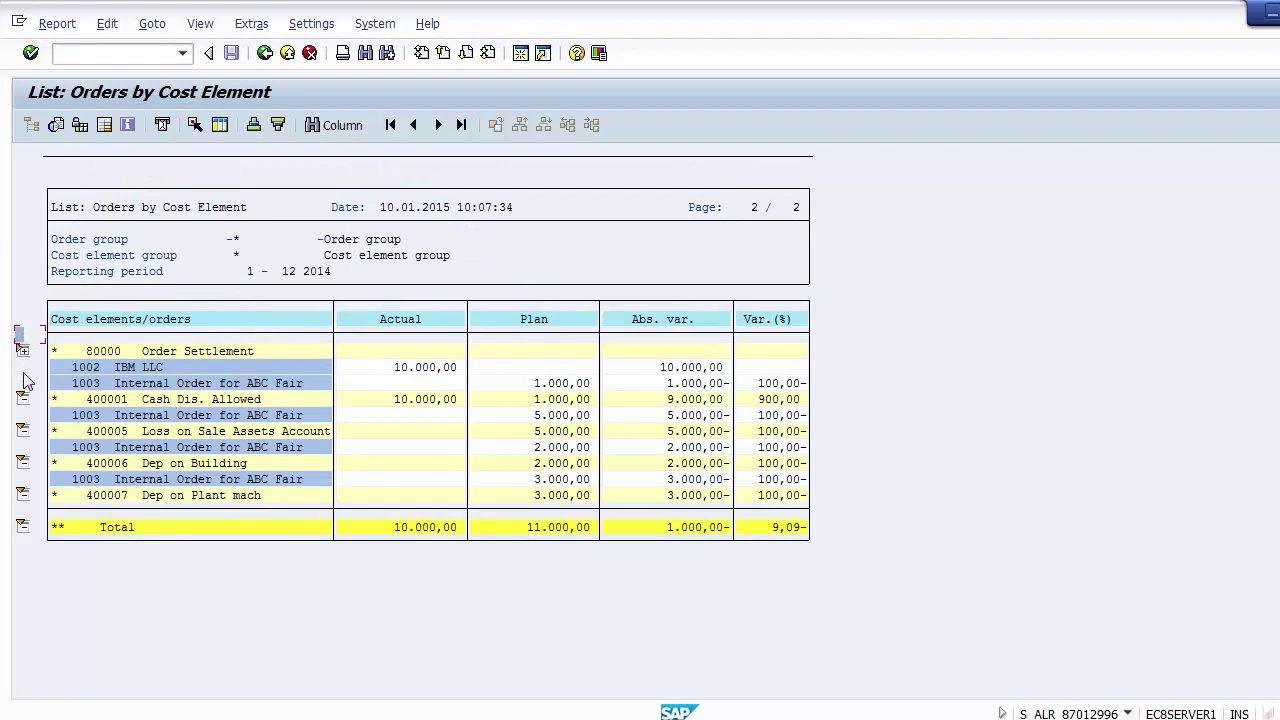
{"action": "left_click", "coordinate": [23, 402]}
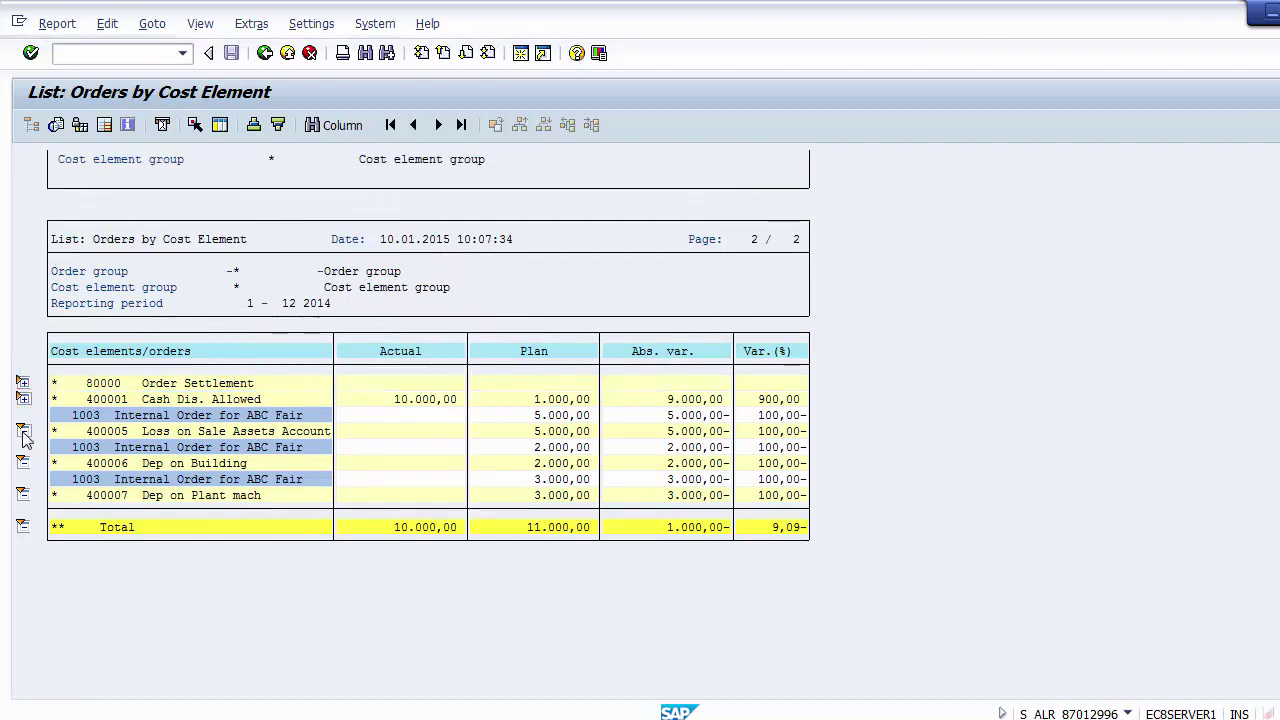
{"action": "left_click", "coordinate": [23, 432]}
{"action": "left_click", "coordinate": [23, 465]}
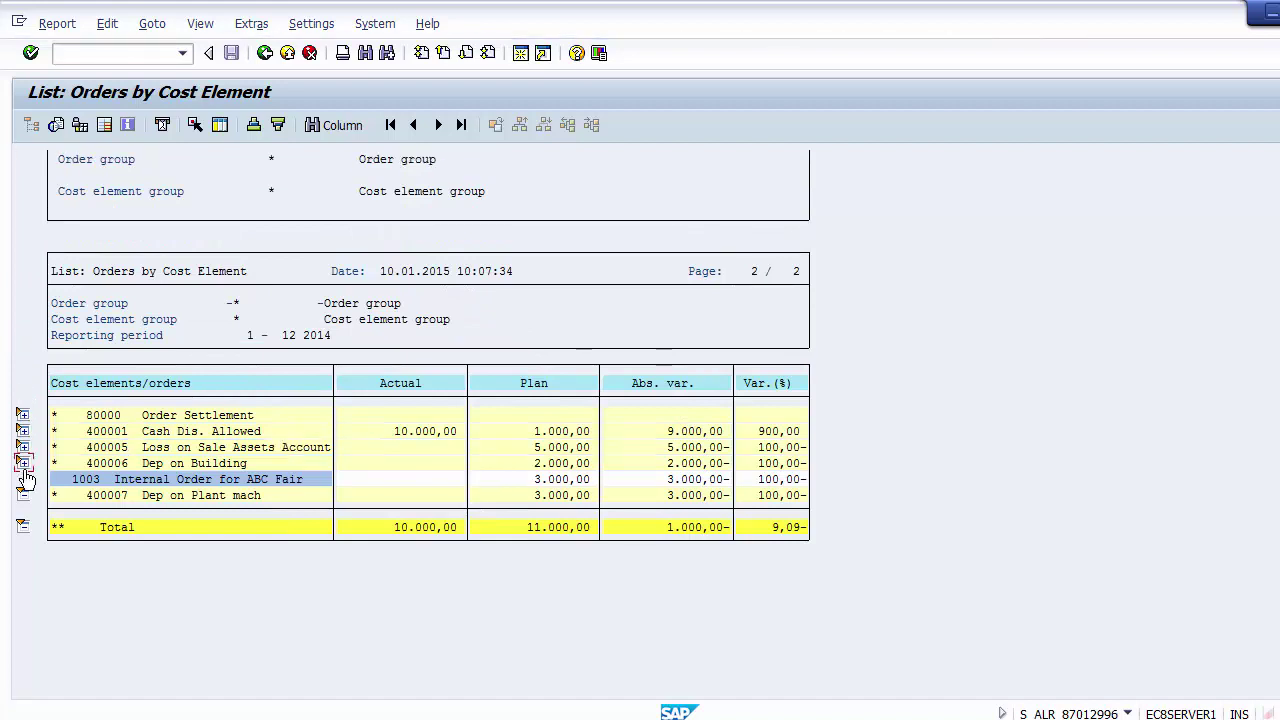
{"action": "left_click", "coordinate": [24, 496]}
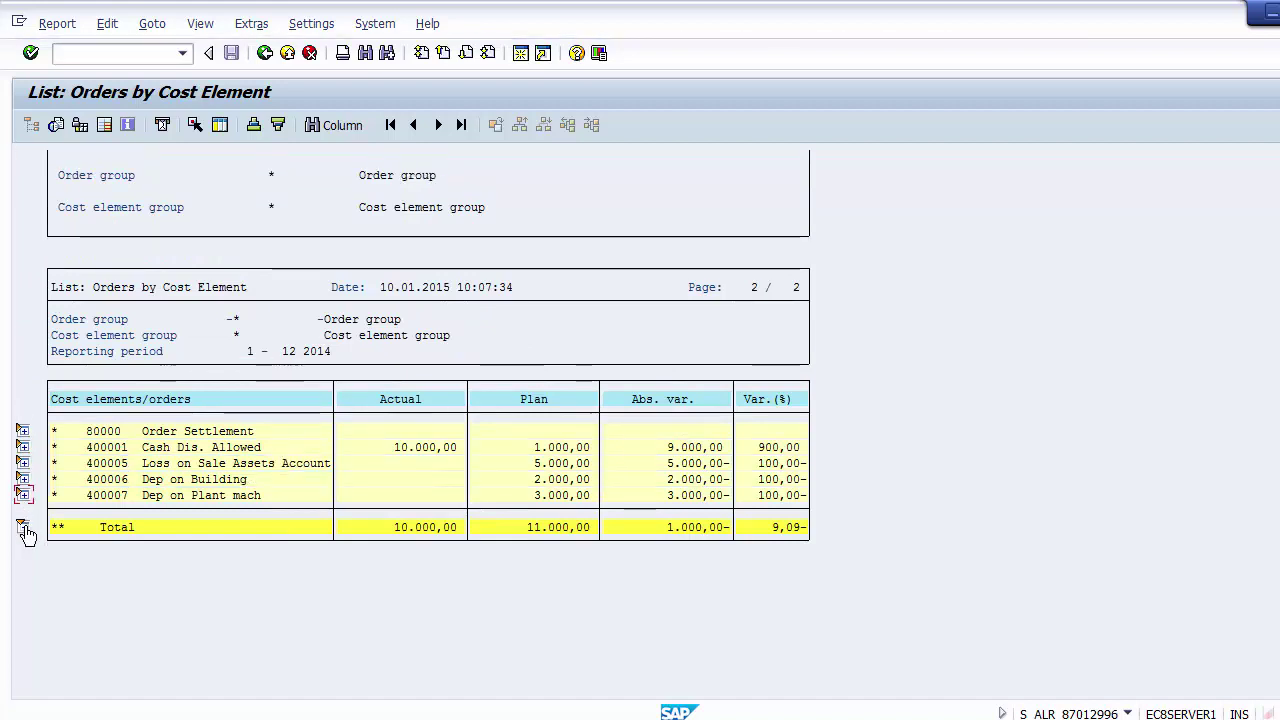
{"action": "left_click", "coordinate": [24, 527]}
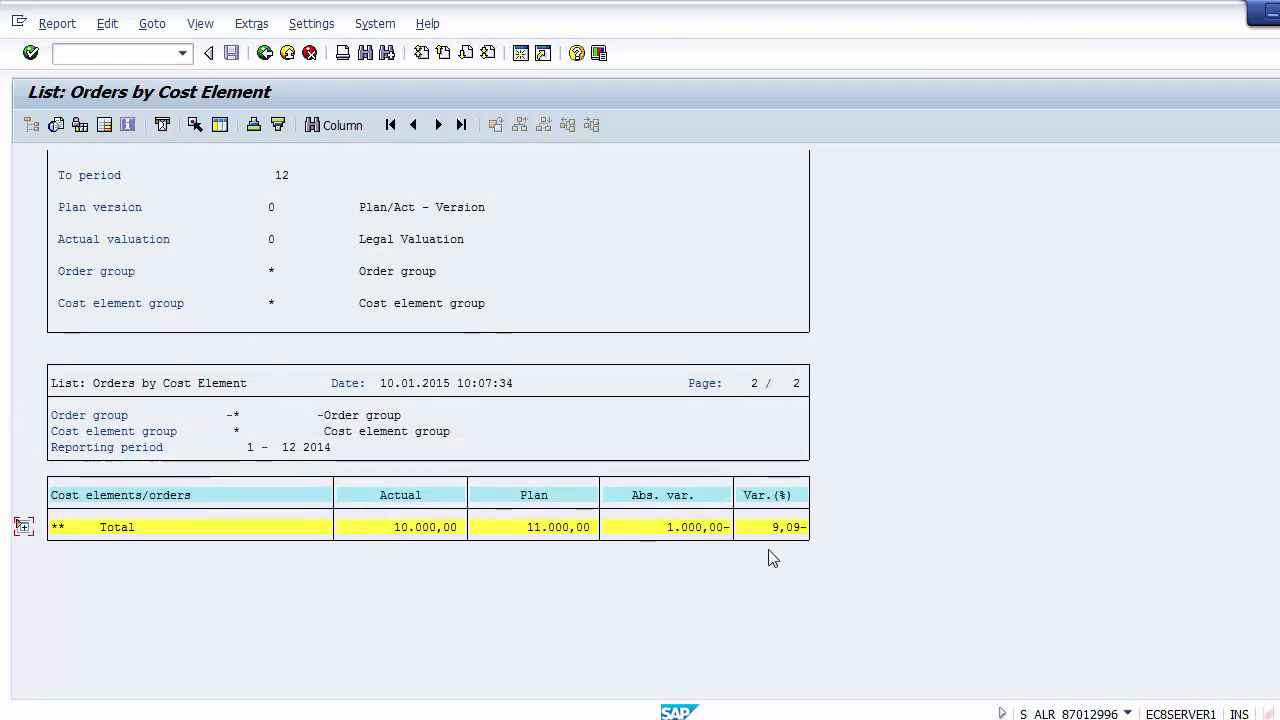
{"action": "left_click", "coordinate": [24, 528]}
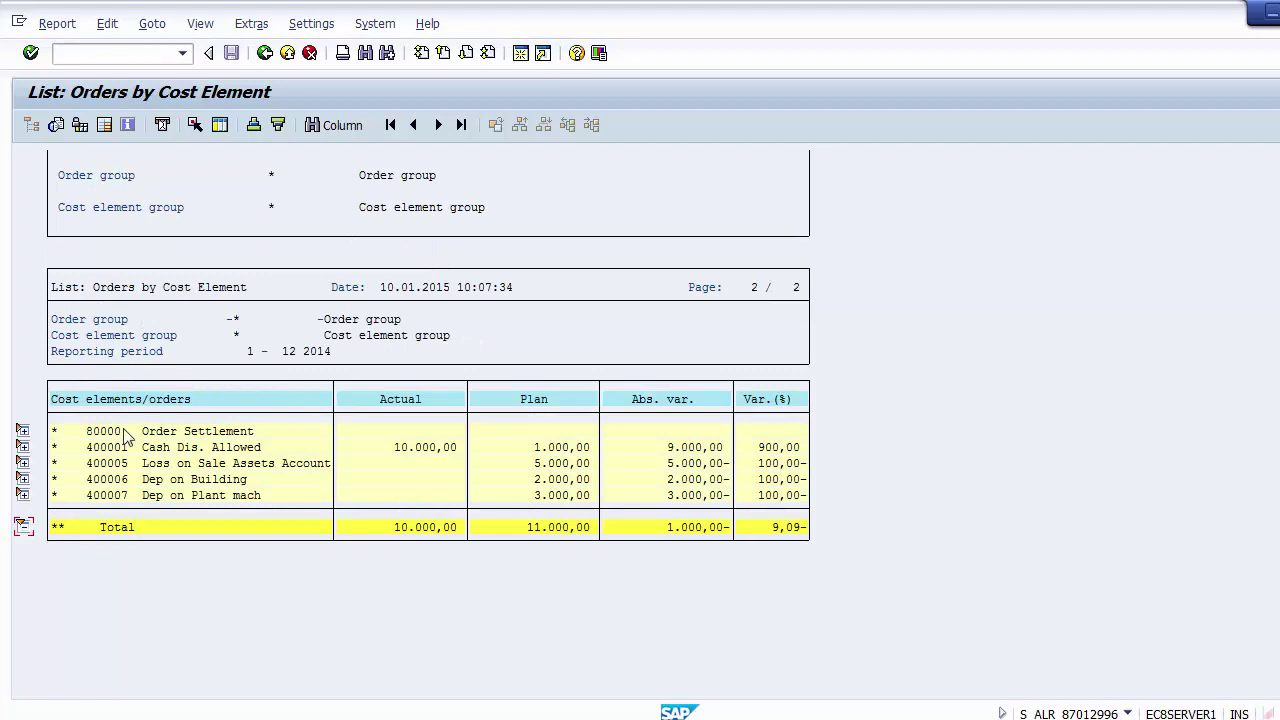
Compare the Actual and Plan columns by cost element, and expand cost element 400007 Dep on Plant mach to examine its order line
{"action": "left_click", "coordinate": [103, 463]}
{"action": "left_click", "coordinate": [104, 480]}
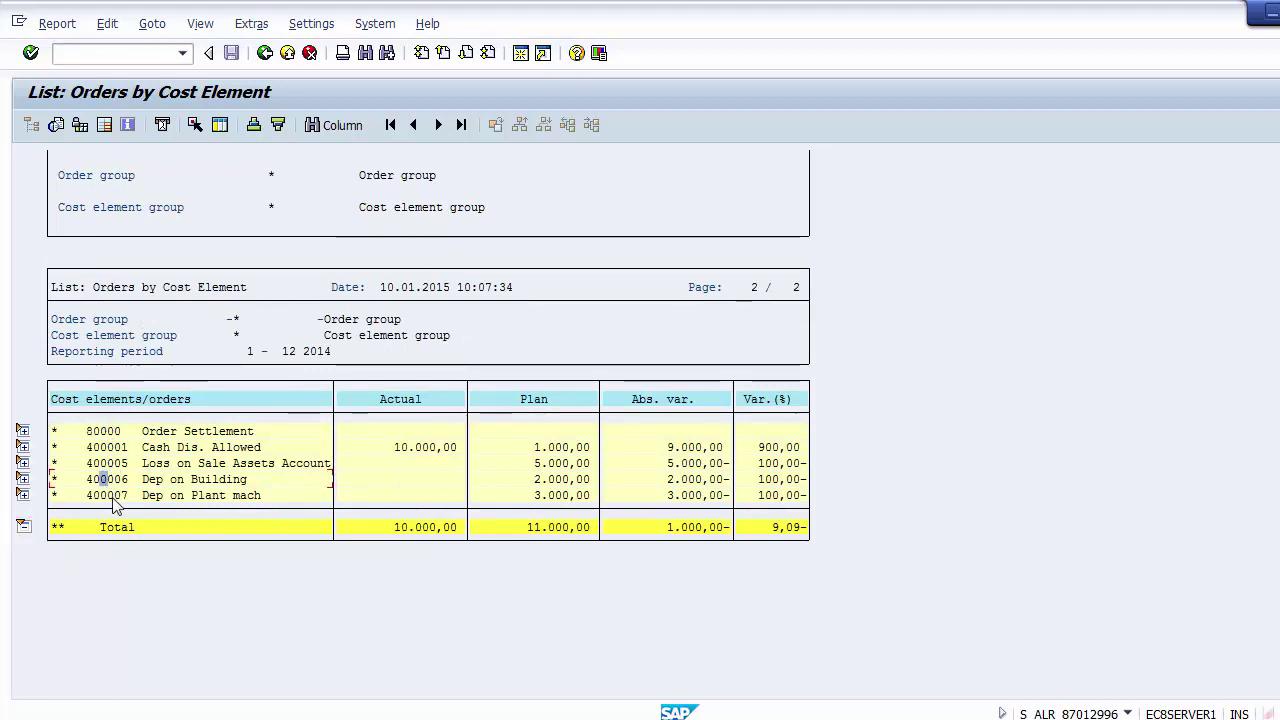
{"action": "left_click", "coordinate": [408, 400]}
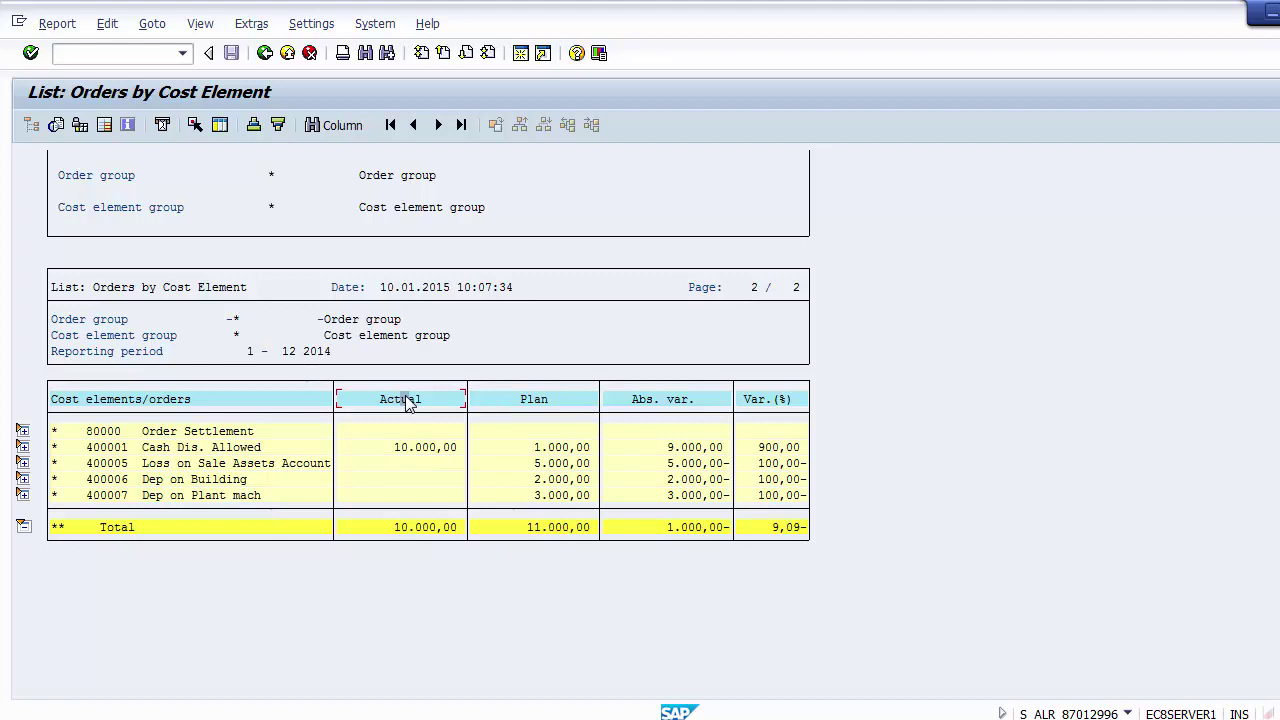
{"action": "left_click", "coordinate": [539, 402]}
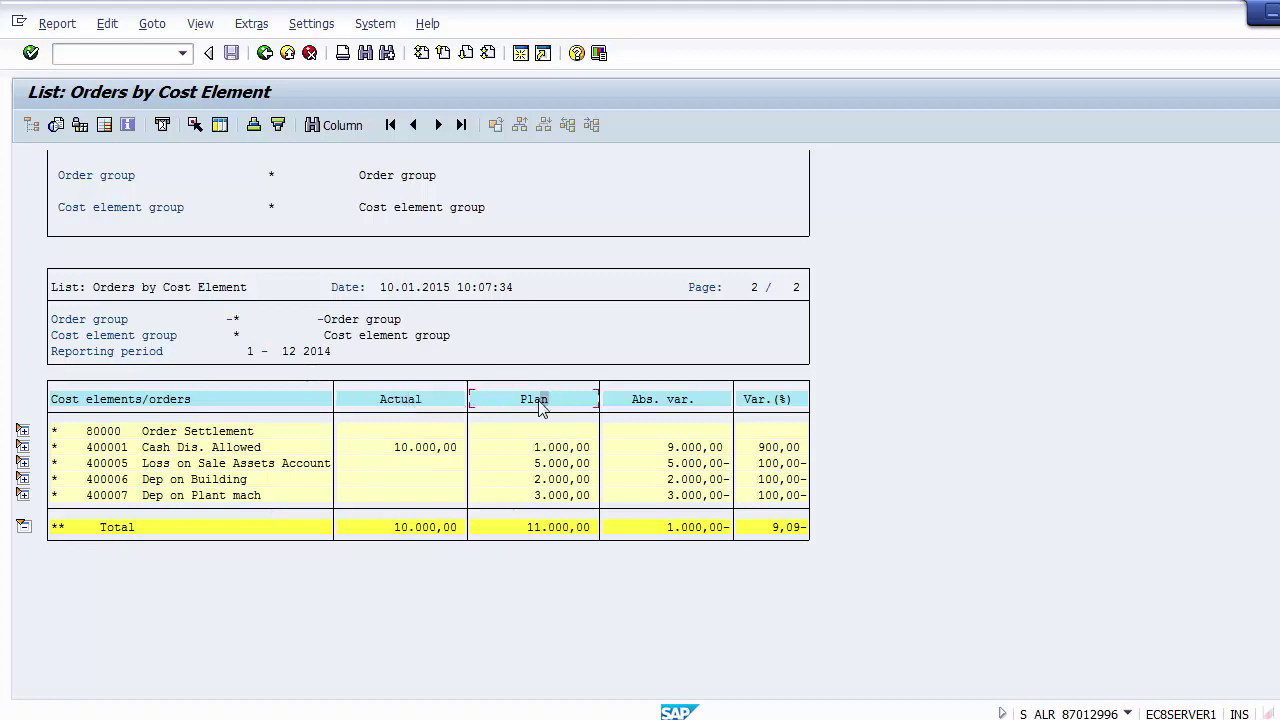
{"action": "left_click", "coordinate": [111, 496]}
{"action": "left_click", "coordinate": [23, 496]}
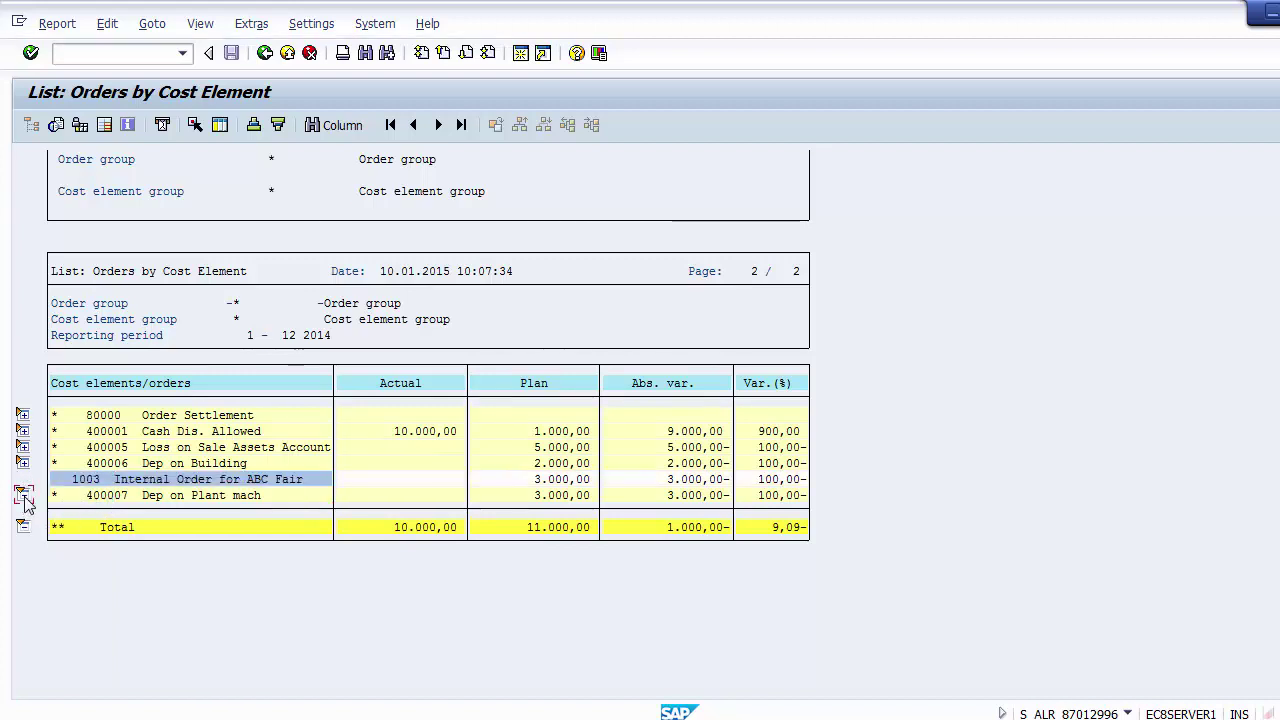
{"action": "left_click", "coordinate": [152, 496]}
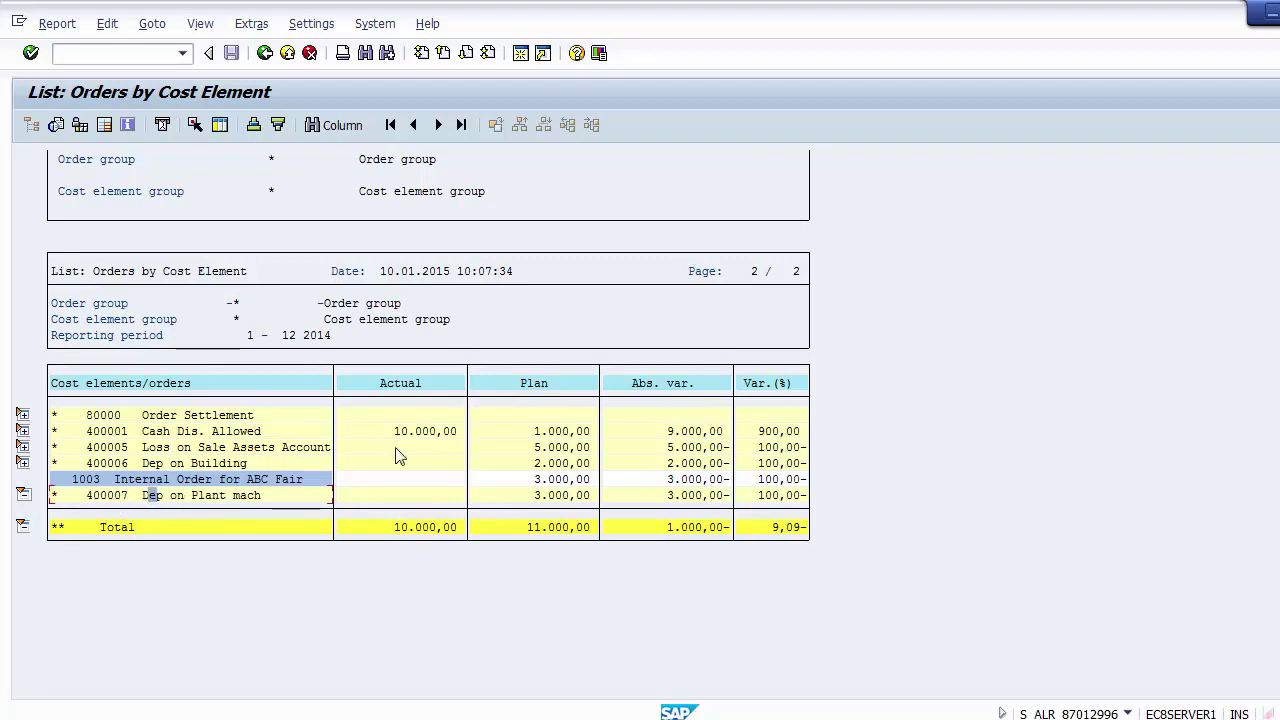
{"action": "left_click", "coordinate": [537, 495]}
{"action": "left_click", "coordinate": [89, 482]}
{"action": "key", "text": "Page_Up"}
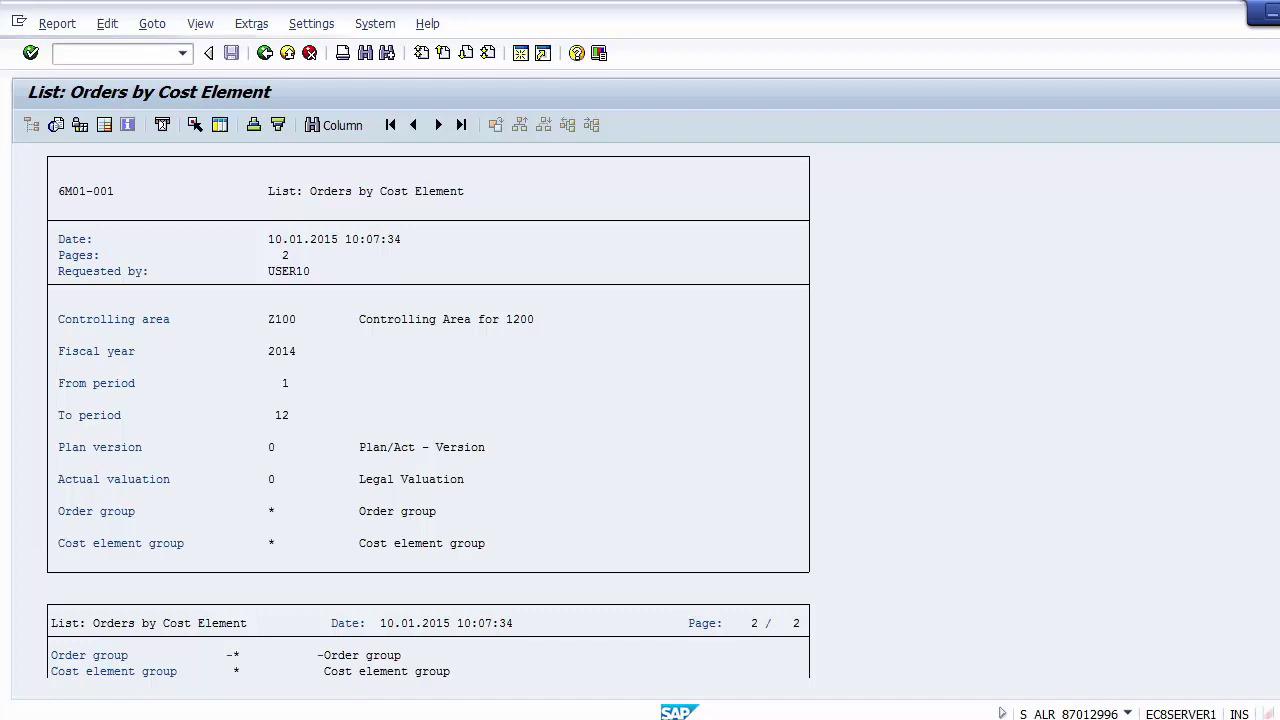
{"action": "key", "text": "Page_Down"}
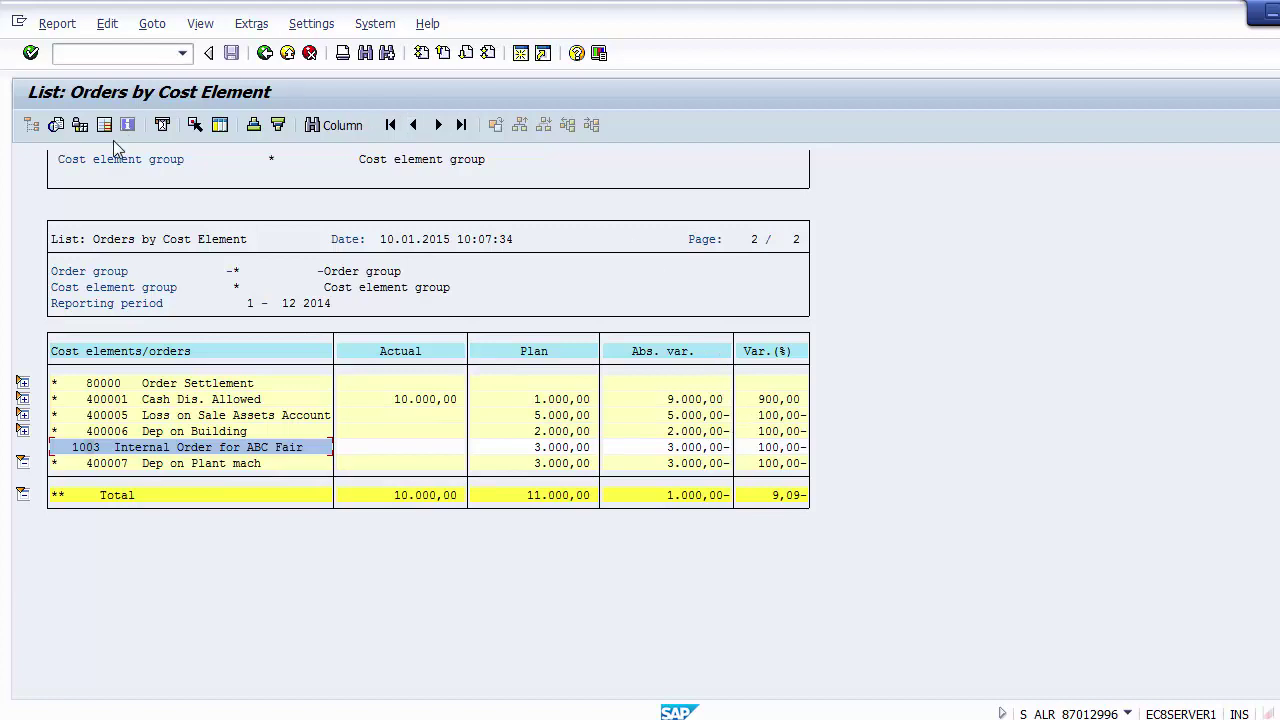
Exit the Orders by Cost Element report, confirming the exit, and return to the SAP Easy Access screen
{"action": "left_click", "coordinate": [265, 54]}
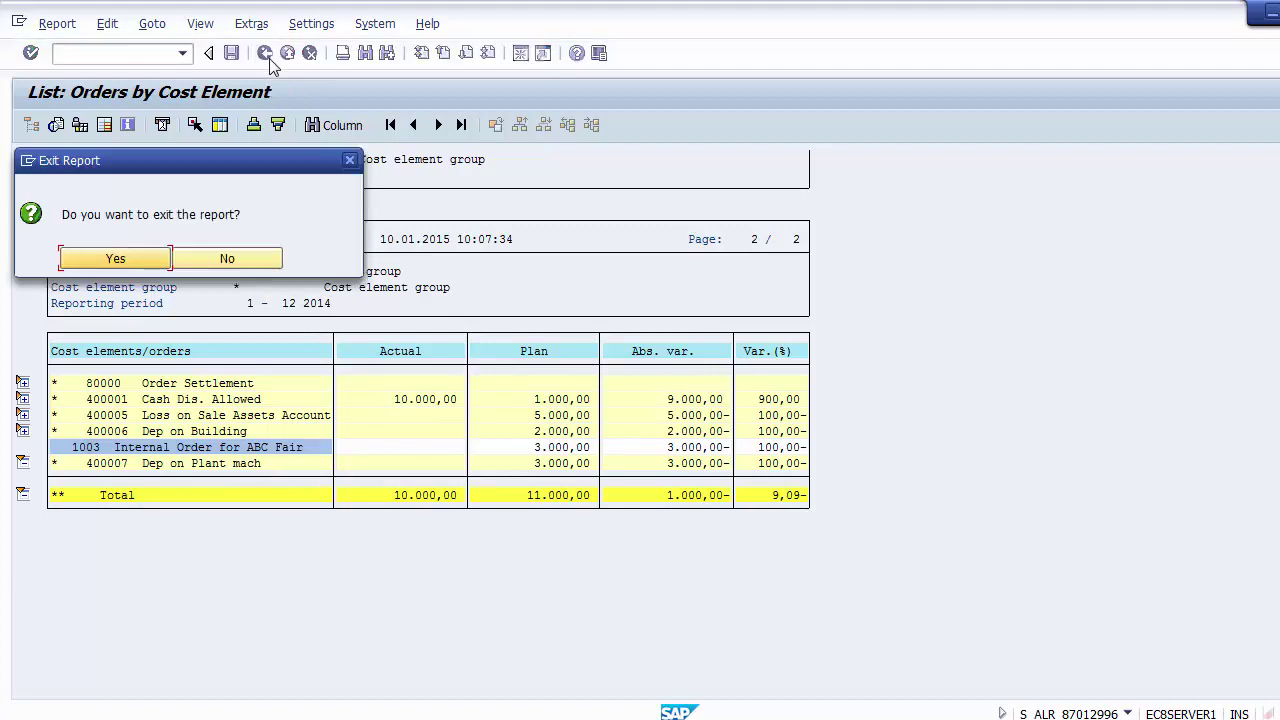
{"action": "left_click", "coordinate": [115, 260]}
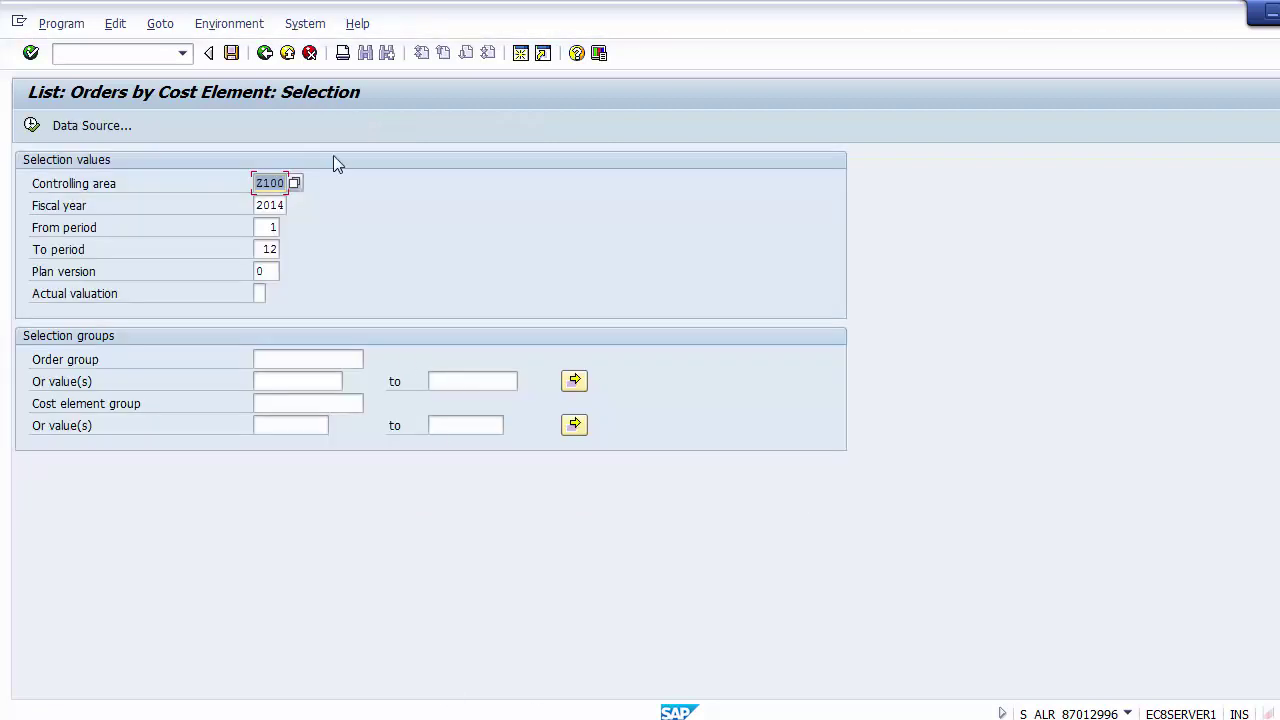
{"action": "left_click", "coordinate": [286, 54]}
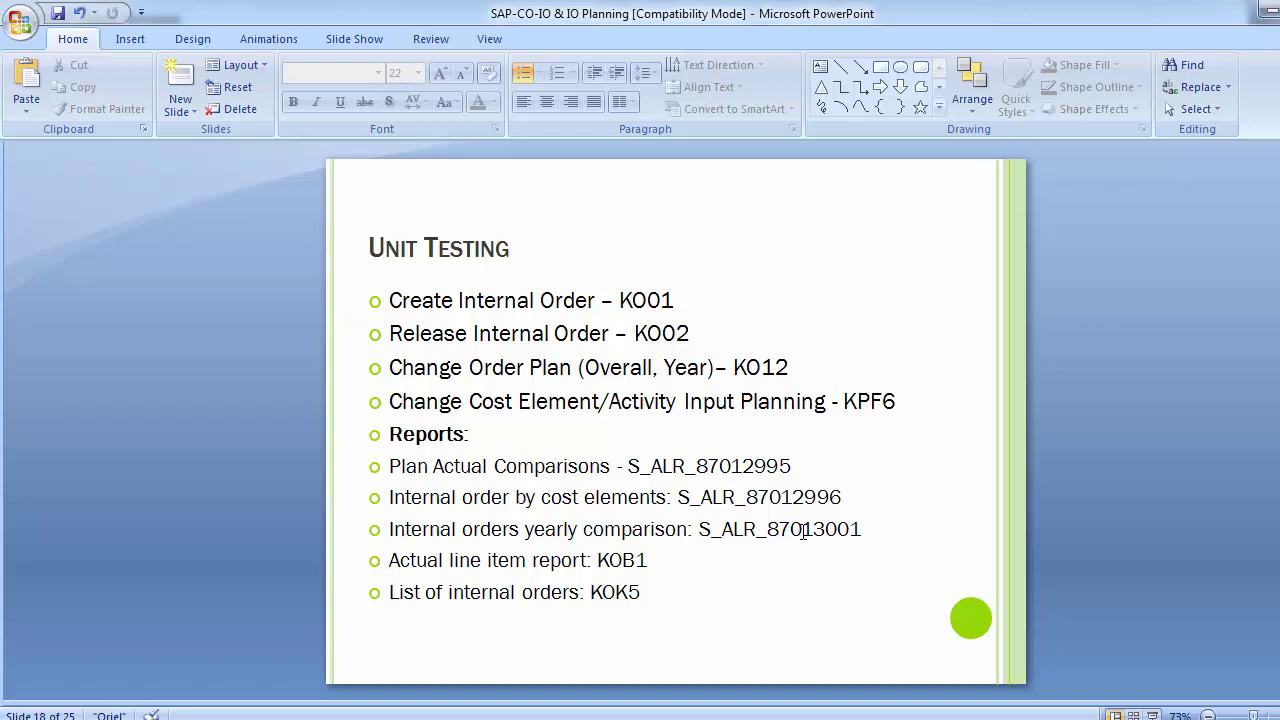
Copy the internal orders yearly comparison code S_ALR_87013001 from the PowerPoint slide and open that transaction in SAP
{"action": "left_click_drag", "start_coordinate": [699, 529], "coordinate": [863, 523]}
{"action": "key", "text": "ctrl+c"}
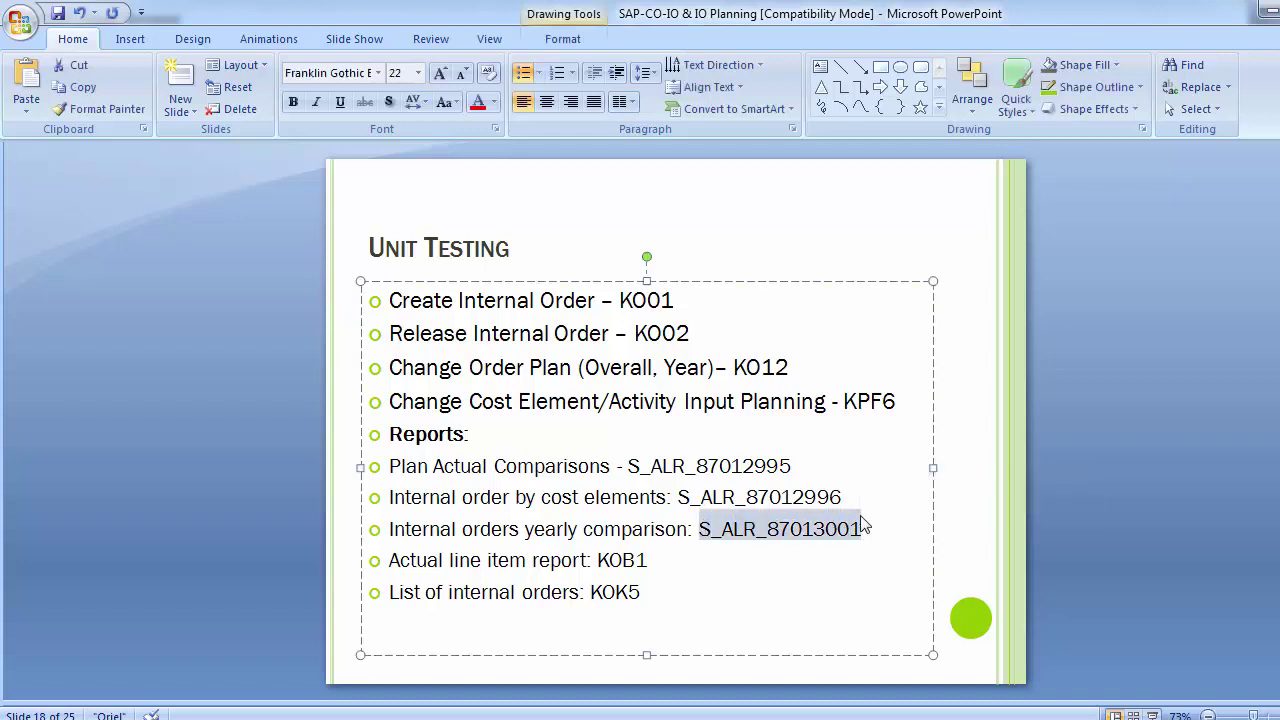
{"action": "key", "text": "alt+Tab"}
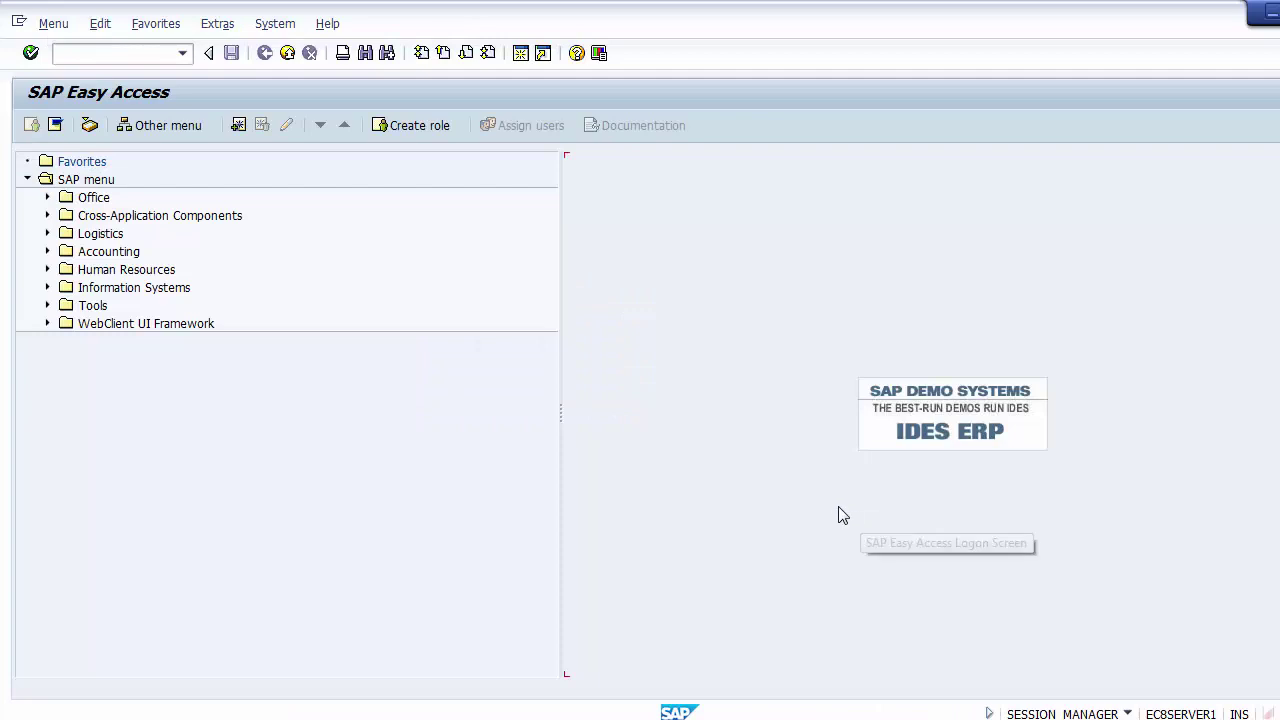
{"action": "left_click", "coordinate": [154, 60]}
{"action": "key", "text": "ctrl+v"}
{"action": "key", "text": "Return"}
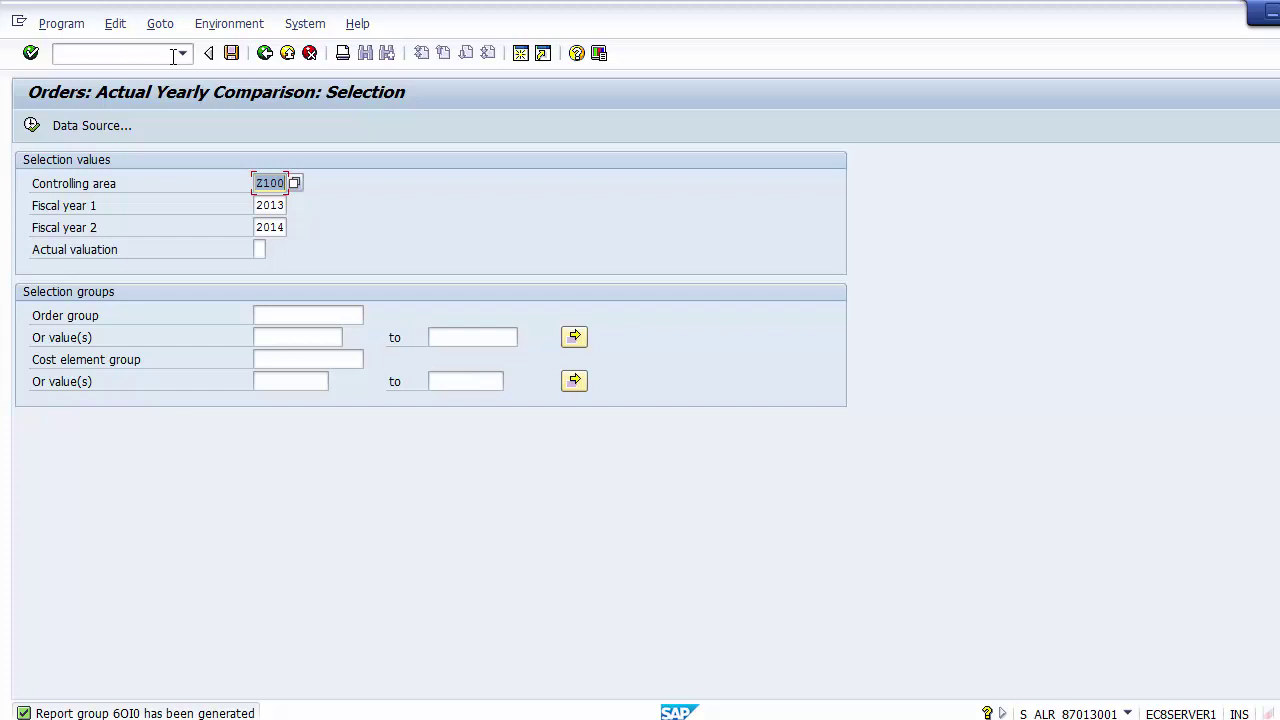
Set fiscal year 1 to 2015, keep 2014 as fiscal year 2, and run the Actual Yearly Comparison report
{"action": "key", "text": "Tab"}
{"action": "key", "text": "End"}
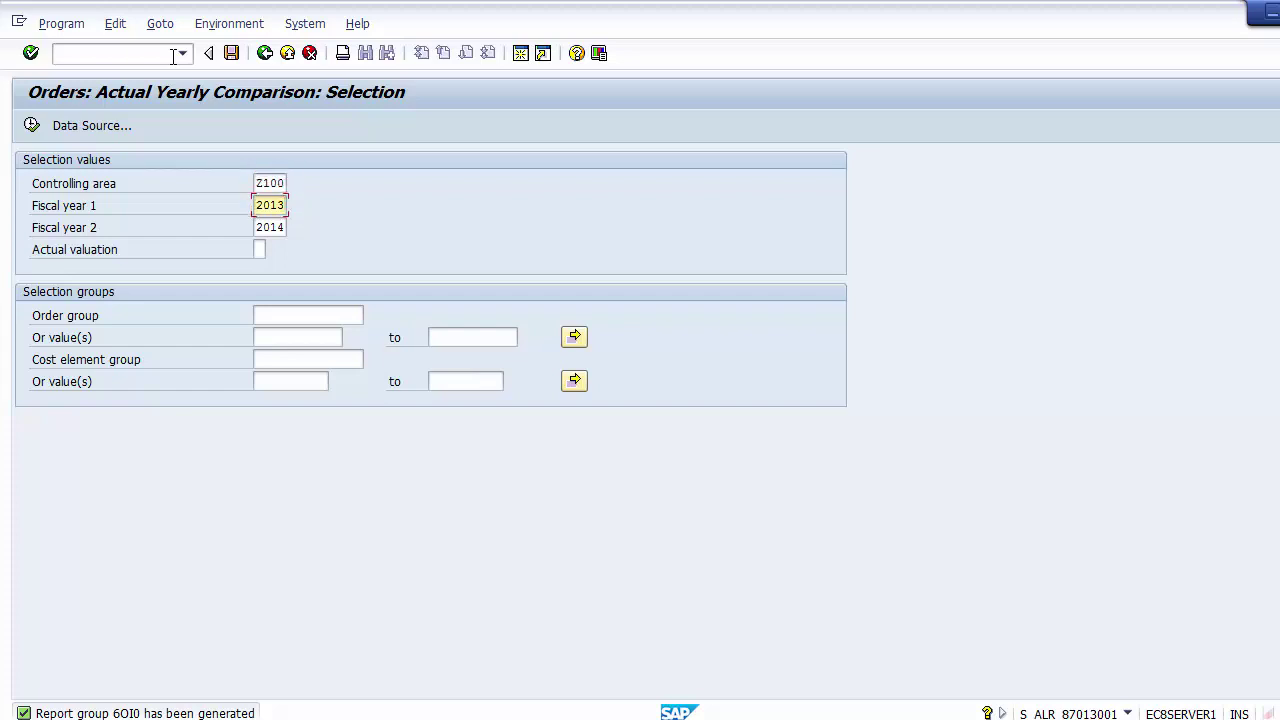
{"action": "key", "text": "BackSpace"}
{"action": "type", "text": "4"}
{"action": "key", "text": "BackSpace"}
{"action": "type", "text": "5"}
{"action": "key", "text": "Tab"}
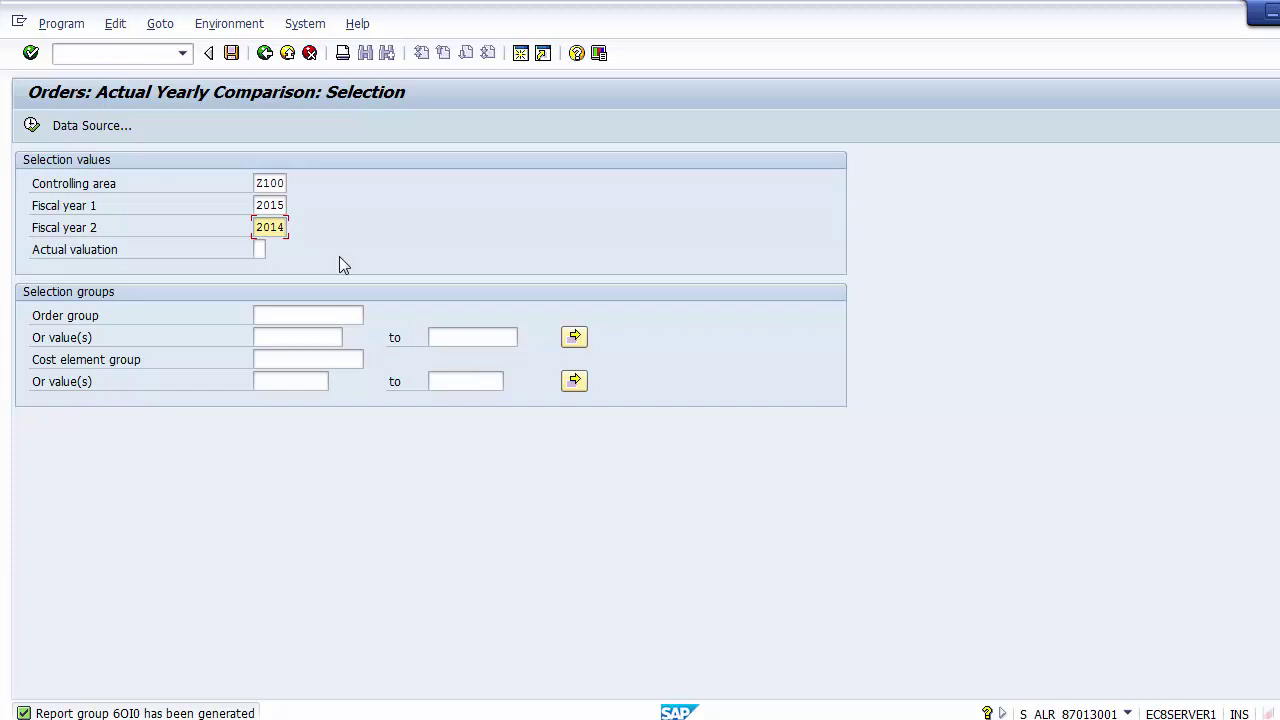
{"action": "left_click", "coordinate": [31, 125]}
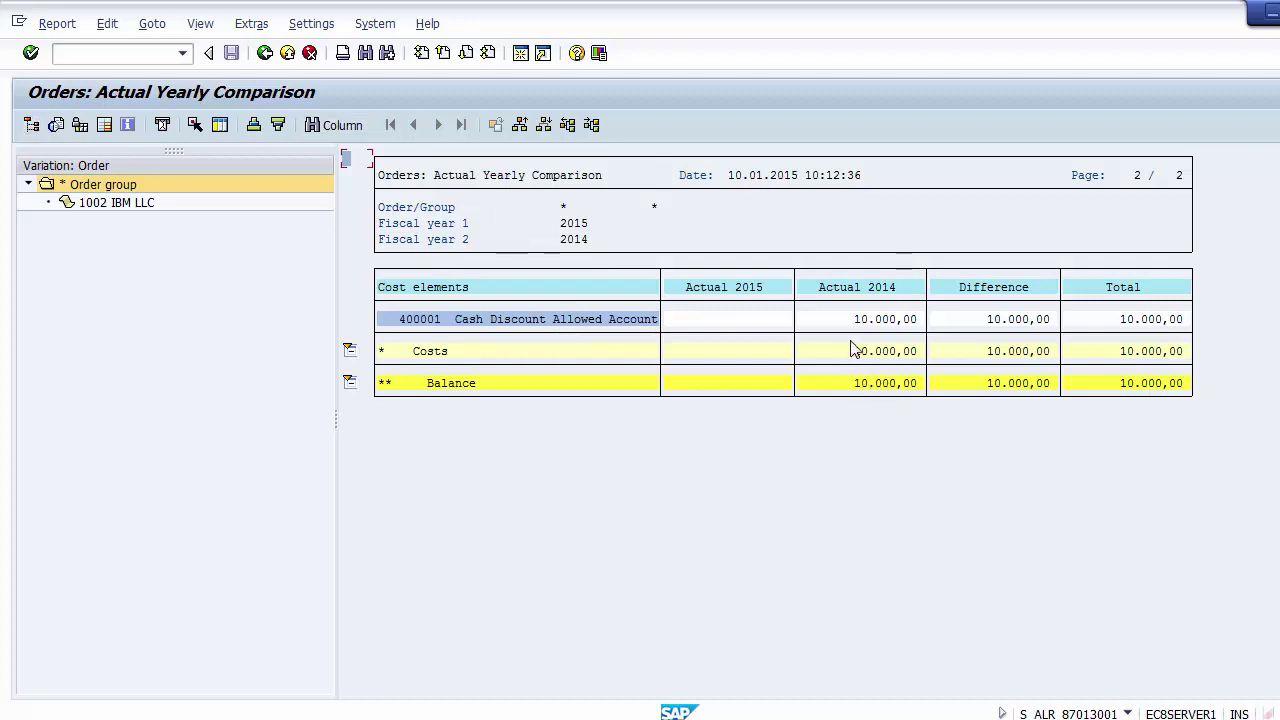
Examine the Actual 2014 column and display the yearly comparison for the IBM LLC internal order only
{"action": "left_click", "coordinate": [866, 289]}
{"action": "left_click", "coordinate": [120, 193]}
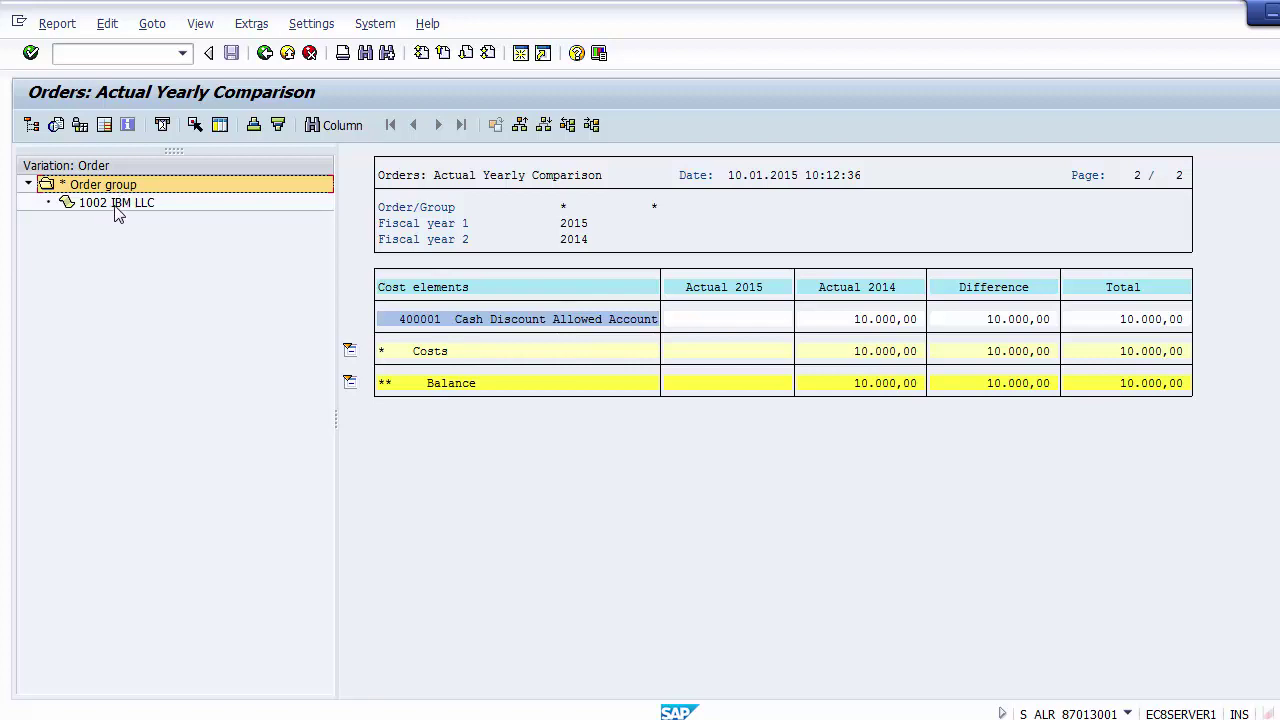
{"action": "left_click", "coordinate": [118, 210]}
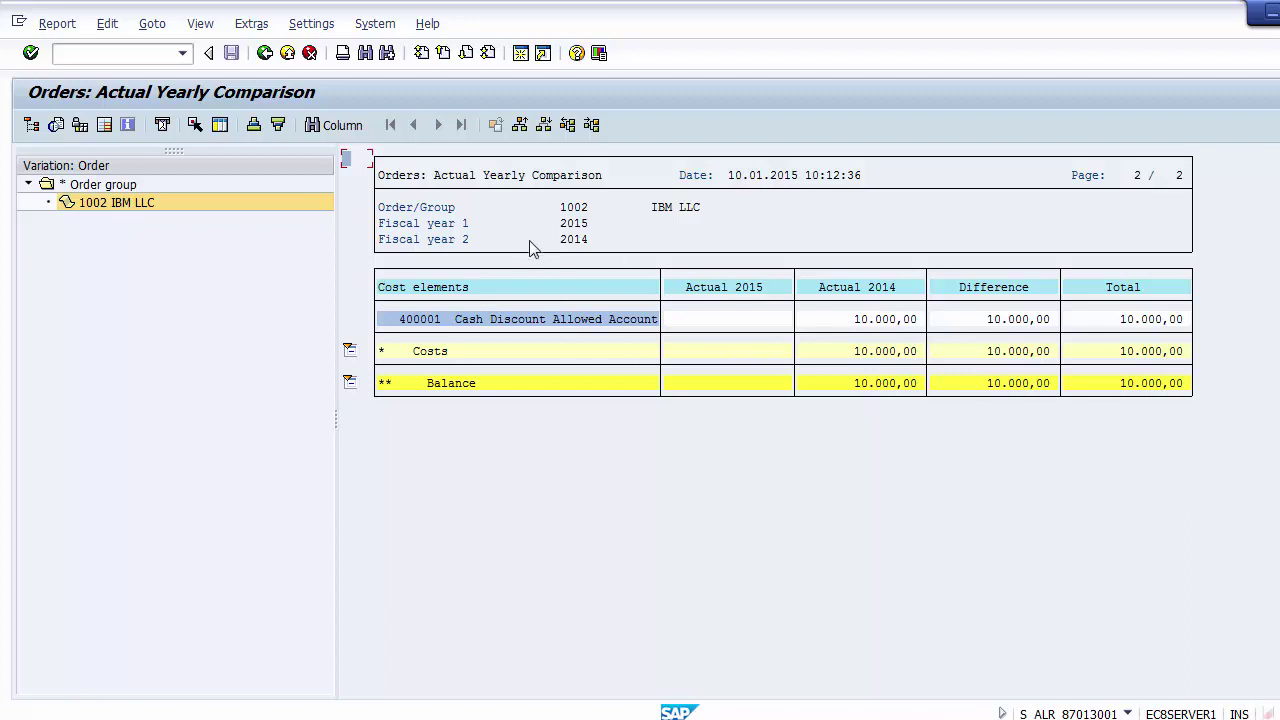
{"action": "left_click", "coordinate": [200, 210]}
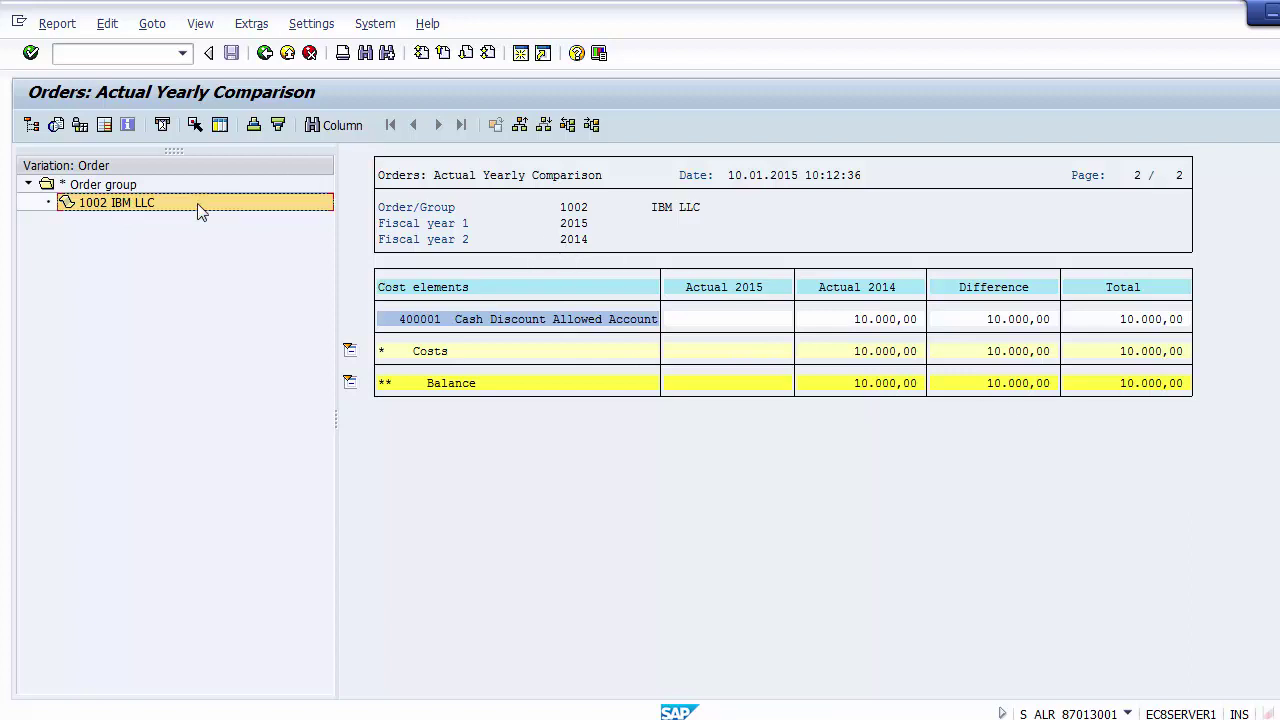
{"action": "left_click", "coordinate": [566, 213]}
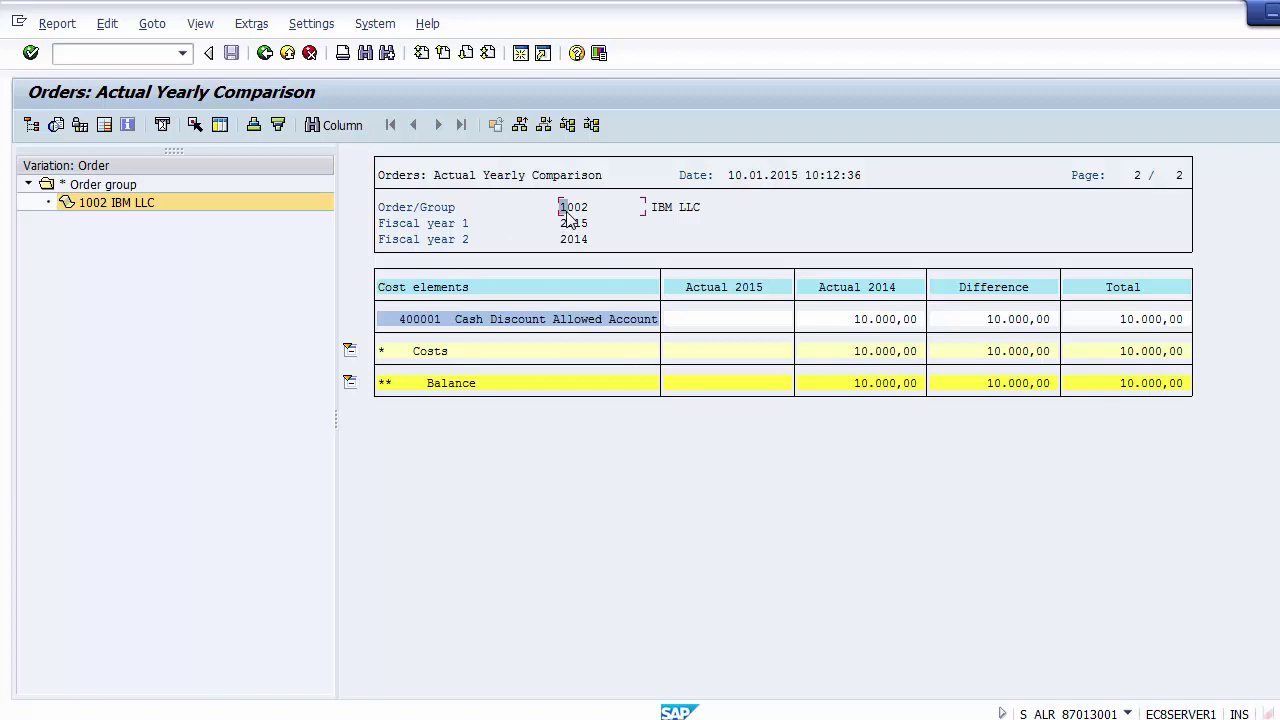
Display the yearly comparison for the whole order group and examine the Order/Group entries in the report header
{"action": "left_click", "coordinate": [128, 190]}
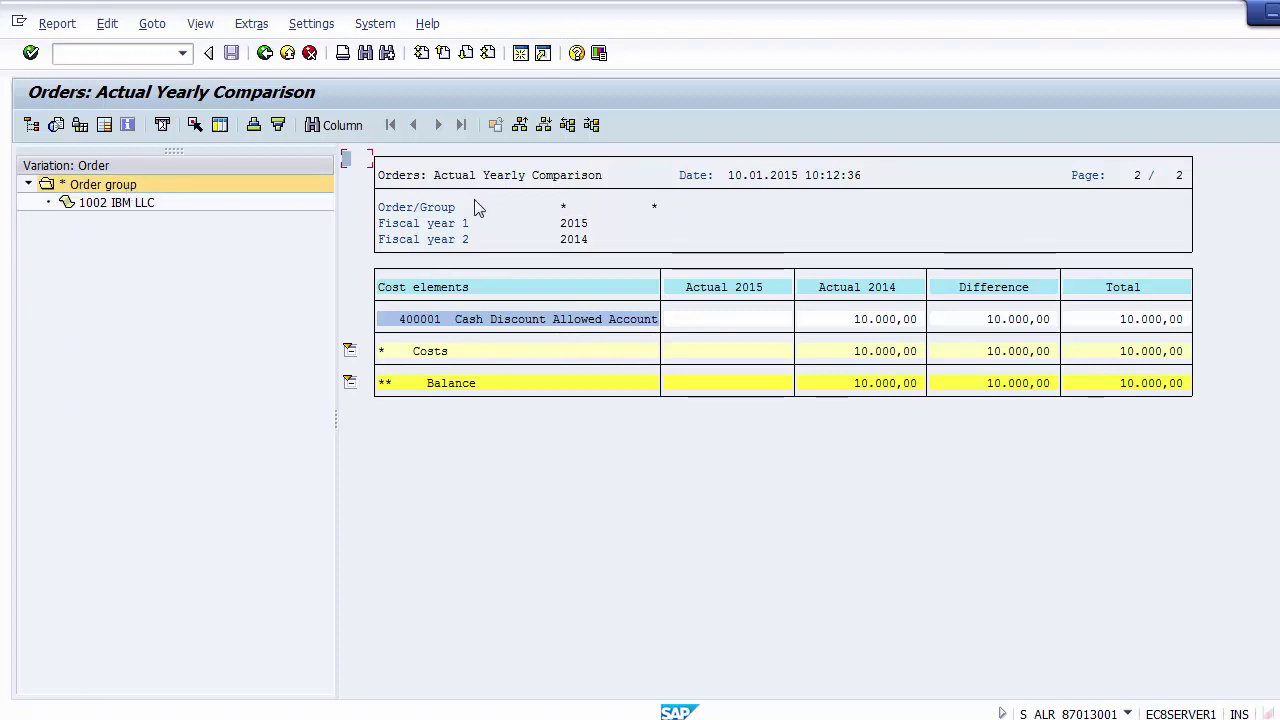
{"action": "left_click", "coordinate": [563, 206]}
{"action": "left_click", "coordinate": [654, 208]}
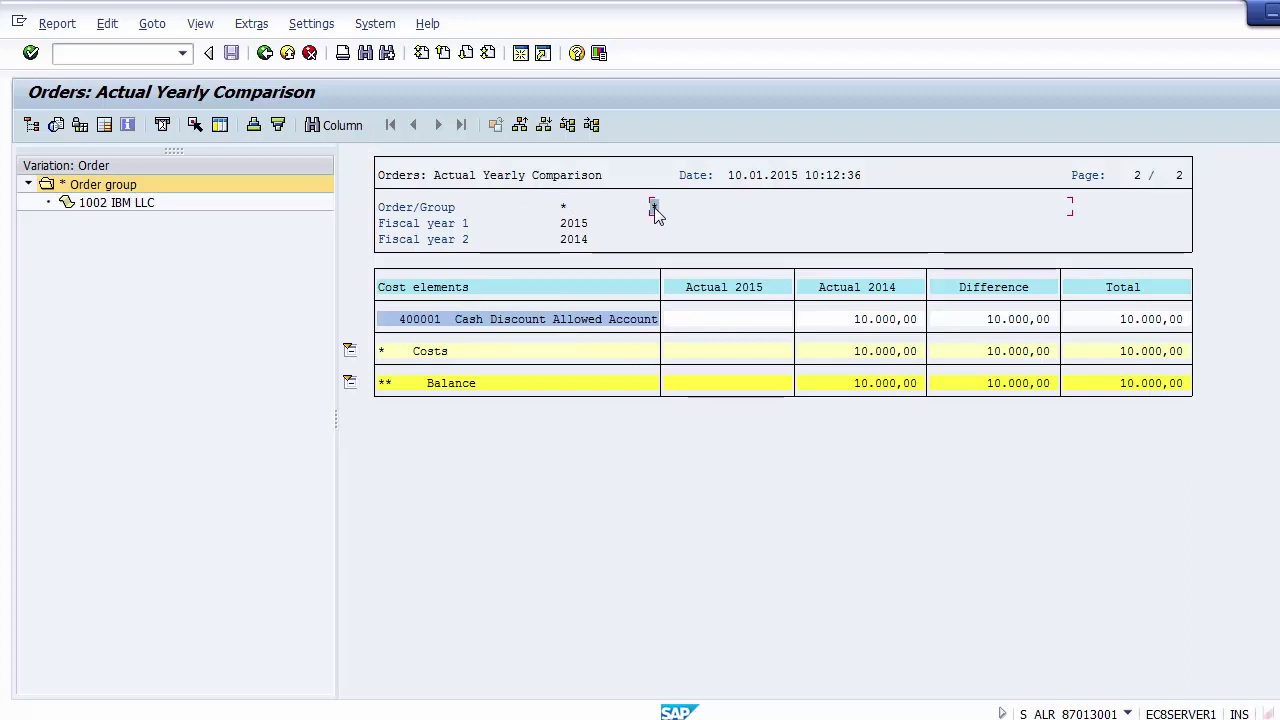
{"action": "left_click", "coordinate": [563, 207]}
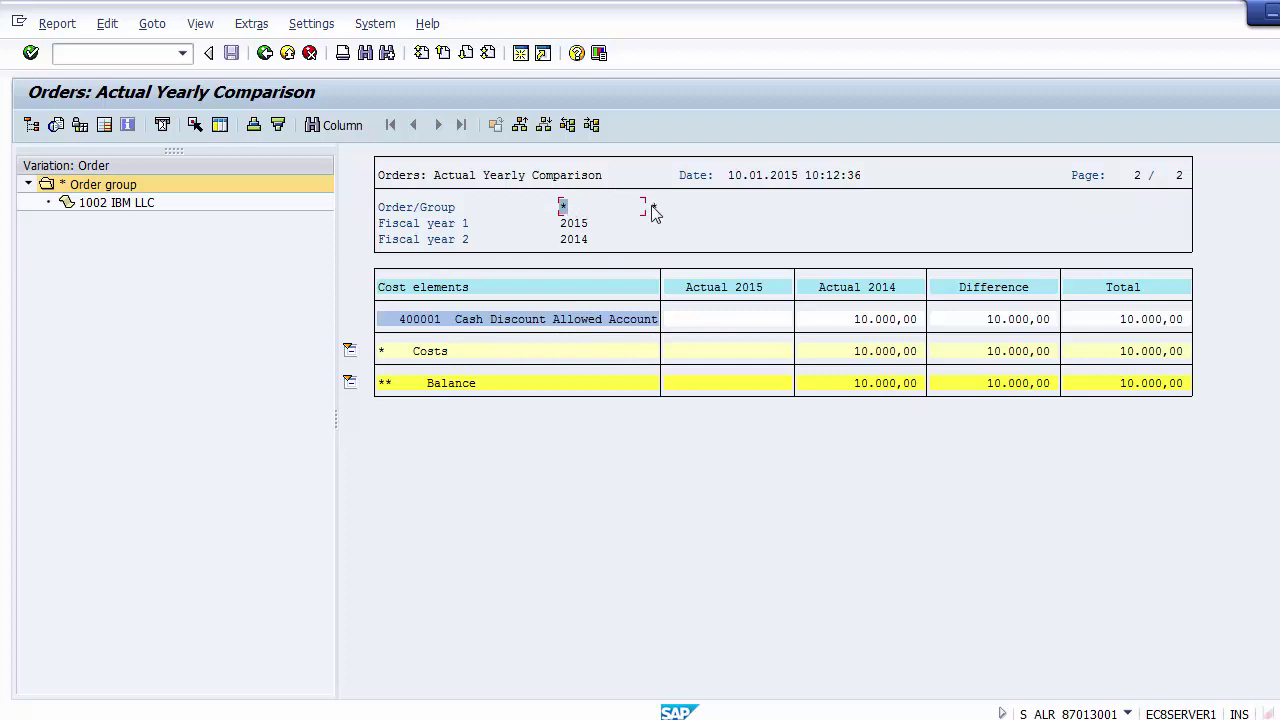
Display the yearly comparison for order 1002 IBM LLC only and examine the Order/Group number and name in the header
{"action": "left_click", "coordinate": [654, 207]}
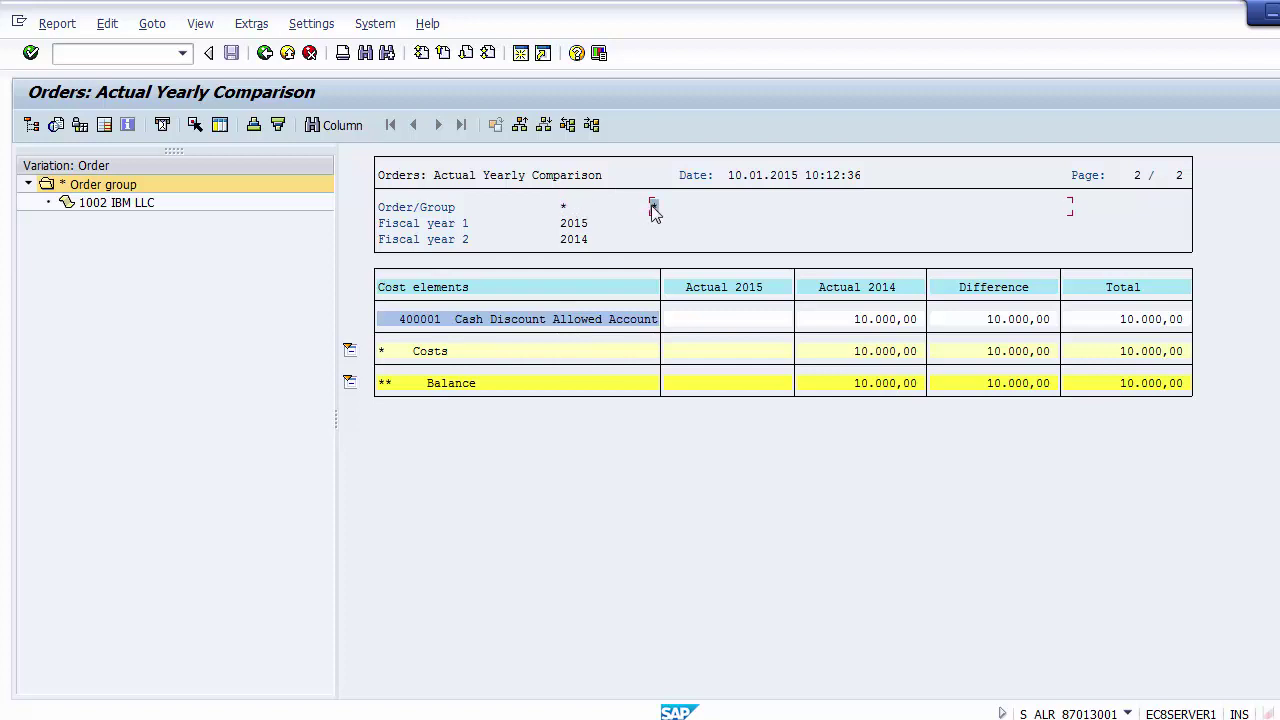
{"action": "left_click", "coordinate": [106, 204]}
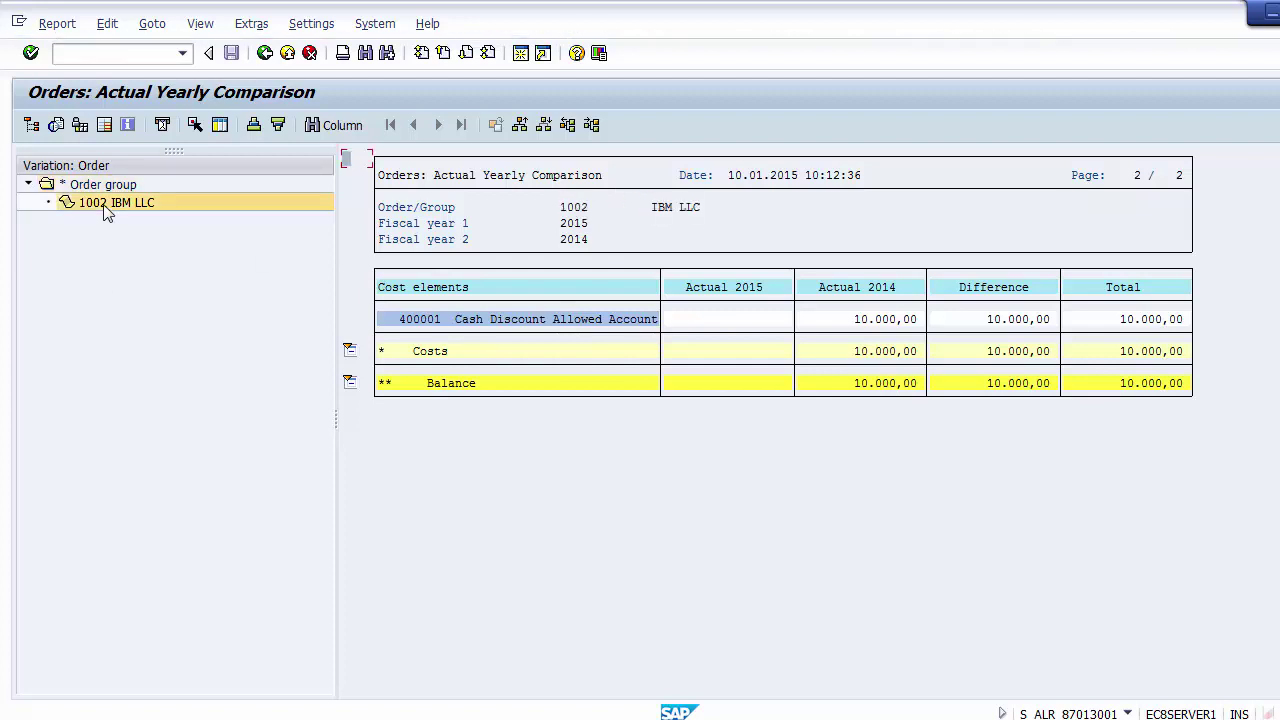
{"action": "left_click", "coordinate": [566, 211]}
{"action": "left_click", "coordinate": [658, 212]}
Exit the yearly comparison report and open the actual line item report KOB1, referring to the PowerPoint slide for the code
{"action": "left_click", "coordinate": [286, 54]}
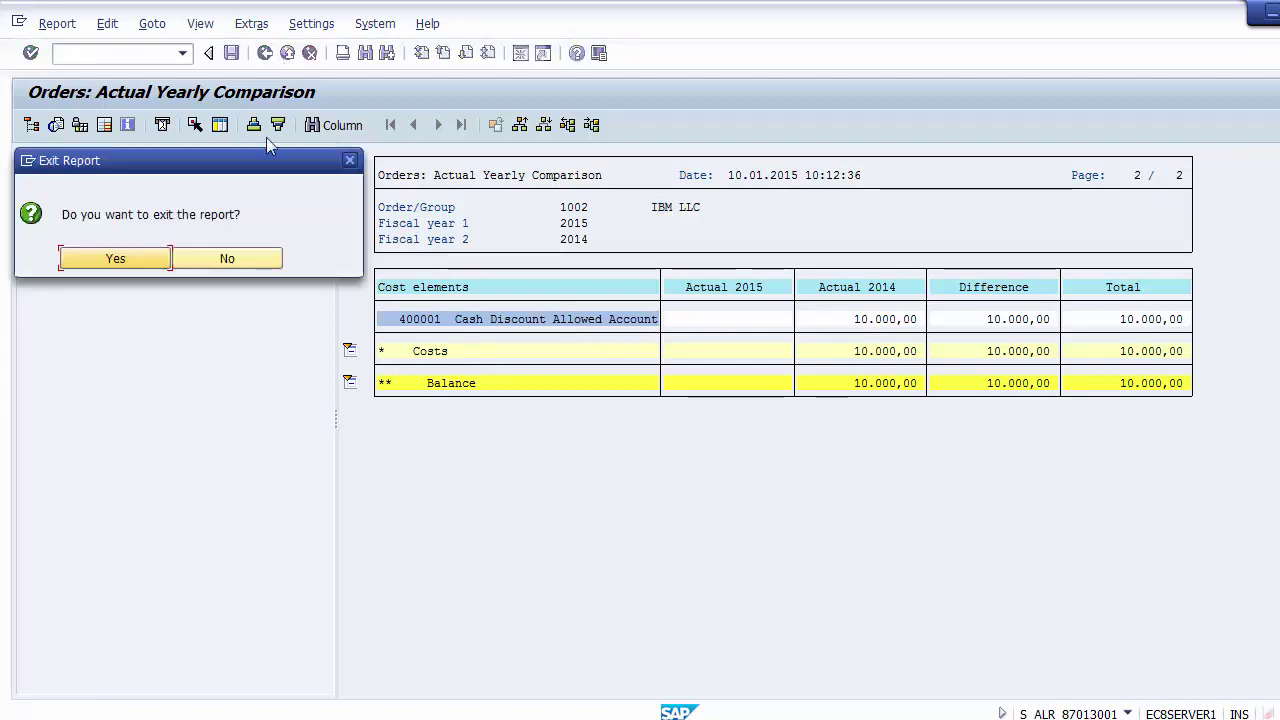
{"action": "left_click", "coordinate": [119, 258]}
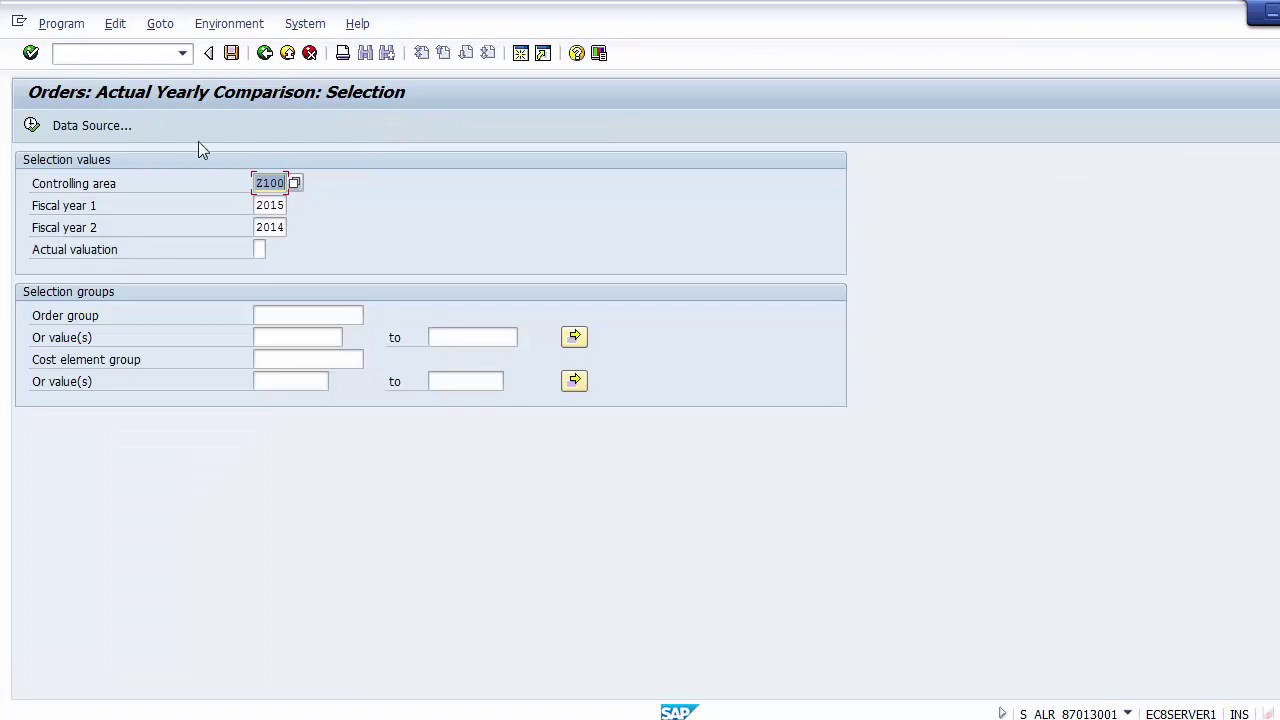
{"action": "left_click", "coordinate": [287, 53]}
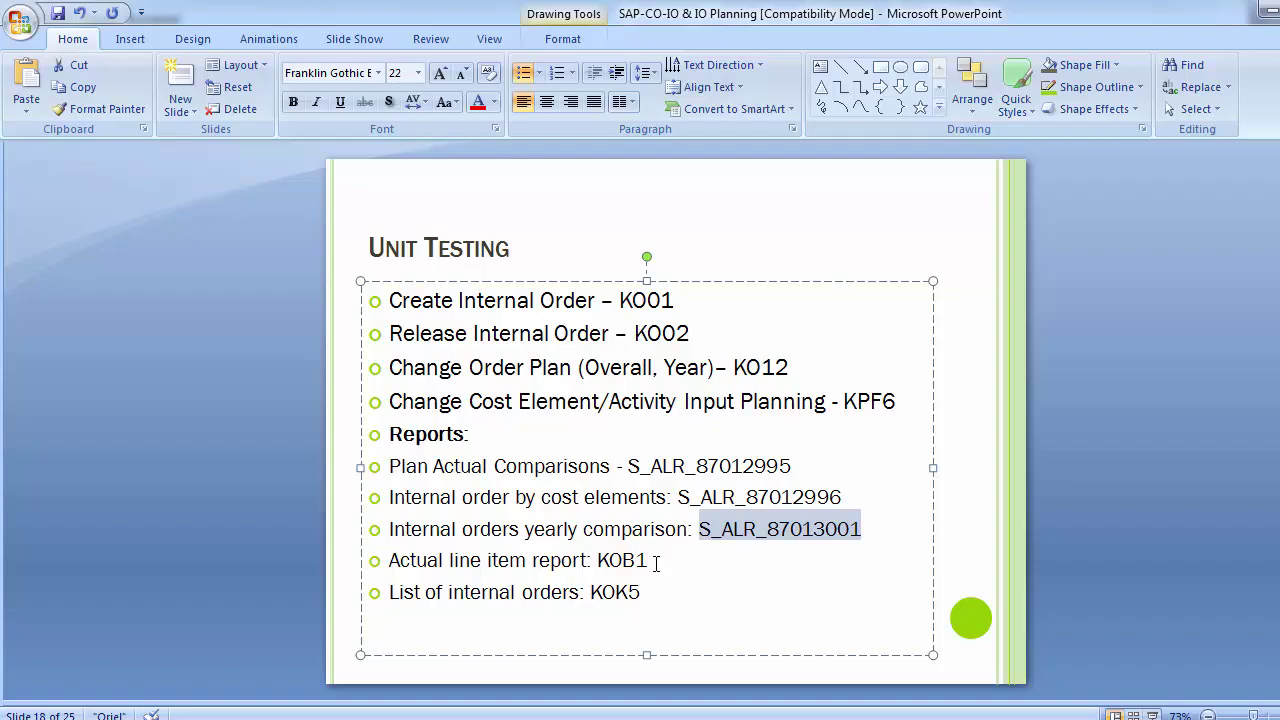
{"action": "key", "text": "alt+Tab"}
{"action": "left_click", "coordinate": [115, 53]}
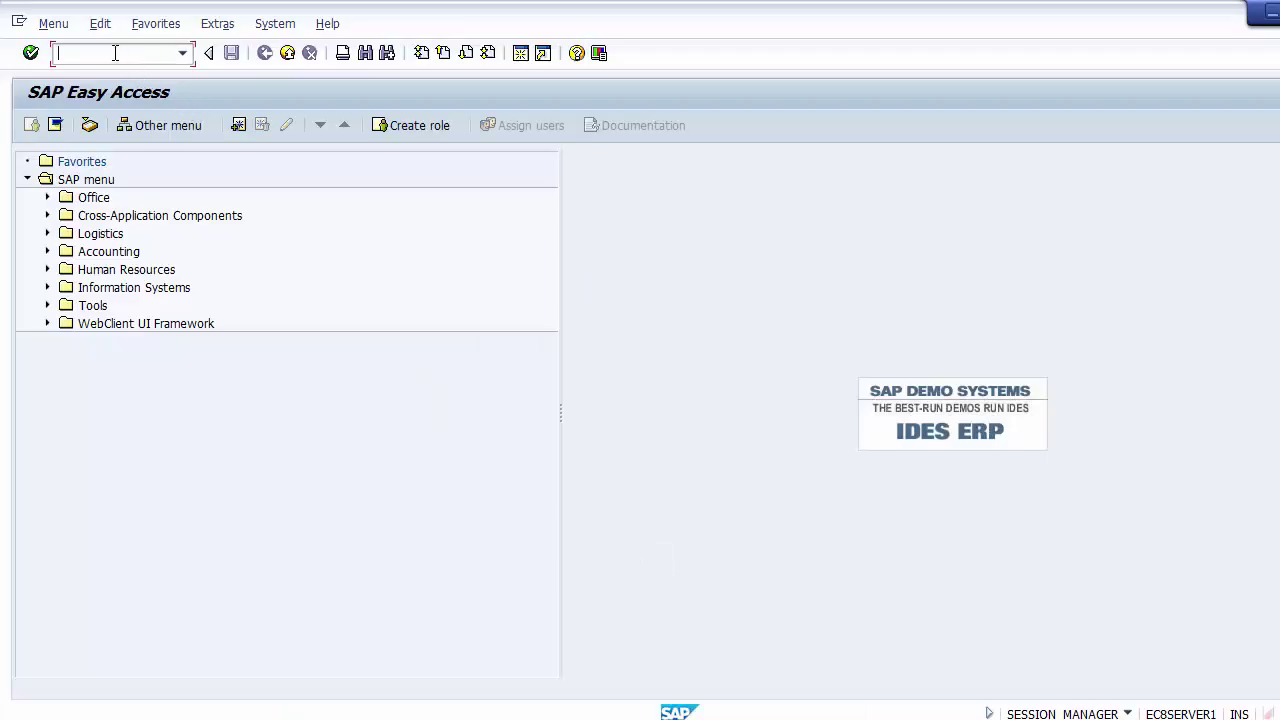
{"action": "type", "text": "KOB1"}
{"action": "key", "text": "Return"}
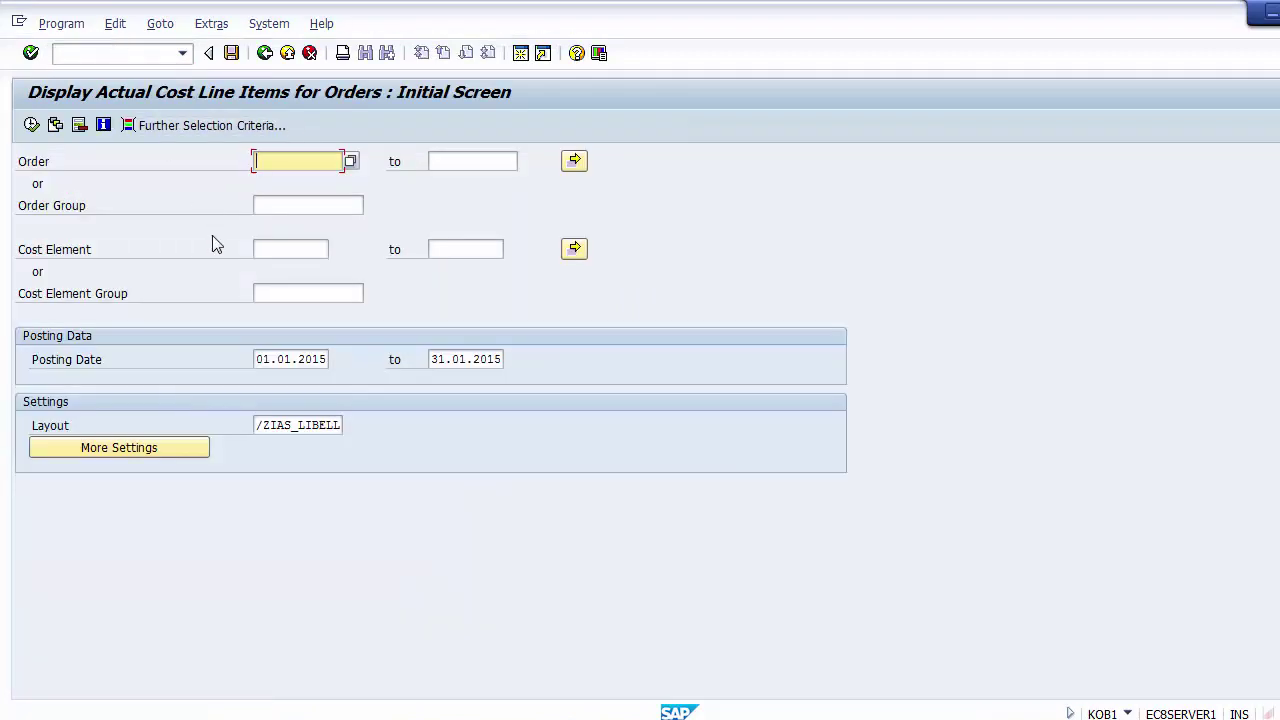
Run the actual cost line item report for order 1003, keeping posting dates 01.01.2015 to 31.01.2015, and check the order in its header
{"action": "left_click", "coordinate": [262, 362]}
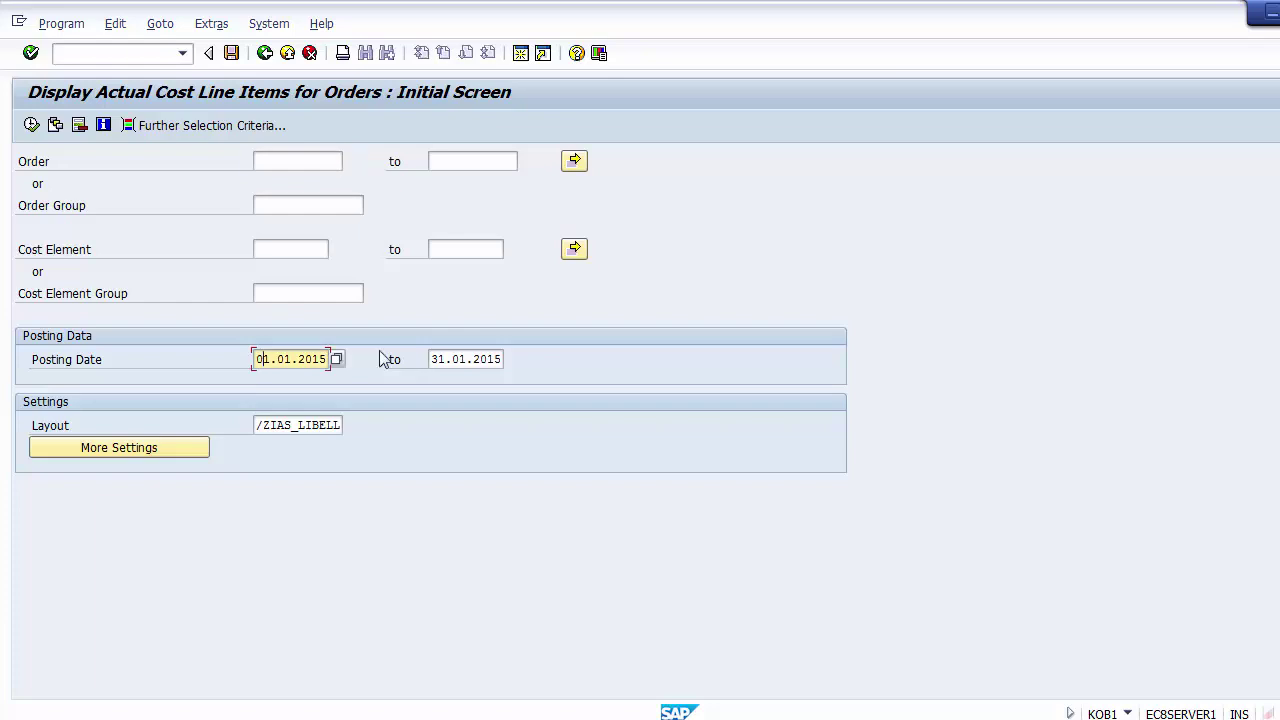
{"action": "left_click", "coordinate": [431, 360]}
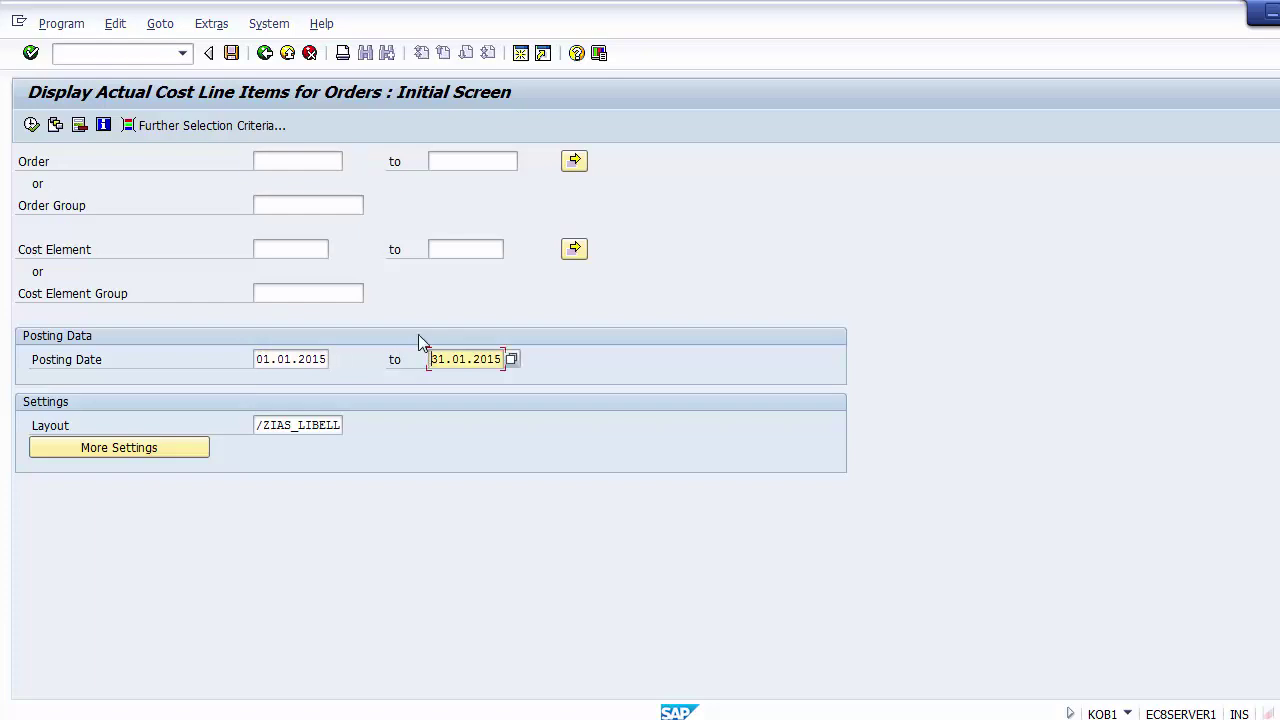
{"action": "left_click", "coordinate": [277, 161]}
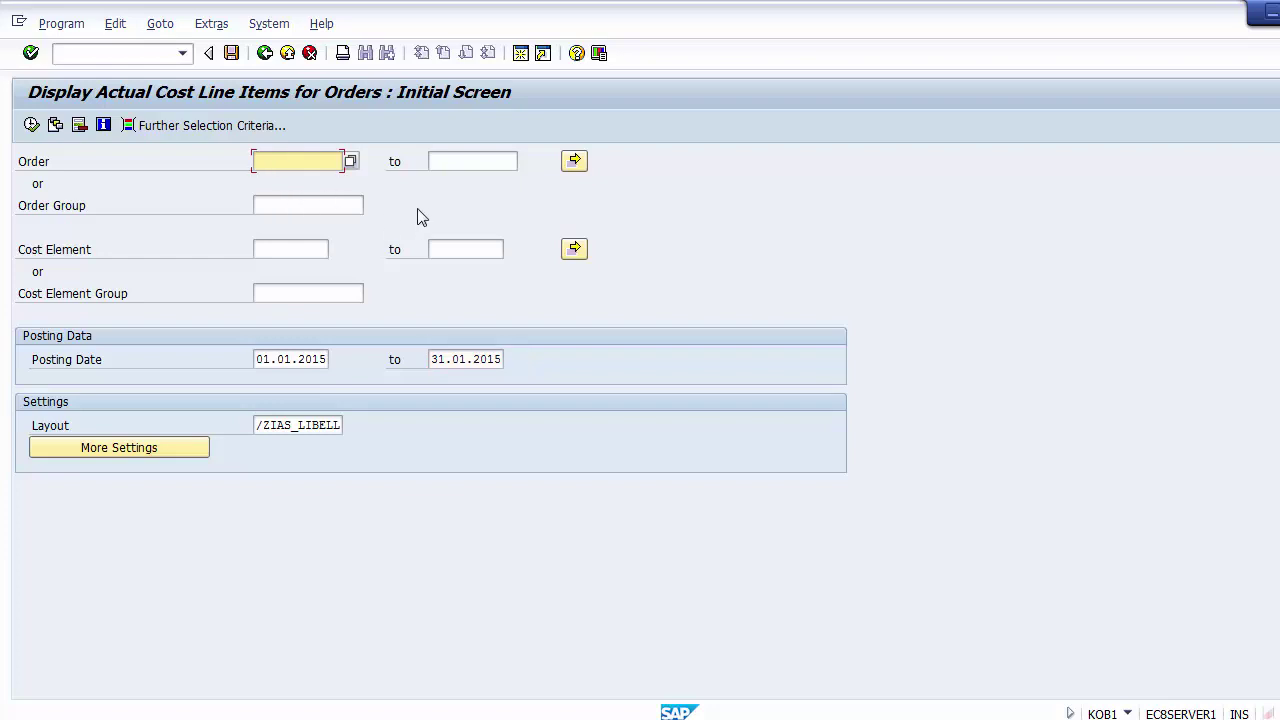
{"action": "left_click", "coordinate": [264, 203]}
{"action": "left_click", "coordinate": [264, 161]}
{"action": "type", "text": "1002"}
{"action": "key", "text": "BackSpace"}
{"action": "type", "text": "3"}
{"action": "left_click", "coordinate": [31, 125]}
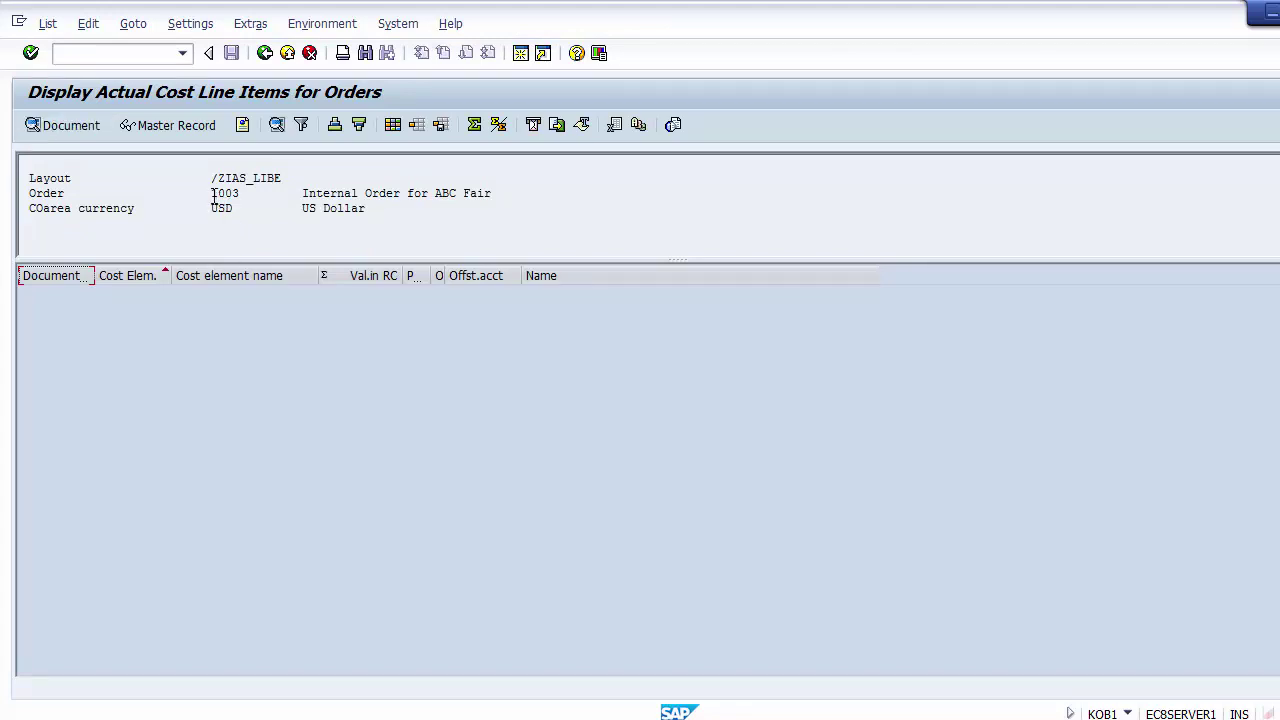
{"action": "left_click_drag", "start_coordinate": [212, 196], "coordinate": [250, 195]}
Return to the selection screen and rerun the actual line item report for order 1002
{"action": "left_click", "coordinate": [265, 53]}
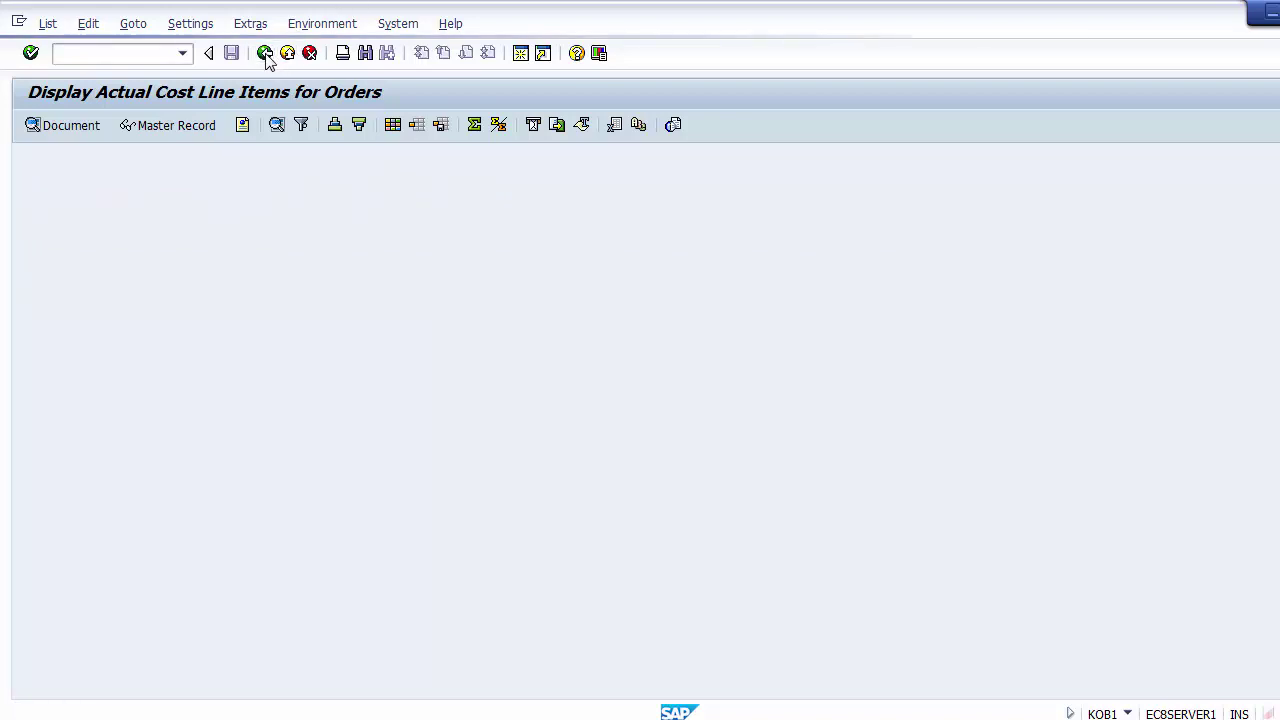
{"action": "left_click", "coordinate": [295, 160]}
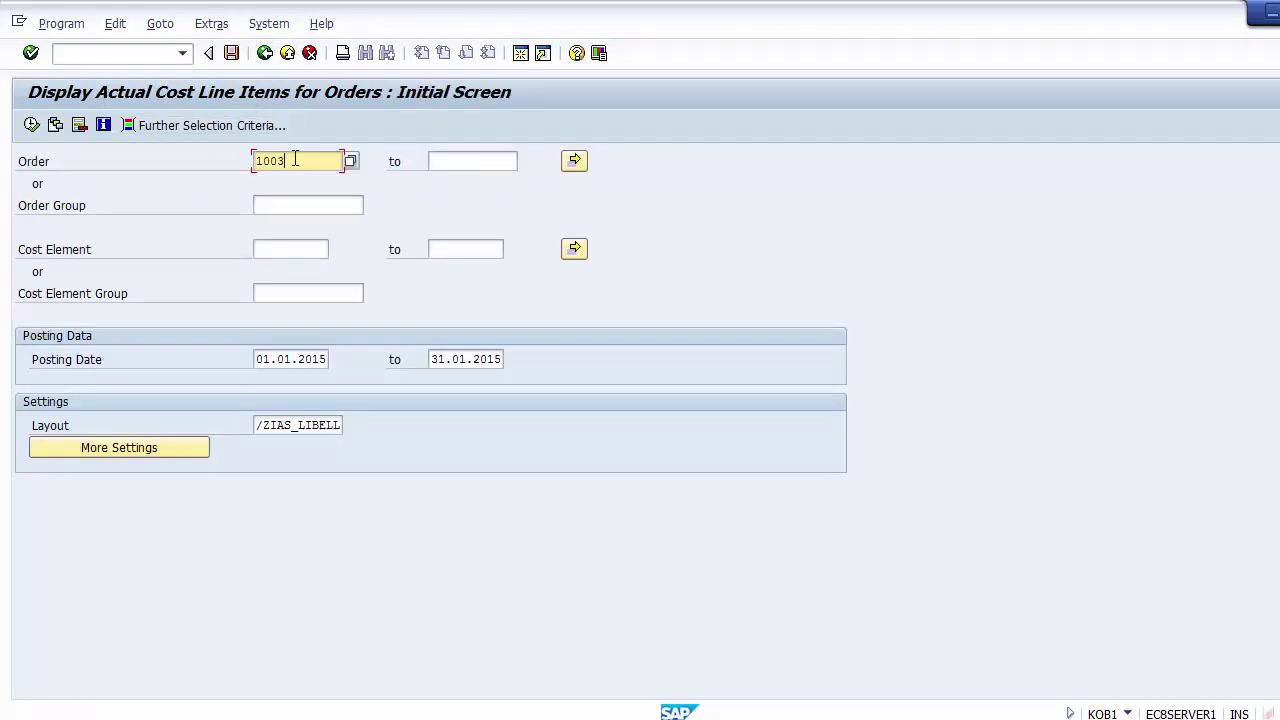
{"action": "key", "text": "BackSpace"}
{"action": "type", "text": "2"}
{"action": "left_click", "coordinate": [31, 126]}
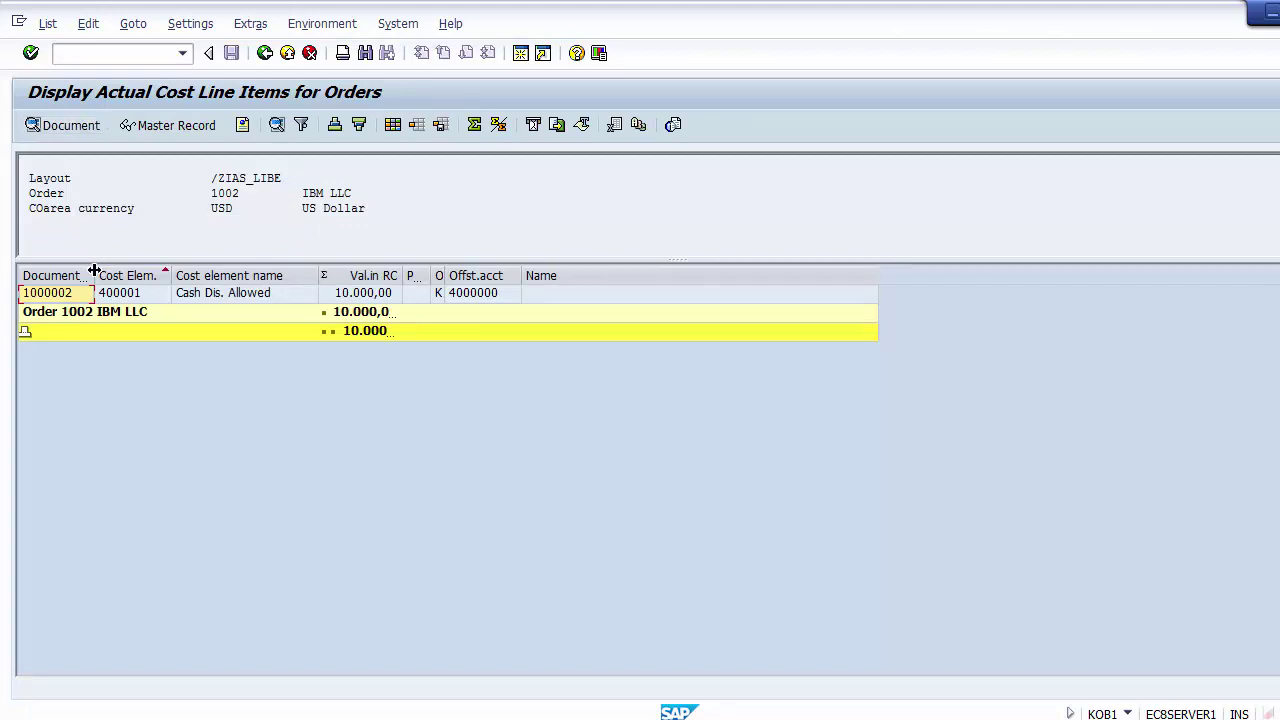
Widen the document number and offsetting account columns and examine the line item's document, amount, cost element and offsetting account
{"action": "left_click_drag", "start_coordinate": [95, 276], "coordinate": [114, 278]}
{"action": "left_click", "coordinate": [72, 294]}
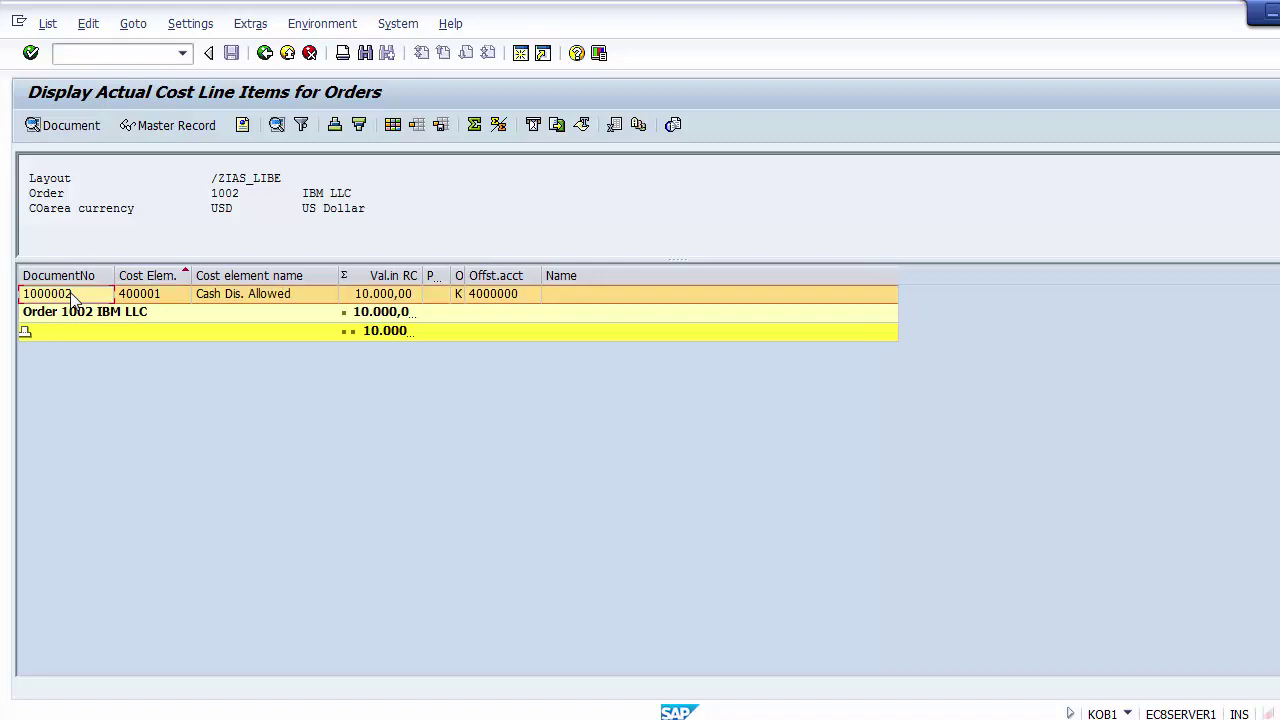
{"action": "left_click", "coordinate": [381, 296]}
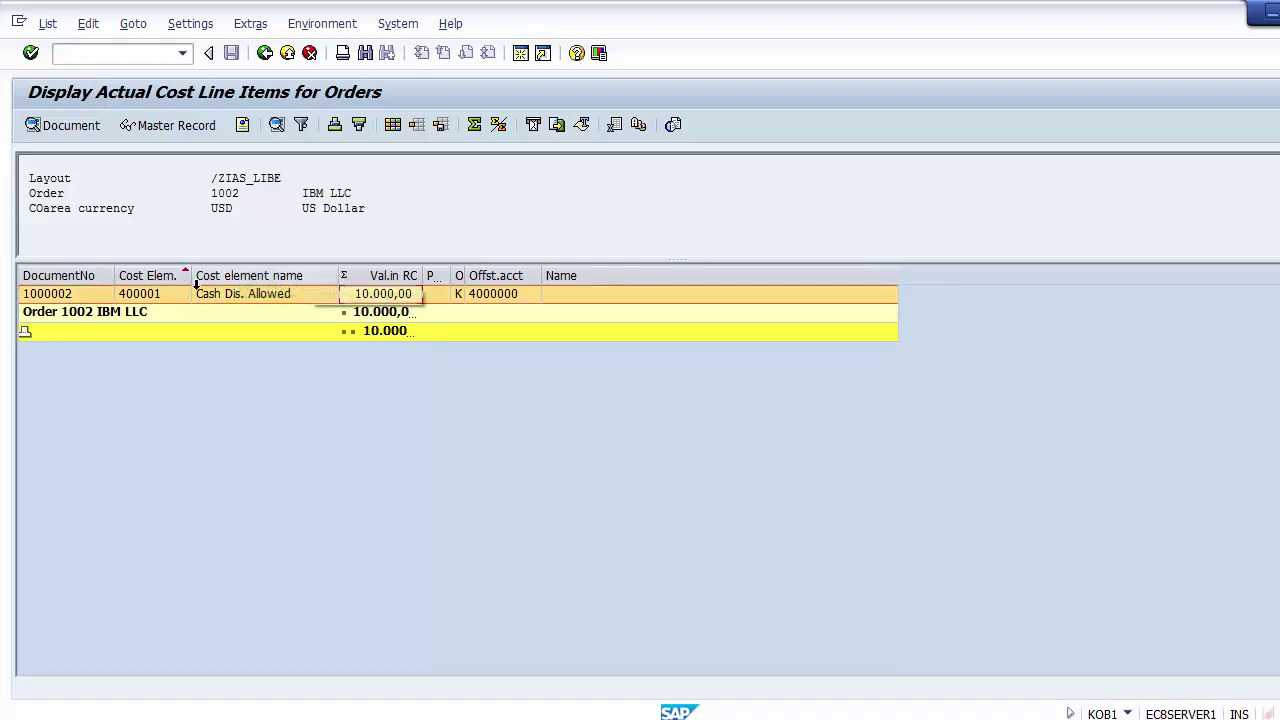
{"action": "left_click", "coordinate": [163, 298]}
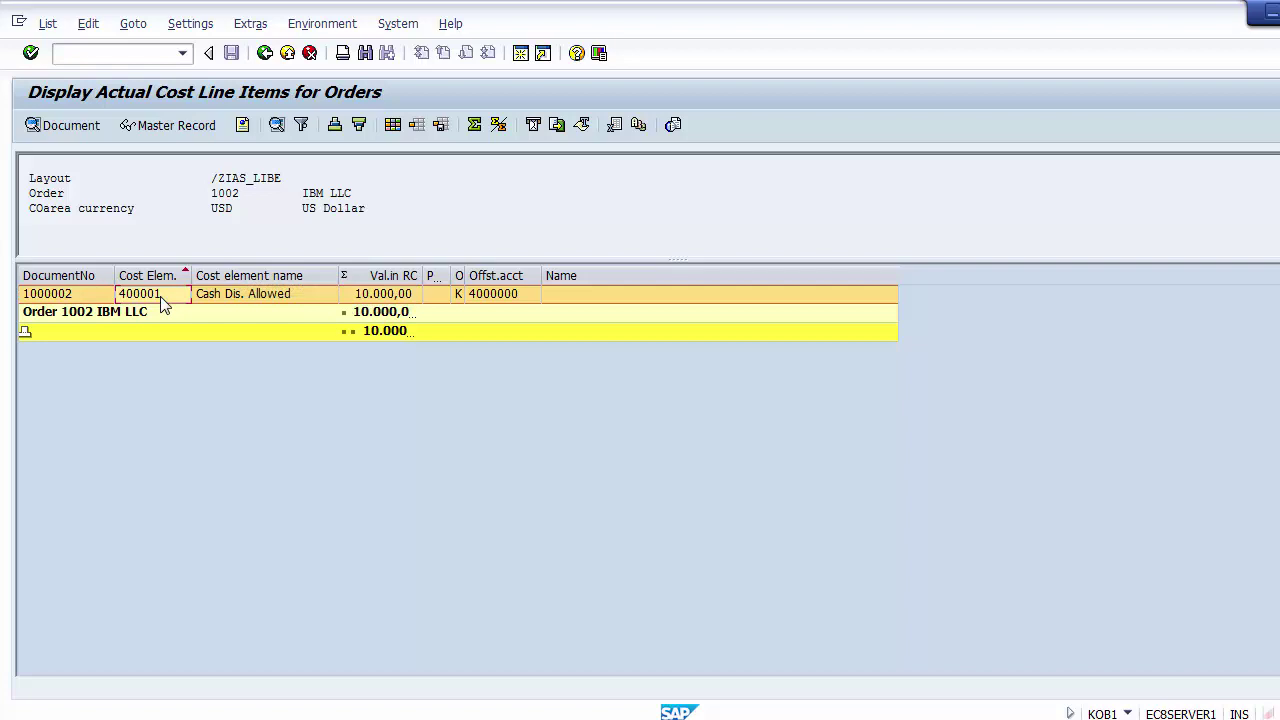
{"action": "left_click", "coordinate": [235, 302]}
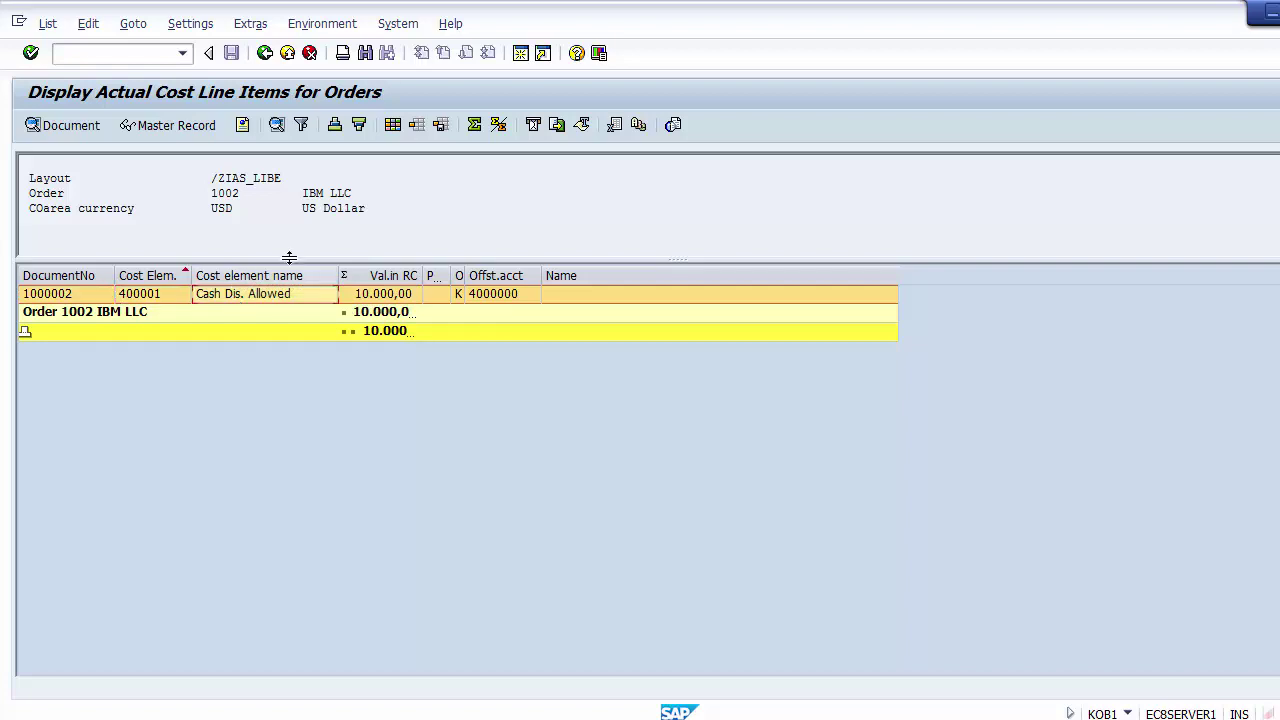
{"action": "left_click", "coordinate": [492, 297]}
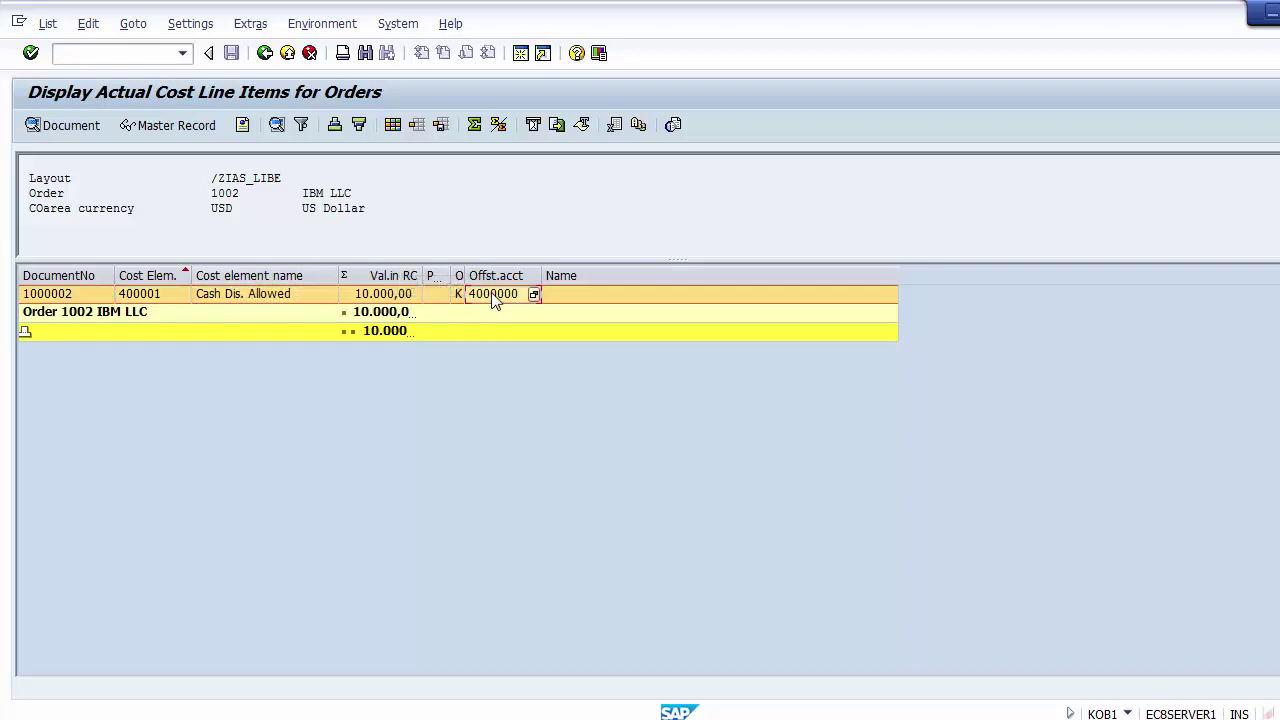
{"action": "left_click_drag", "start_coordinate": [542, 275], "coordinate": [577, 275]}
Open the accounting document behind the line item, check the order assigned to Cash Dis. Allowed, and return to the list
{"action": "left_click", "coordinate": [58, 299]}
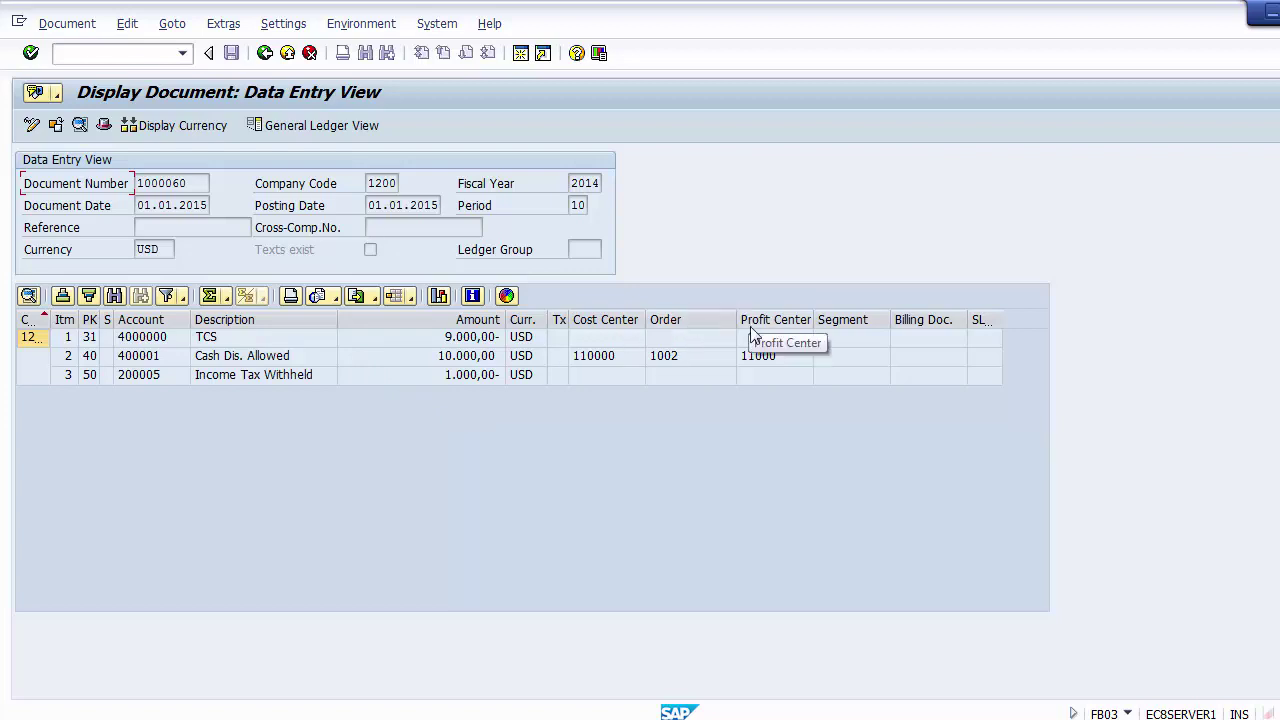
{"action": "left_click", "coordinate": [708, 357]}
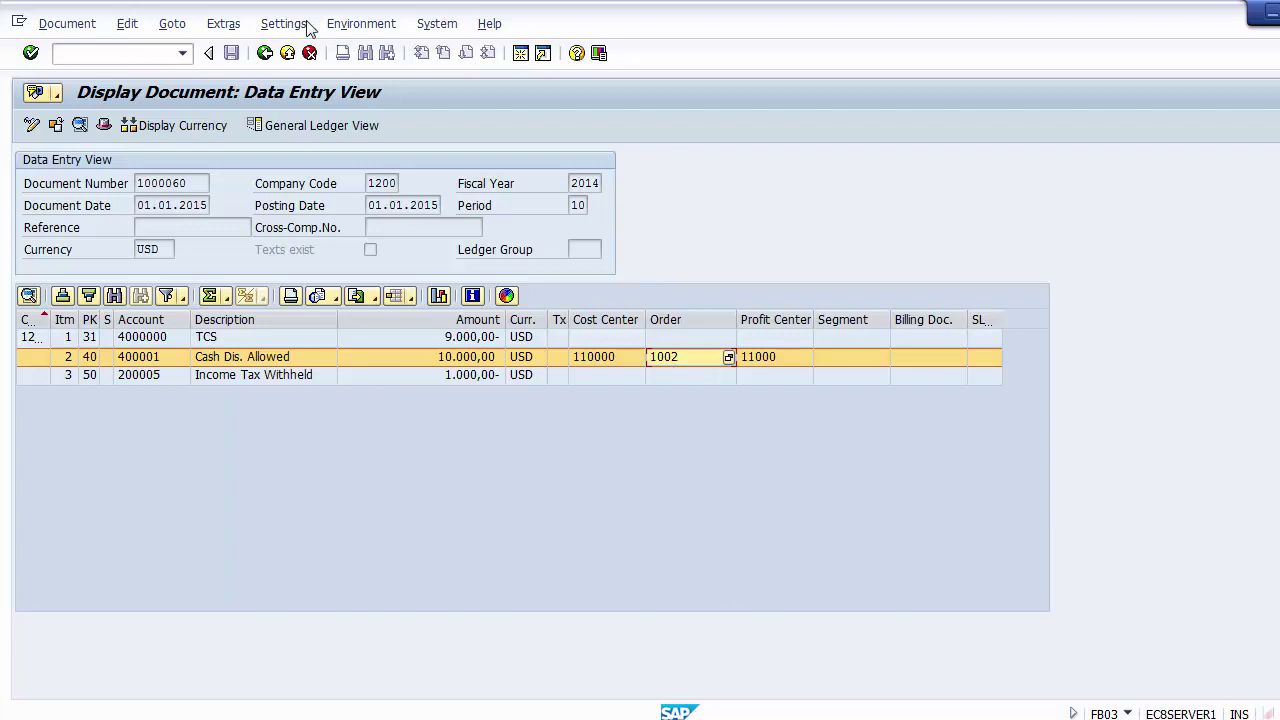
{"action": "left_click", "coordinate": [265, 55]}
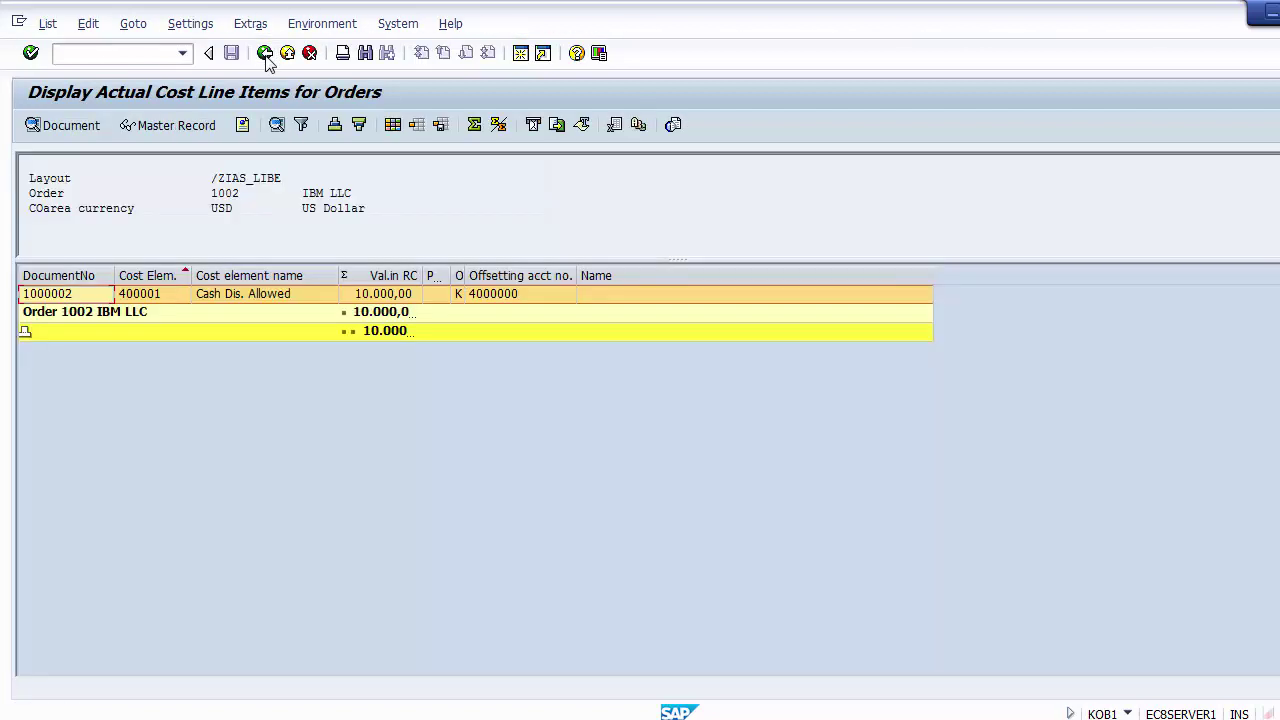
Examine the order's subtotal row and the Val.in RC column, and exit the line item list to the selection screen
{"action": "left_click", "coordinate": [246, 313]}
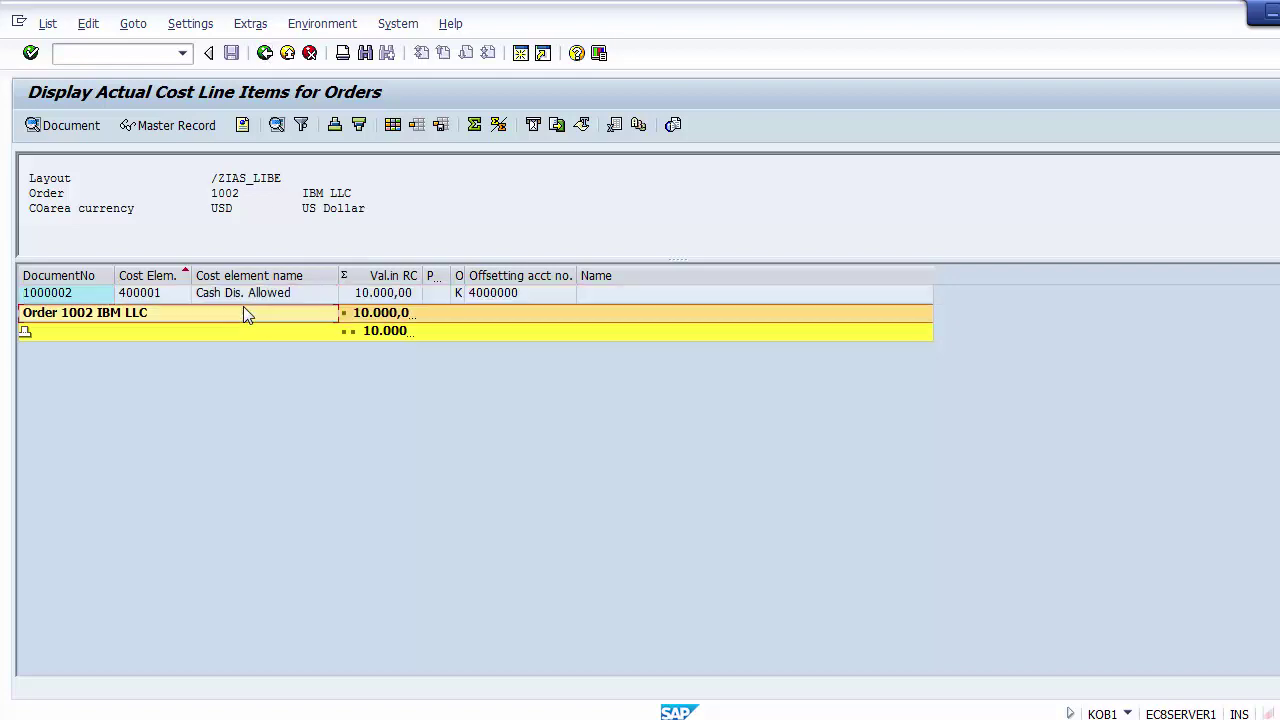
{"action": "left_click", "coordinate": [397, 279]}
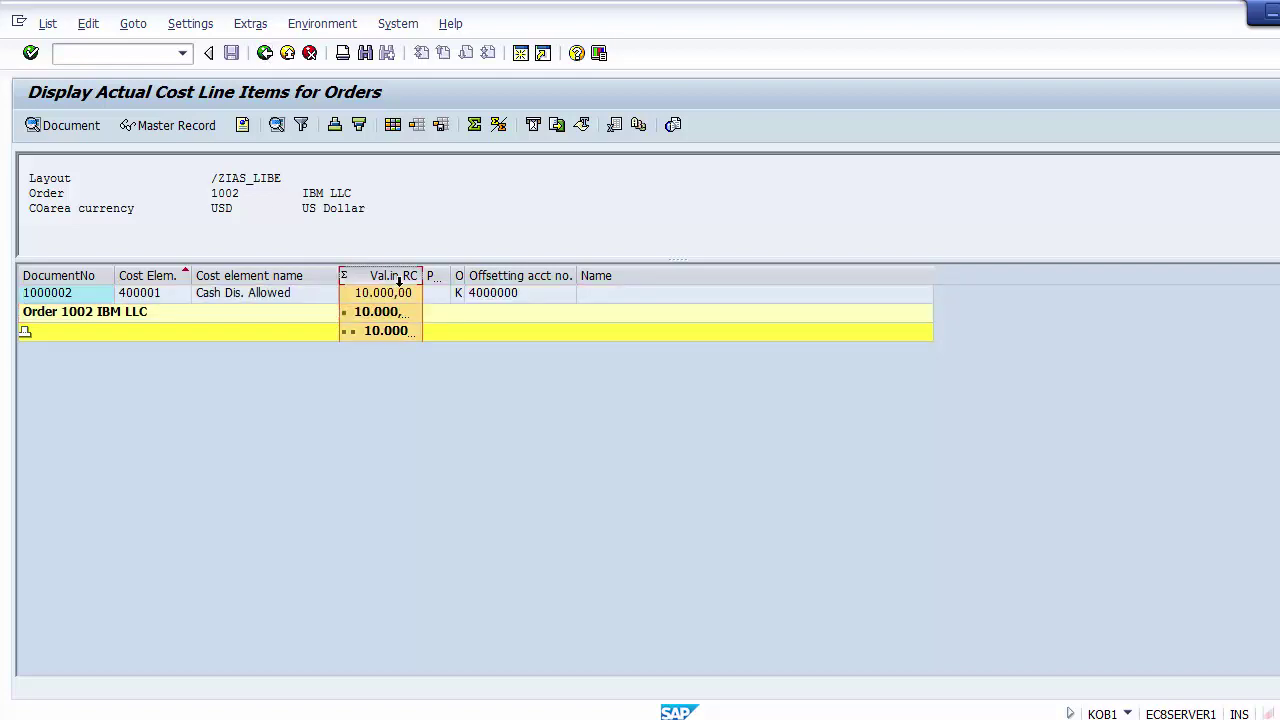
{"action": "left_click", "coordinate": [286, 55]}
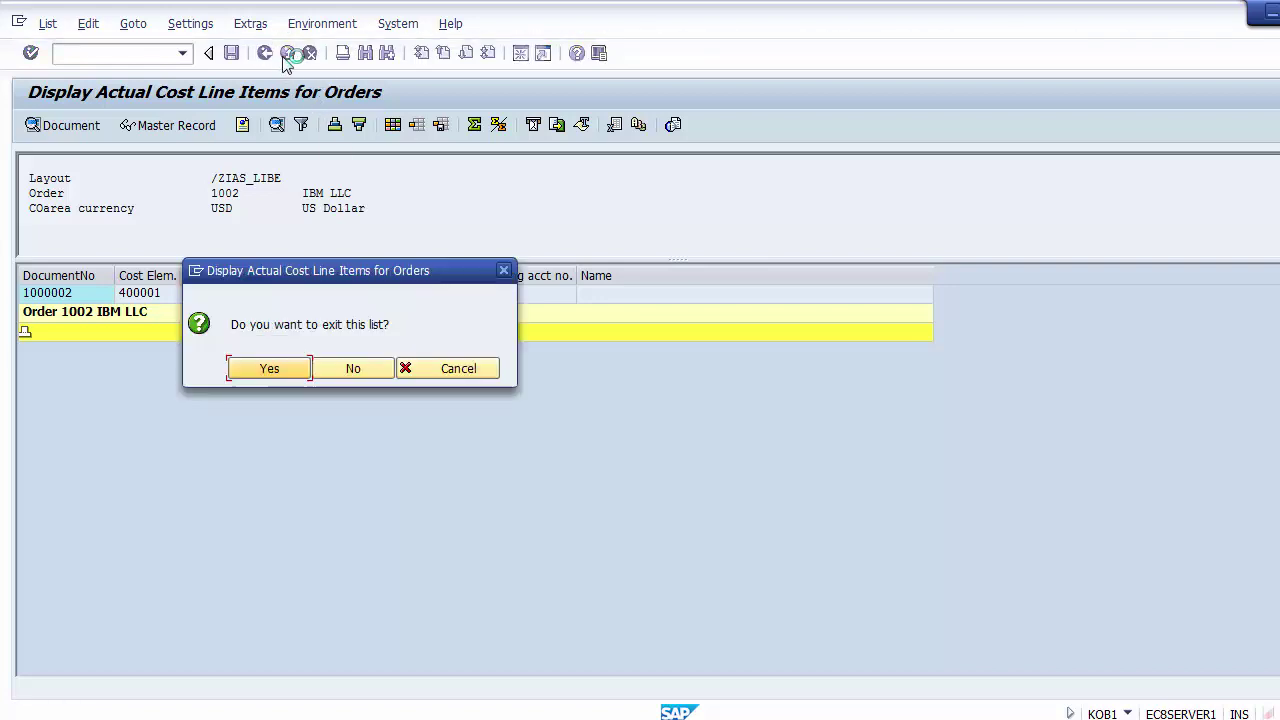
{"action": "left_click", "coordinate": [342, 367]}
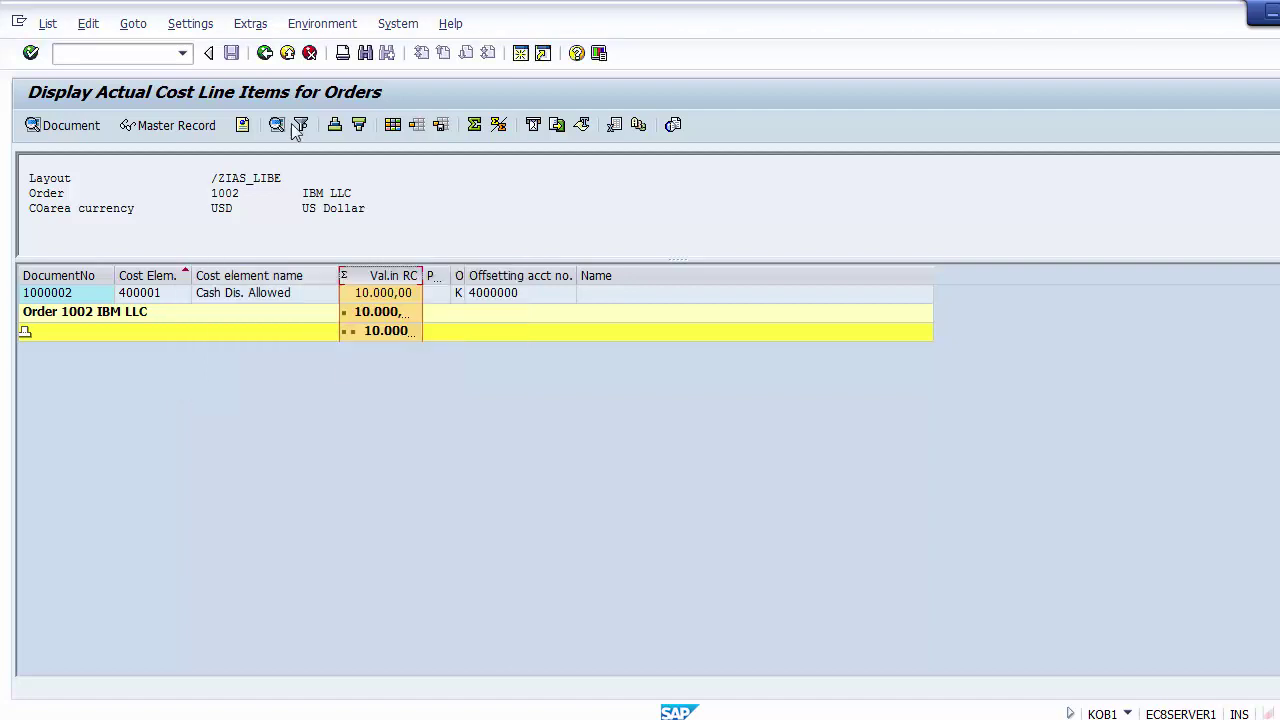
{"action": "left_click", "coordinate": [264, 53]}
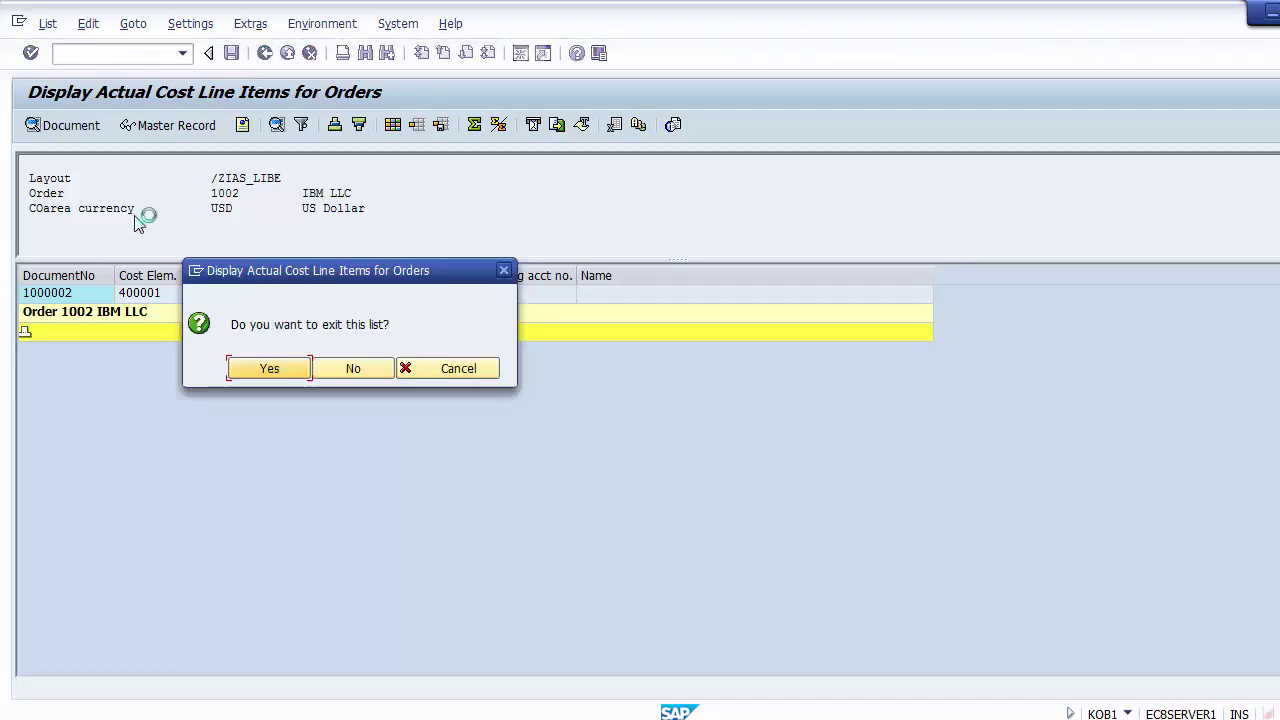
{"action": "left_click", "coordinate": [265, 369]}
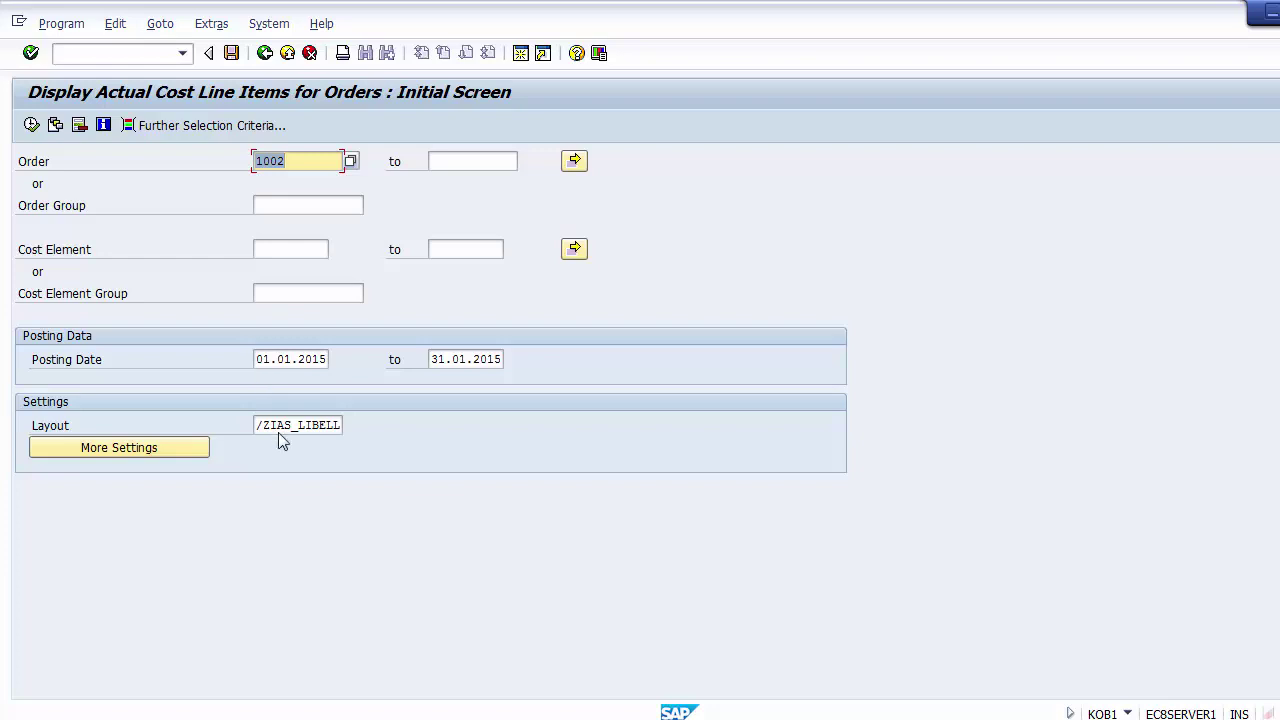
Review the posting date range and leave the line item report for SAP Easy Access without logging off
{"action": "left_click", "coordinate": [276, 359]}
{"action": "left_click", "coordinate": [446, 359]}
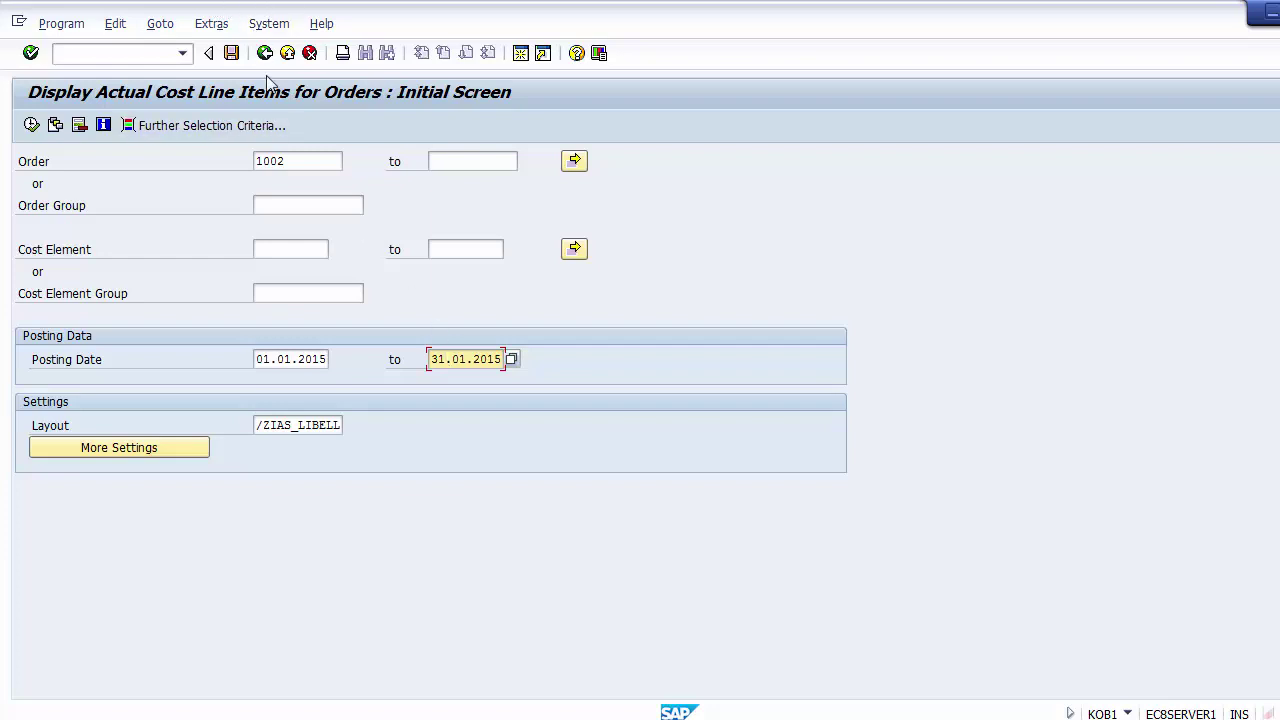
{"action": "left_click", "coordinate": [290, 58]}
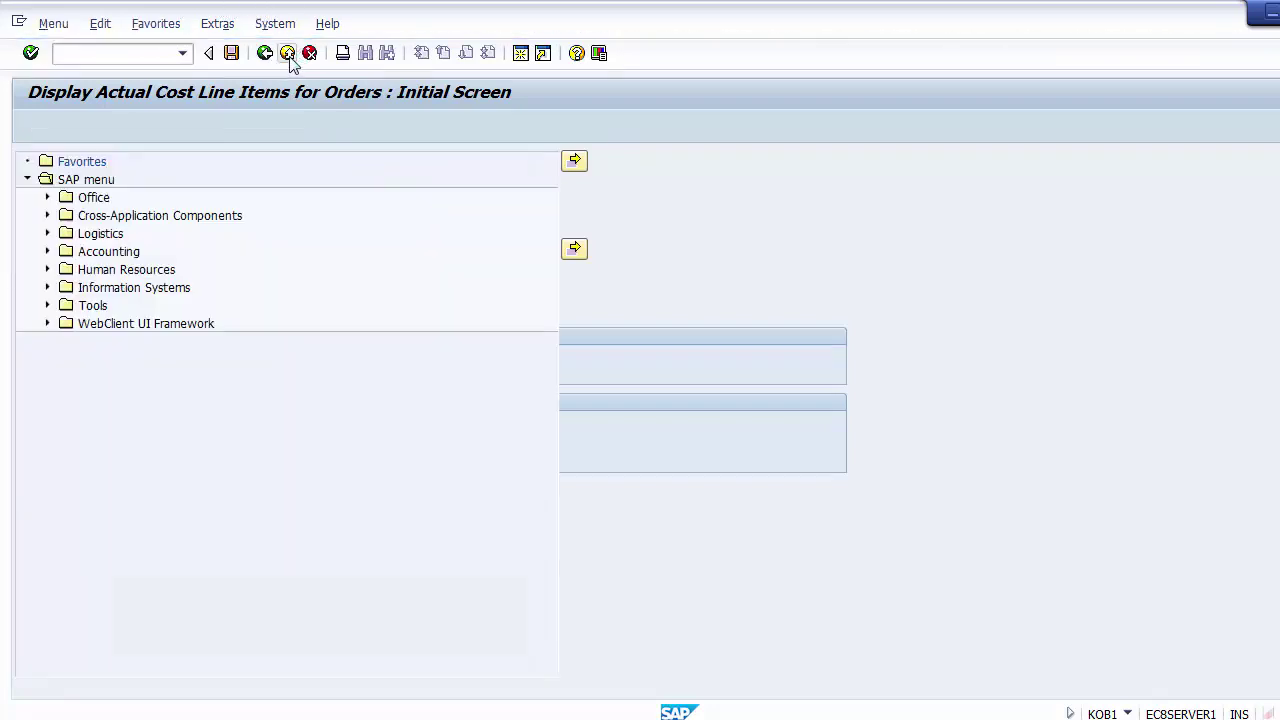
{"action": "left_click", "coordinate": [289, 56]}
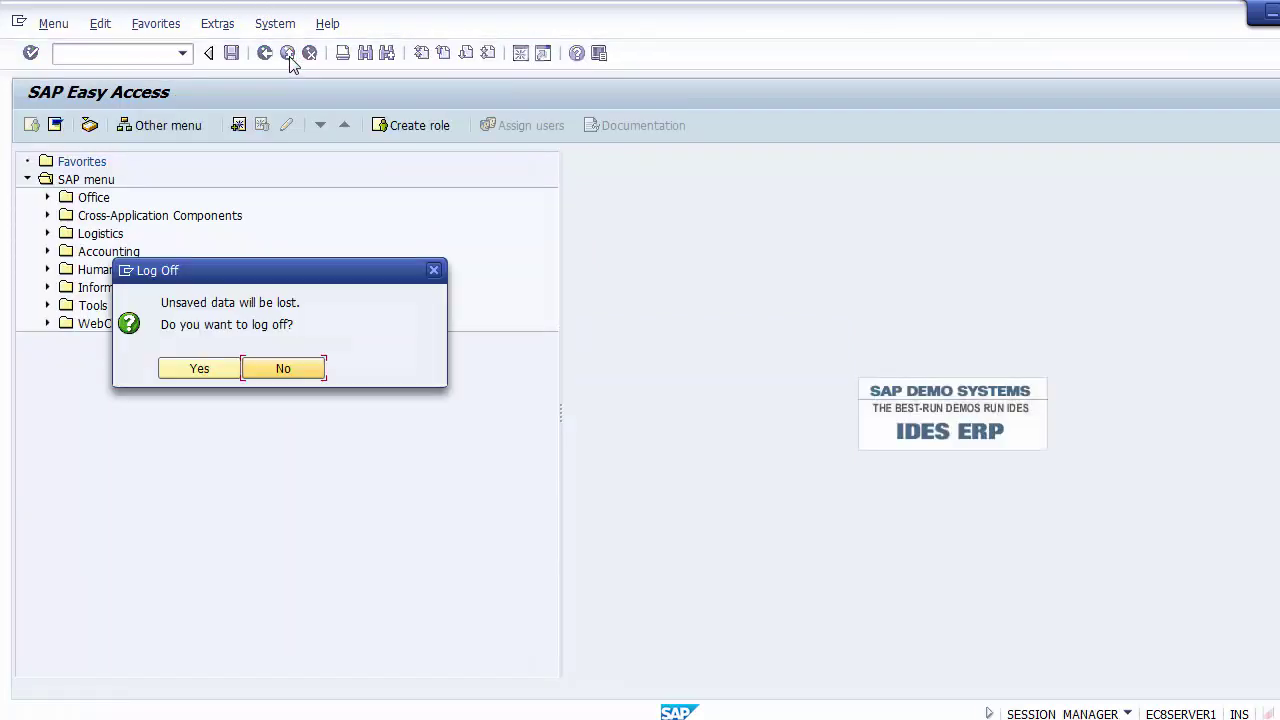
{"action": "left_click", "coordinate": [287, 369]}
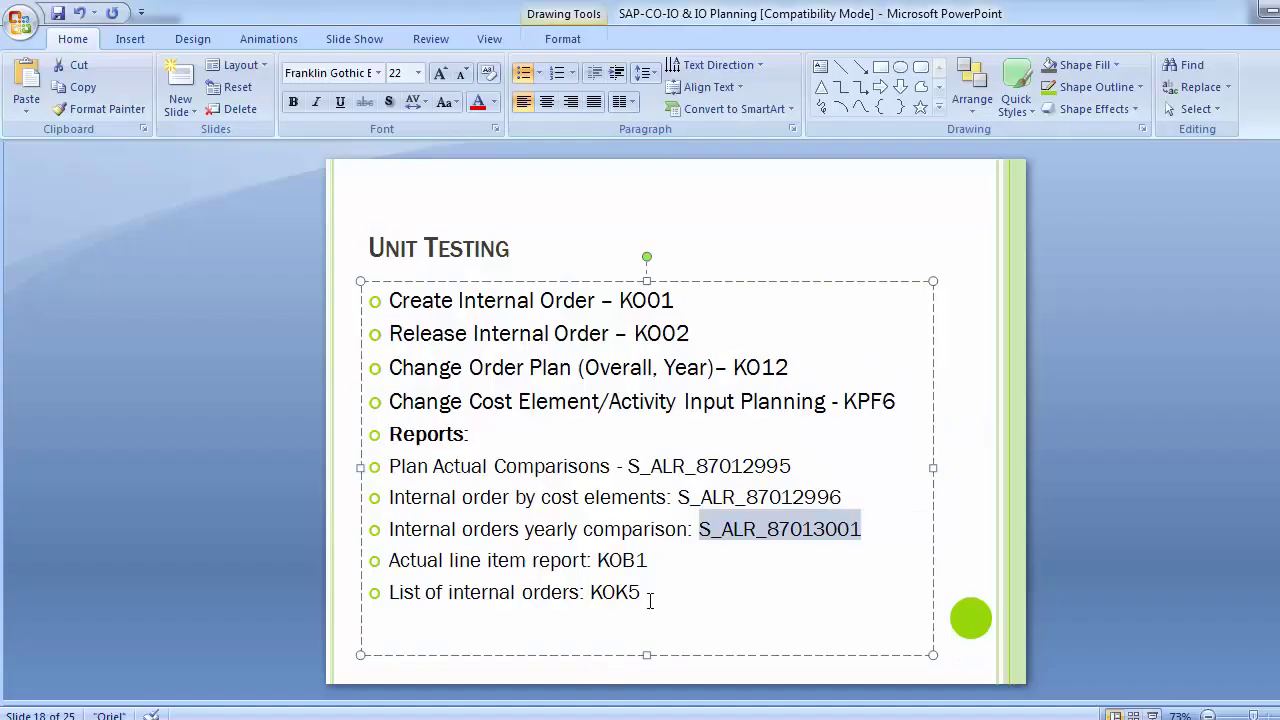
Highlight the list of internal orders transaction on the slide and start transaction KOK5 in SAP
{"action": "left_click", "coordinate": [650, 592]}
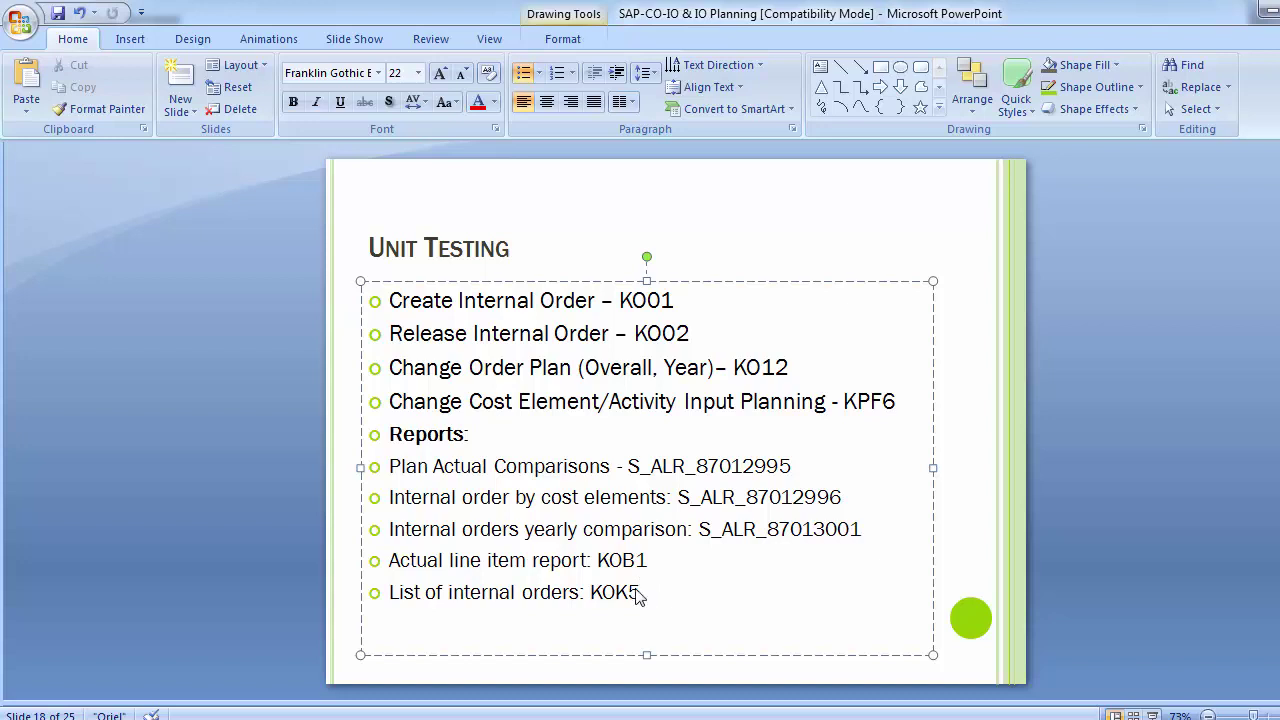
{"action": "left_click", "coordinate": [589, 594]}
{"action": "left_click_drag", "start_coordinate": [589, 594], "coordinate": [651, 590]}
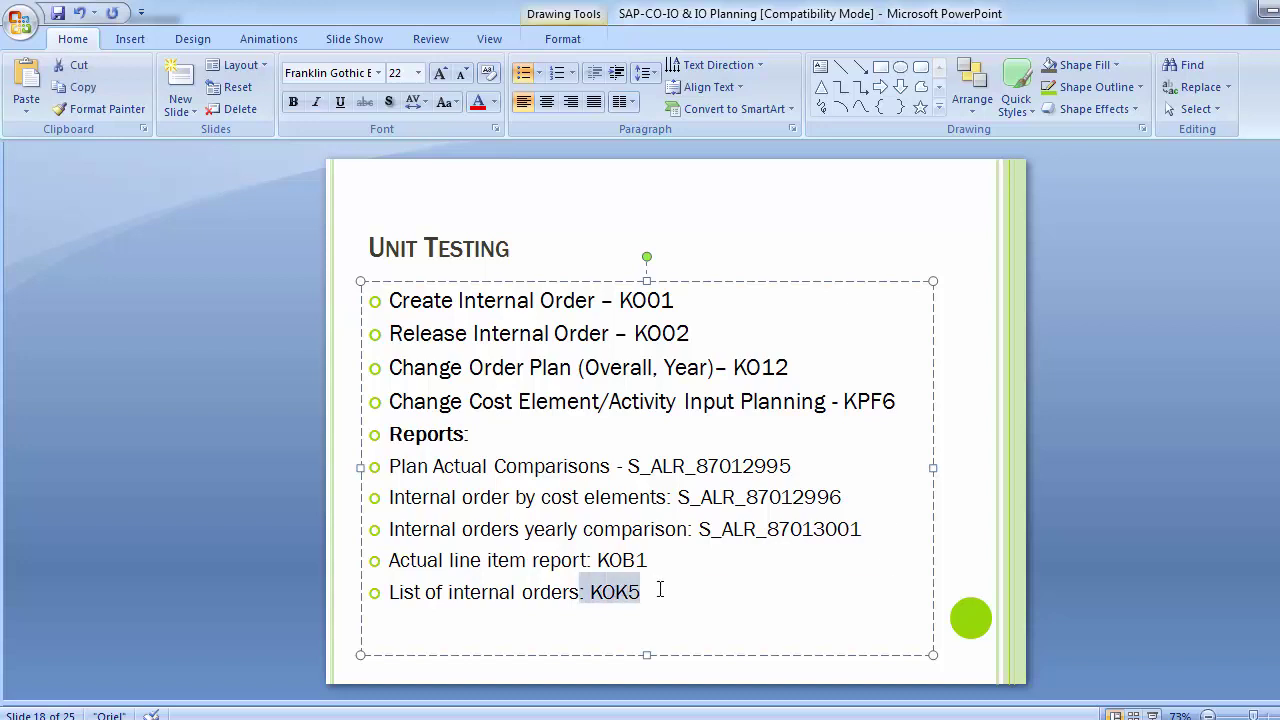
{"action": "left_click", "coordinate": [207, 429]}
{"action": "key", "text": "alt+Tab"}
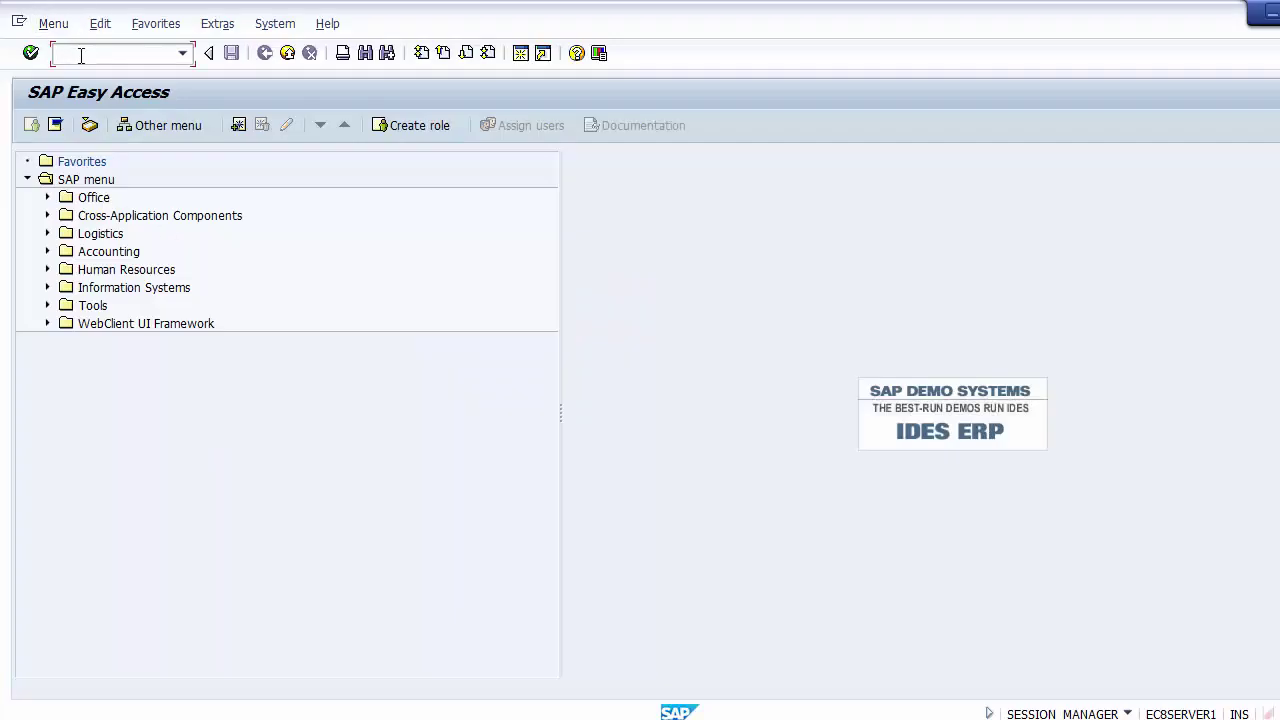
{"action": "type", "text": "KOK5"}
{"action": "key", "text": "Return"}
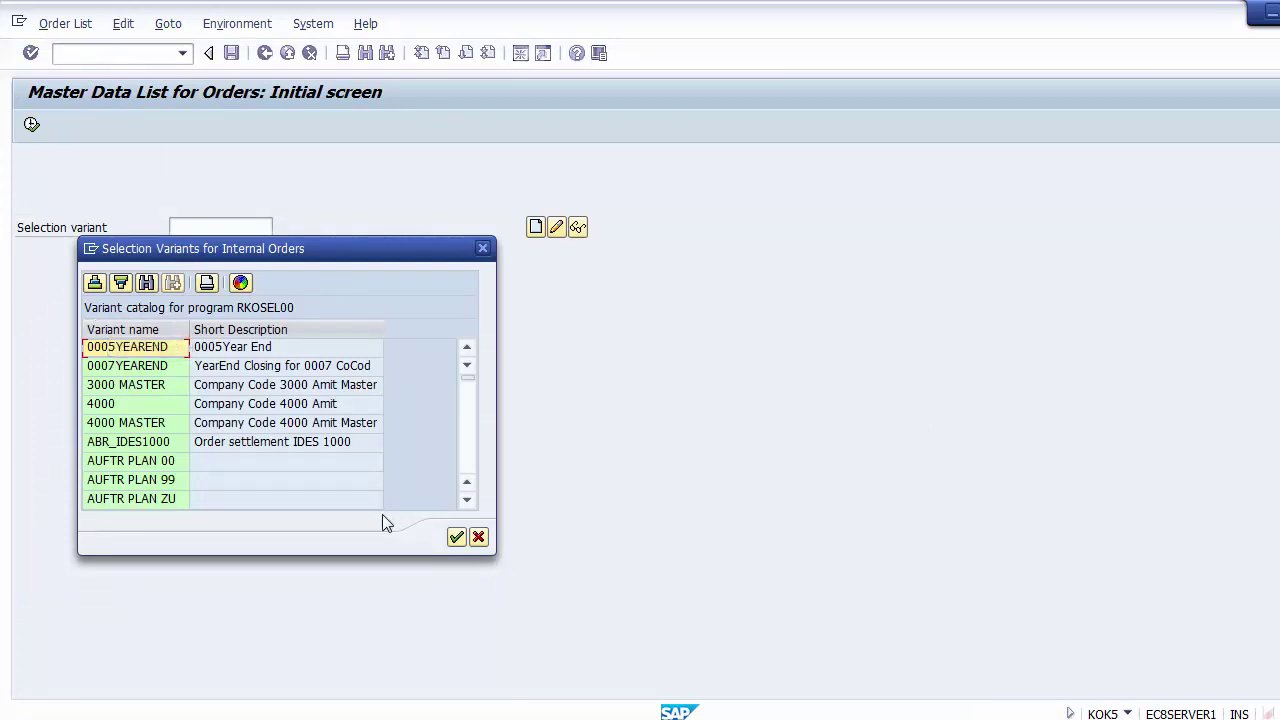
Try to list the orders using selection variant ABR_IDES1000 (Order settlement IDES 1000)
{"action": "left_click", "coordinate": [165, 446]}
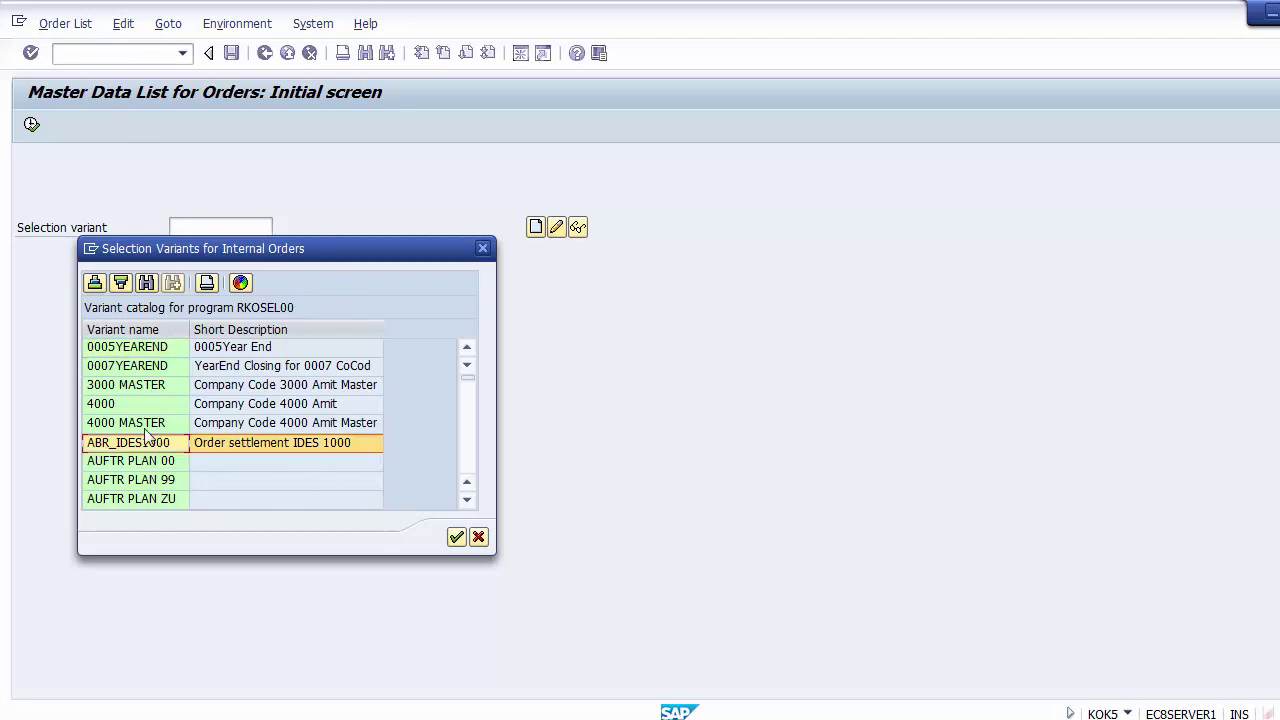
{"action": "double_click", "coordinate": [128, 444]}
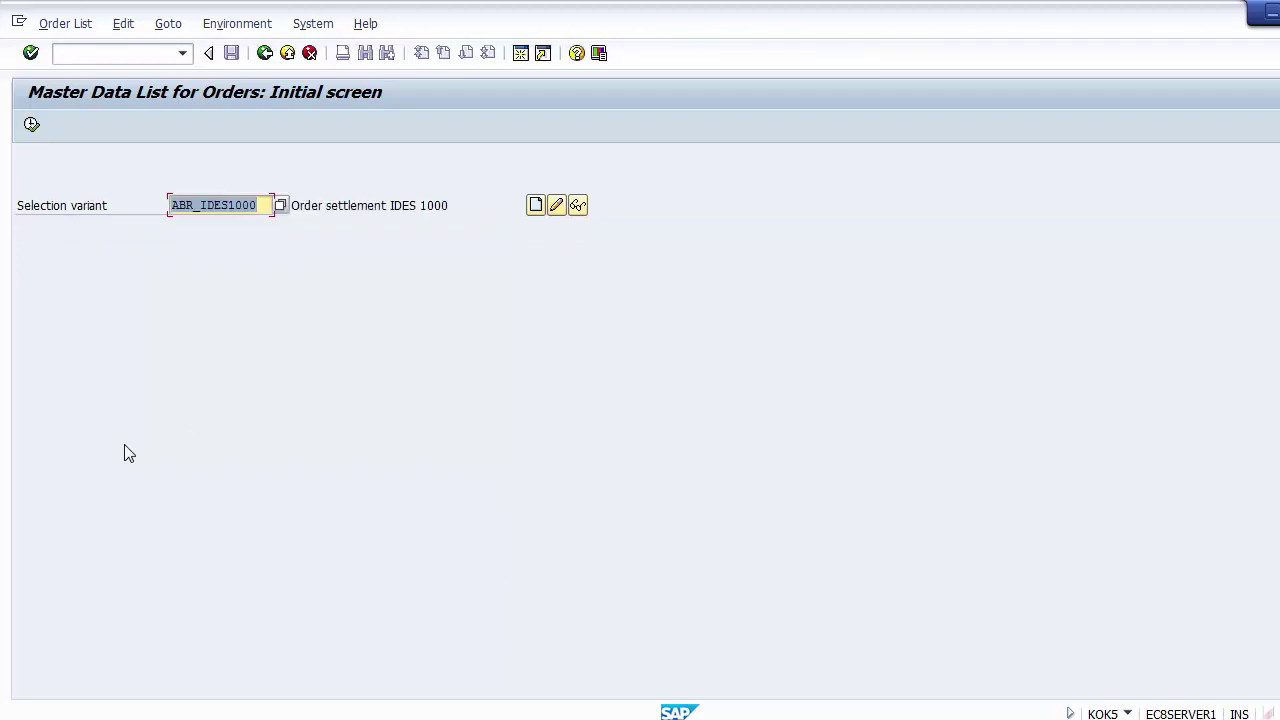
{"action": "left_click", "coordinate": [31, 127]}
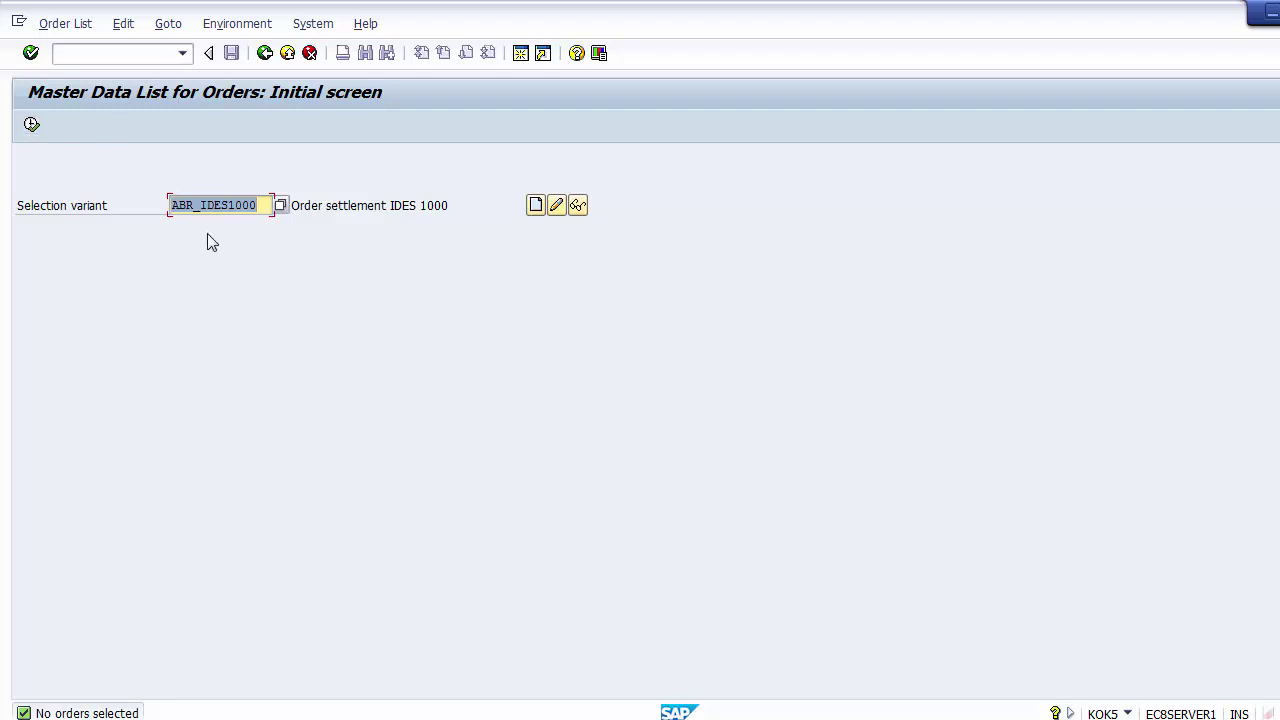
Replace the selection variant with SAP&01 (Standard) and run the order master data list without selection criteria
{"action": "left_click", "coordinate": [281, 206]}
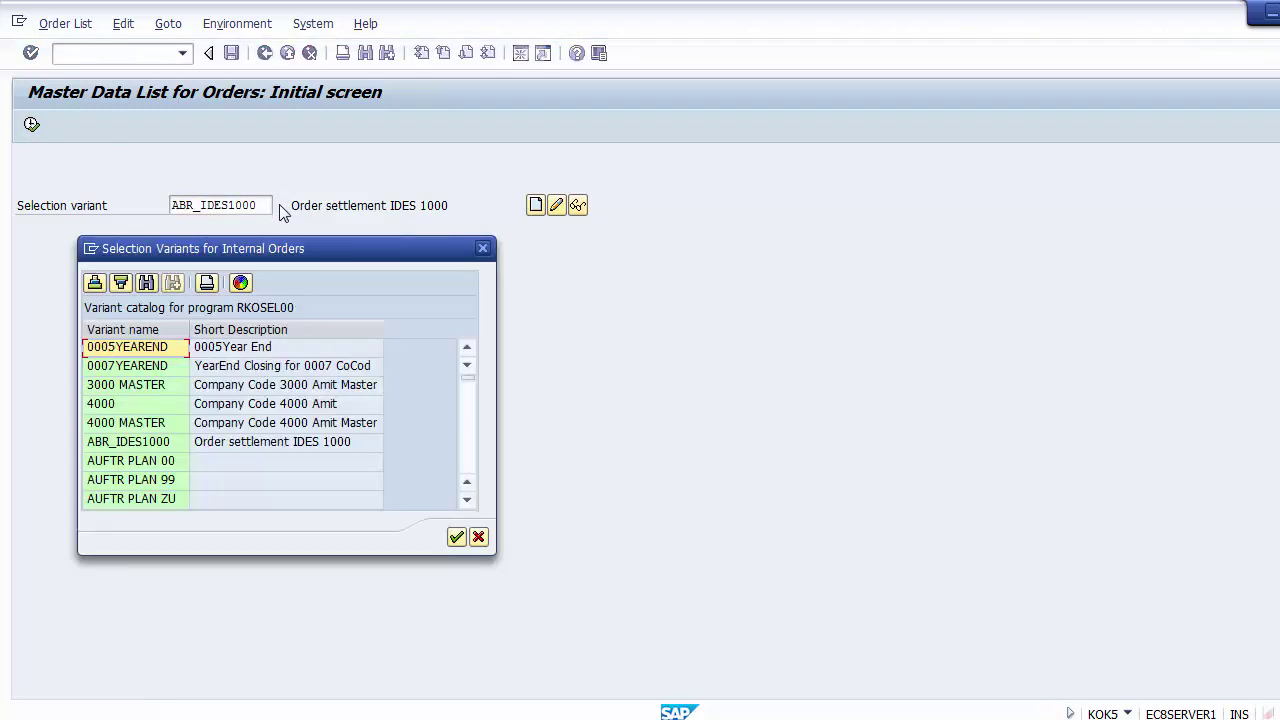
{"action": "left_click", "coordinate": [468, 462]}
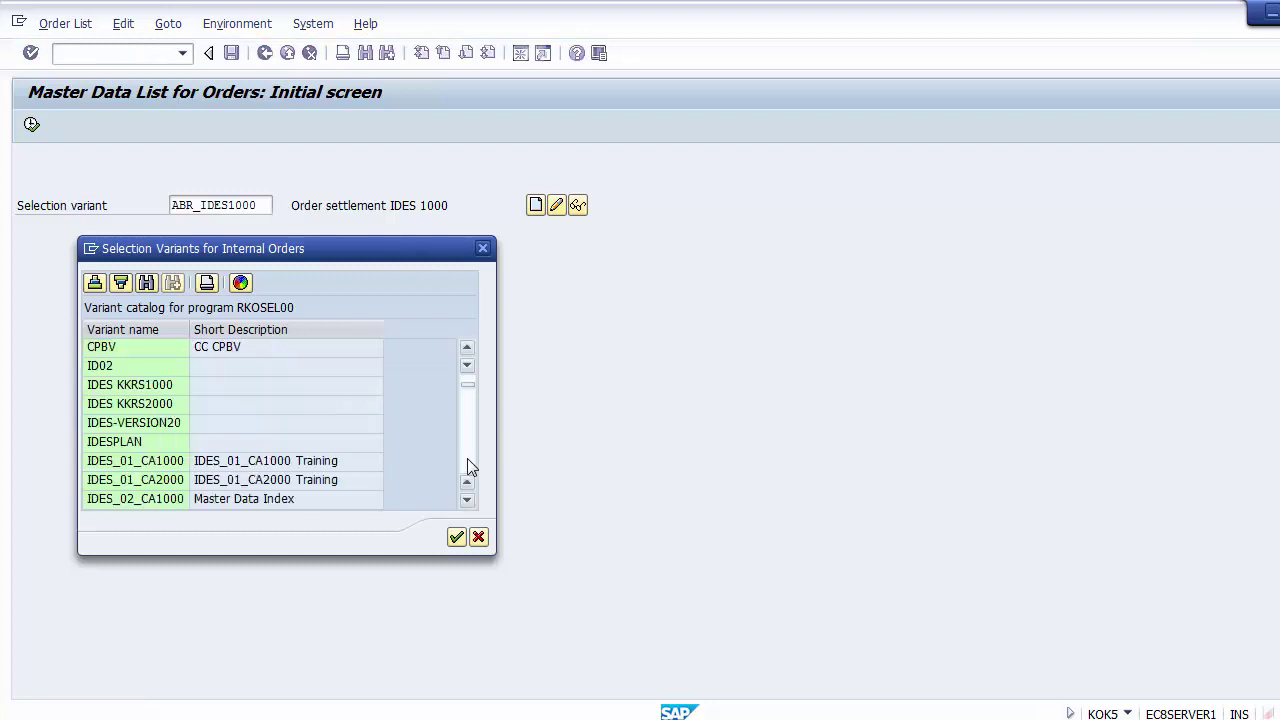
{"action": "left_click", "coordinate": [467, 458]}
{"action": "left_click", "coordinate": [467, 458]}
{"action": "left_click", "coordinate": [467, 458]}
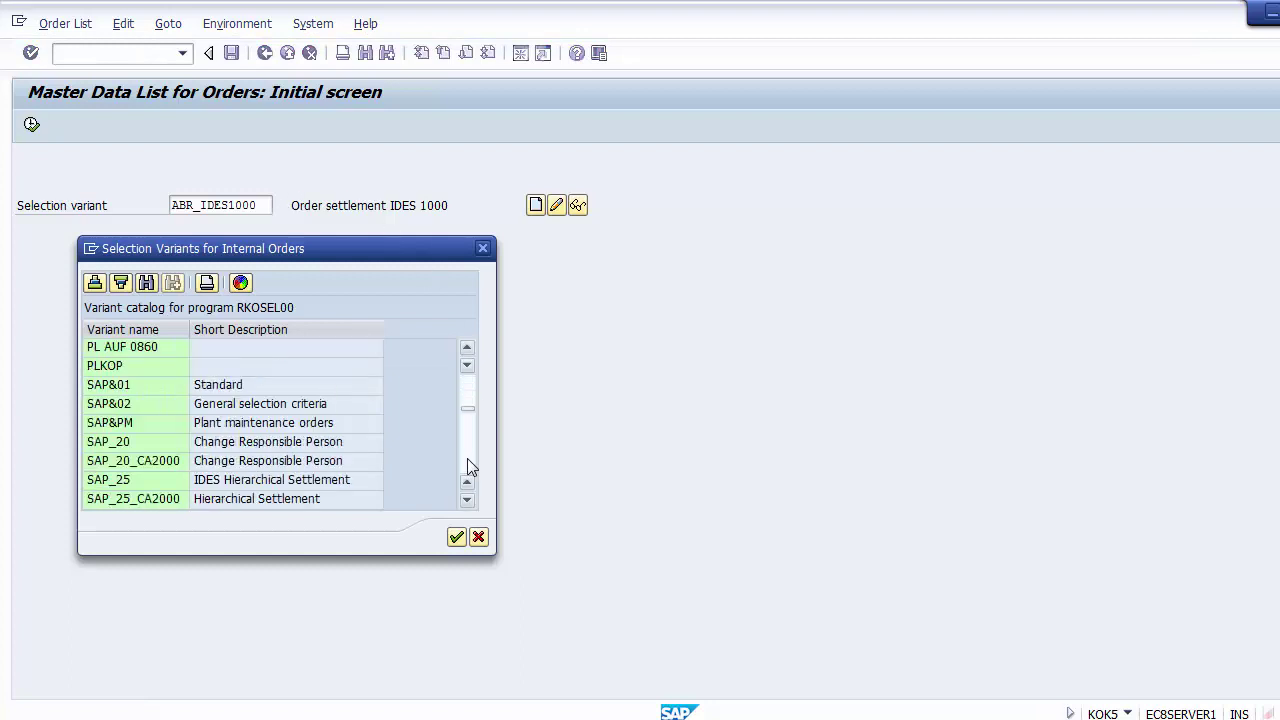
{"action": "left_click", "coordinate": [232, 387]}
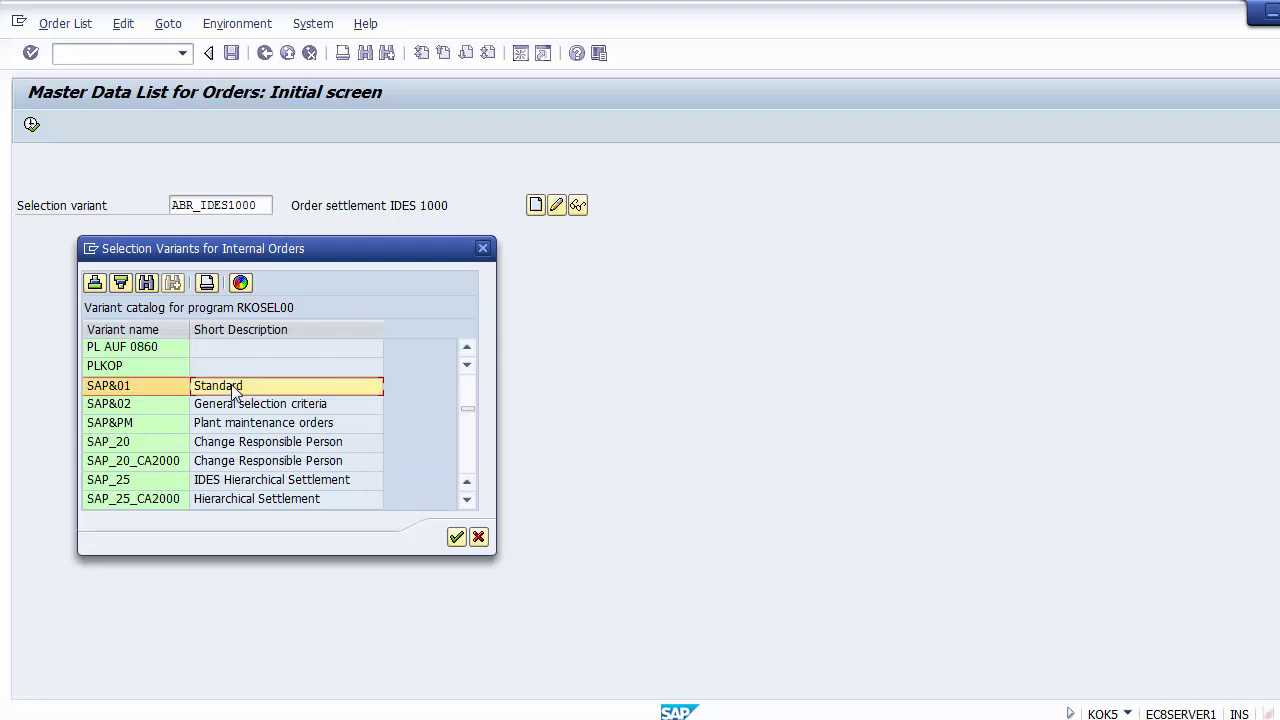
{"action": "double_click", "coordinate": [145, 384]}
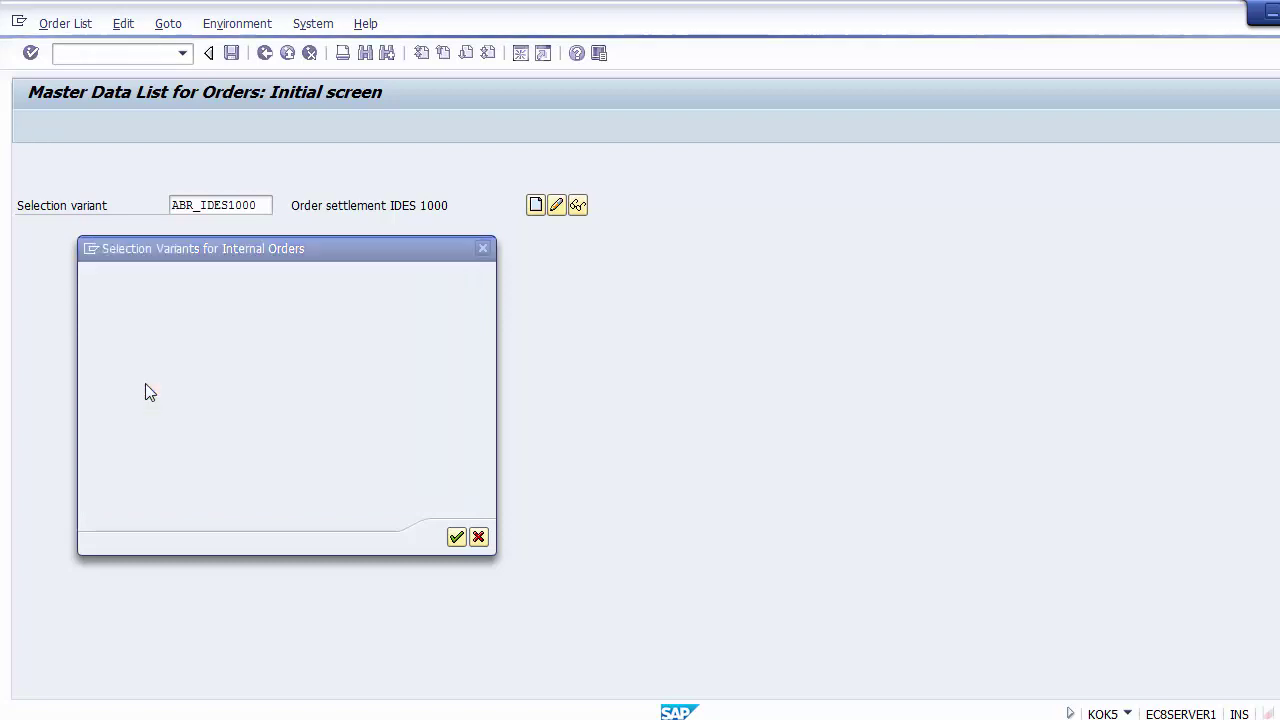
{"action": "left_click", "coordinate": [31, 125]}
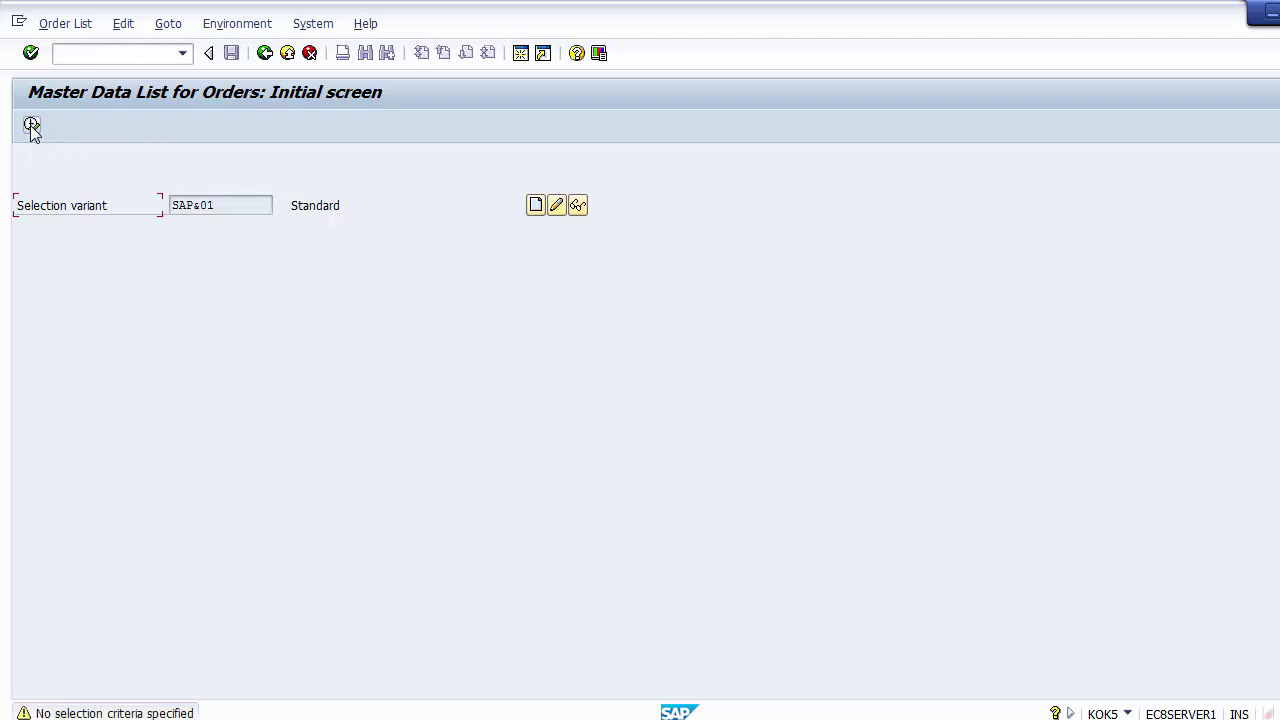
{"action": "left_click", "coordinate": [31, 125]}
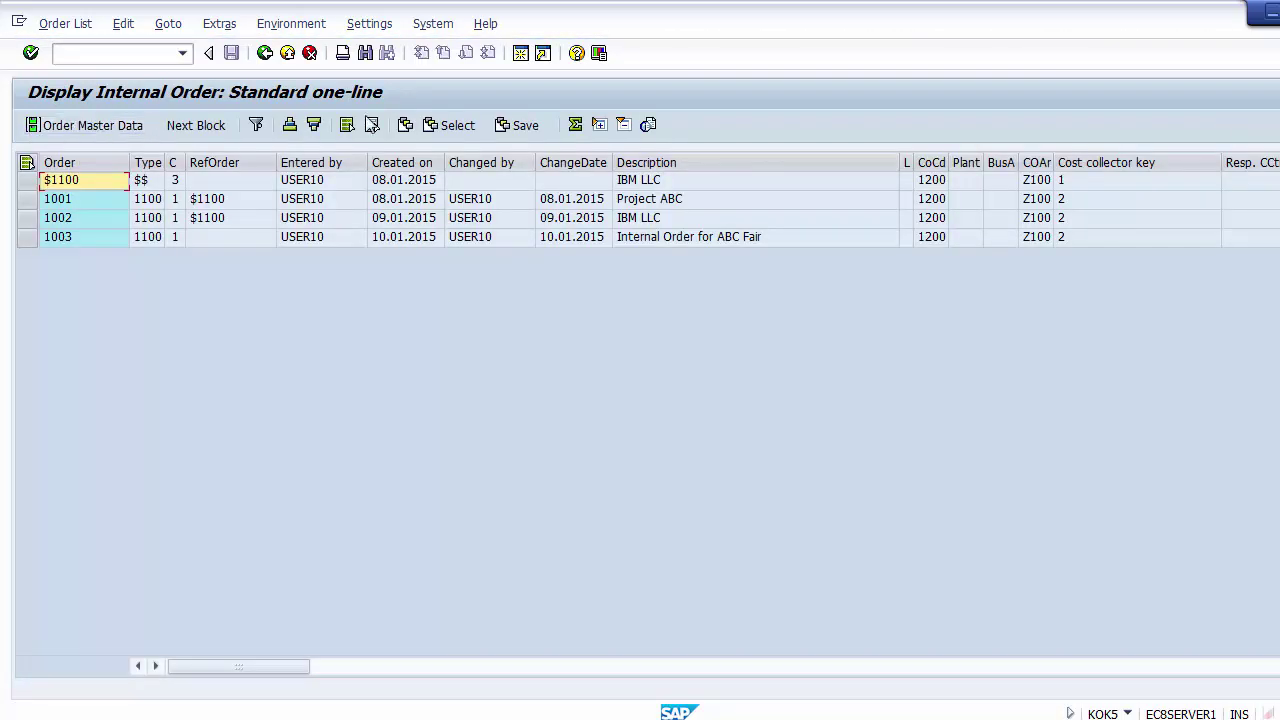
Exit the order list to SAP Easy Access and restart transaction KOK5
{"action": "left_click", "coordinate": [265, 54]}
{"action": "left_click", "coordinate": [265, 54]}
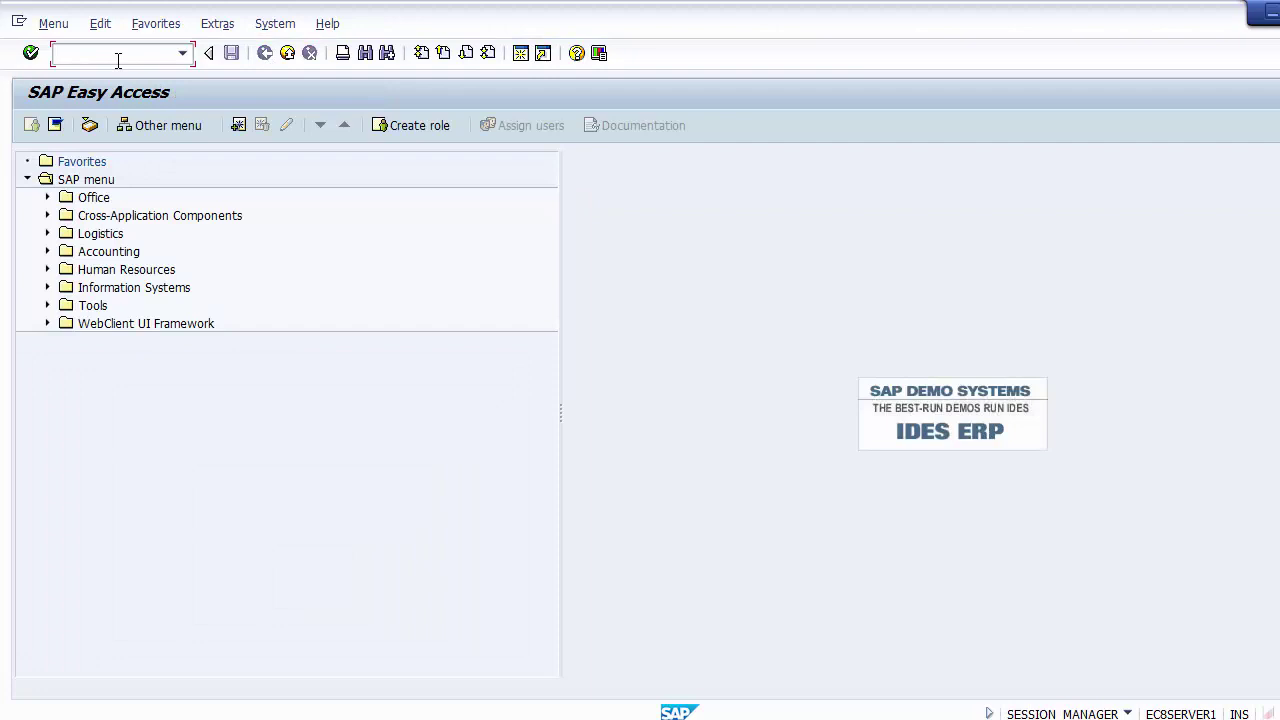
{"action": "key", "text": "Down"}
{"action": "left_click", "coordinate": [129, 54]}
{"action": "key", "text": "Return"}
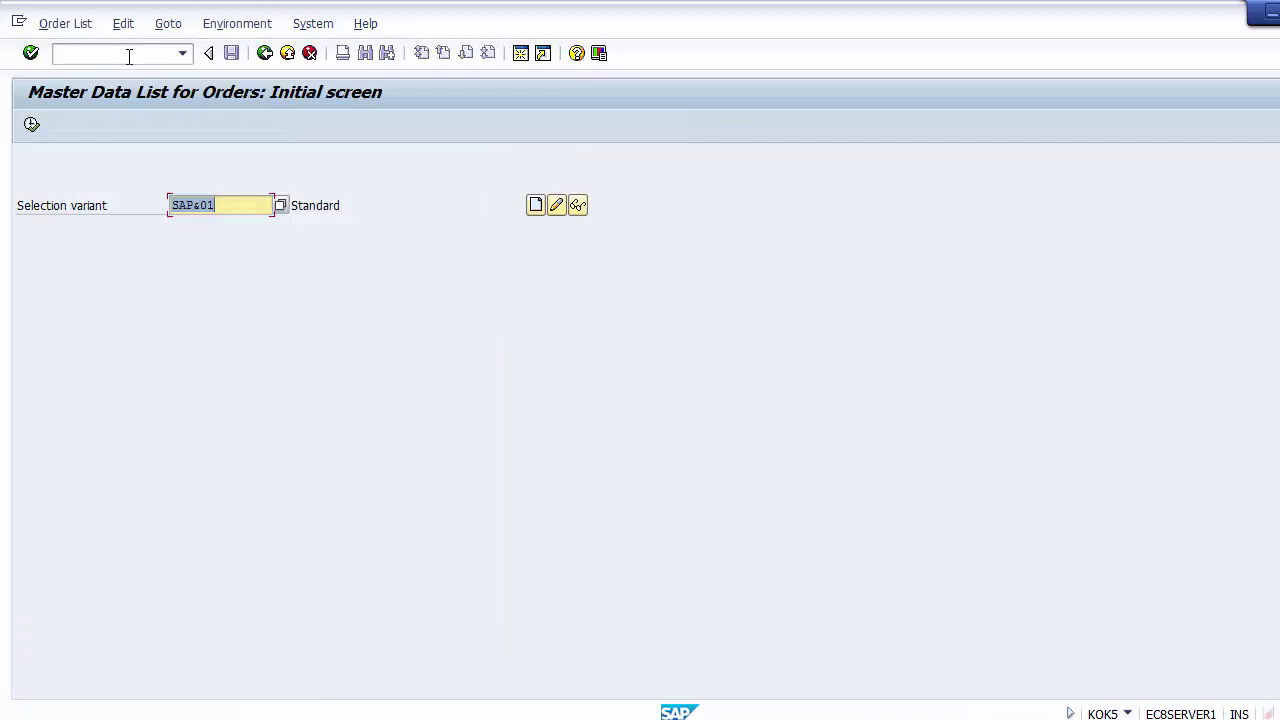
Clear the selection variant, pick SAP&01 (Standard) again from the variant catalog, and display the internal order list
{"action": "left_click", "coordinate": [254, 201]}
{"action": "left_click_drag", "start_coordinate": [254, 201], "coordinate": [146, 214]}
{"action": "key", "text": "Delete"}
{"action": "key", "text": "Return"}
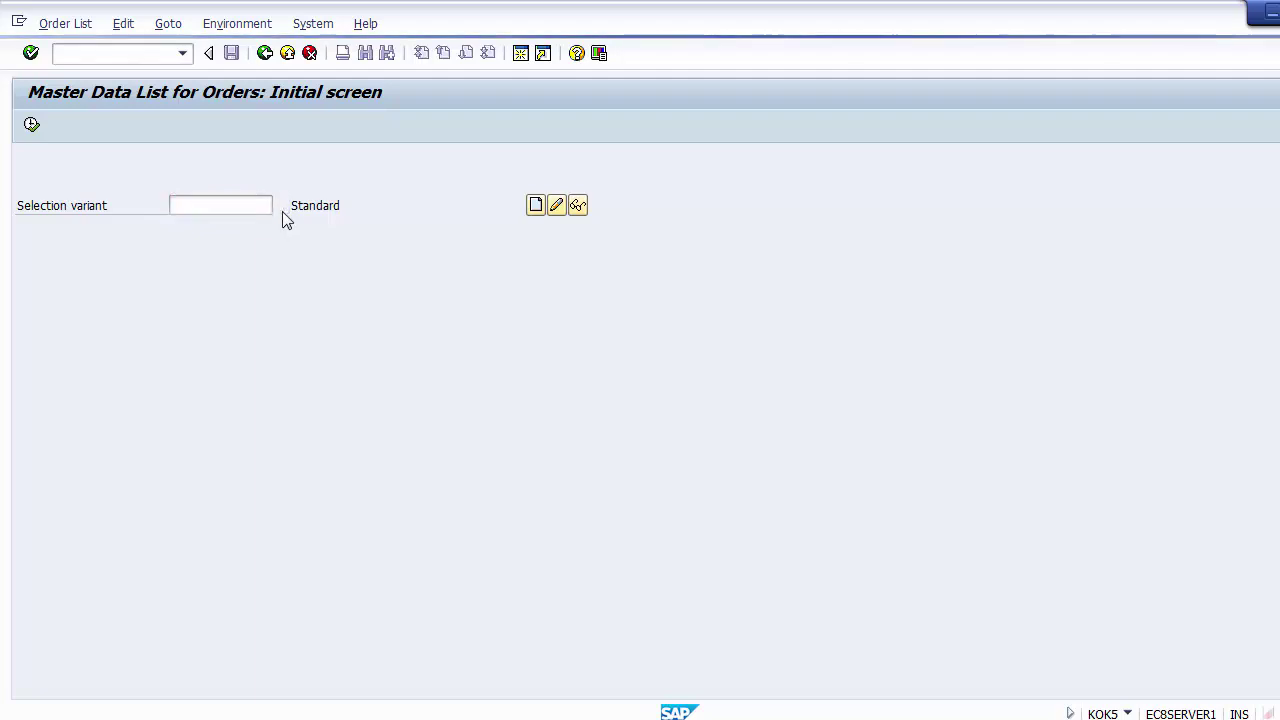
{"action": "scroll", "coordinate": [468, 462], "scroll_direction": "down", "scroll_amount": 10}
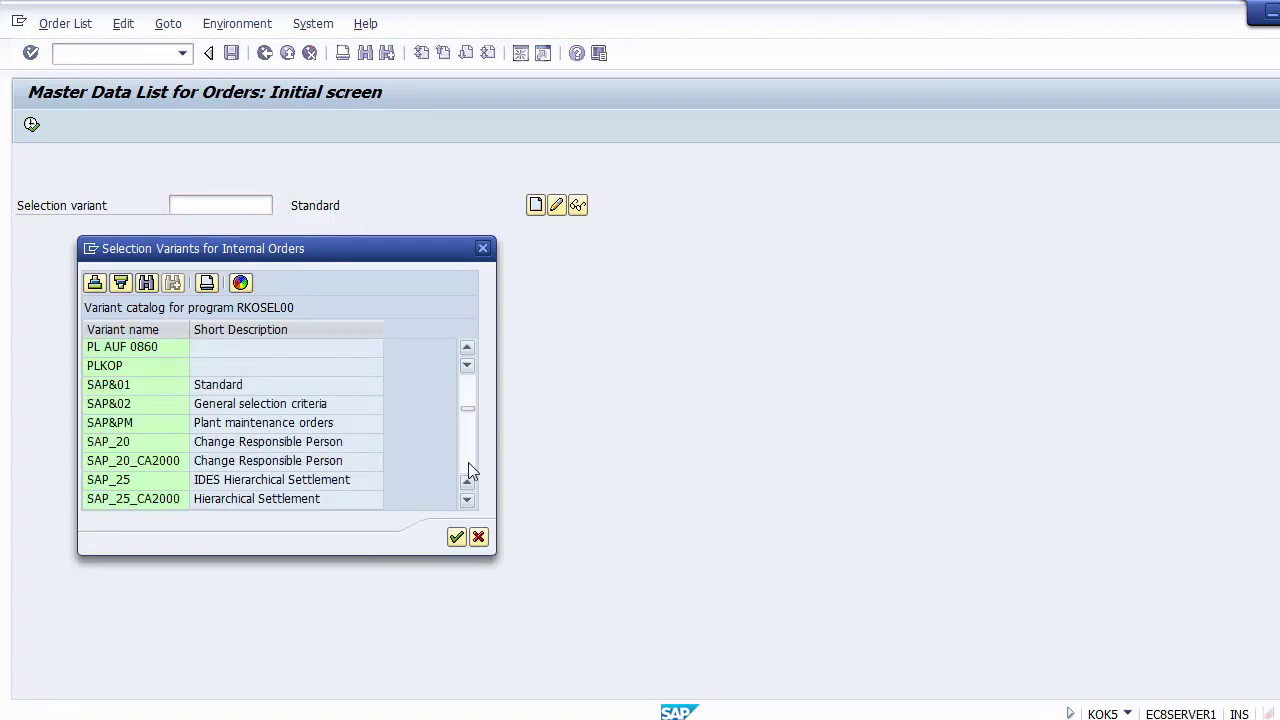
{"action": "left_click", "coordinate": [262, 385]}
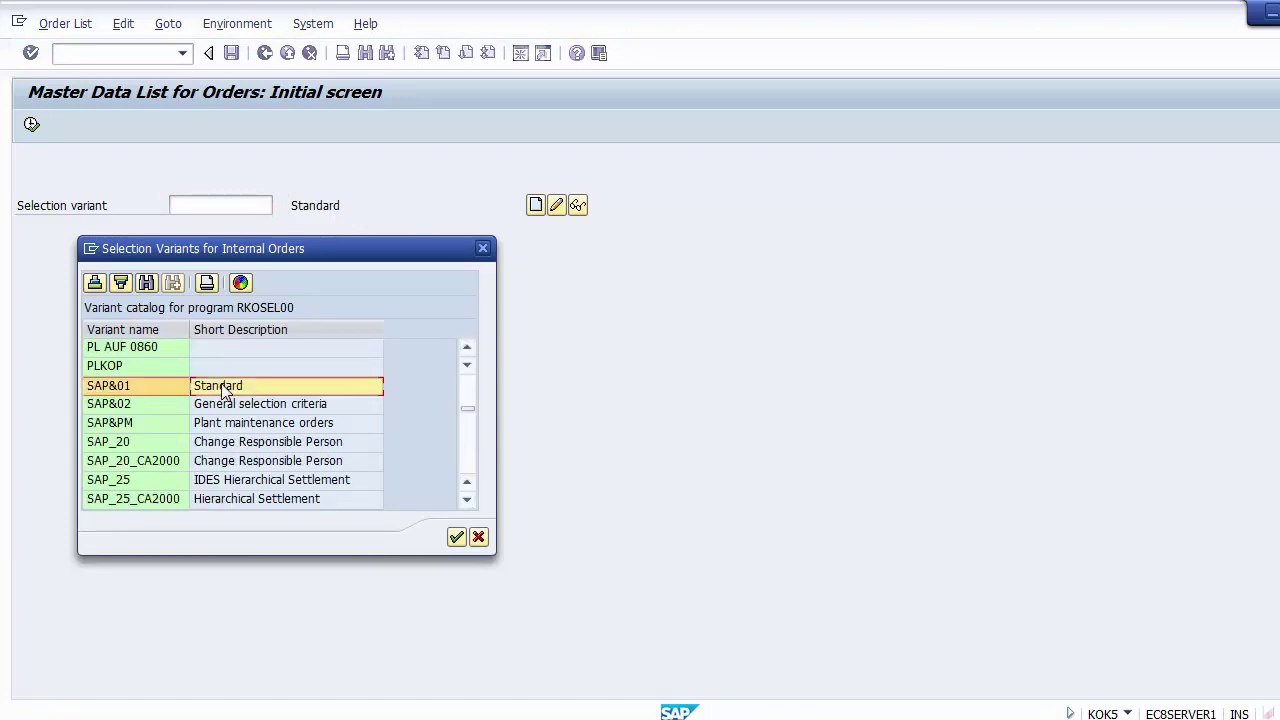
{"action": "double_click", "coordinate": [97, 395]}
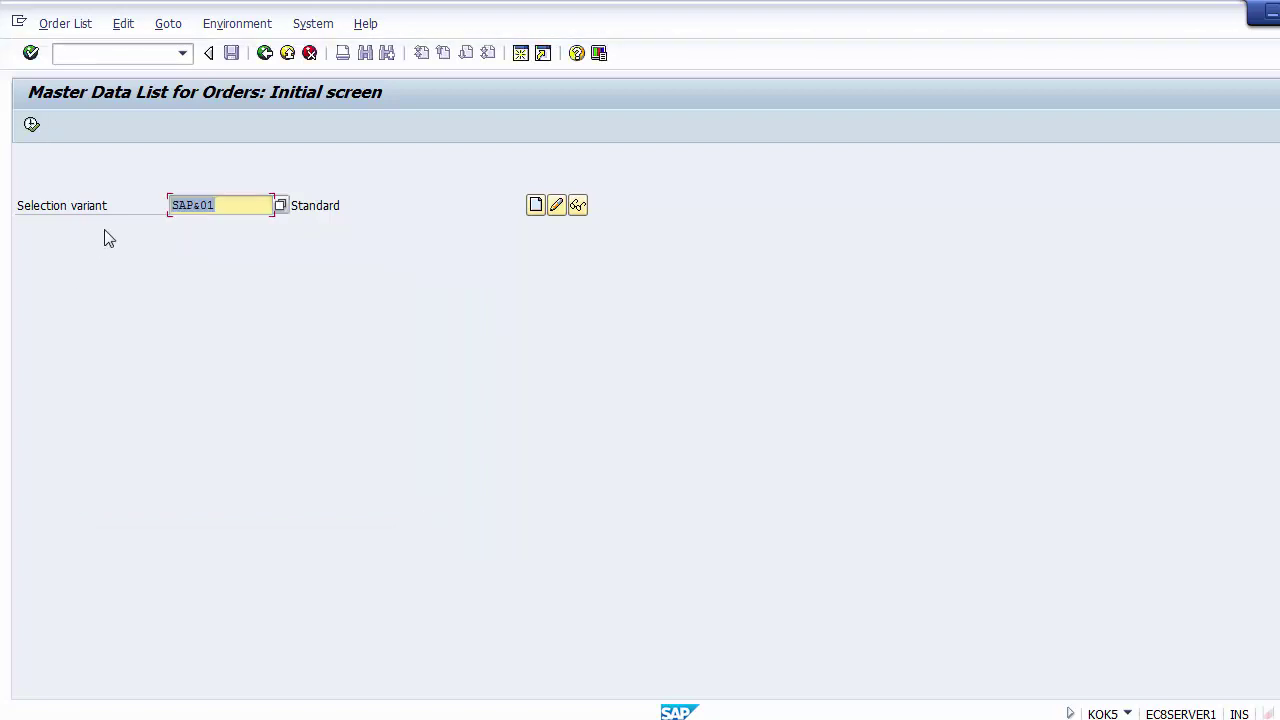
{"action": "left_click", "coordinate": [255, 207]}
{"action": "left_click", "coordinate": [31, 126]}
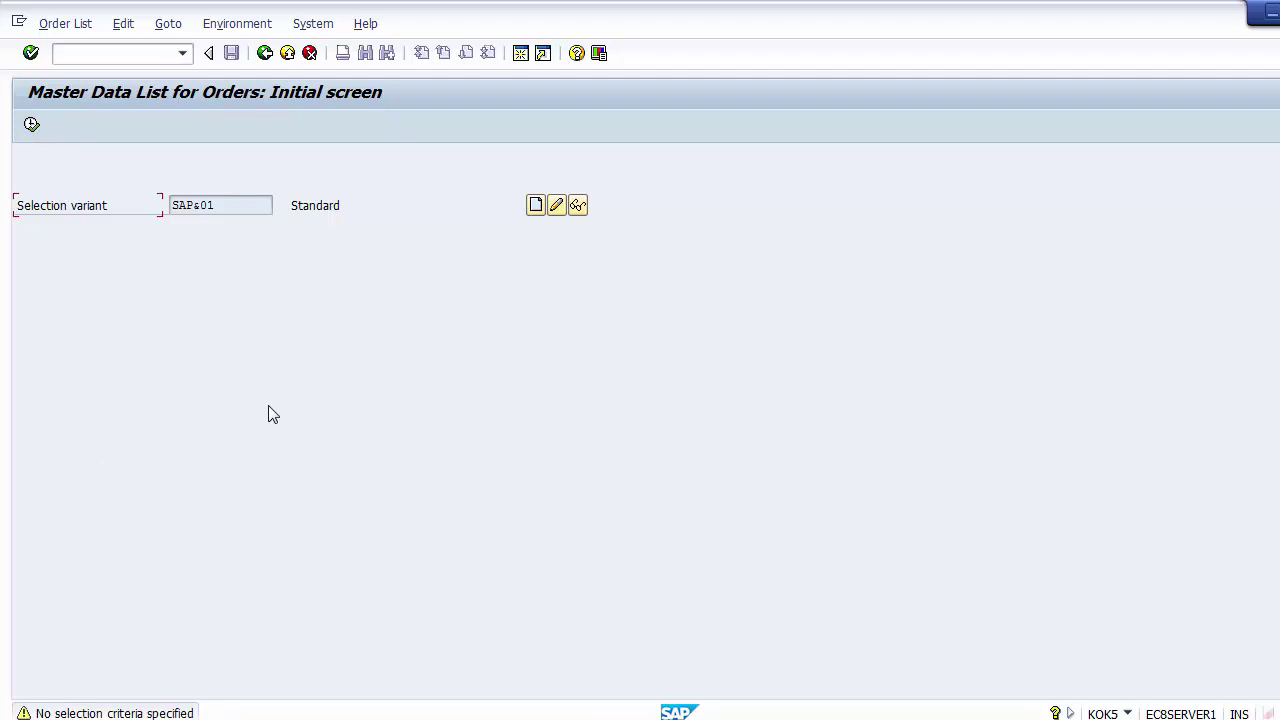
{"action": "key", "text": "Return"}
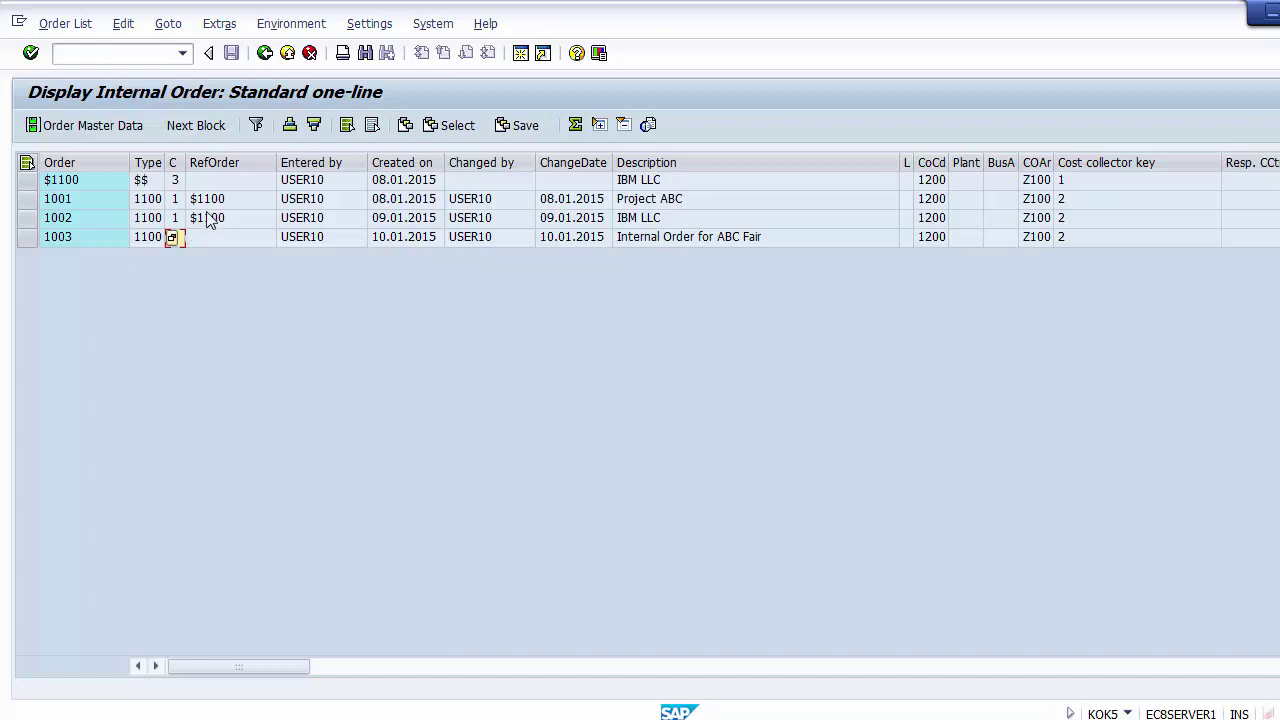
Examine the Entered by, Created on, Changed by and ChangeDate columns of the internal order list
{"action": "left_click", "coordinate": [315, 162]}
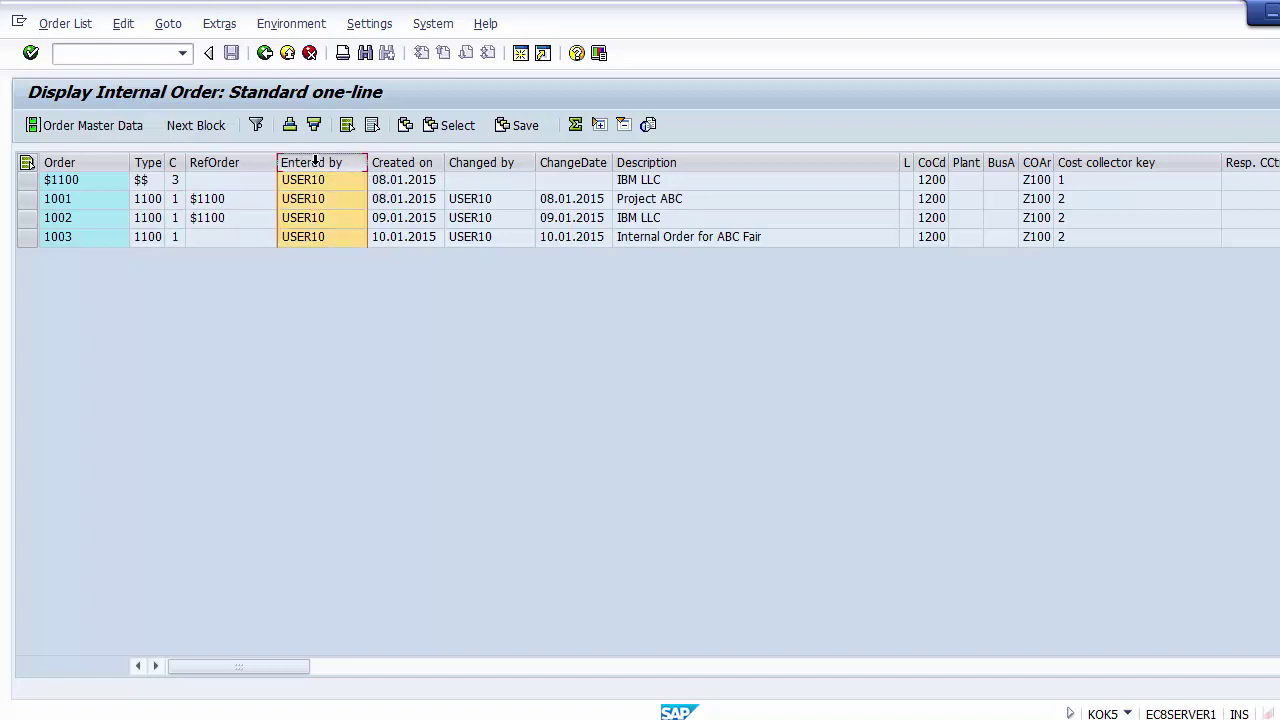
{"action": "left_click", "coordinate": [410, 163]}
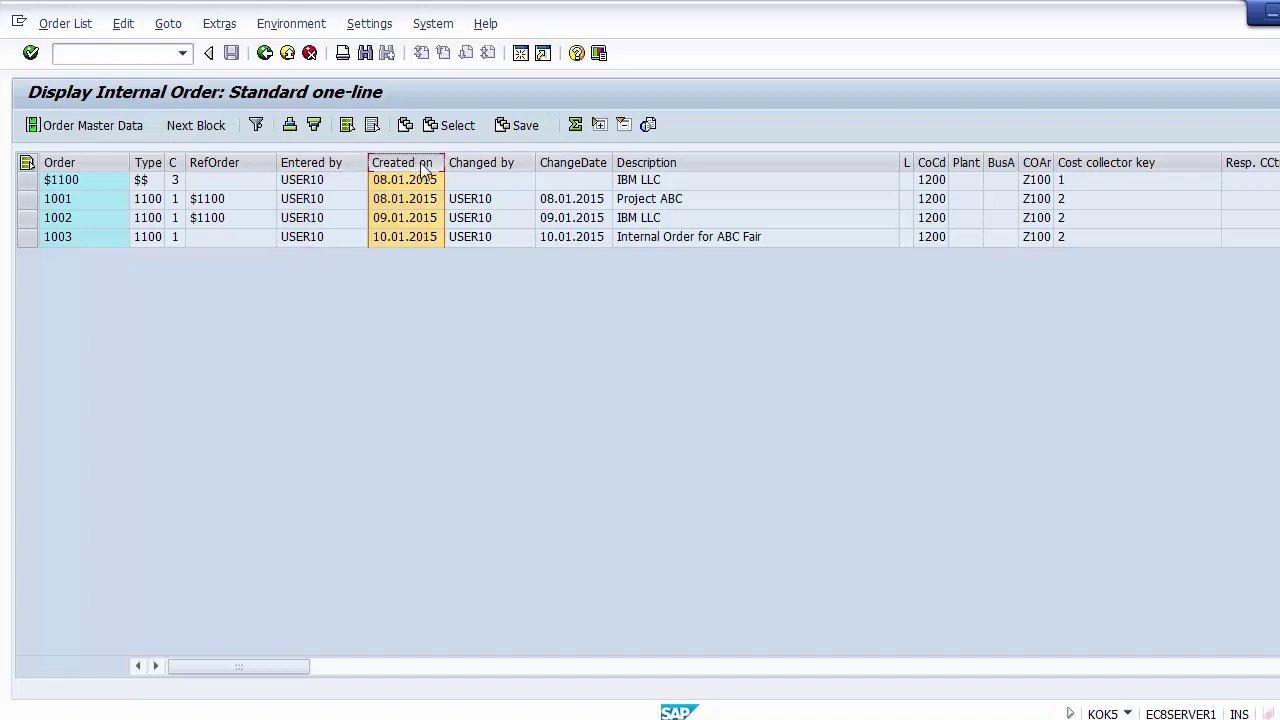
{"action": "left_click", "coordinate": [477, 162]}
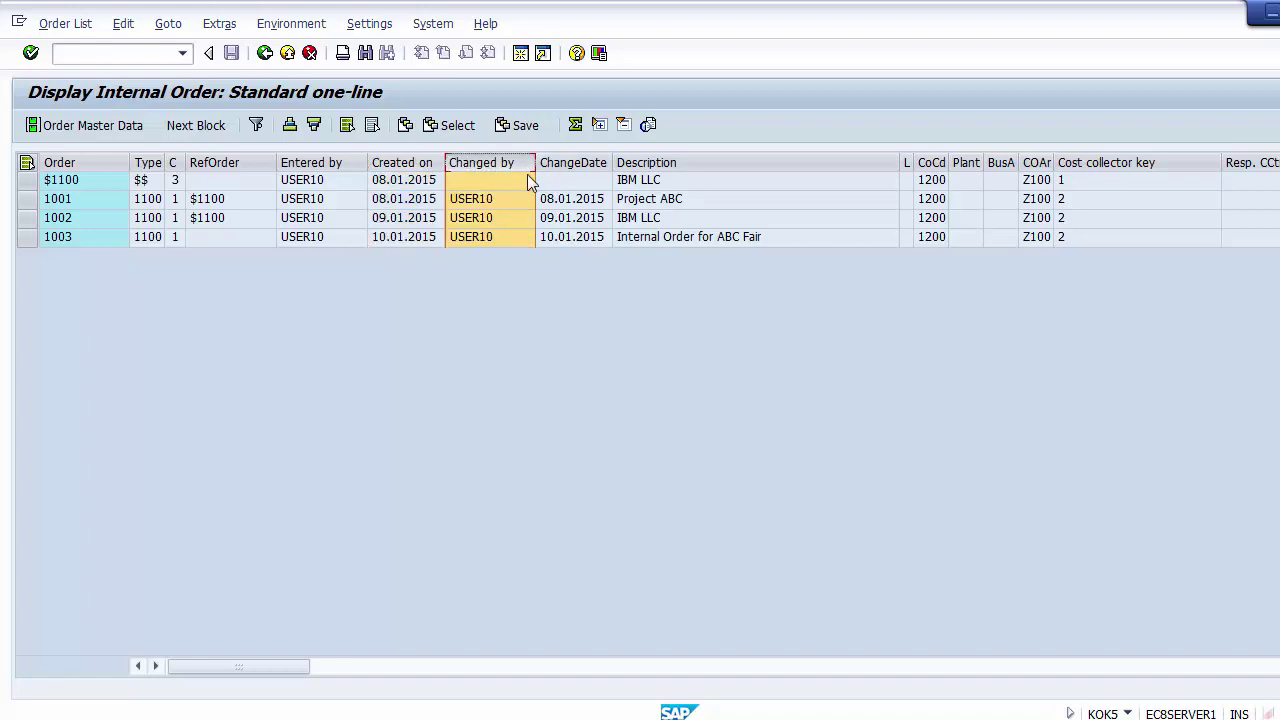
{"action": "left_click", "coordinate": [563, 160]}
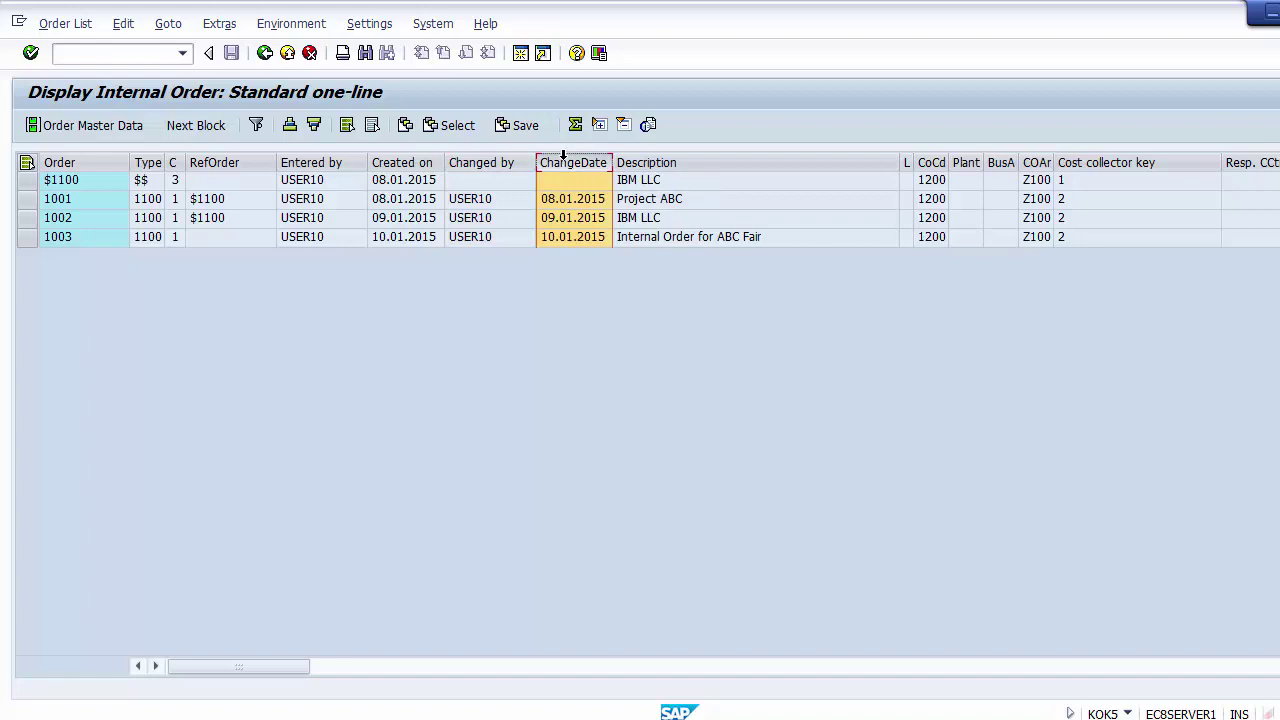
Review the remaining order columns from Description through settlement, cost center and profit center data to System status and User Status
{"action": "left_click", "coordinate": [650, 182]}
{"action": "key", "text": "Right"}
{"action": "key", "text": "Right"}
{"action": "key", "text": "Right"}
{"action": "key", "text": "Right"}
{"action": "key", "text": "Right"}
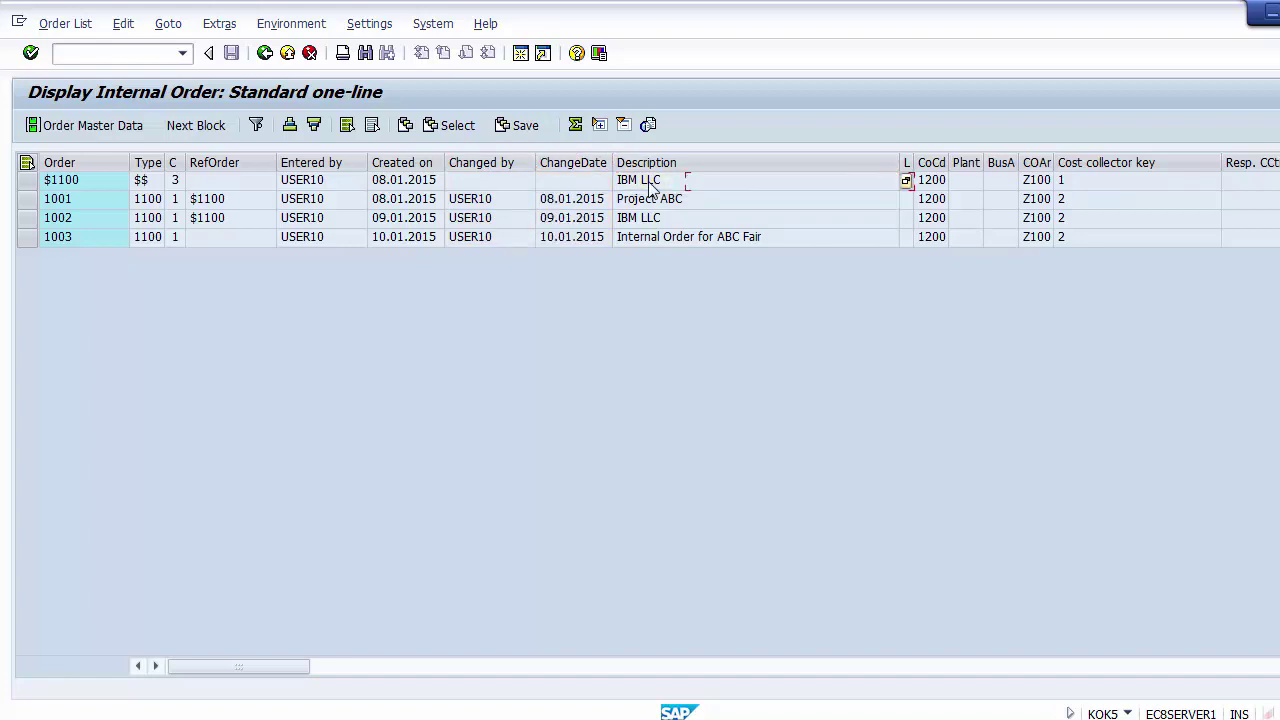
{"action": "key", "text": "Right"}
{"action": "key", "text": "Right"}
{"action": "key", "text": "Right"}
{"action": "key", "text": "Right"}
{"action": "key", "text": "Right"}
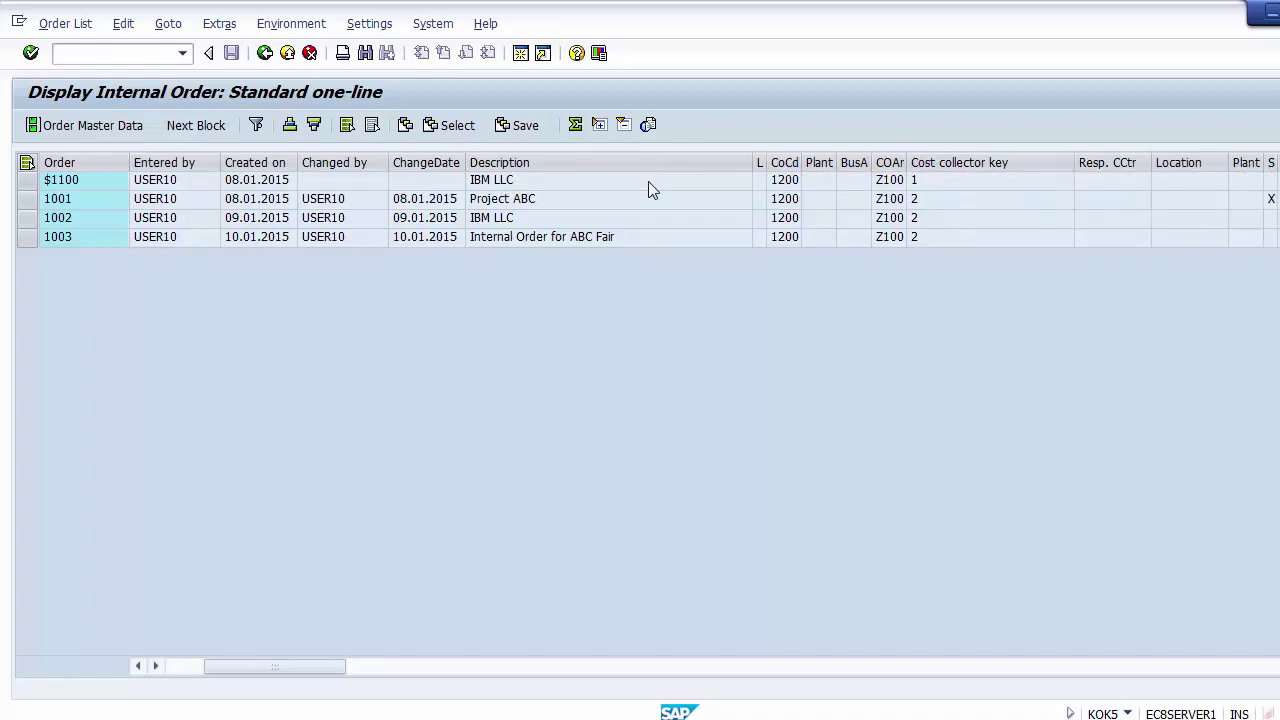
{"action": "key", "text": "Right"}
{"action": "key", "text": "Right"}
{"action": "key", "text": "Right"}
{"action": "key", "text": "Right"}
{"action": "key", "text": "Right"}
{"action": "key", "text": "Right"}
{"action": "key", "text": "Right"}
{"action": "key", "text": "Right"}
{"action": "key", "text": "Right"}
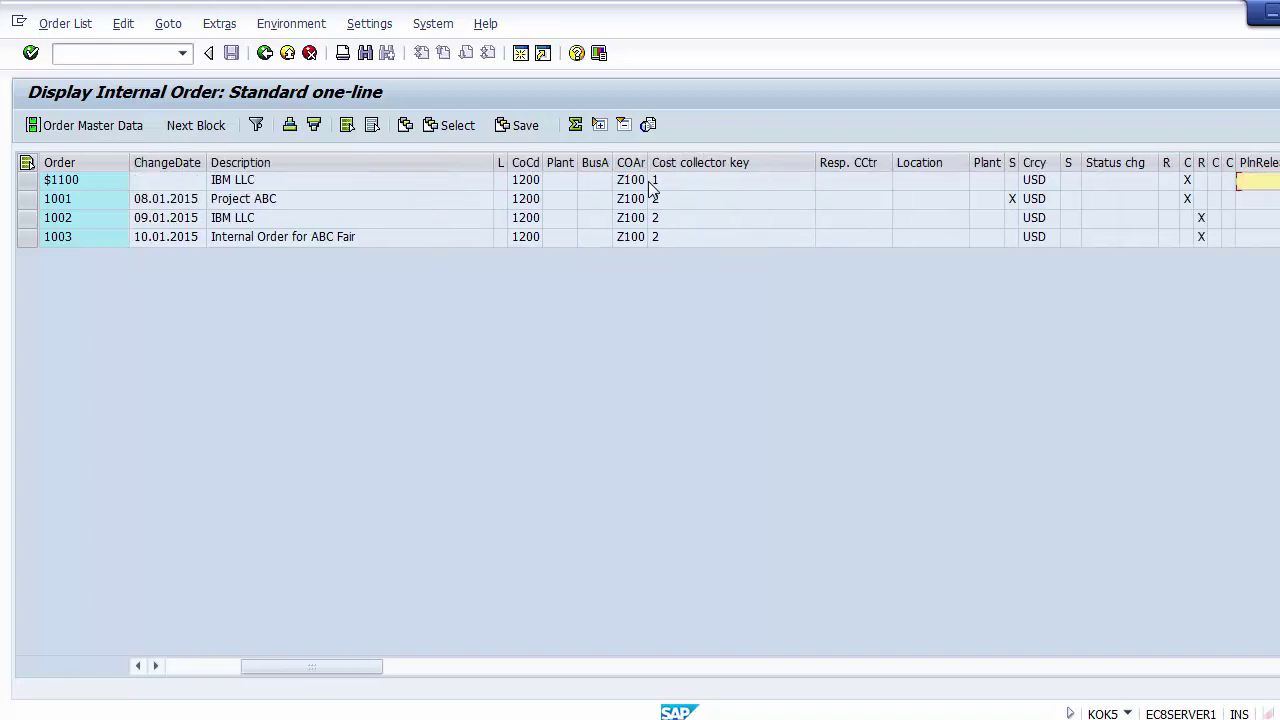
{"action": "key", "text": "Right"}
{"action": "key", "text": "Right"}
{"action": "key", "text": "Right"}
{"action": "key", "text": "Right"}
{"action": "key", "text": "Right"}
{"action": "key", "text": "Right"}
{"action": "key", "text": "Right"}
{"action": "key", "text": "Right"}
{"action": "key", "text": "Right"}
{"action": "key", "text": "Right"}
{"action": "key", "text": "Left"}
{"action": "key", "text": "Left"}
{"action": "key", "text": "Left"}
{"action": "key", "text": "Left"}
{"action": "key", "text": "Left"}
{"action": "key", "text": "Left"}
{"action": "key", "text": "Left"}
{"action": "key", "text": "Left"}
{"action": "key", "text": "Left"}
{"action": "key", "text": "Left"}
{"action": "key", "text": "Left"}
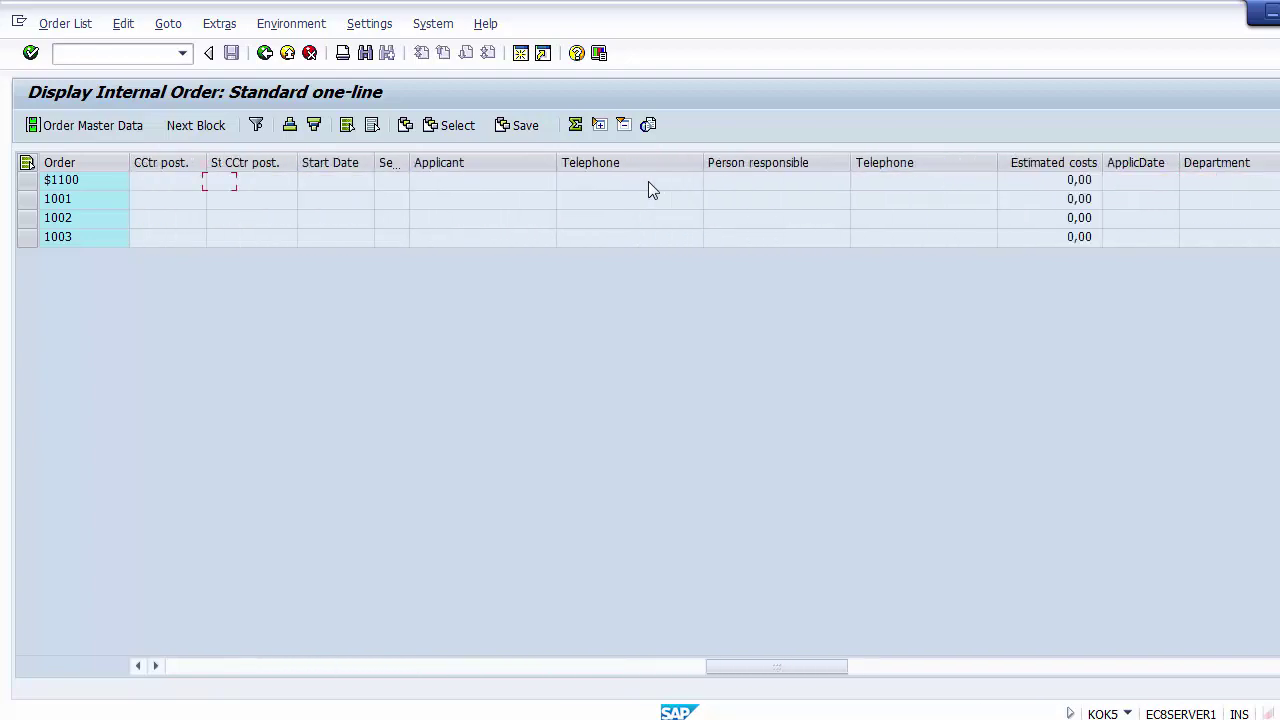
{"action": "key", "text": "Left"}
{"action": "key", "text": "Left"}
{"action": "key", "text": "Left"}
{"action": "key", "text": "Left"}
{"action": "key", "text": "Left"}
{"action": "key", "text": "Left"}
{"action": "key", "text": "Left"}
{"action": "key", "text": "Left"}
{"action": "key", "text": "Left"}
{"action": "key", "text": "Left"}
{"action": "key", "text": "Left"}
{"action": "key", "text": "Left"}
{"action": "key", "text": "Left"}
{"action": "key", "text": "Left"}
{"action": "key", "text": "Left"}
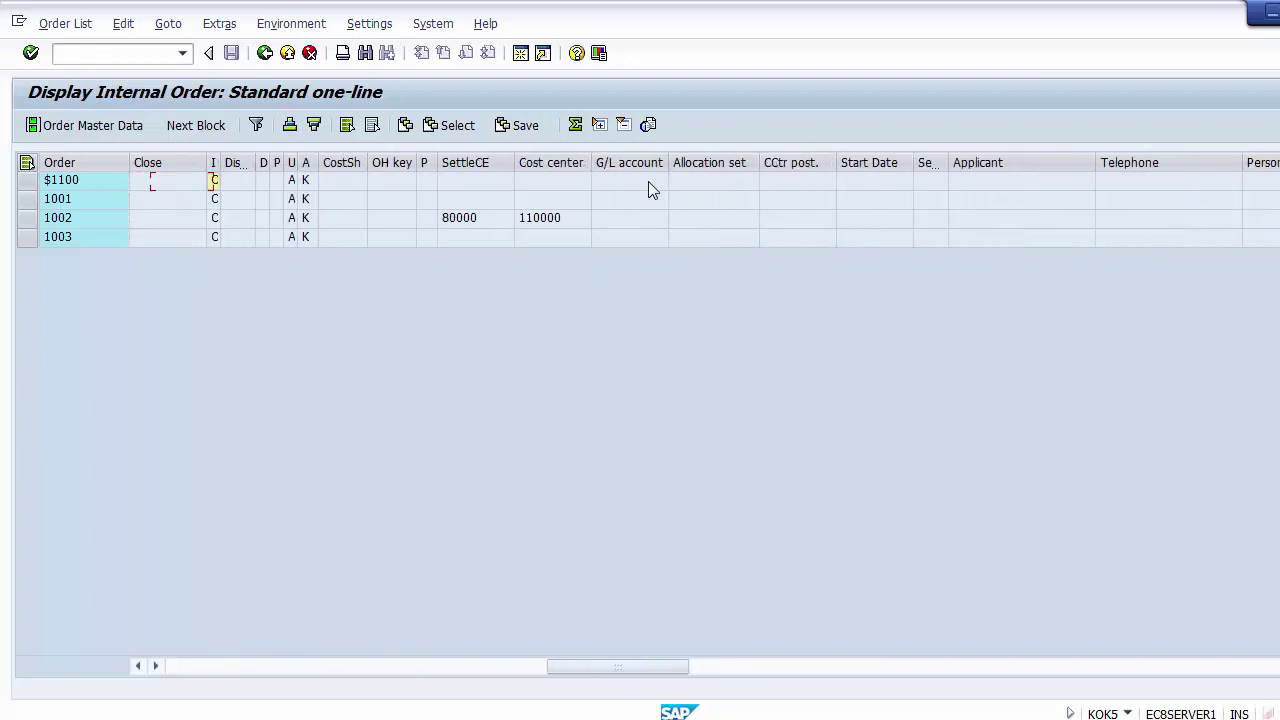
{"action": "key", "text": "Right"}
{"action": "key", "text": "Right"}
{"action": "key", "text": "Right"}
{"action": "key", "text": "Right"}
{"action": "key", "text": "Right"}
{"action": "key", "text": "Right"}
{"action": "key", "text": "Right"}
{"action": "key", "text": "Right"}
{"action": "key", "text": "Right"}
{"action": "key", "text": "Right"}
{"action": "key", "text": "Right"}
{"action": "key", "text": "Right"}
{"action": "key", "text": "Right"}
{"action": "key", "text": "Right"}
{"action": "key", "text": "Right"}
{"action": "key", "text": "Right"}
{"action": "key", "text": "Right"}
{"action": "key", "text": "Right"}
{"action": "key", "text": "Right"}
{"action": "key", "text": "Right"}
{"action": "key", "text": "Right"}
{"action": "key", "text": "Right"}
{"action": "key", "text": "Right"}
{"action": "key", "text": "Right"}
{"action": "key", "text": "Right"}
{"action": "key", "text": "Right"}
{"action": "key", "text": "Right"}
{"action": "key", "text": "Right"}
{"action": "key", "text": "Right"}
{"action": "key", "text": "Right"}
{"action": "key", "text": "Right"}
{"action": "key", "text": "Right"}
{"action": "key", "text": "Right"}
{"action": "key", "text": "Right"}
{"action": "key", "text": "Right"}
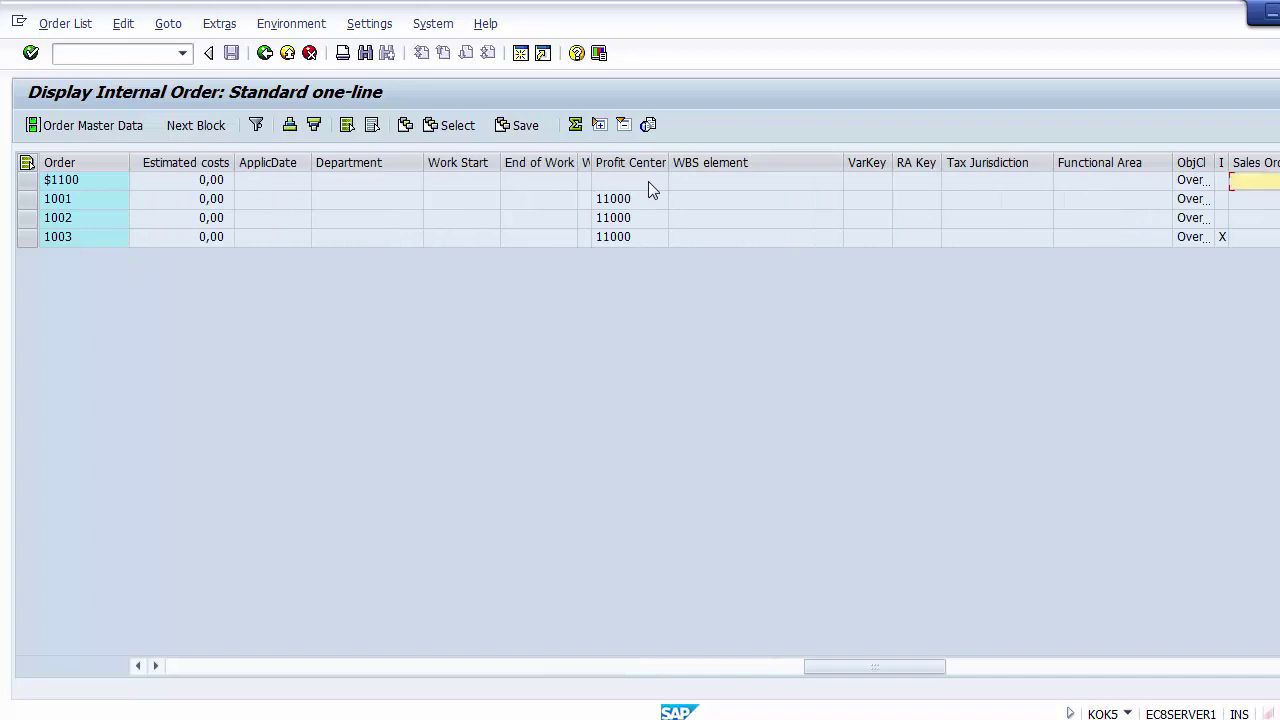
{"action": "key", "text": "Right"}
{"action": "key", "text": "Right"}
{"action": "key", "text": "Right"}
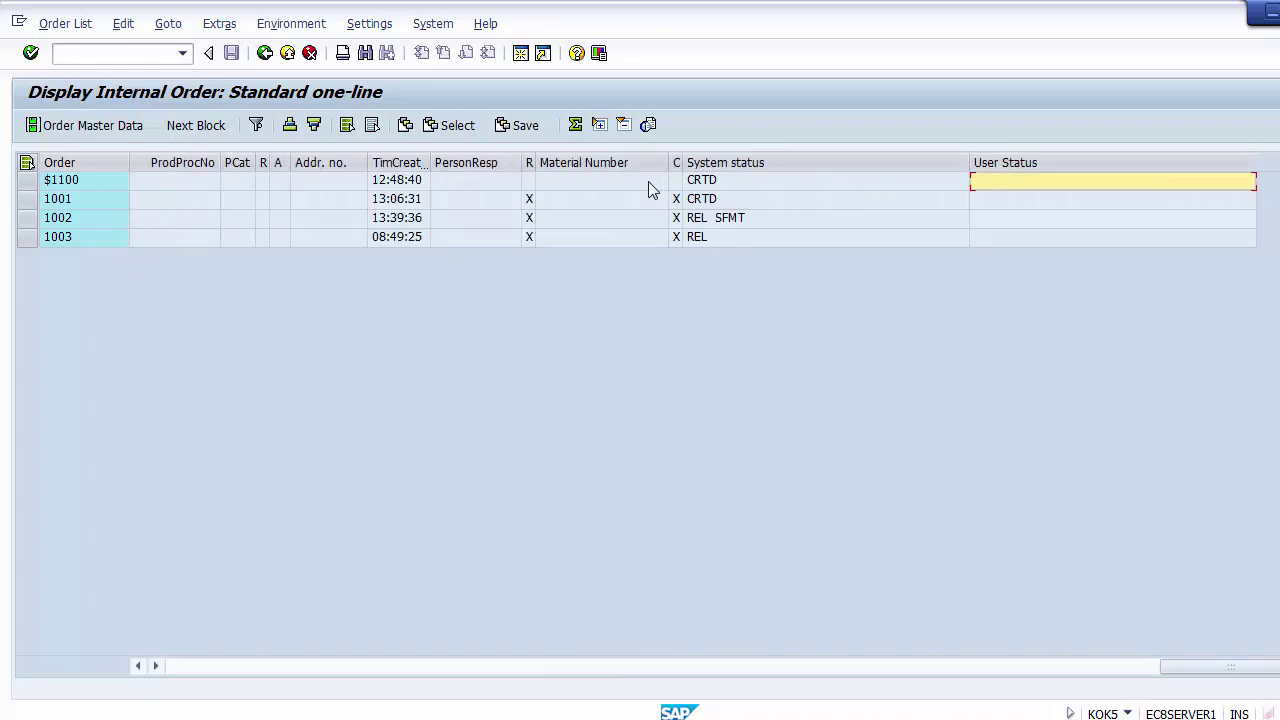
Review the internal order list columns in reverse, from User Status through Applicant and Estimated costs back to the Order column
{"action": "key", "text": "Left"}
{"action": "key", "text": "Left"}
{"action": "key", "text": "Left"}
{"action": "key", "text": "Left"}
{"action": "key", "text": "Left"}
{"action": "key", "text": "Left"}
{"action": "key", "text": "Right"}
{"action": "key", "text": "Right"}
{"action": "key", "text": "Right"}
{"action": "key", "text": "Right"}
{"action": "key", "text": "Right"}
{"action": "key", "text": "Right"}
{"action": "key", "text": "Left"}
{"action": "key", "text": "Left"}
{"action": "key", "text": "Left"}
{"action": "key", "text": "Left"}
{"action": "key", "text": "Left"}
{"action": "key", "text": "Left"}
{"action": "key", "text": "Left"}
{"action": "key", "text": "Left"}
{"action": "key", "text": "Left"}
{"action": "key", "text": "Left"}
{"action": "key", "text": "Left"}
{"action": "key", "text": "Left"}
{"action": "key", "text": "Left"}
{"action": "key", "text": "Left"}
{"action": "key", "text": "Left"}
{"action": "key", "text": "Left"}
{"action": "key", "text": "Left"}
{"action": "key", "text": "Left"}
{"action": "key", "text": "Left"}
{"action": "key", "text": "Left"}
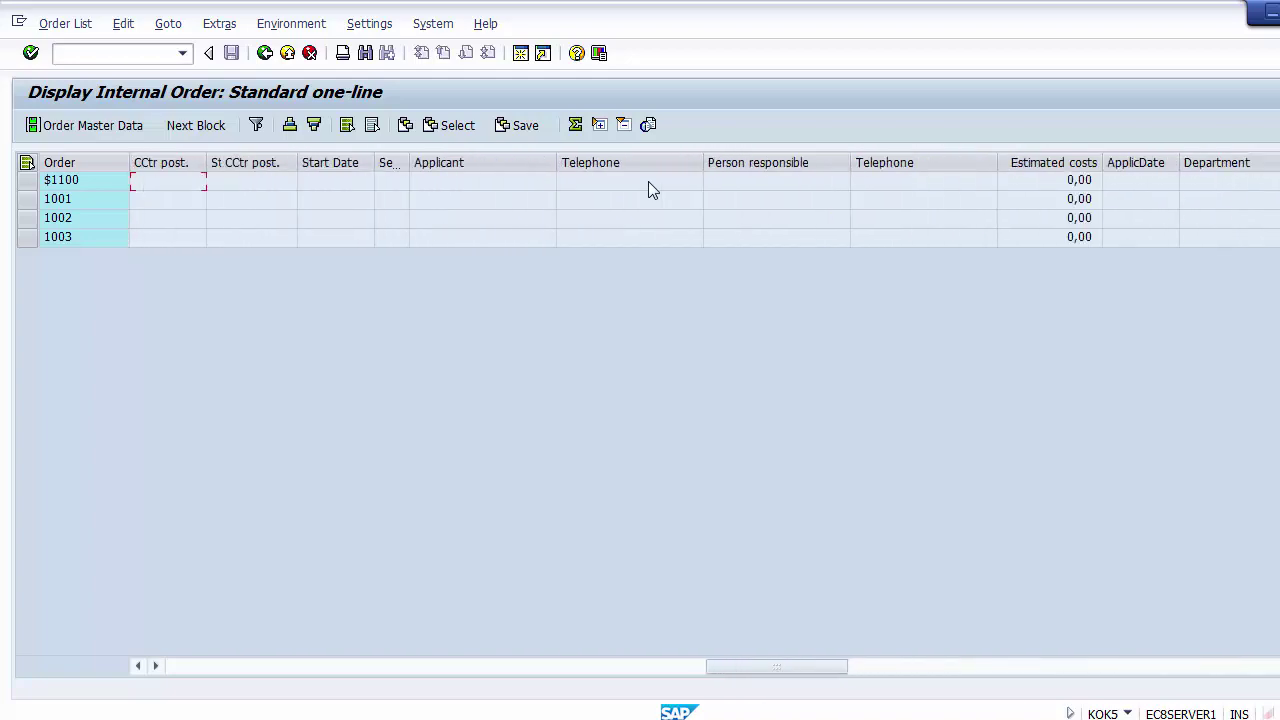
{"action": "key", "text": "Left"}
{"action": "key", "text": "Left"}
{"action": "key", "text": "Left"}
{"action": "key", "text": "Left"}
{"action": "key", "text": "Left"}
{"action": "key", "text": "Left"}
{"action": "key", "text": "Left"}
{"action": "key", "text": "Left"}
{"action": "key", "text": "Left"}
{"action": "key", "text": "Left"}
{"action": "key", "text": "Left"}
{"action": "key", "text": "Left"}
{"action": "key", "text": "Left"}
{"action": "key", "text": "Left"}
{"action": "key", "text": "Left"}
{"action": "key", "text": "Left"}
{"action": "key", "text": "Left"}
{"action": "key", "text": "Left"}
{"action": "key", "text": "Left"}
{"action": "key", "text": "Left"}
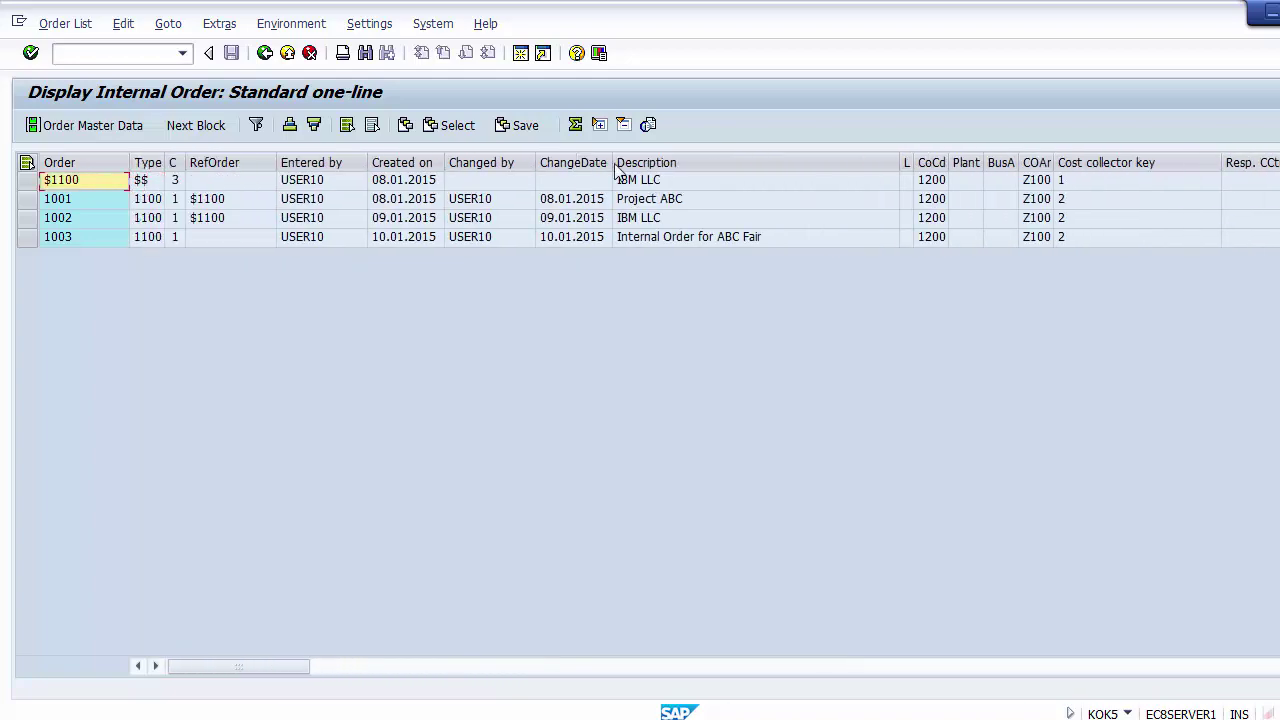
Exit the internal order list and switch to the Unit Testing slide in PowerPoint
{"action": "left_click", "coordinate": [287, 52]}
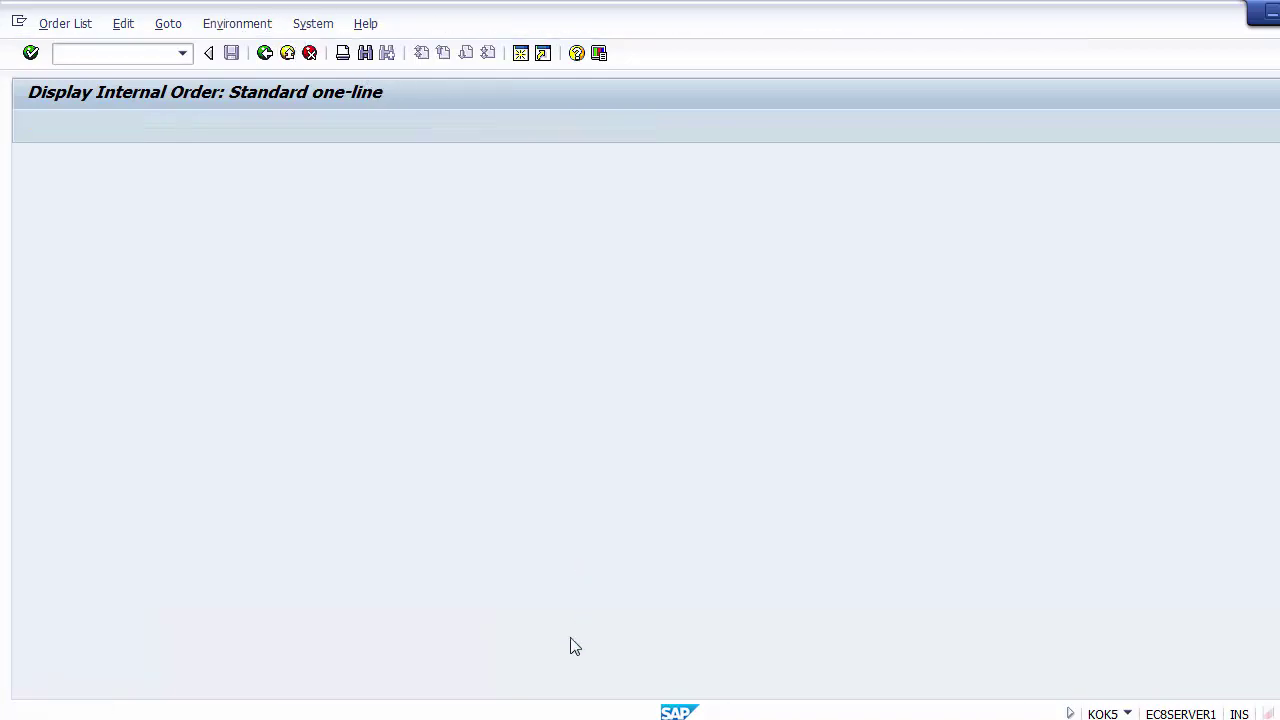
{"action": "key", "text": "alt+Tab"}
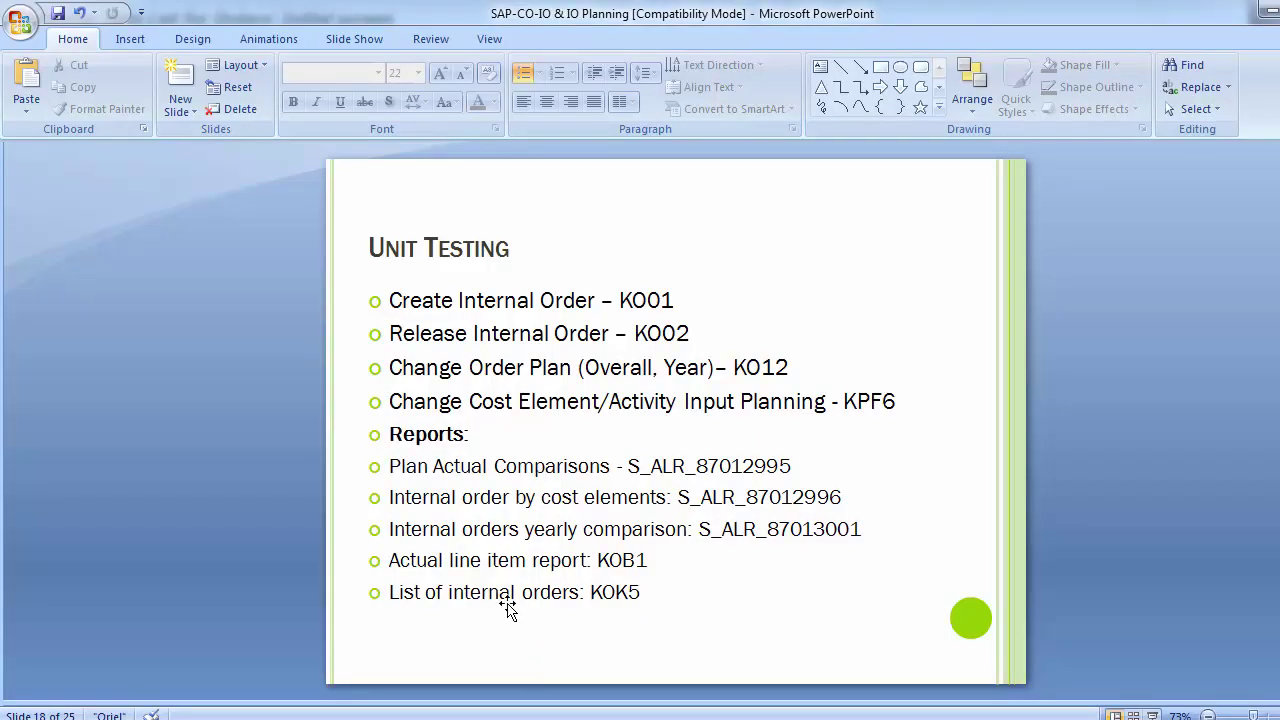